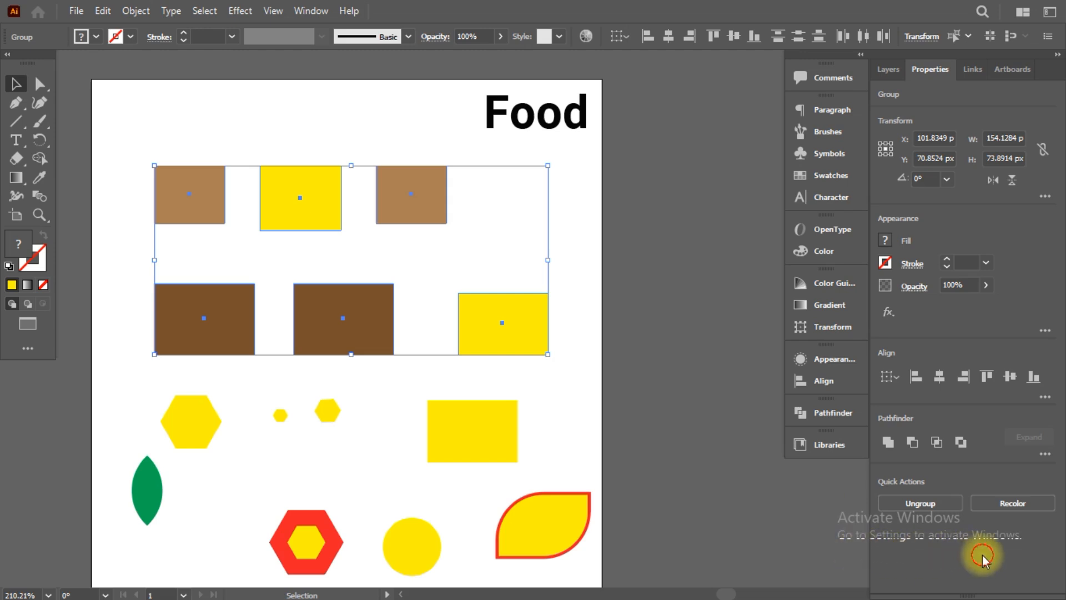
click(631, 302)
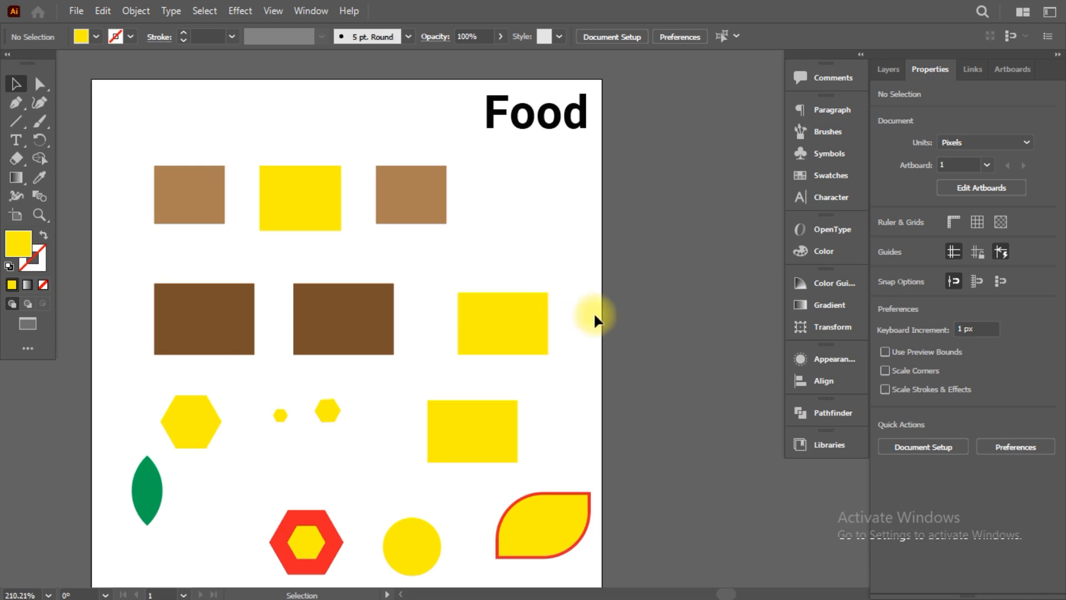
click(527, 322)
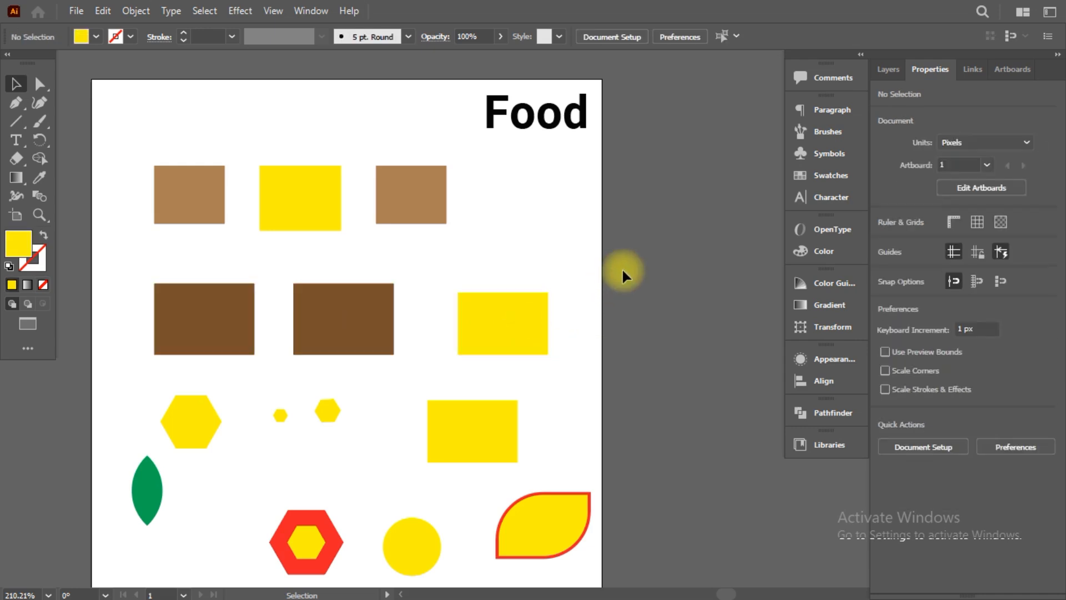
Step: Start a new document and set its measurement unit to pixels
click(77, 10)
click(78, 9)
click(77, 9)
click(119, 29)
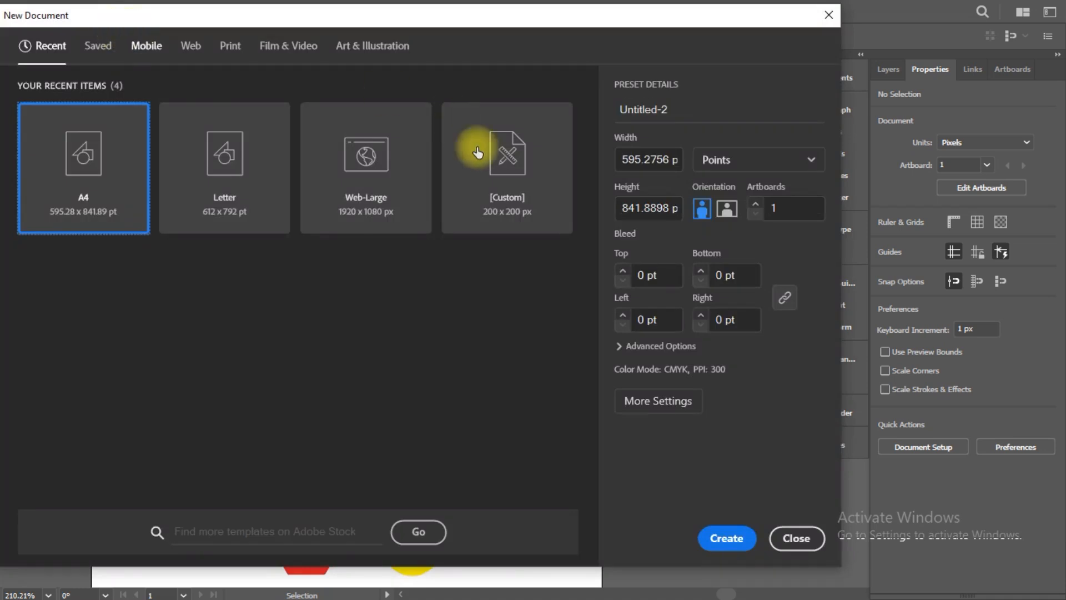
click(777, 167)
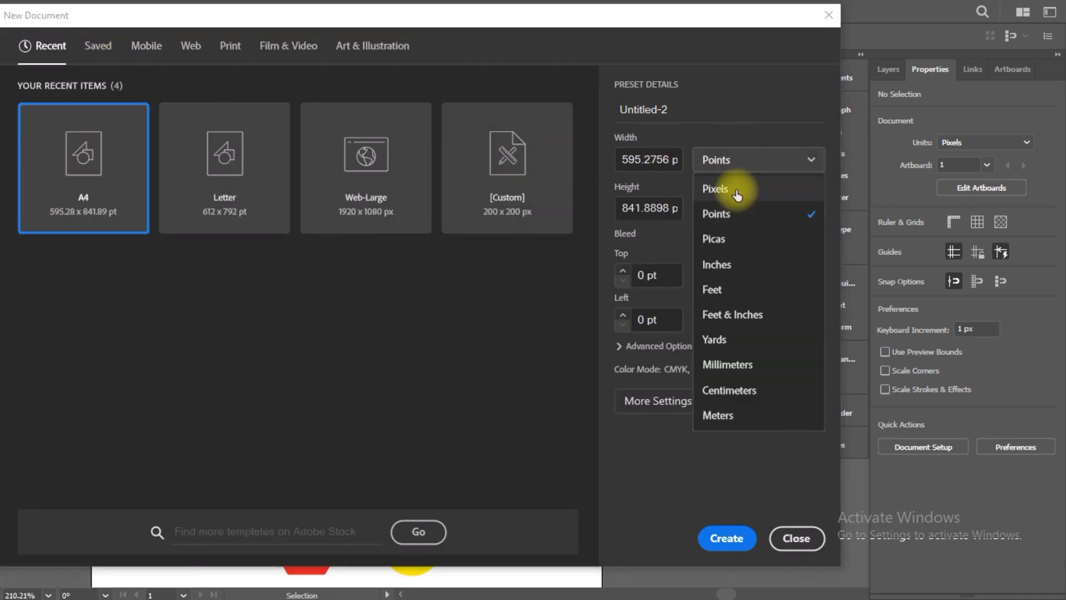
click(733, 188)
Step: Set the new document's width and height to 1000 px each and create it
click(663, 160)
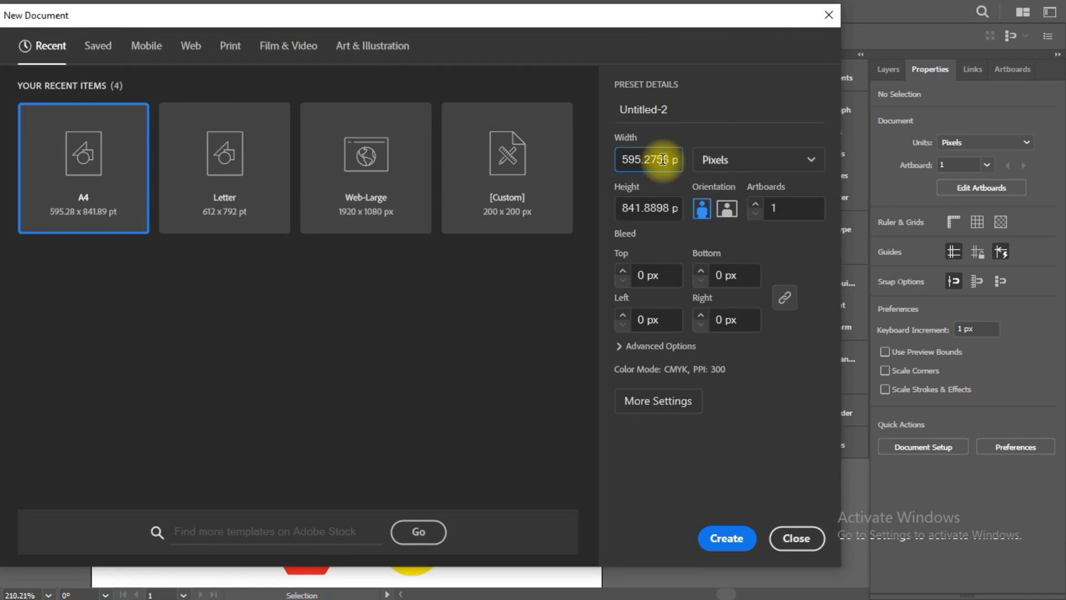
key(ctrl+a)
text(10)
click(666, 208)
key(ctrl+a)
text(1)
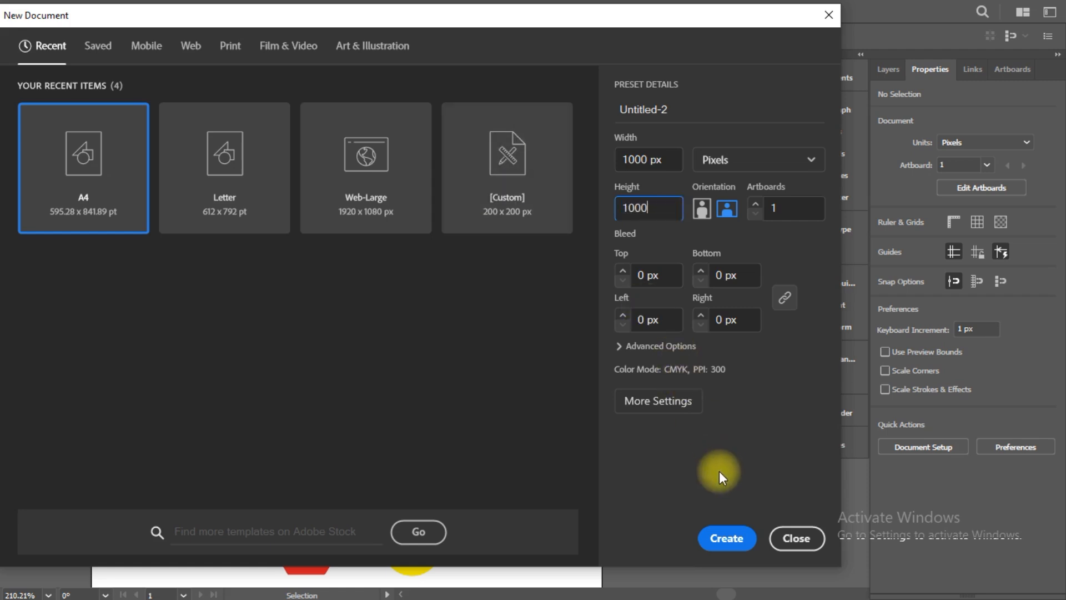
click(742, 538)
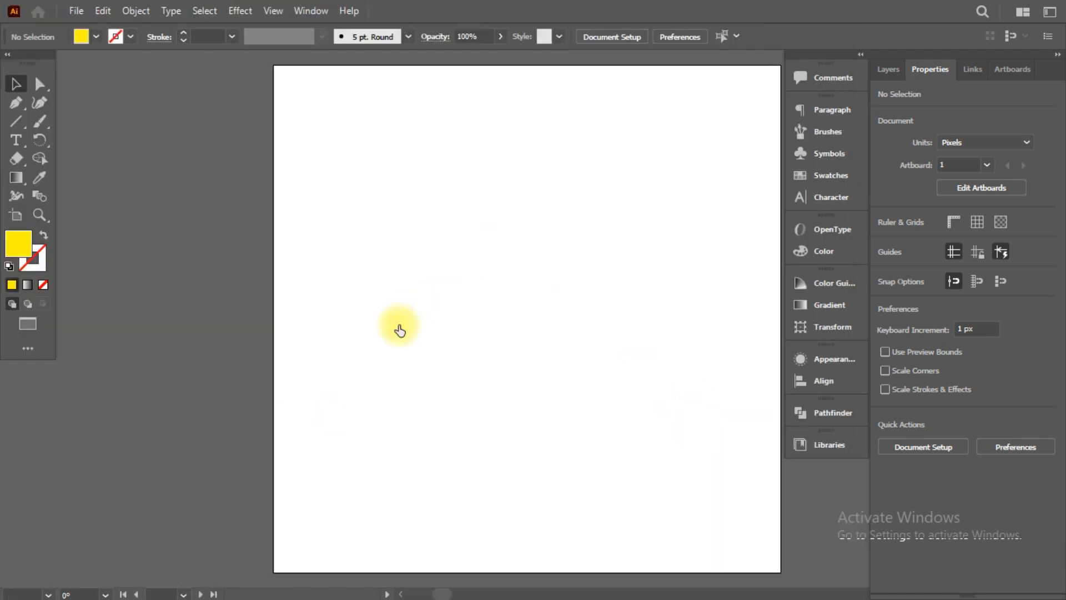
Step: Examine the cartoon character in the reference image Screenshot (434).png, and return to the blank Illustrator document
key(alt+Tab)
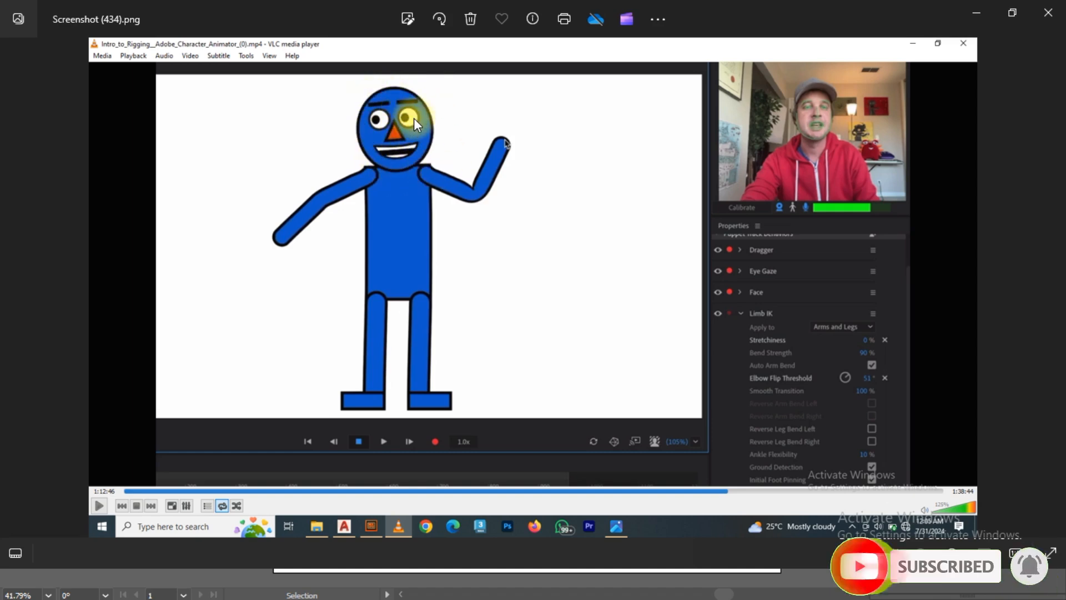
key(alt+Tab)
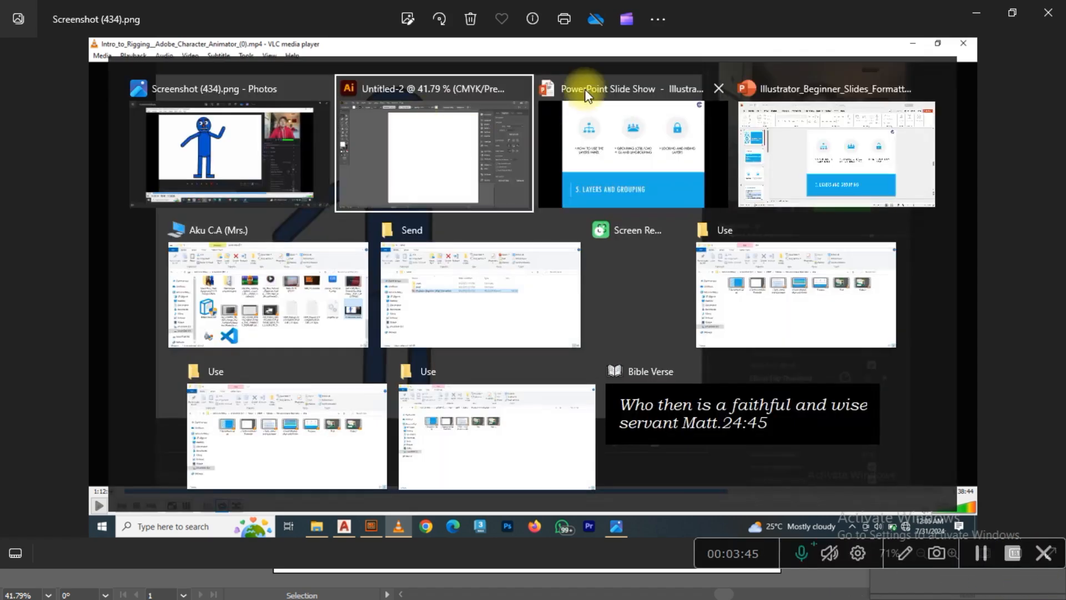
click(468, 141)
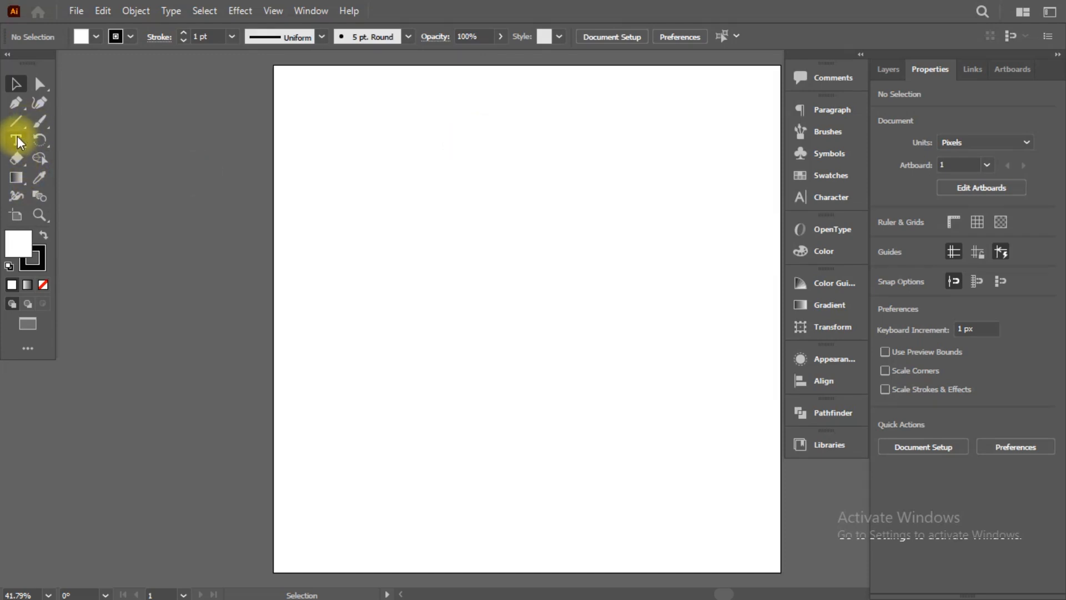
Step: Draw a circle about 175 px in diameter near the top of the artboard for the head
drag(16, 121, 71, 144)
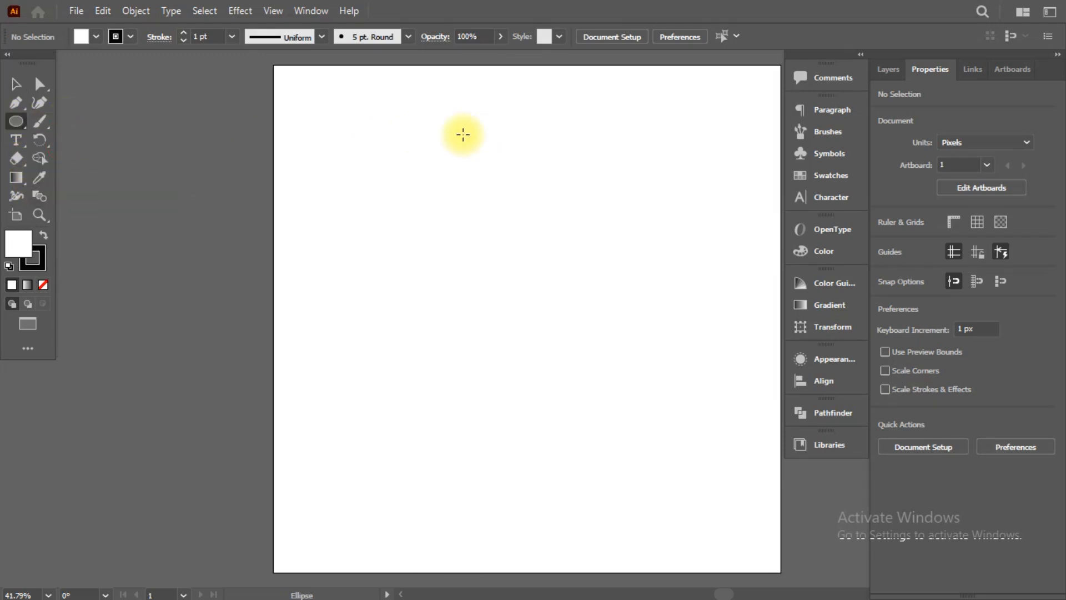
drag(495, 148, 529, 192)
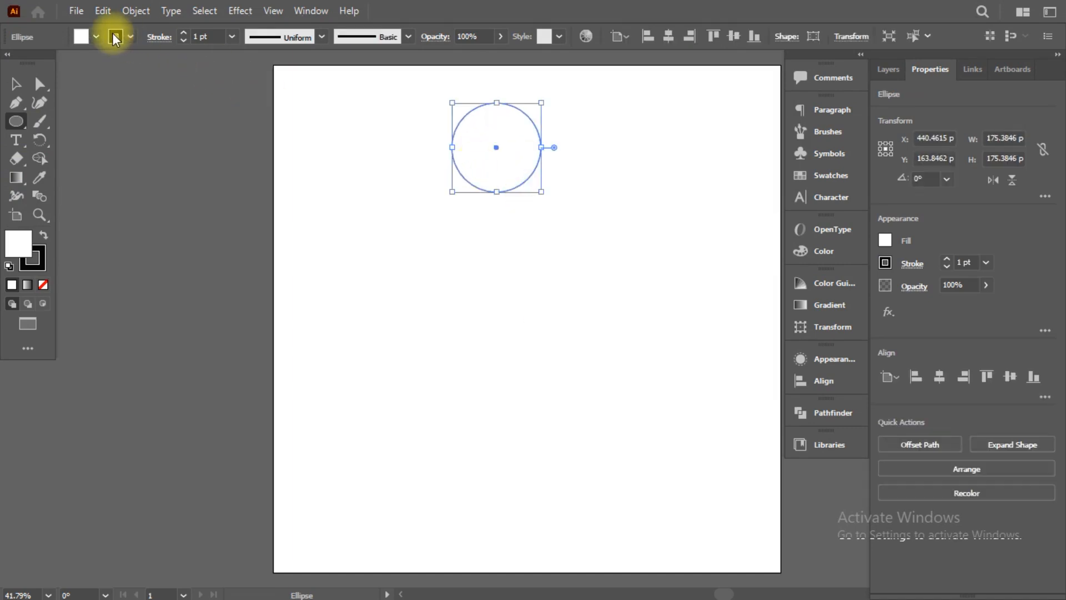
Step: Fill the head circle with a bright blue swatch and try adjusting the shade in the Color Picker
click(96, 37)
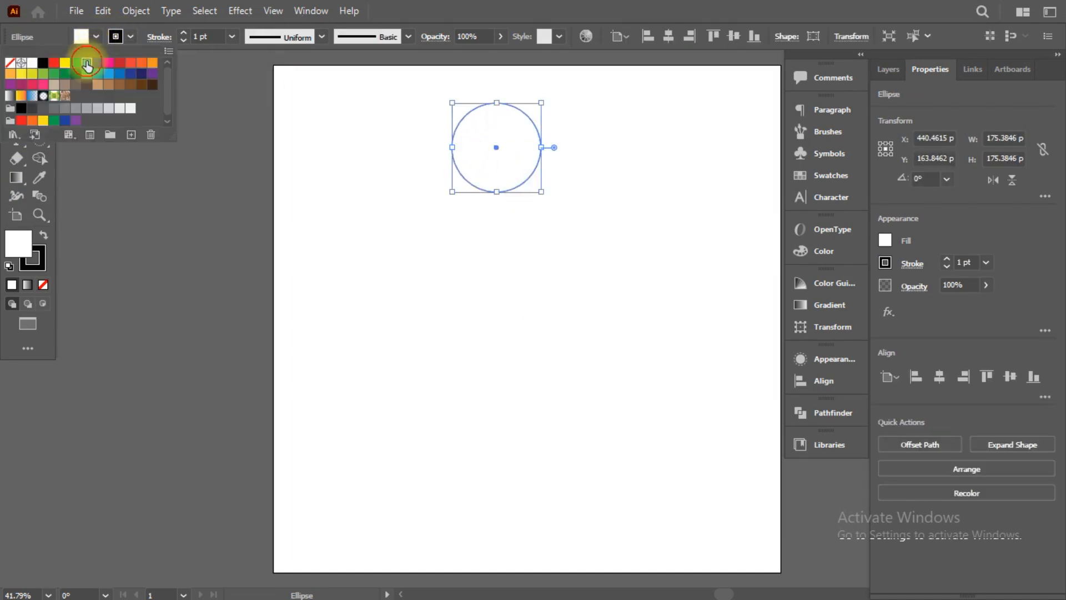
click(87, 63)
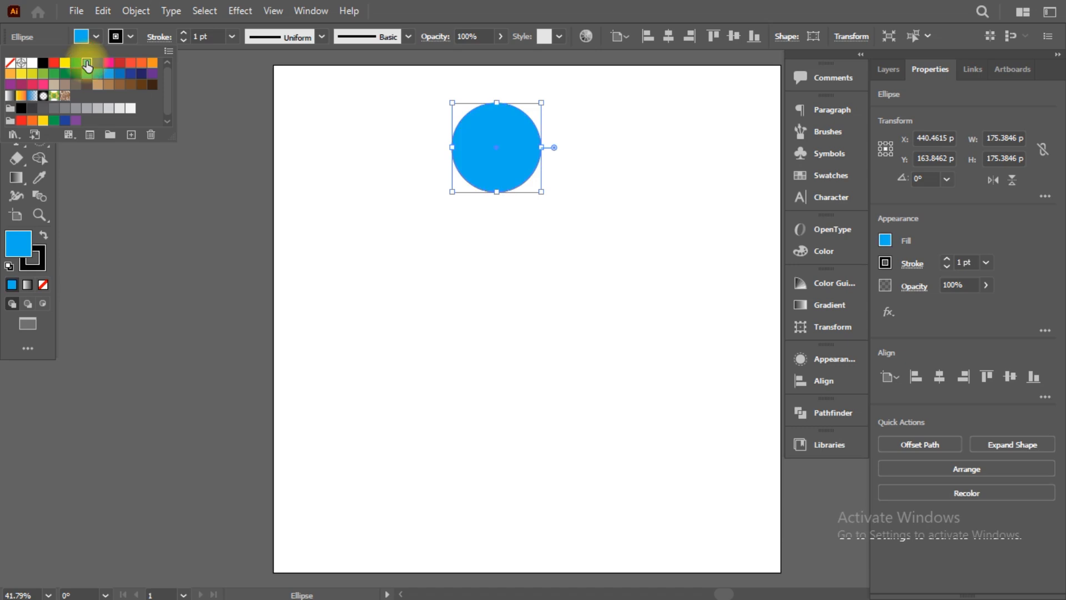
click(18, 240)
double_click(19, 244)
drag(792, 262, 790, 284)
click(949, 253)
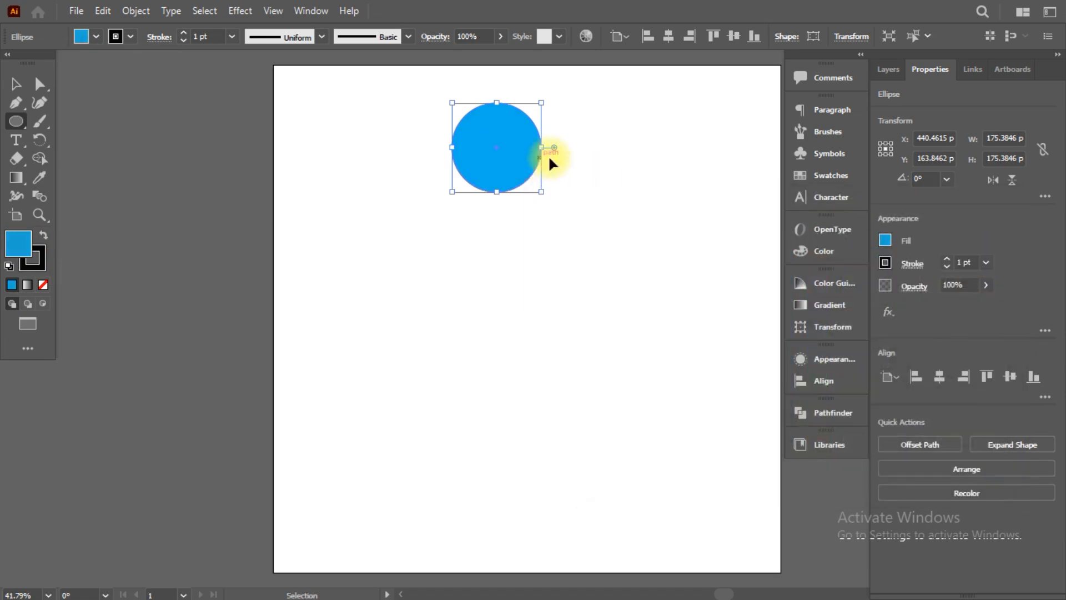
Step: Shift the blue circle slightly lower and stretch it vertically into an oval about 206 px tall, using the reference image as a guide
click(17, 83)
click(485, 254)
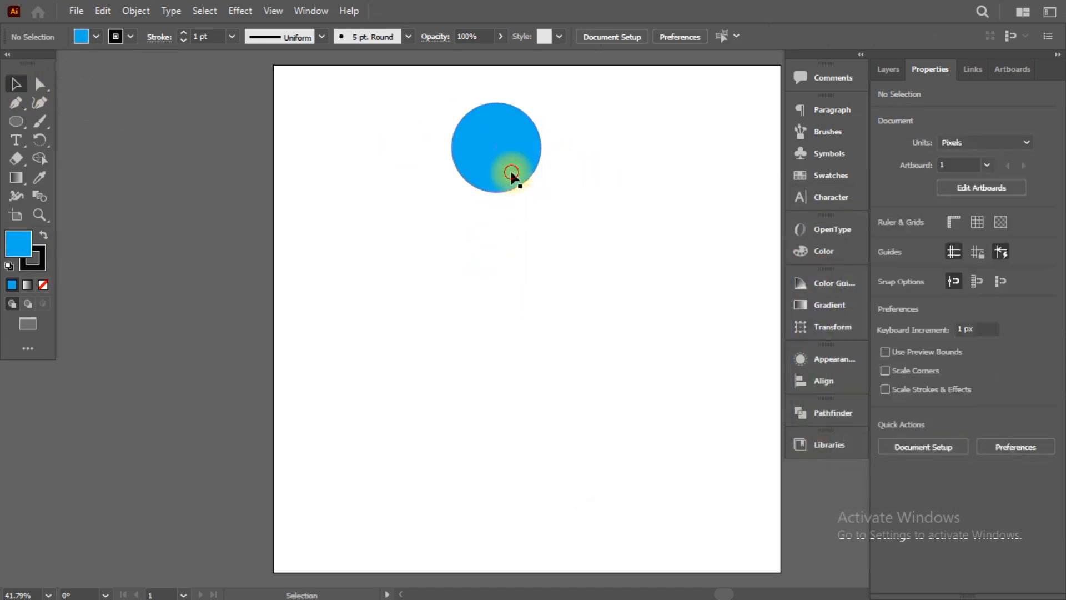
drag(511, 171, 511, 191)
key(alt+Tab)
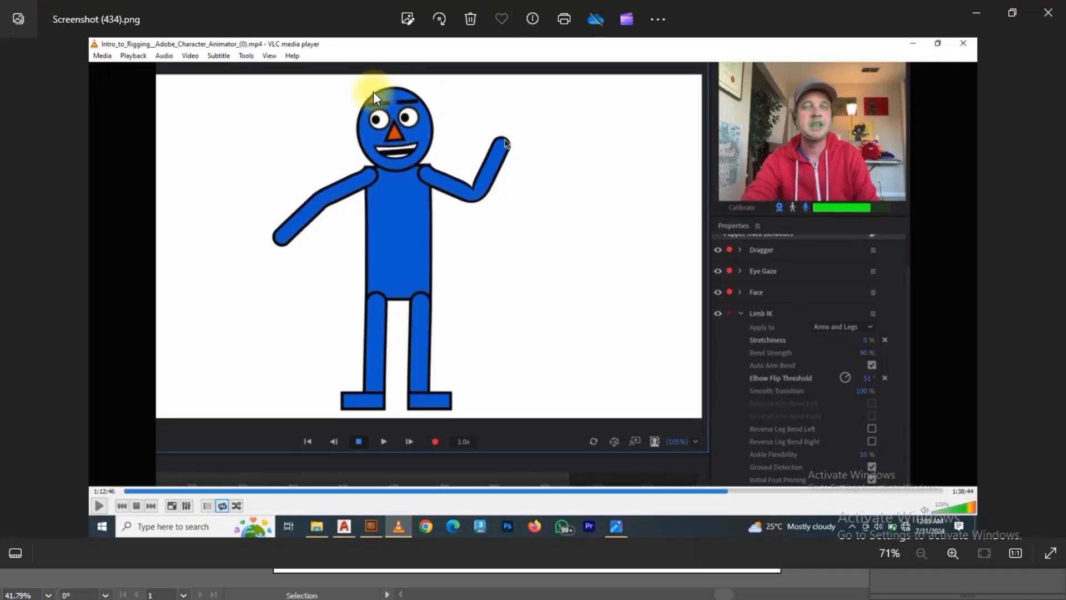
key(alt+Tab)
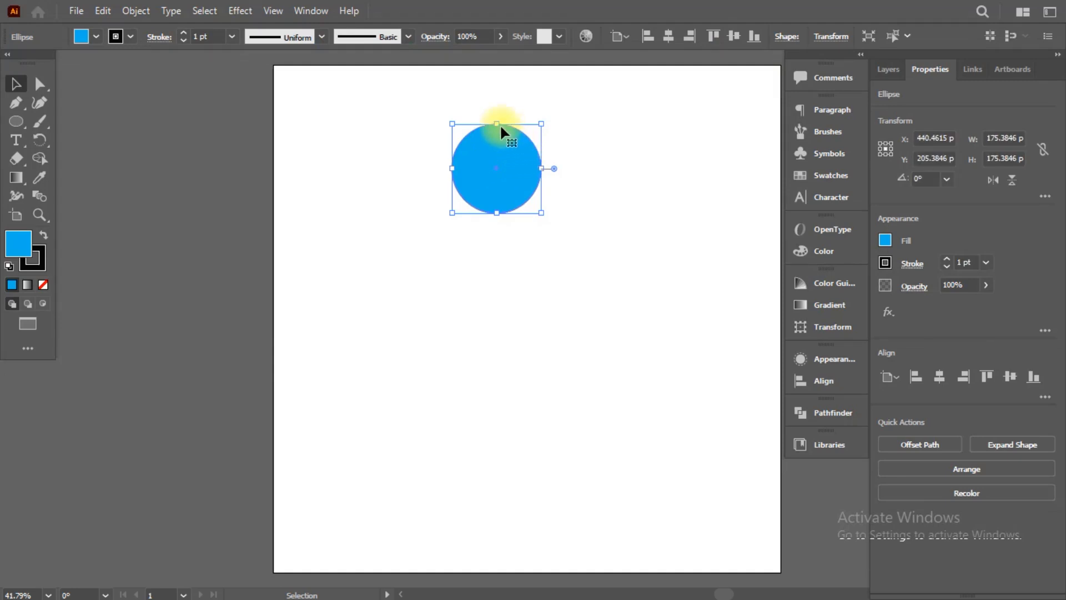
drag(499, 124, 499, 115)
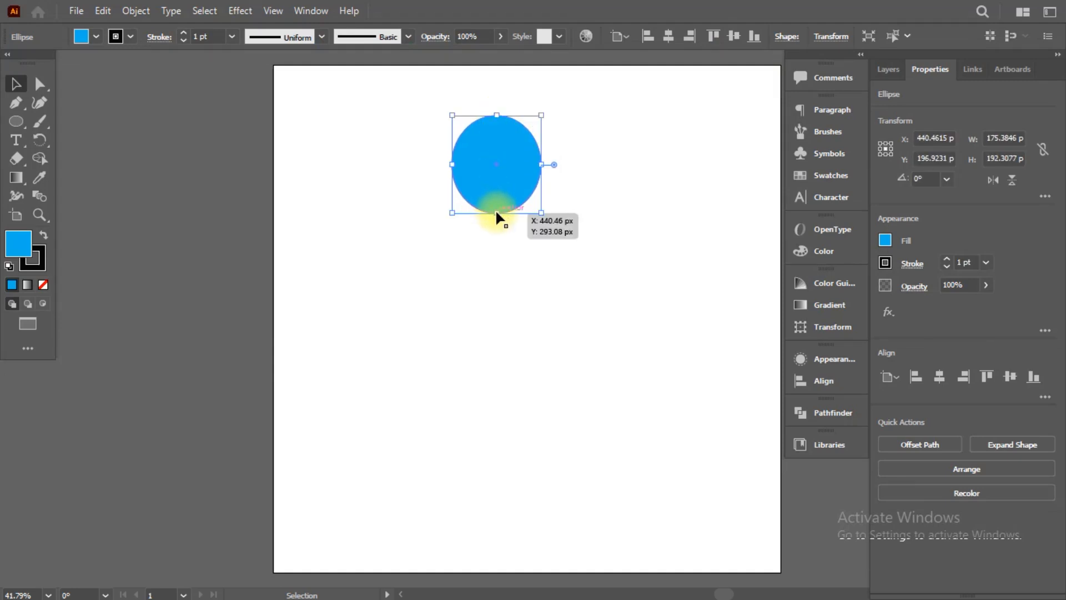
drag(496, 213, 498, 222)
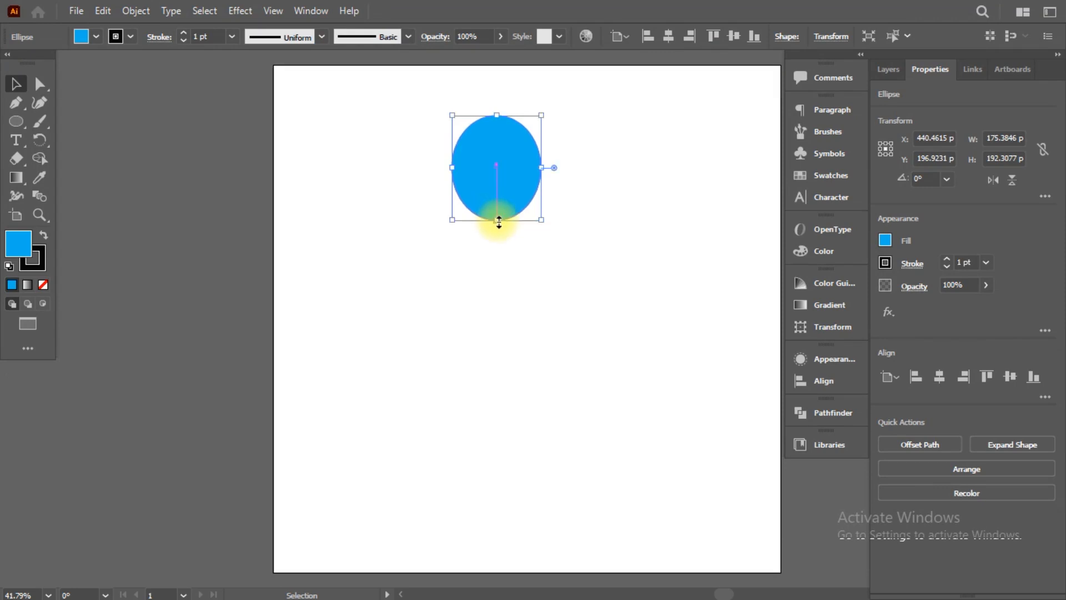
click(601, 191)
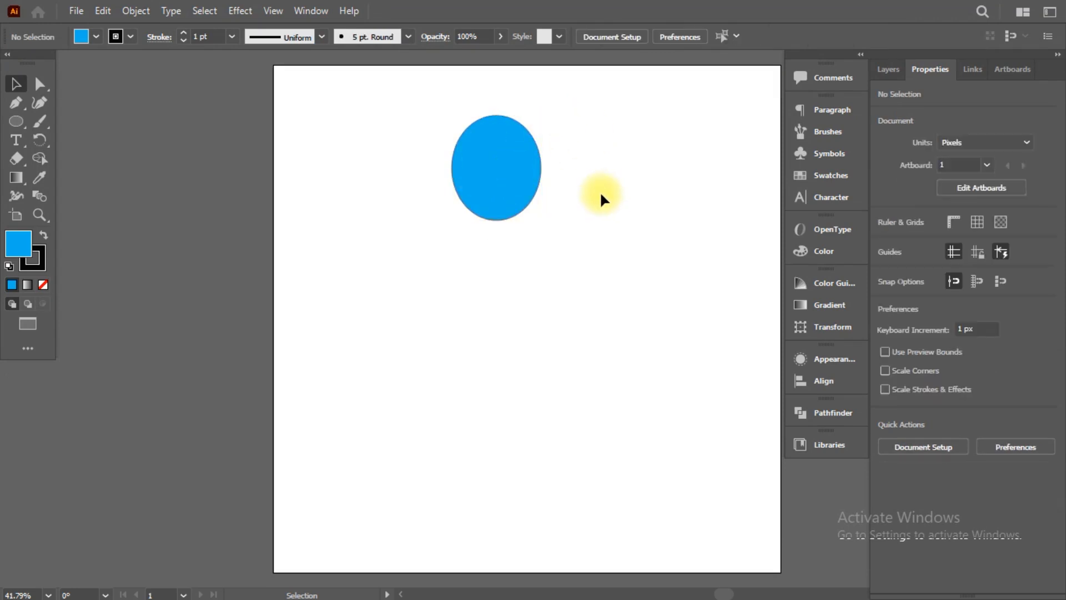
Step: Bring Screenshot (434).png from the desktop into the Illustrator document and position it below the head oval
key(alt+Tab)
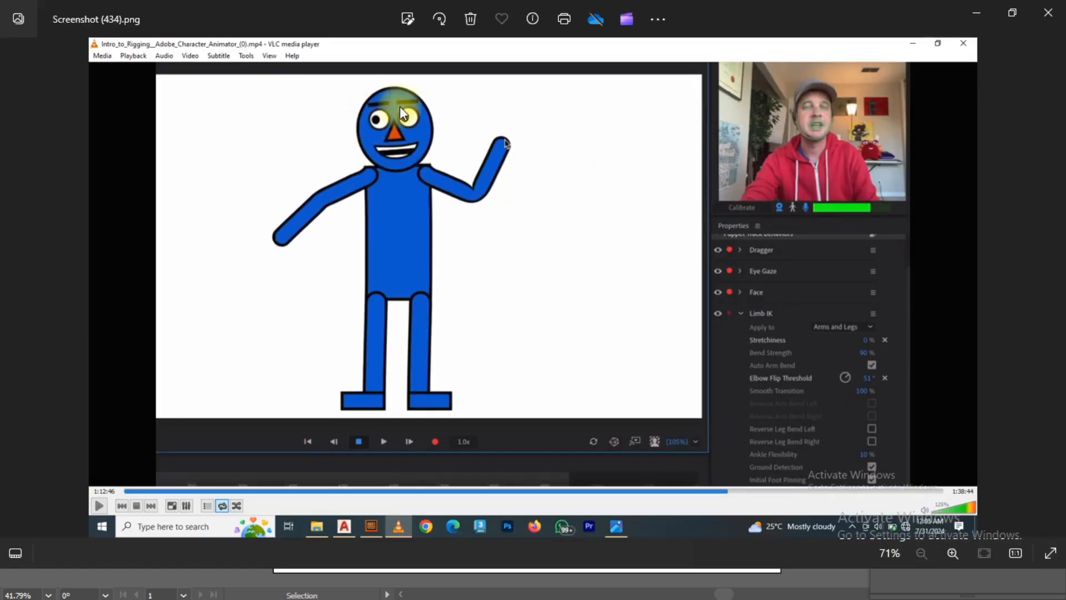
key(alt+Tab)
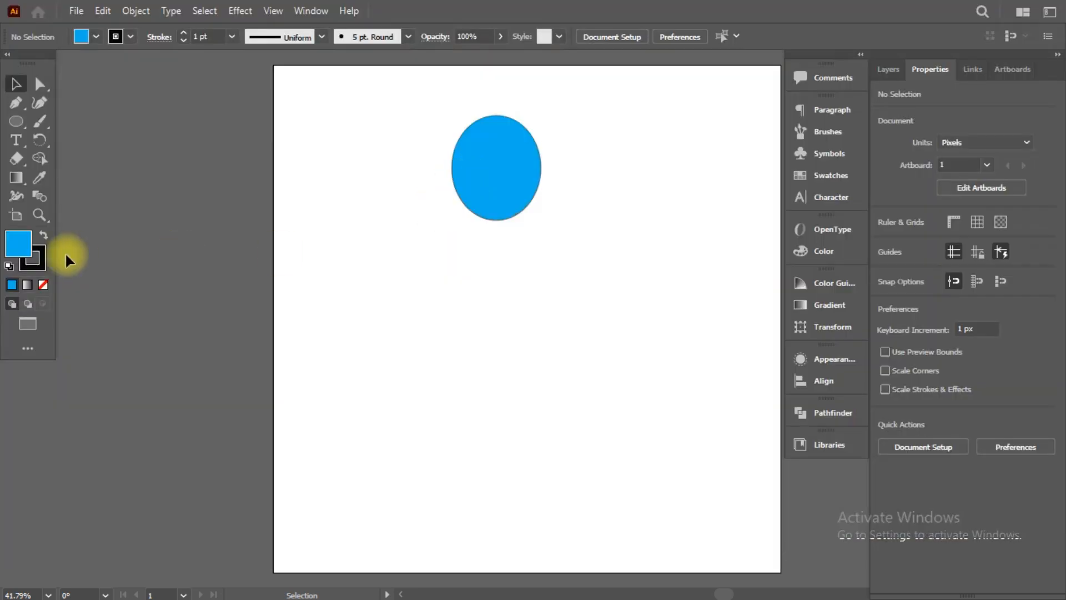
key(alt+Tab)
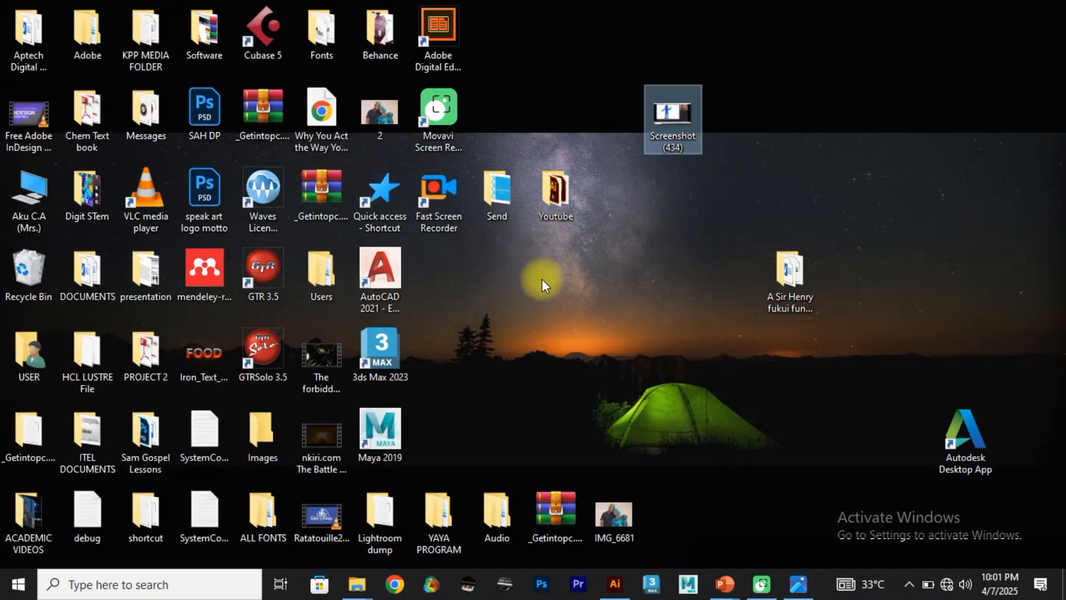
drag(669, 119, 484, 251)
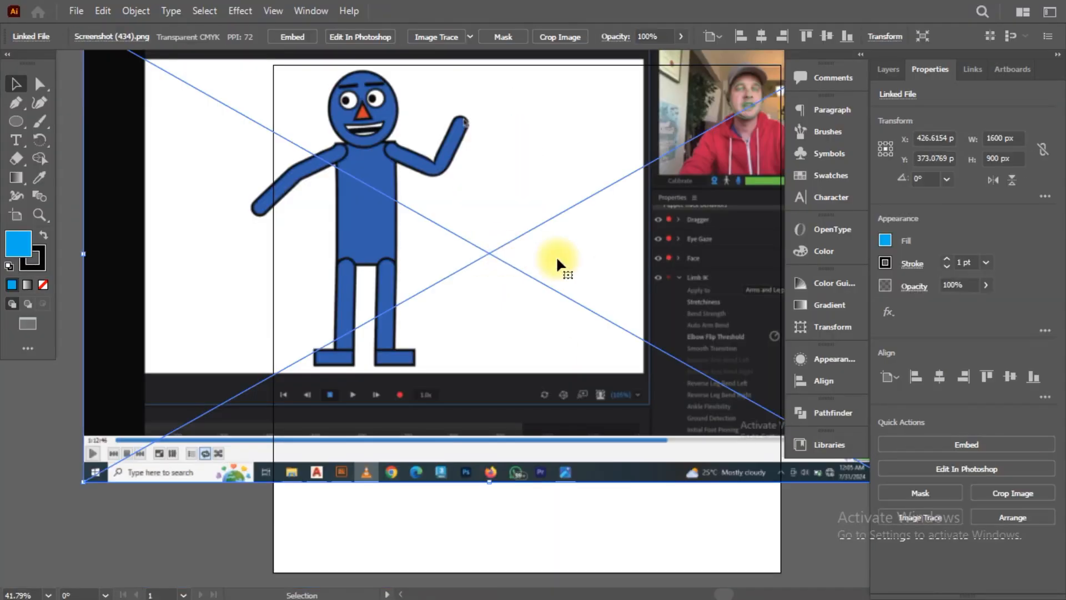
scroll(557, 259, right, 1)
scroll(558, 258, down, 2)
drag(431, 176, 491, 311)
Step: Apply the blue of the reference character's body to the head oval with the Eyedropper
click(527, 191)
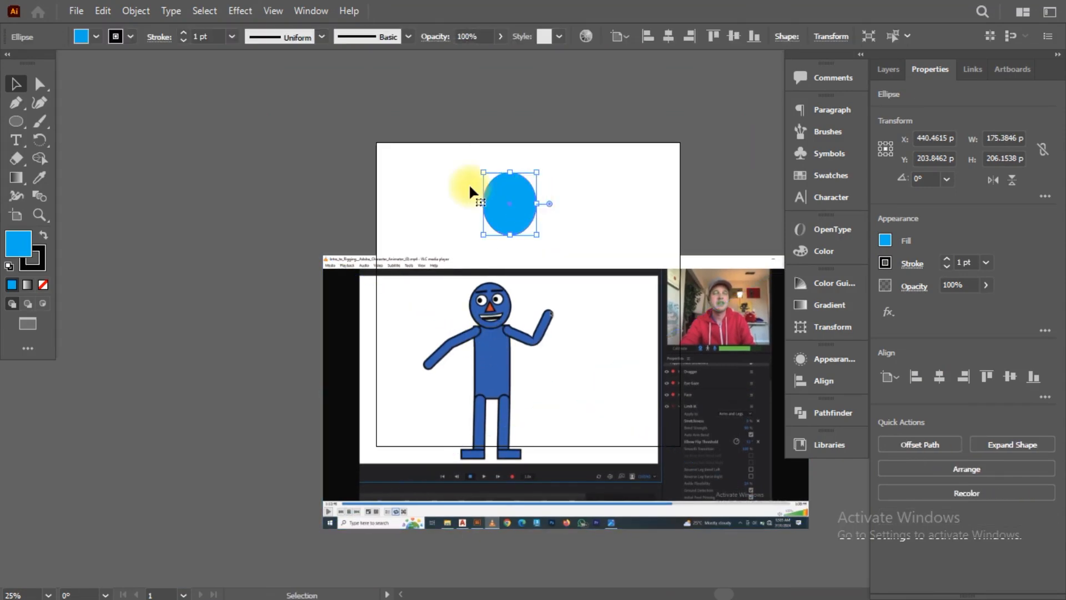
key(i)
click(492, 341)
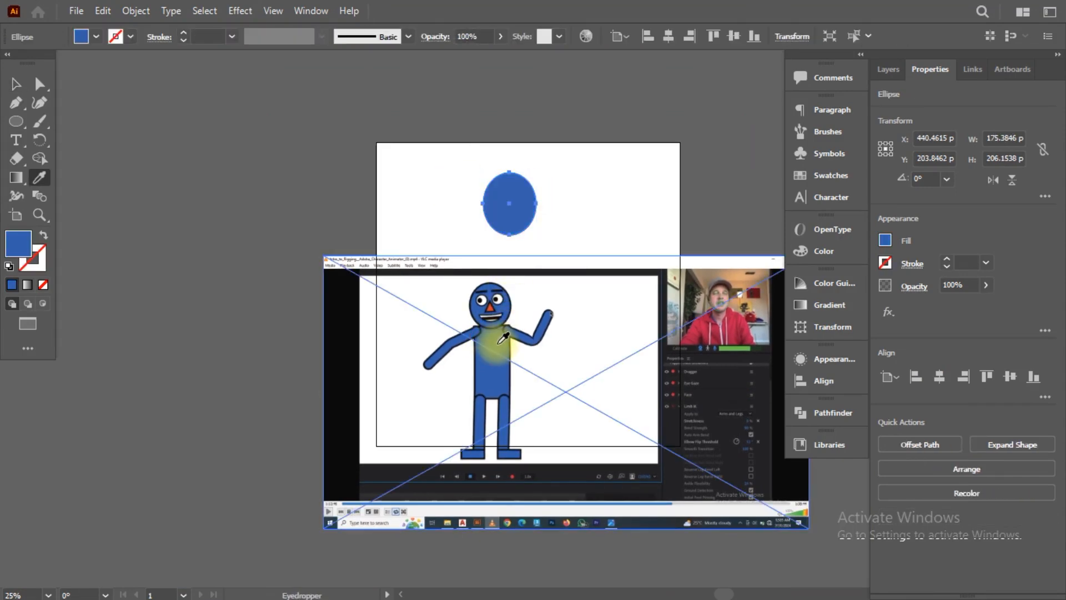
Step: Move the reference screenshot off the artboard, just below it, and fit the artboard in view
click(15, 84)
drag(555, 351, 503, 536)
click(492, 367)
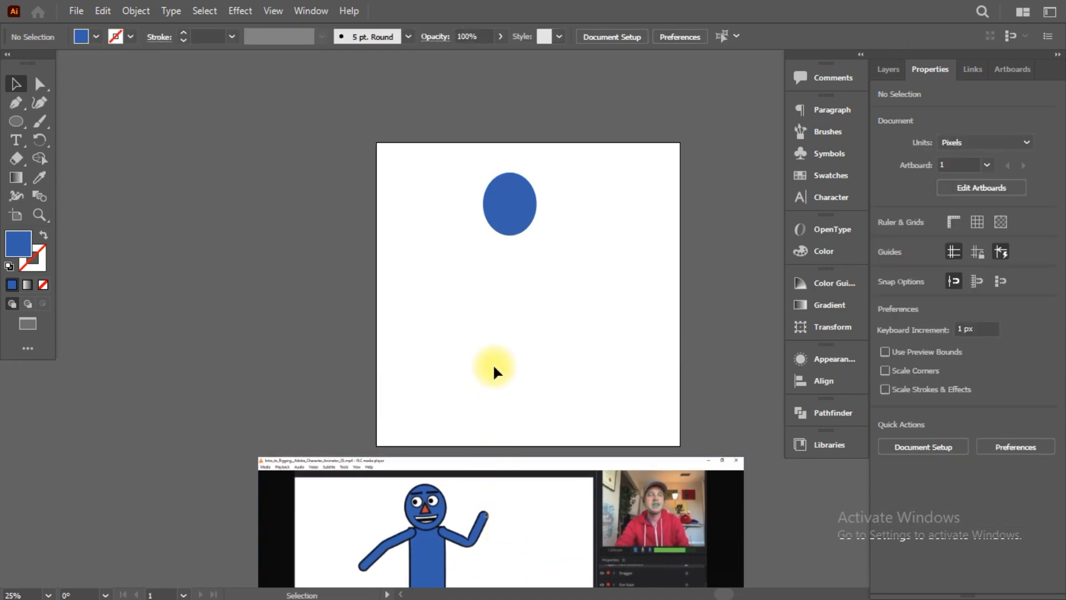
key(ctrl+0)
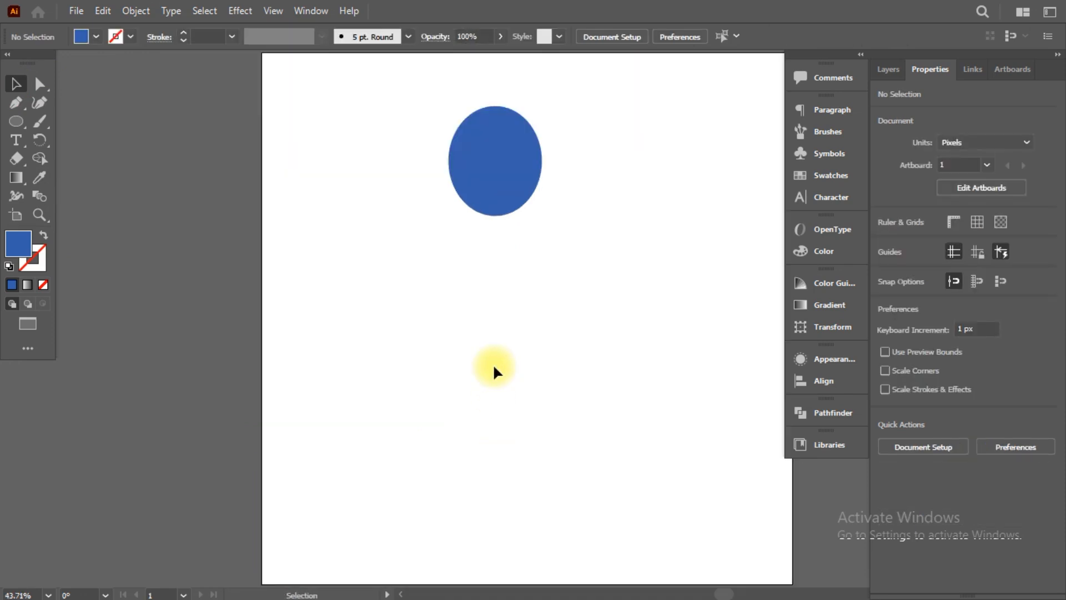
Step: Draw an eye circle about 23 px in diameter on the upper left part of the head oval
click(498, 161)
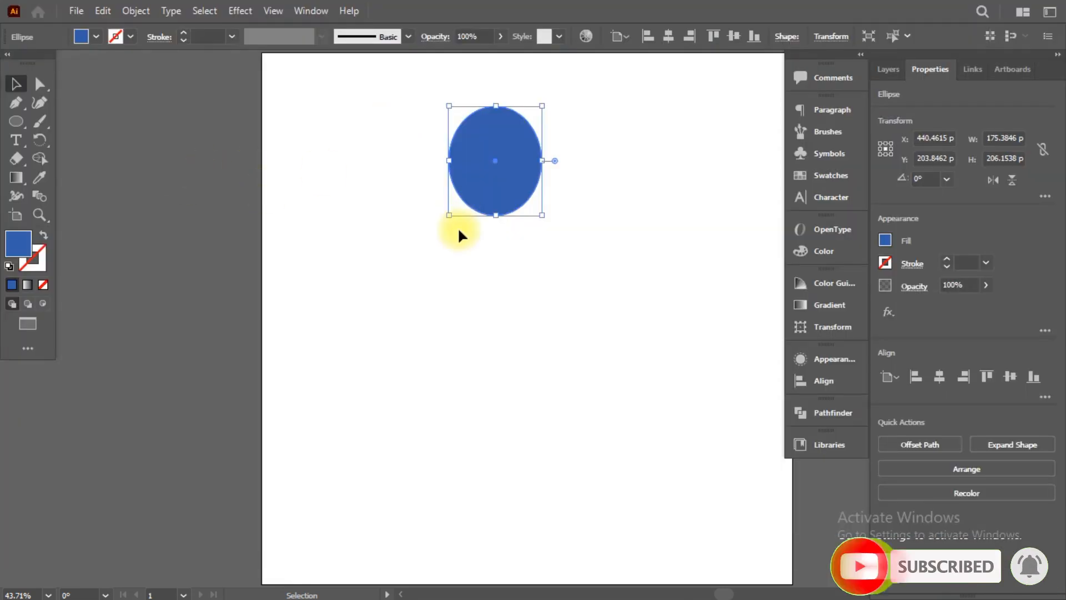
click(462, 262)
scroll(509, 142, up, 5)
scroll(509, 141, down, 1)
scroll(509, 141, up, 2)
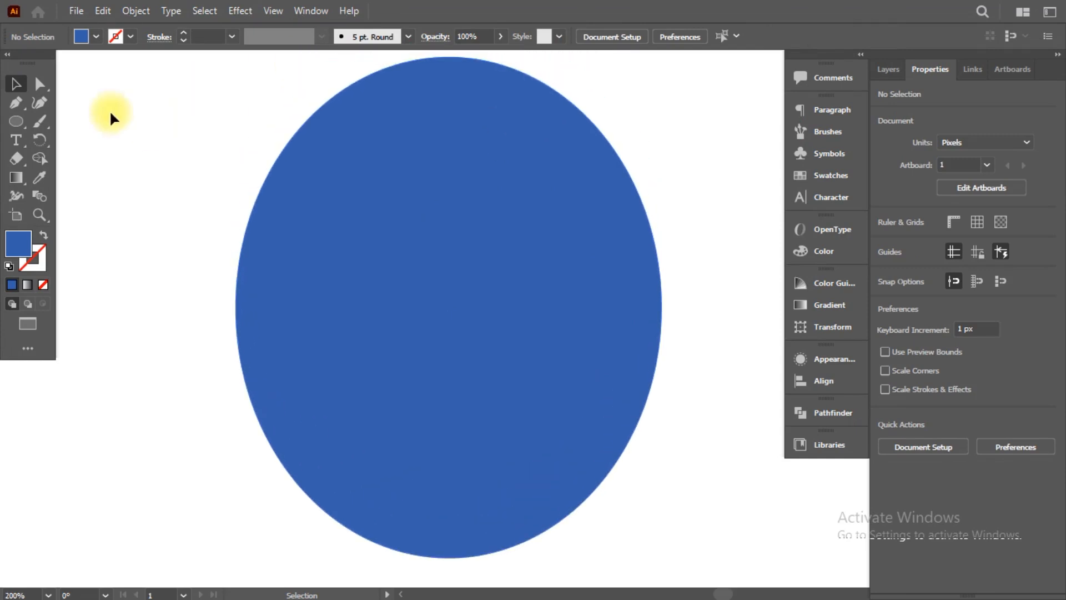
drag(15, 121, 83, 148)
drag(306, 195, 340, 248)
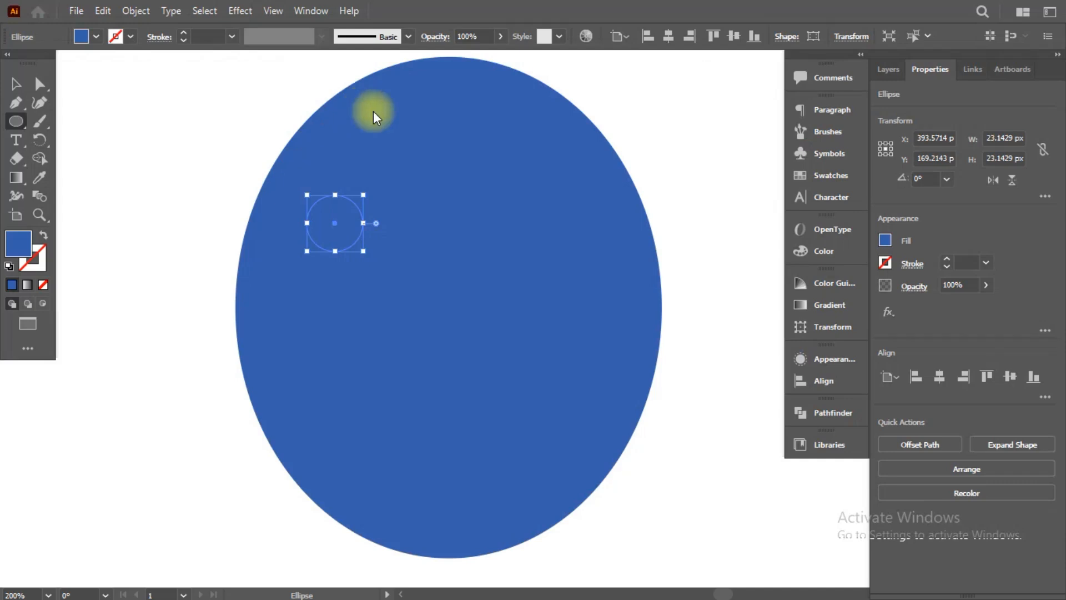
Step: Give the eye circle a white fill and a black stroke
click(95, 38)
click(32, 63)
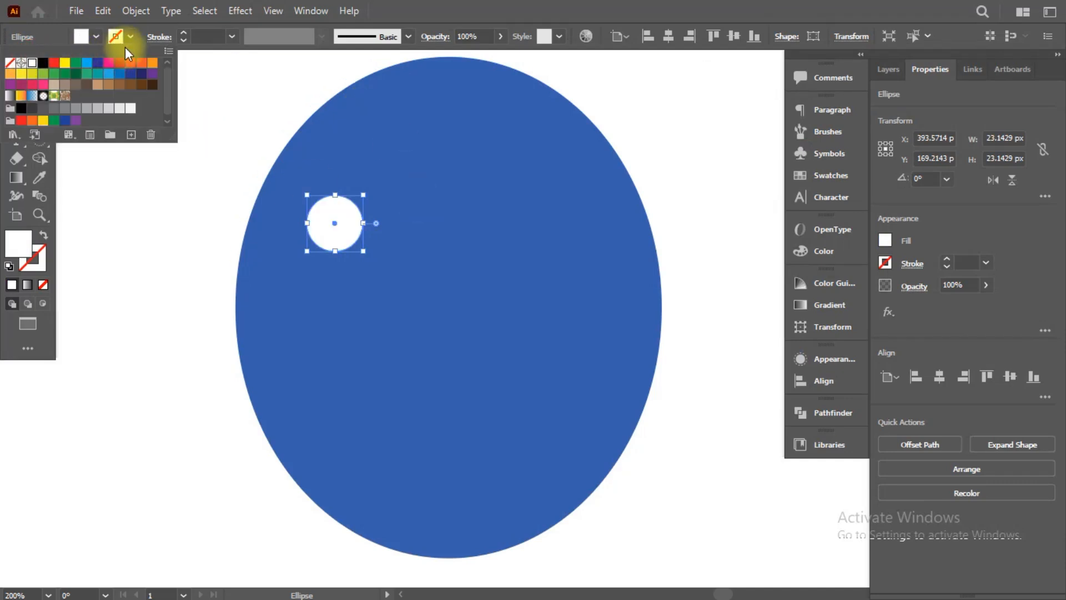
click(116, 36)
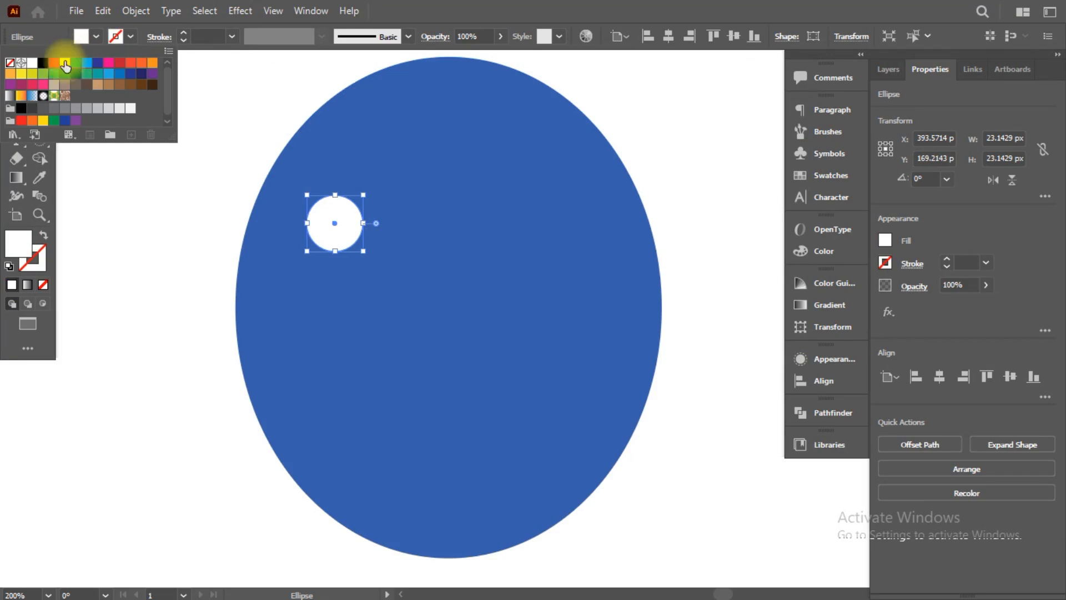
click(43, 63)
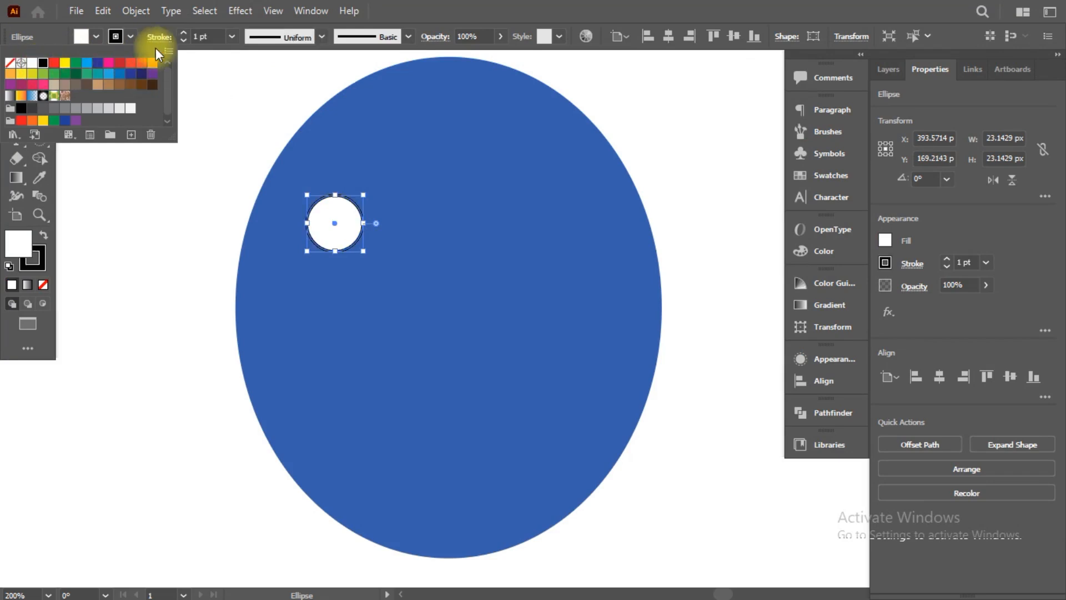
Step: Set the eye circle's stroke to 3 pt and enlarge the circle to about 34 px in diameter
click(185, 32)
click(185, 31)
click(185, 31)
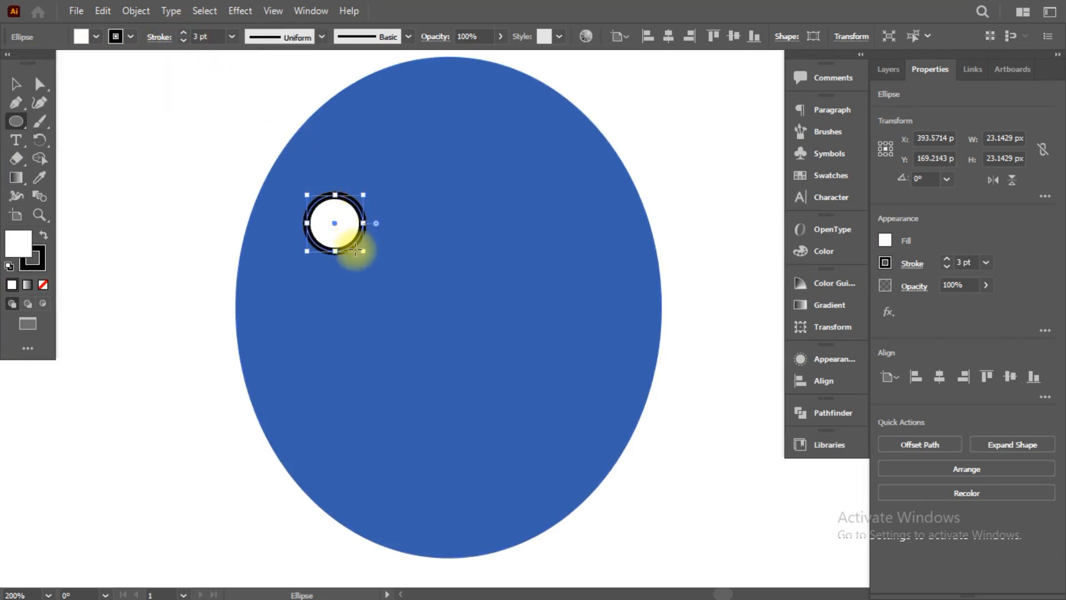
mouse_move(364, 252)
mouse_down()
mouse_move(374, 272)
mouse_move(347, 243)
mouse_up()
click(15, 83)
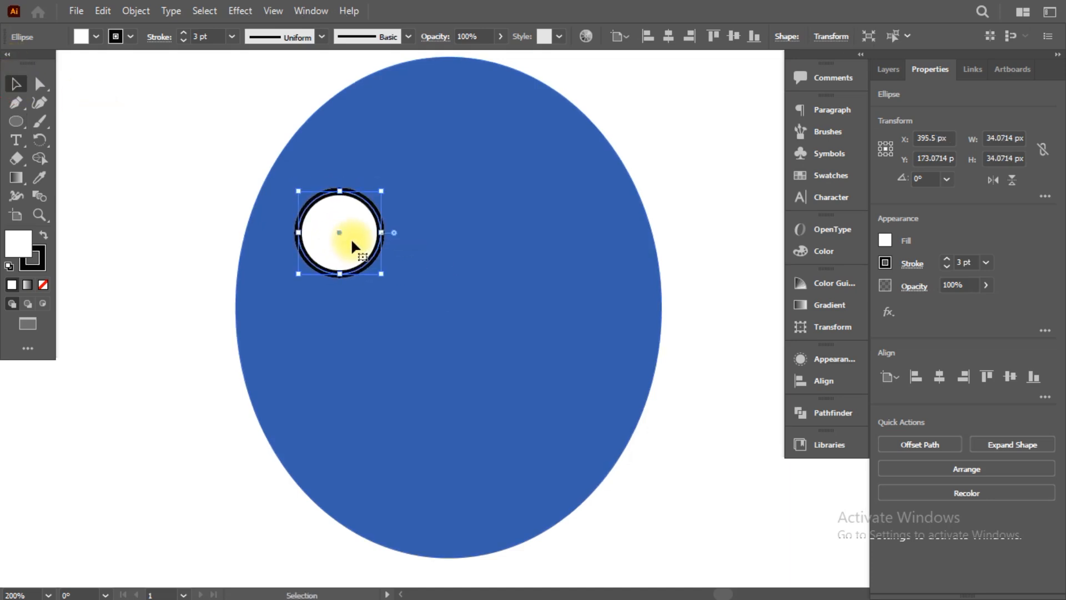
Step: Compare the eye with the reference character and enlarge the eye circle to about 38 px in diameter
click(669, 199)
key(alt+Tab)
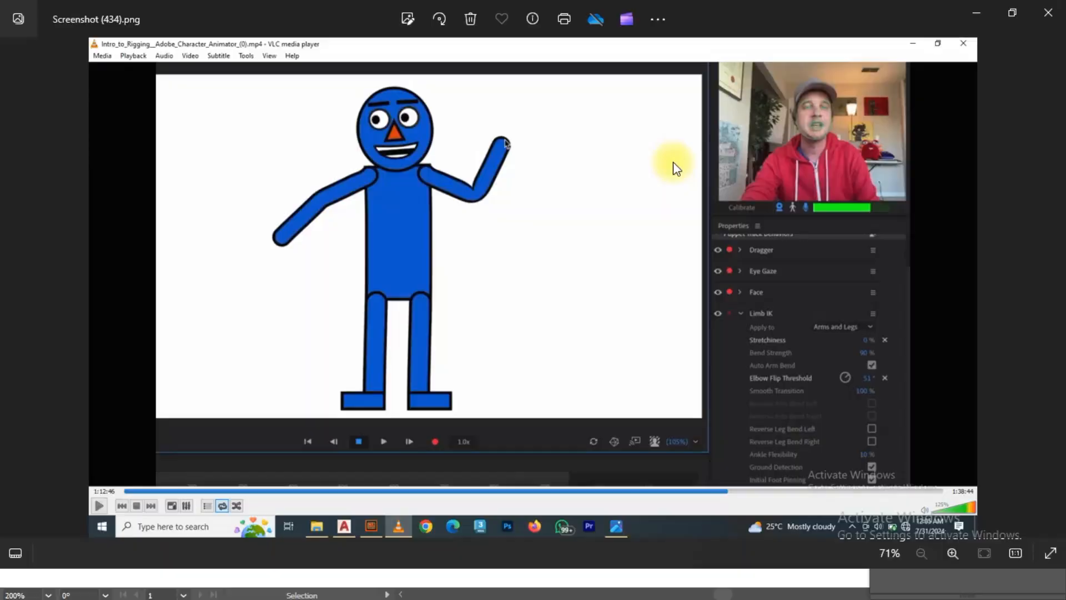
key(alt+Tab)
drag(355, 234, 355, 235)
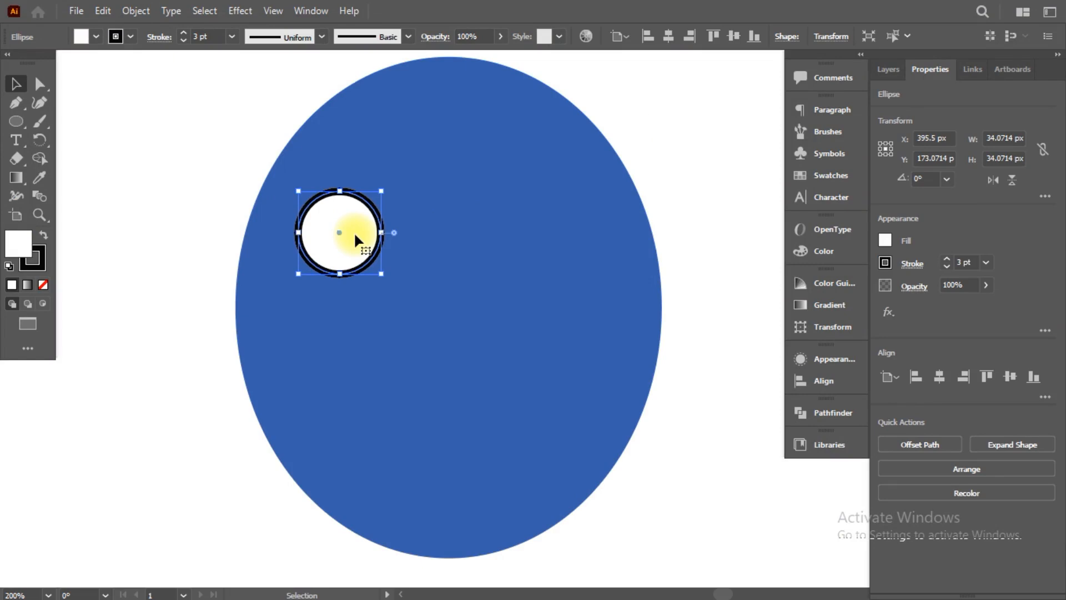
drag(386, 274, 352, 254)
key(ctrl+z)
key(alt+Tab)
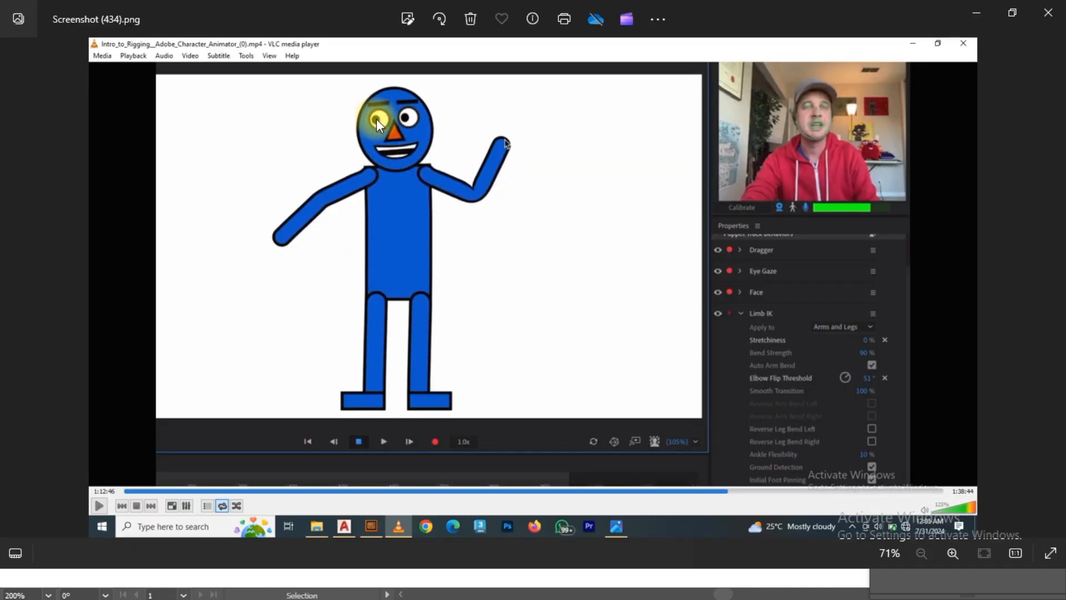
key(alt+Tab)
click(97, 90)
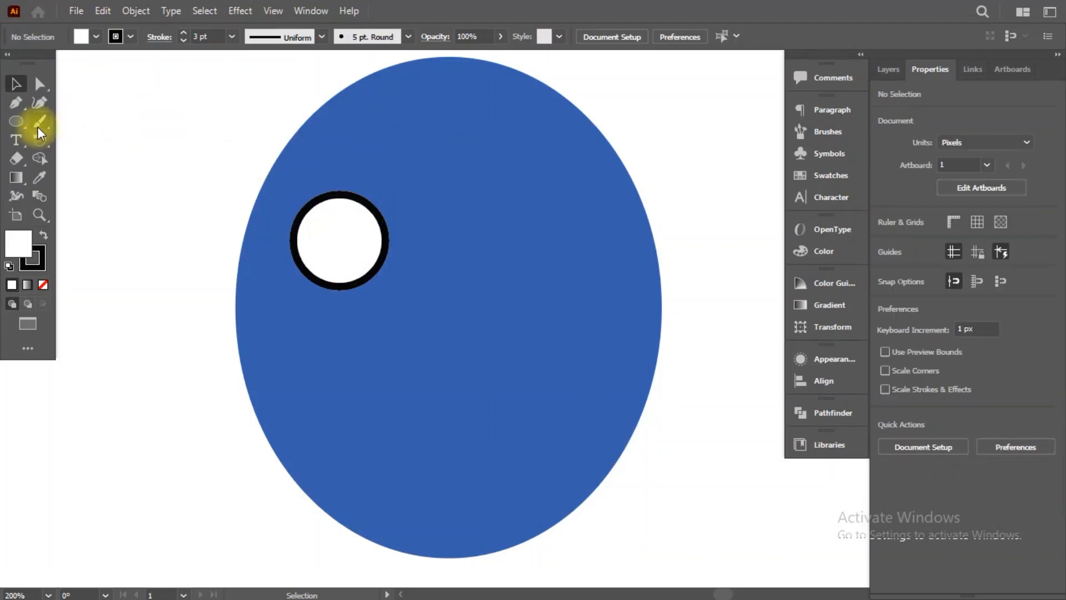
Step: Draw a pupil circle about 7 px in diameter inside the eye, with a black fill and no stroke
click(16, 122)
drag(325, 236, 336, 245)
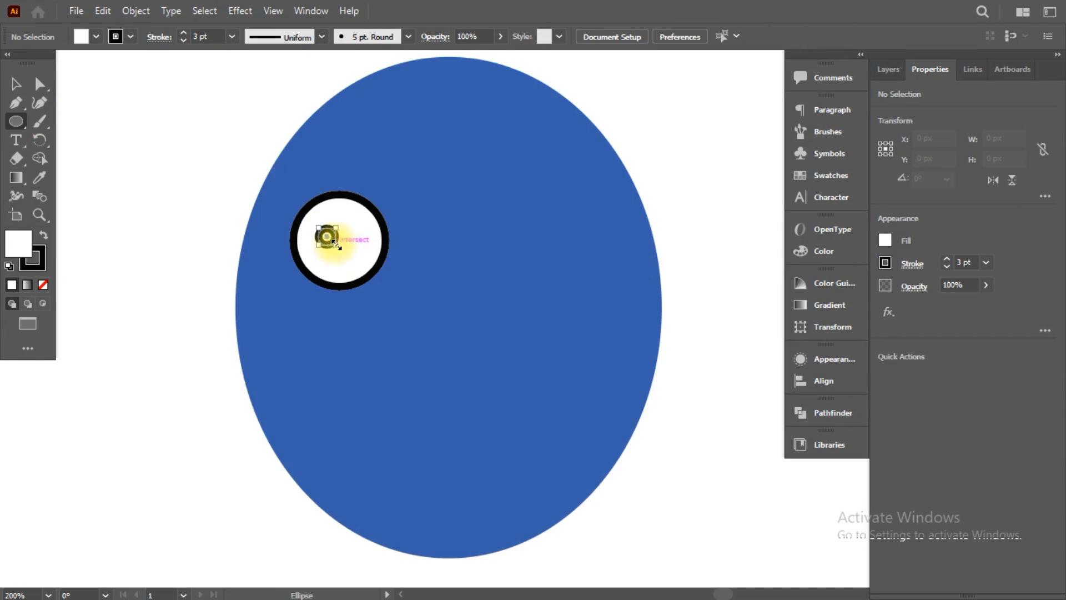
click(129, 37)
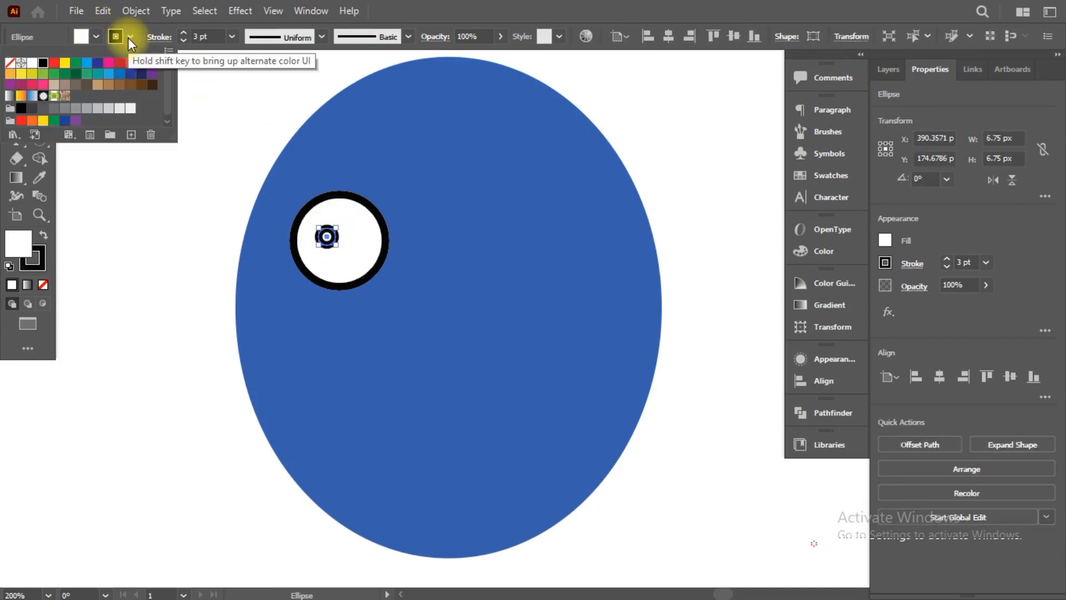
click(9, 68)
click(95, 37)
click(96, 38)
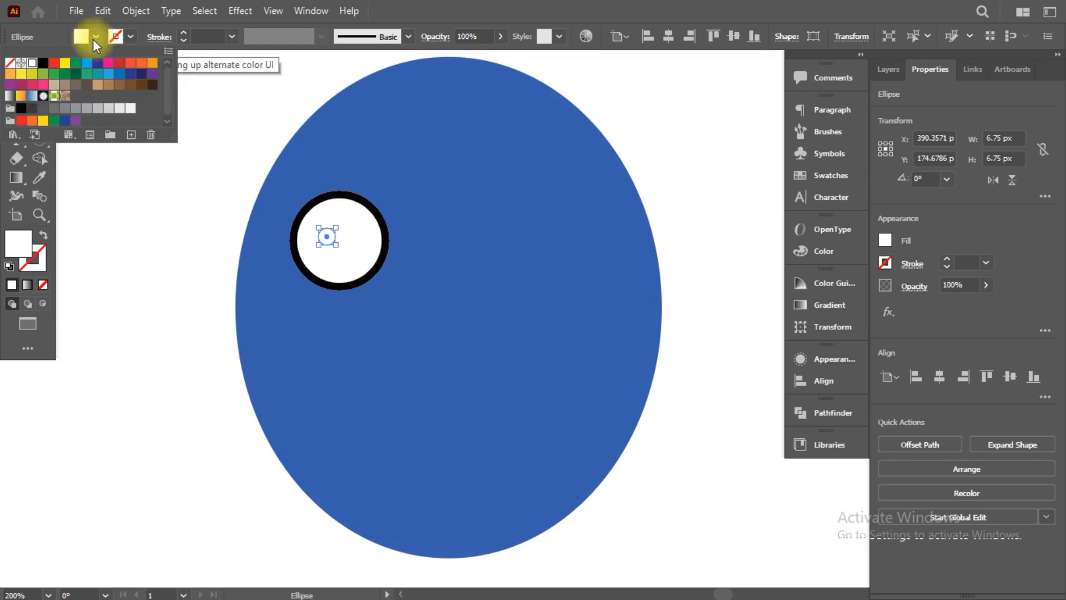
click(43, 63)
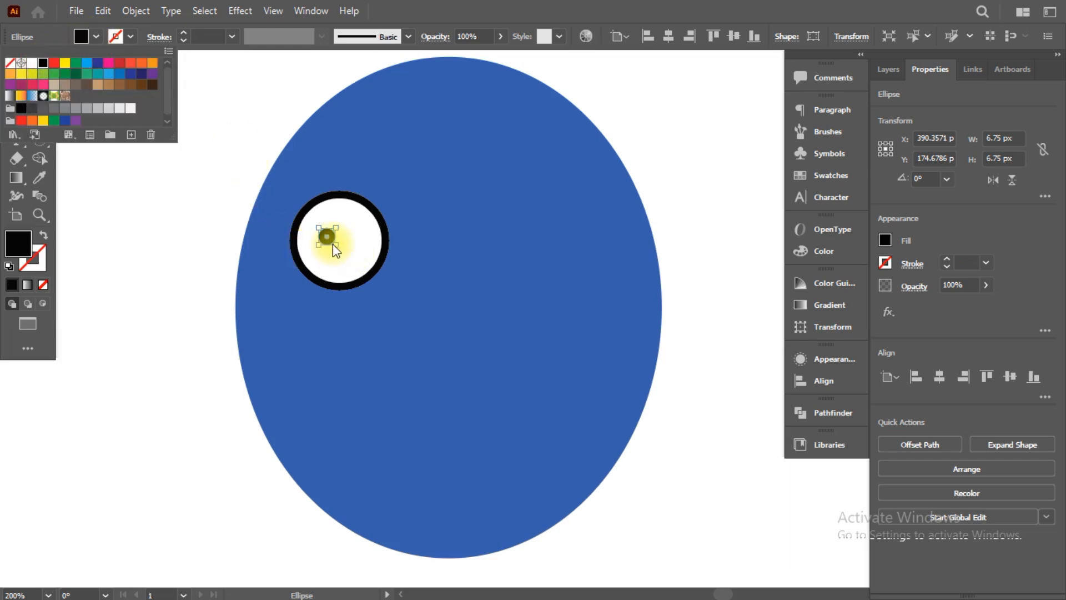
click(419, 300)
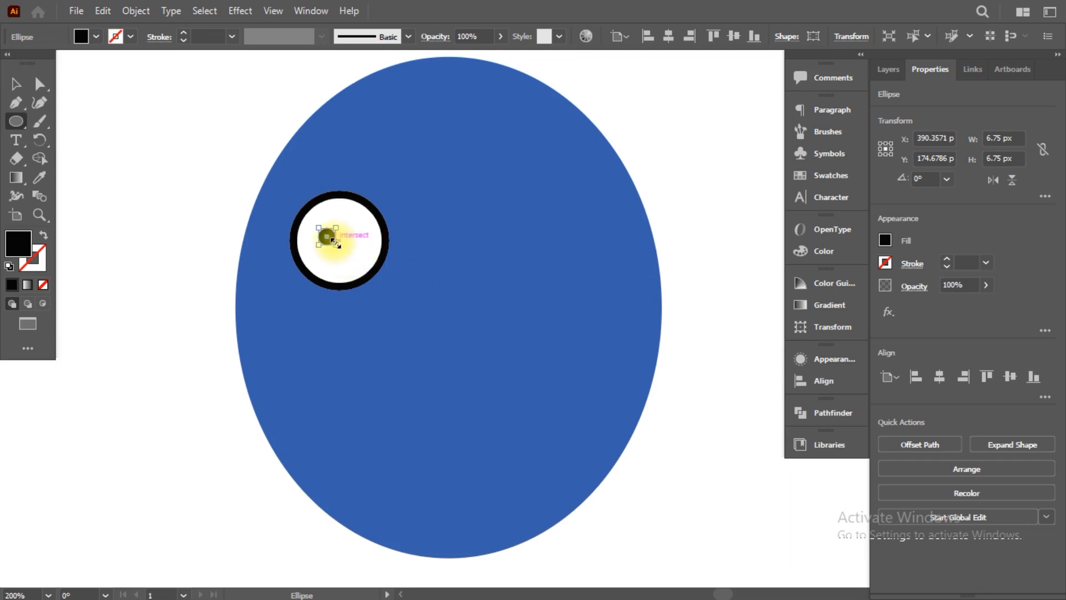
Step: Enlarge the black pupil to about 12.5 px in diameter
click(16, 83)
click(319, 303)
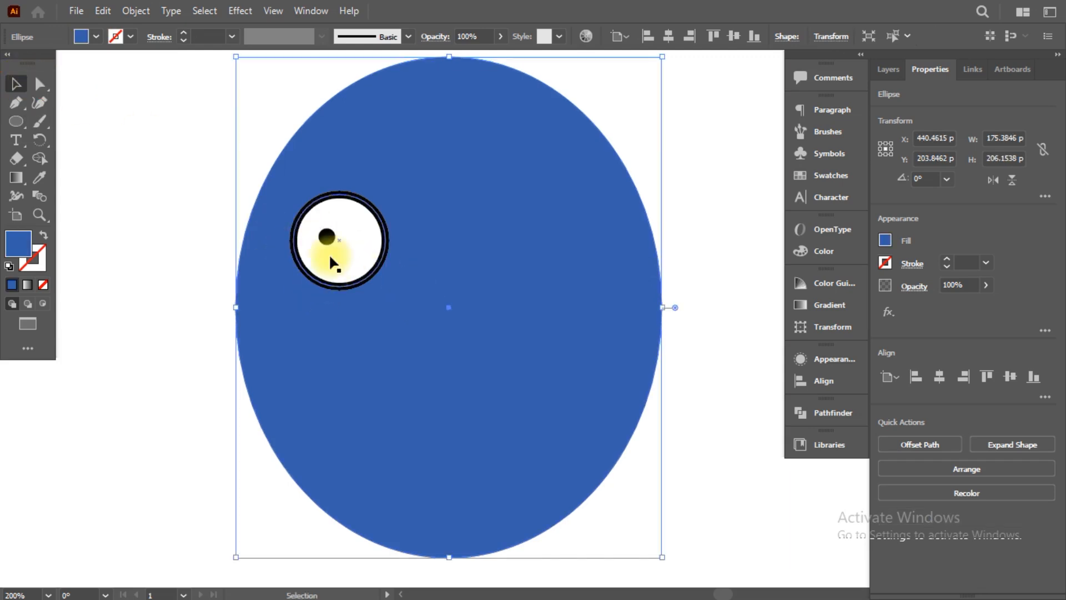
click(327, 237)
drag(340, 246, 334, 250)
click(143, 114)
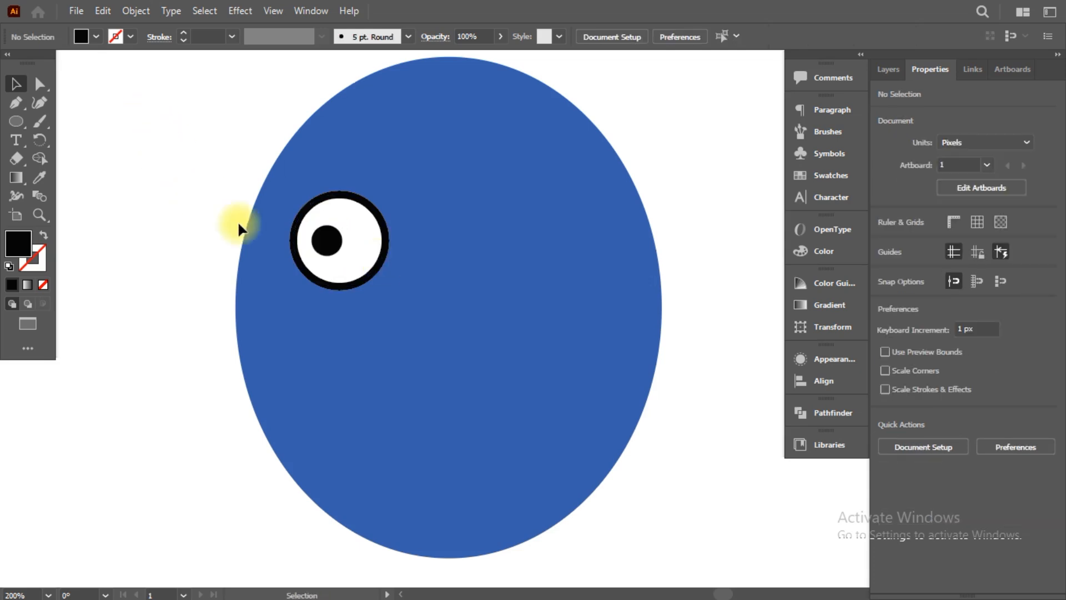
Step: Duplicate the eye circle and its pupil horizontally about 85.5 px to the right on the head
click(326, 241)
shift+click(372, 248)
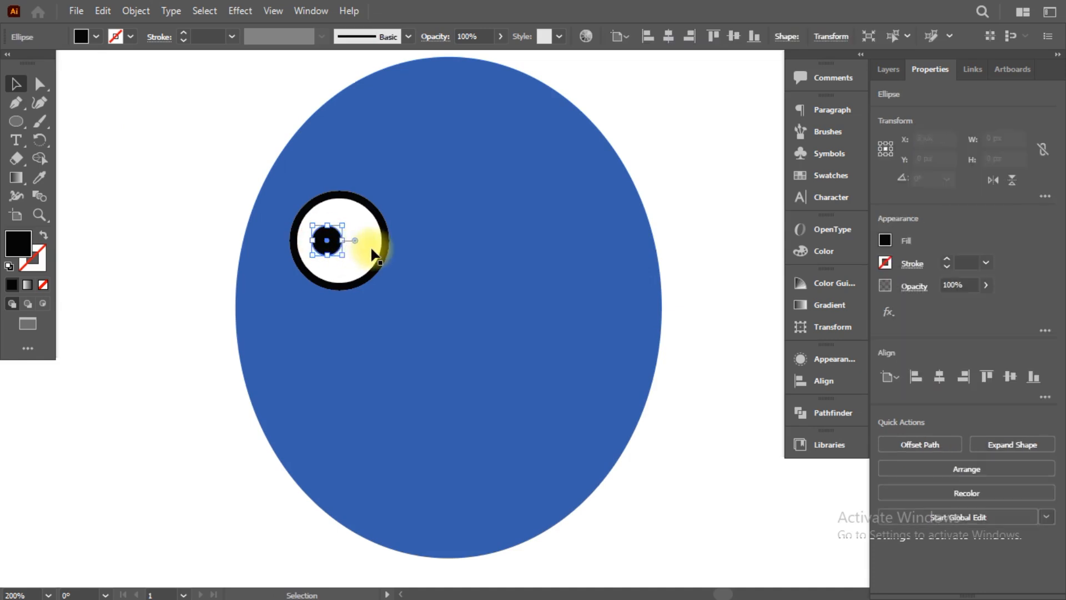
drag(361, 251, 565, 255)
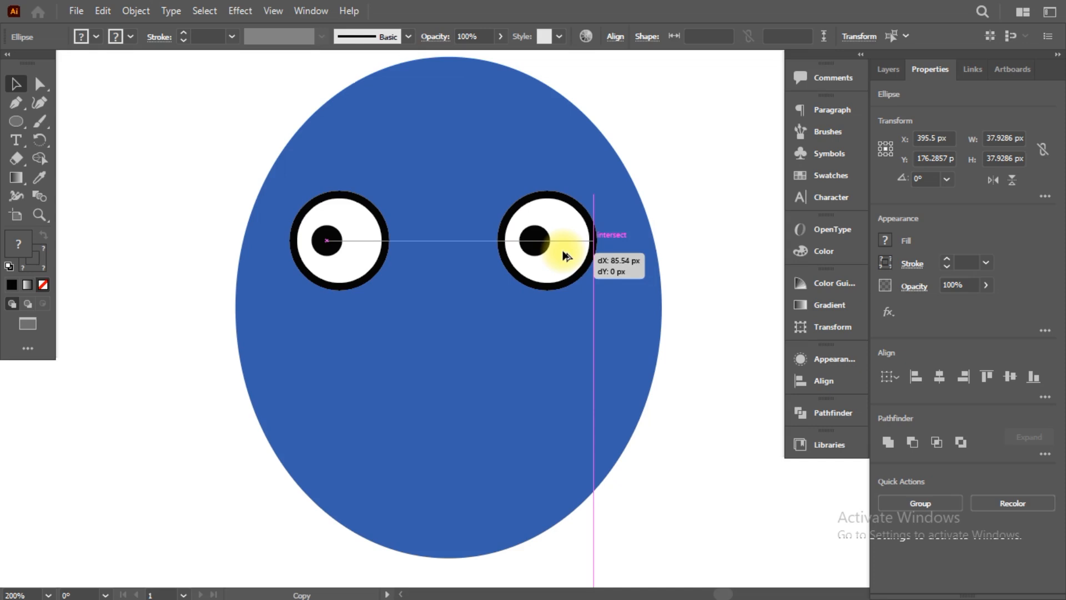
Step: Shift the right eye's pupil horizontally toward the outer side of the eye
mouse_move(565, 256)
mouse_down()
mouse_move(545, 251)
mouse_move(570, 242)
mouse_up()
click(698, 215)
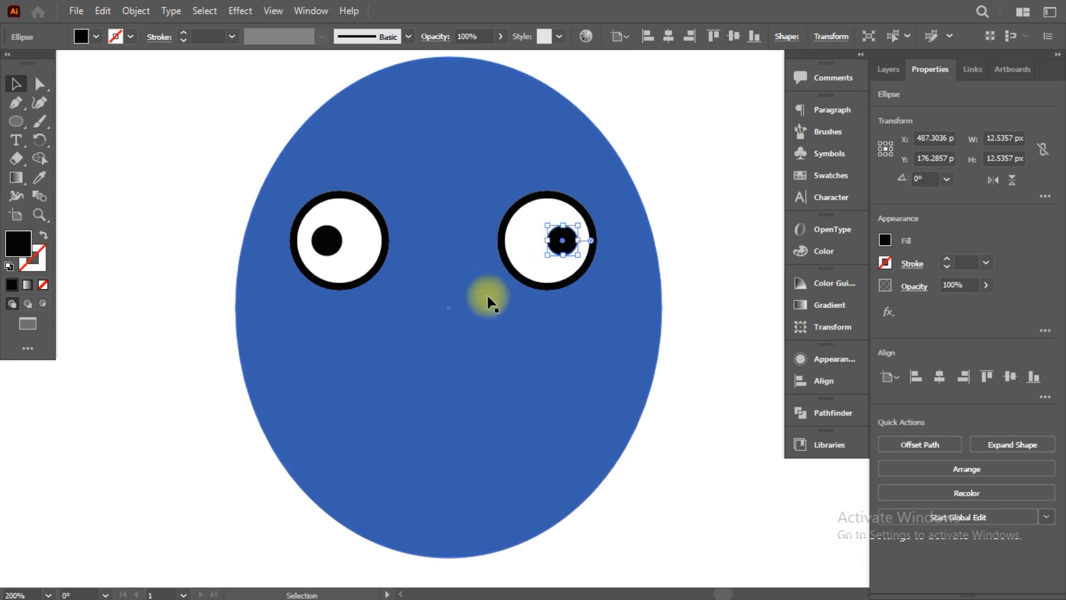
click(719, 147)
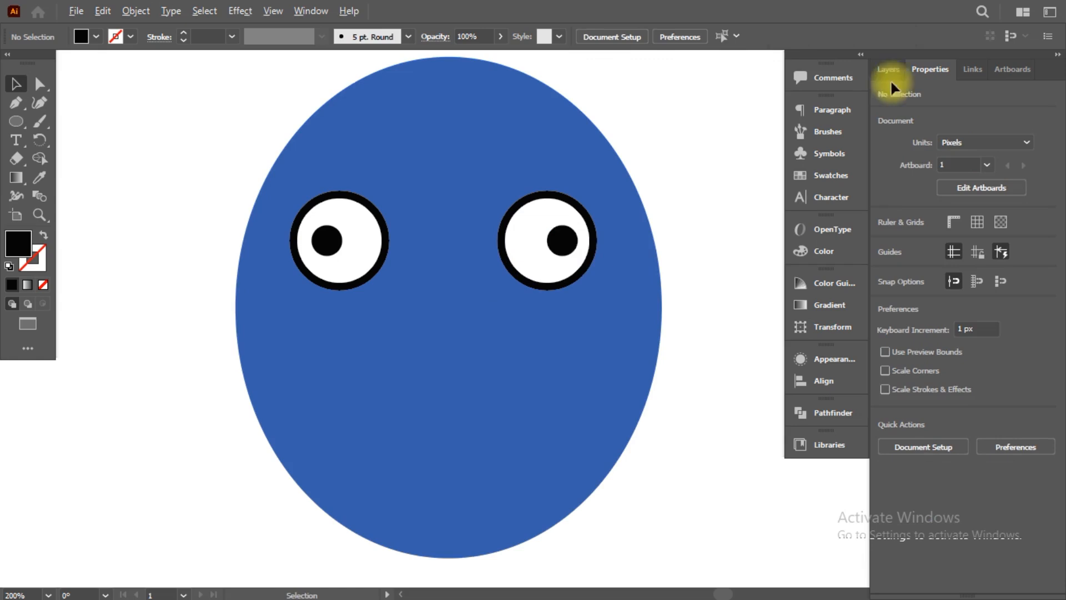
Step: Check the reference face and draw a black eyebrow rectangle about 33 x 6 px above the left eye
key(alt+Tab)
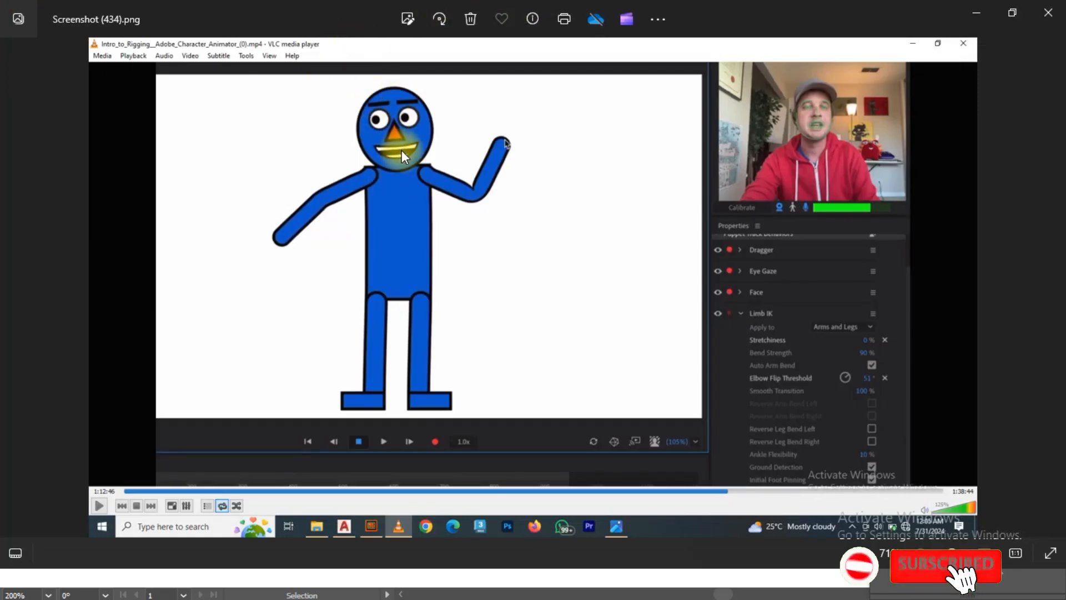
key(alt+Tab)
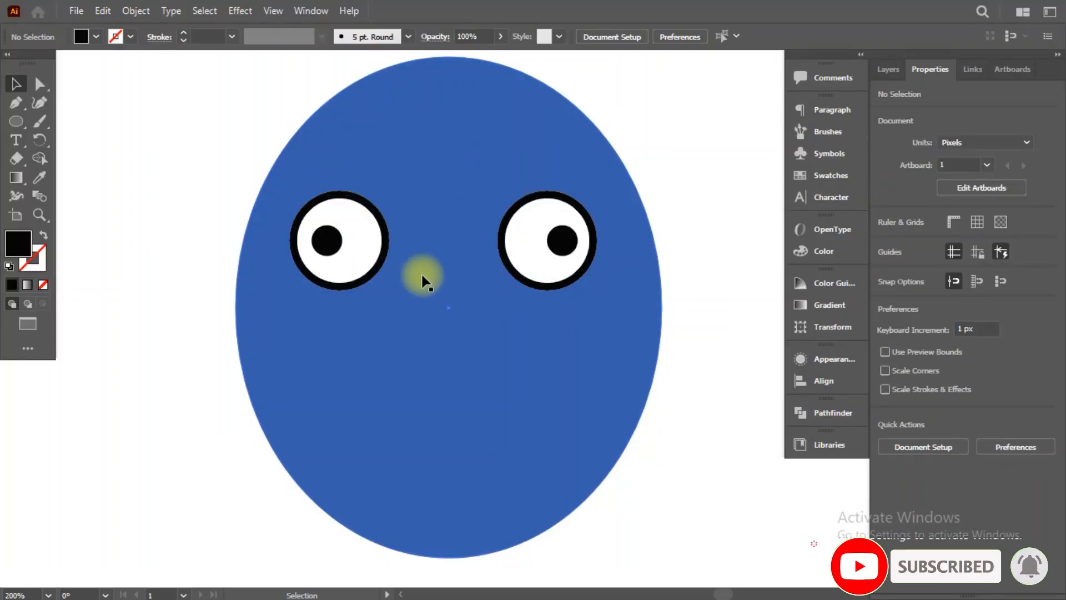
key(alt+Tab)
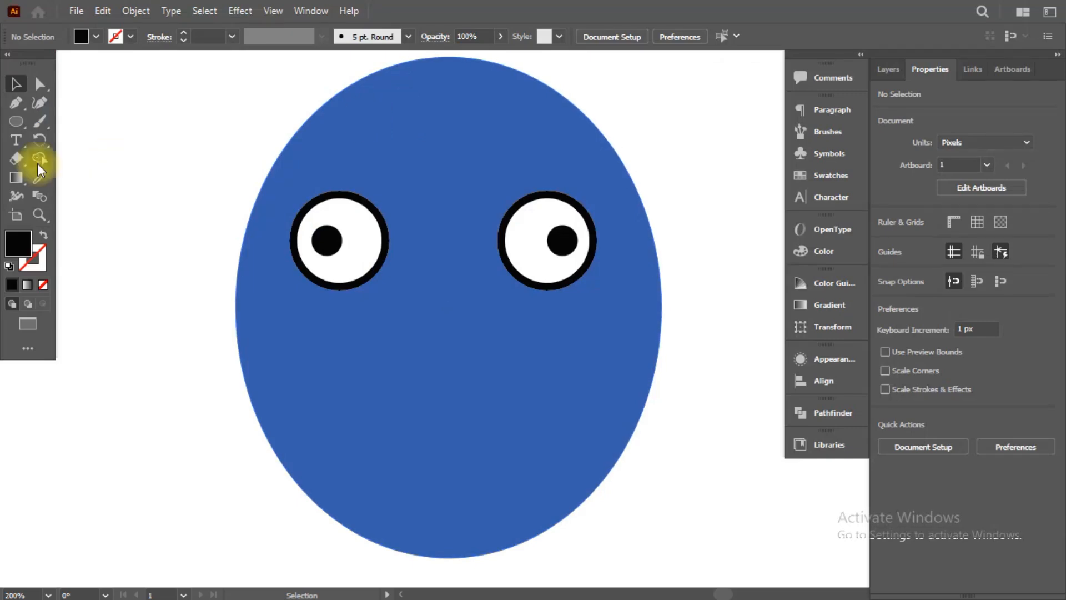
drag(12, 124, 73, 119)
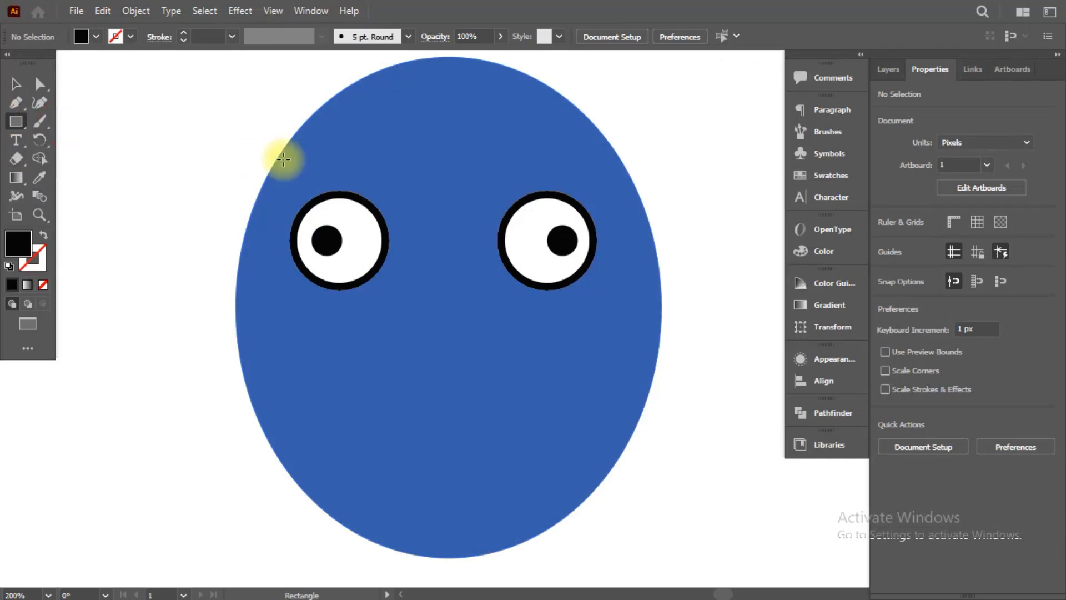
mouse_move(302, 159)
mouse_down()
mouse_move(320, 171)
mouse_move(382, 173)
mouse_up()
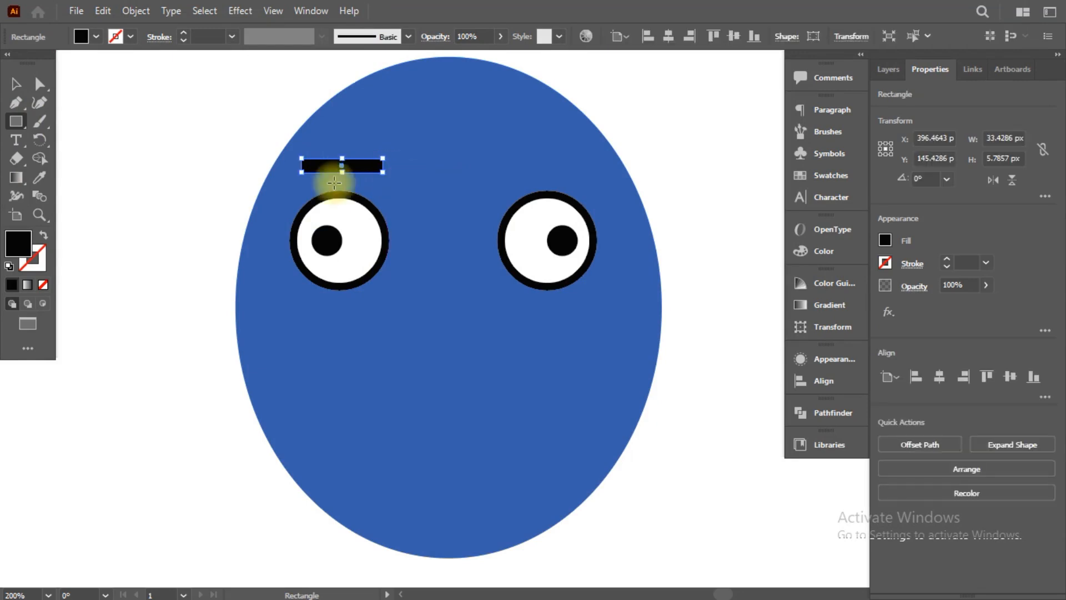
click(15, 84)
click(285, 286)
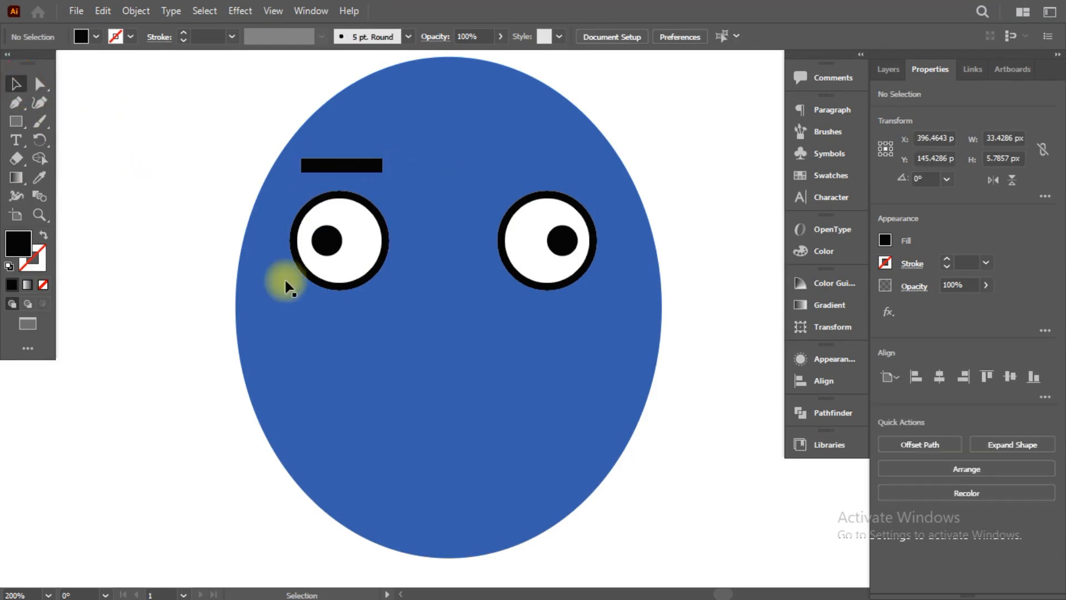
click(327, 240)
shift+click(352, 244)
shift+click(558, 244)
shift+click(590, 253)
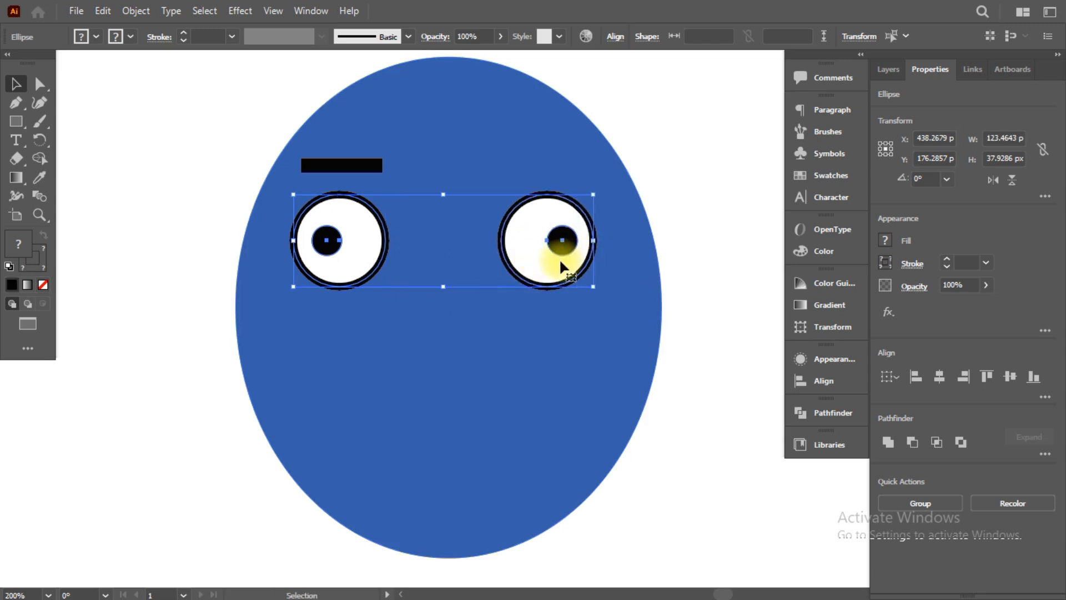
shift+click(558, 258)
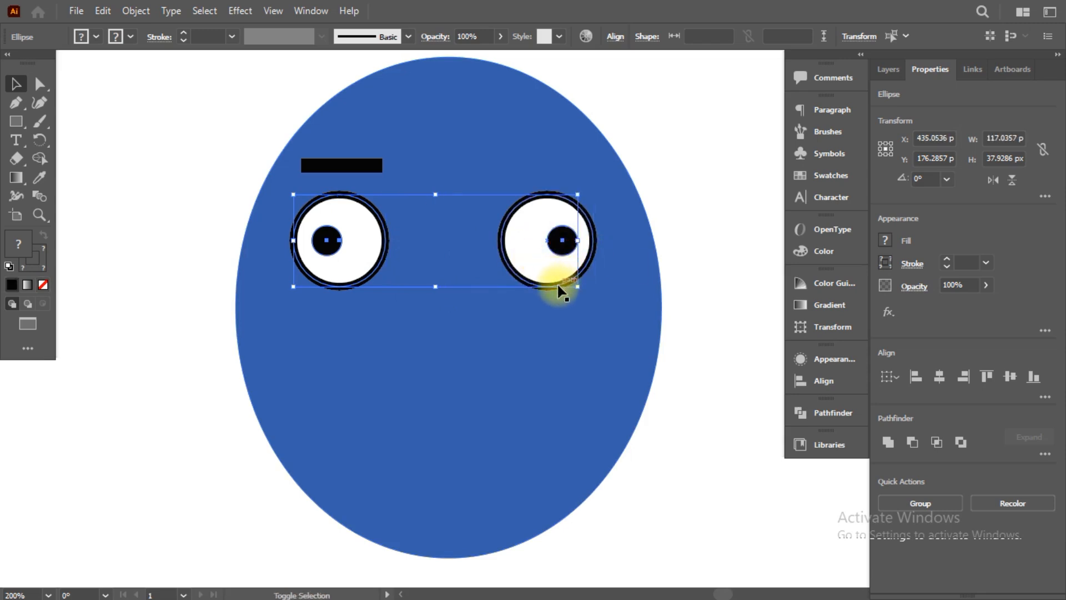
drag(551, 271, 547, 285)
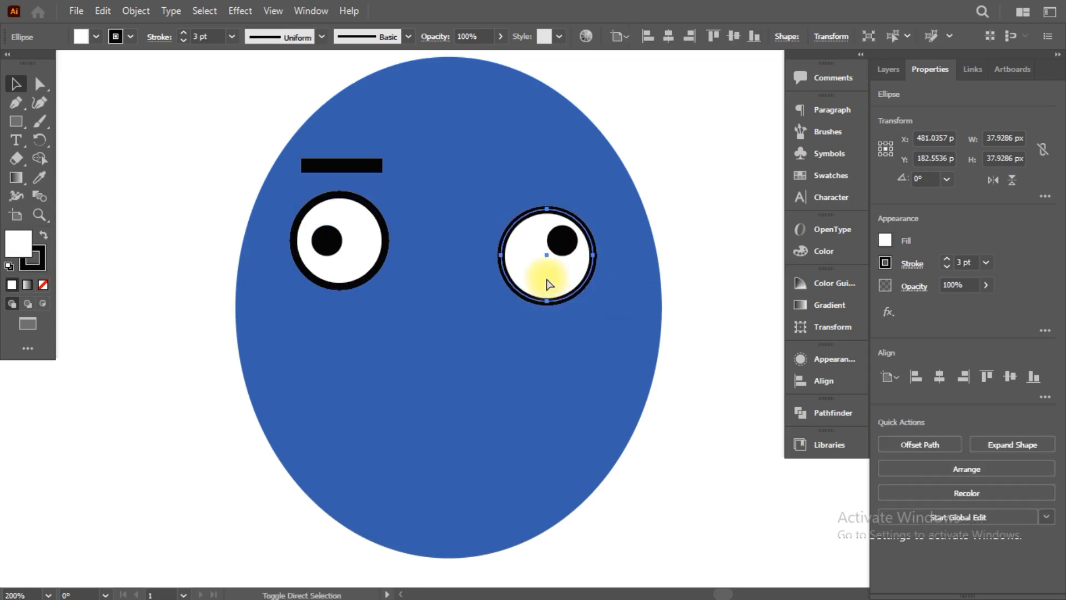
key(ctrl+z)
click(560, 240)
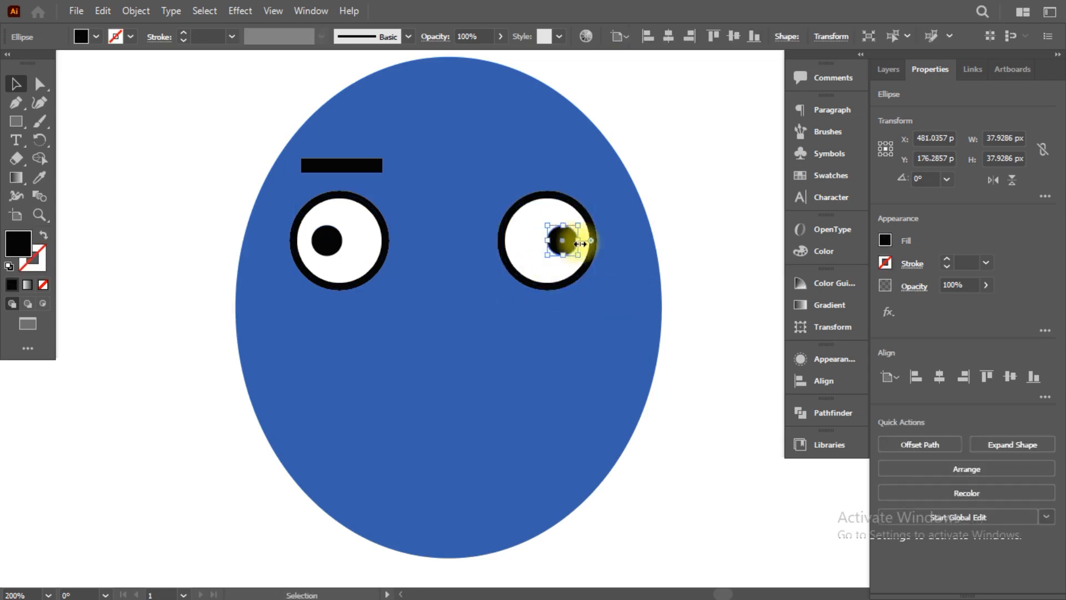
click(689, 209)
Step: Move both eyes together with their pupils straight down by about 6 px
click(562, 240)
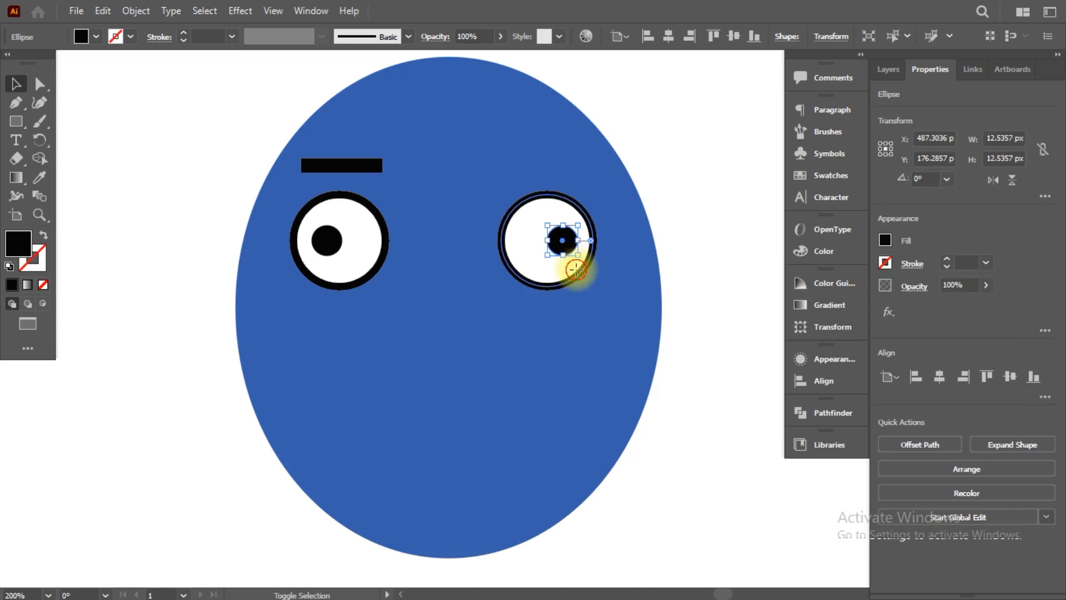
shift+click(572, 258)
shift+click(307, 250)
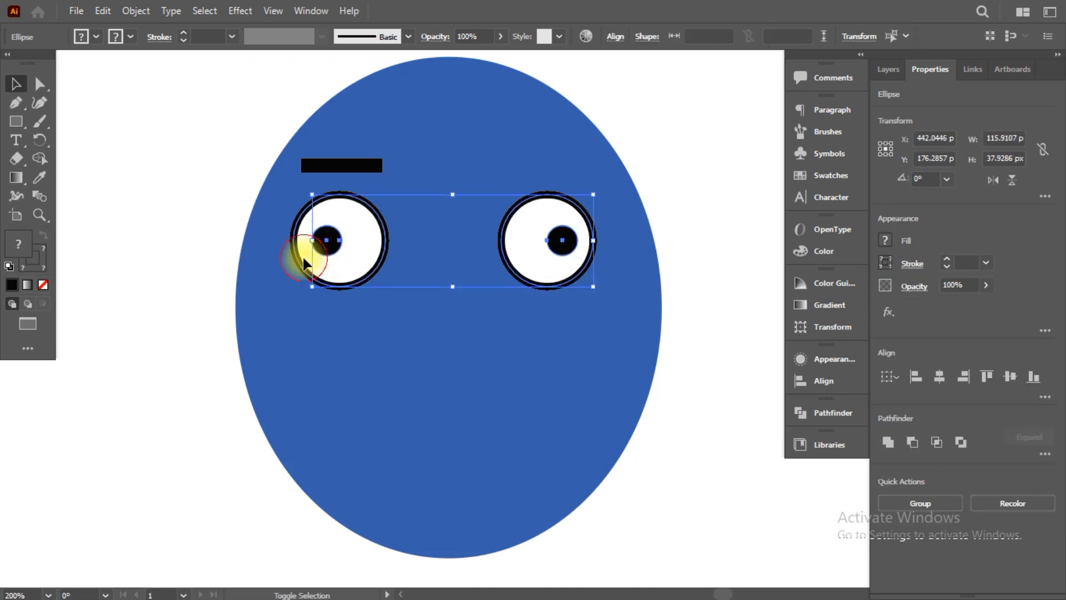
shift+click(337, 261)
drag(337, 260, 337, 272)
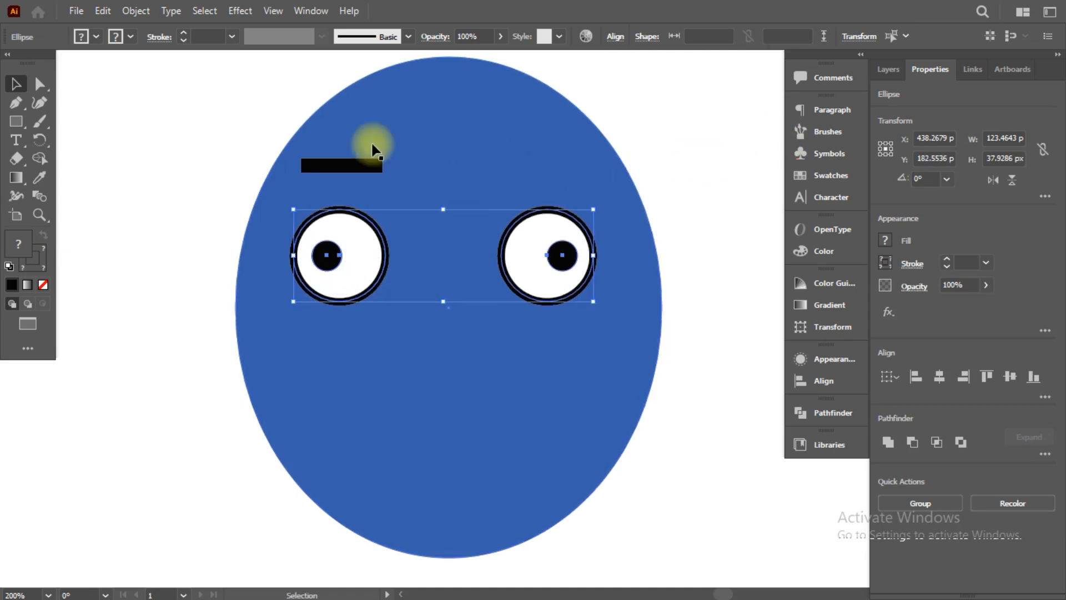
Step: Duplicate the left eyebrow rectangle horizontally so that the copy sits above the right eye
drag(354, 161, 555, 185)
click(726, 183)
scroll(382, 399, down, 2)
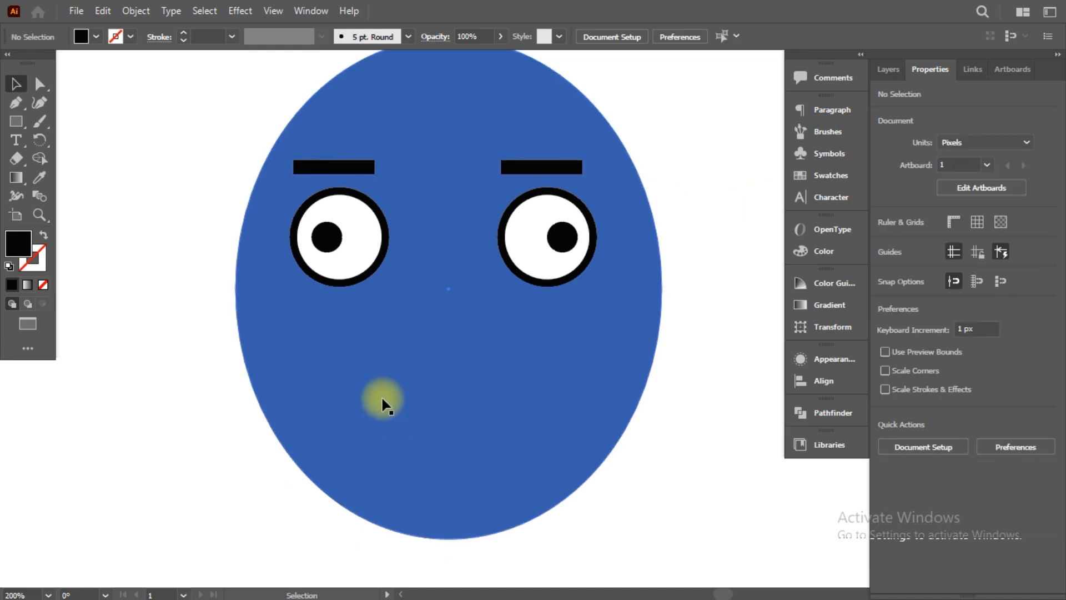
scroll(382, 399, up, 1)
Step: Check the reference face and draw a black square about 34 x 34 px on the face, just below and between the eyes
key(alt+Tab)
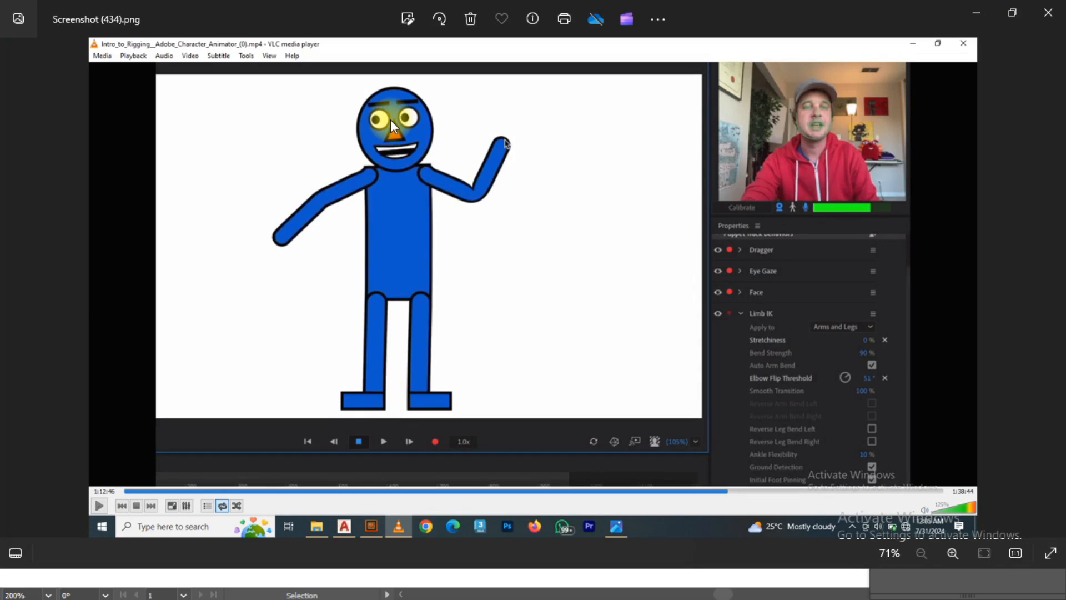
key(alt+Tab)
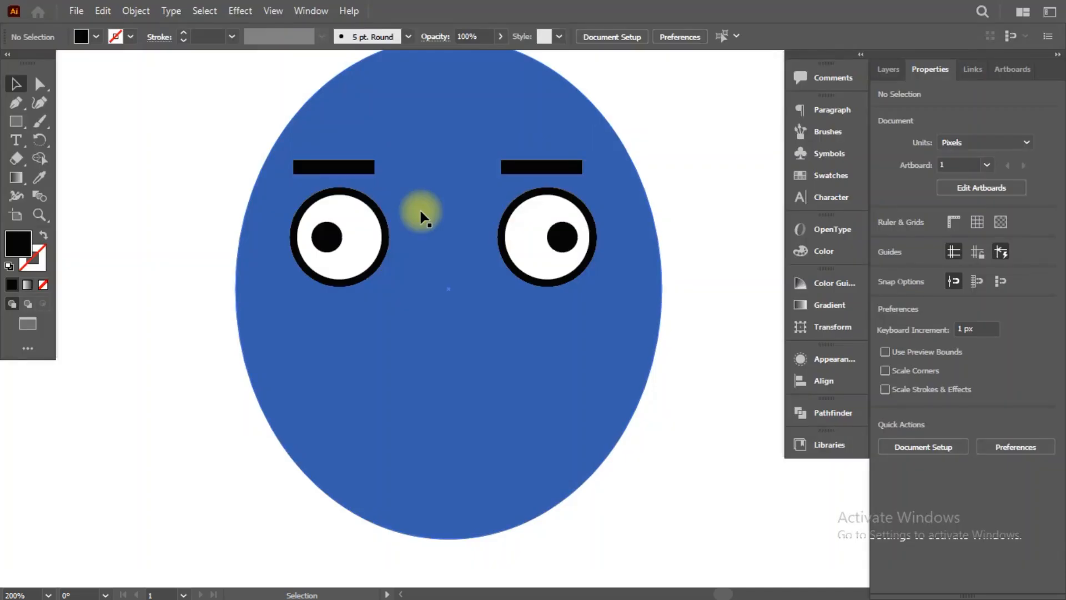
click(18, 122)
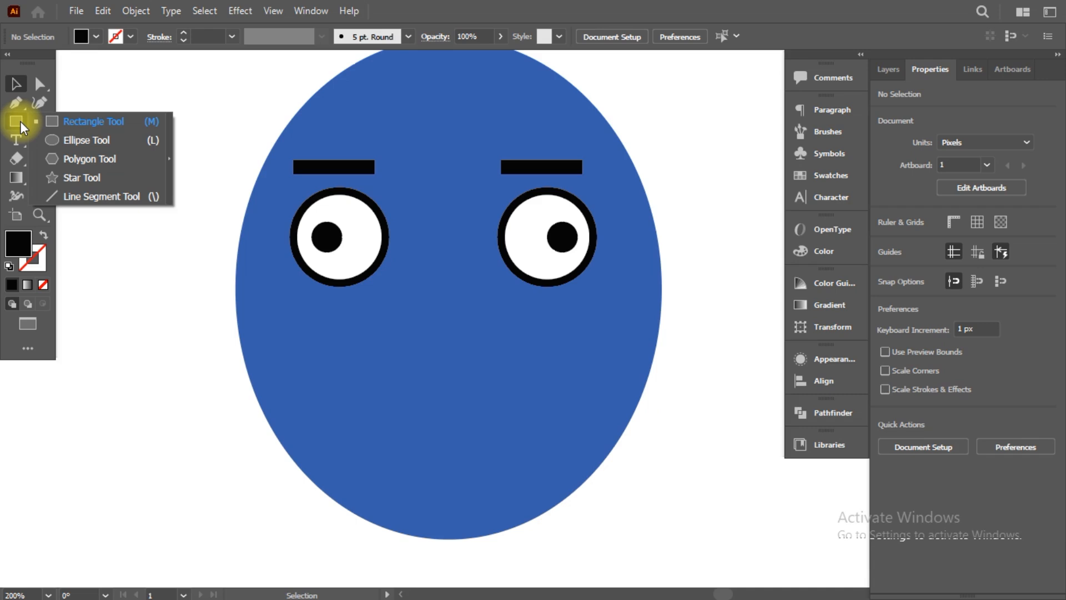
click(79, 121)
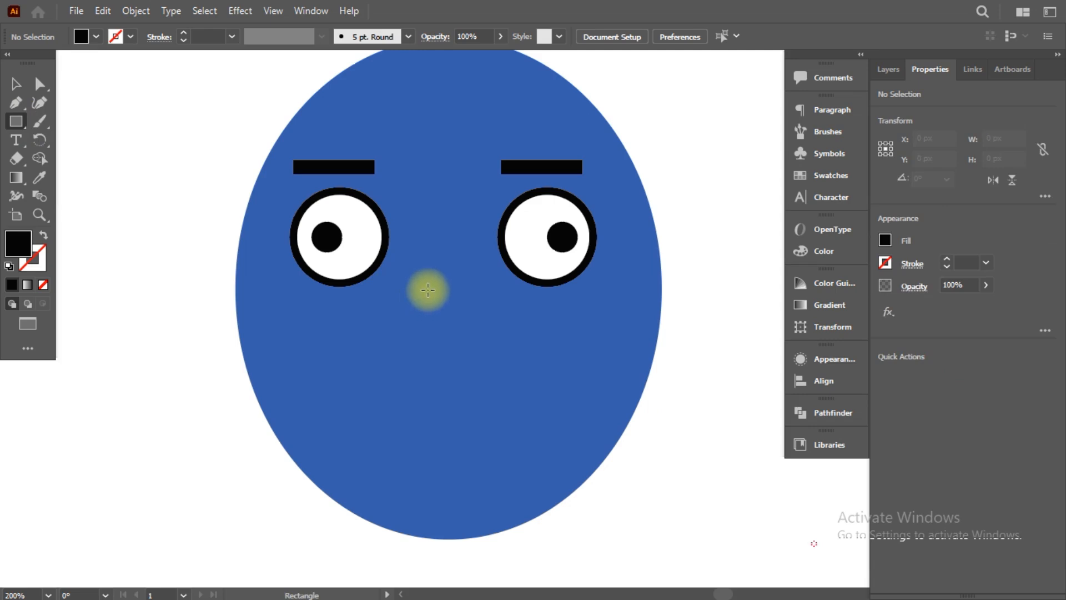
drag(412, 283, 493, 366)
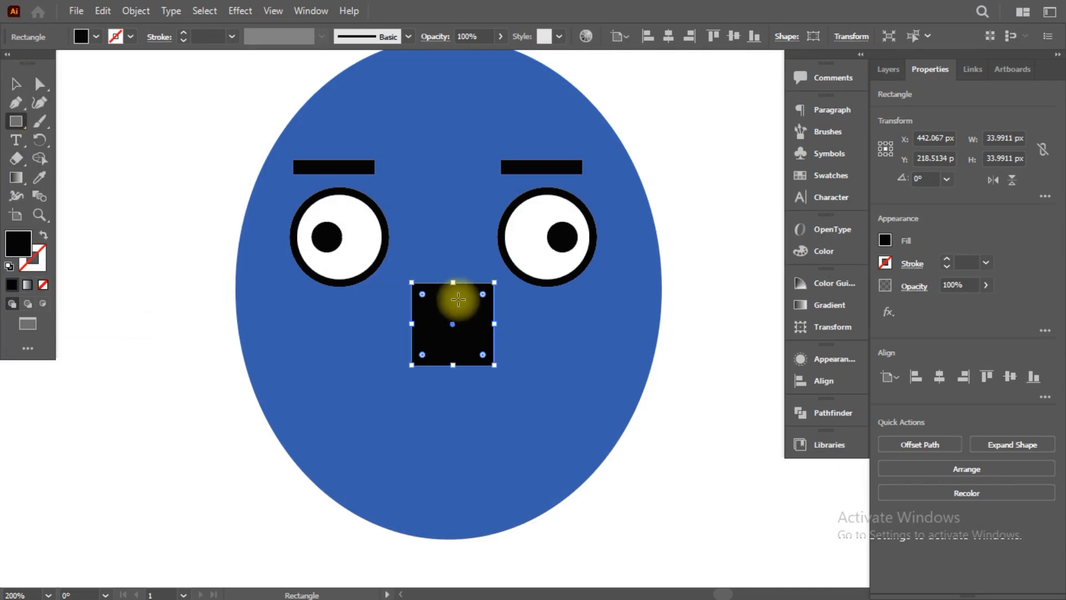
key(a)
drag(424, 296, 443, 317)
key(ctrl+z)
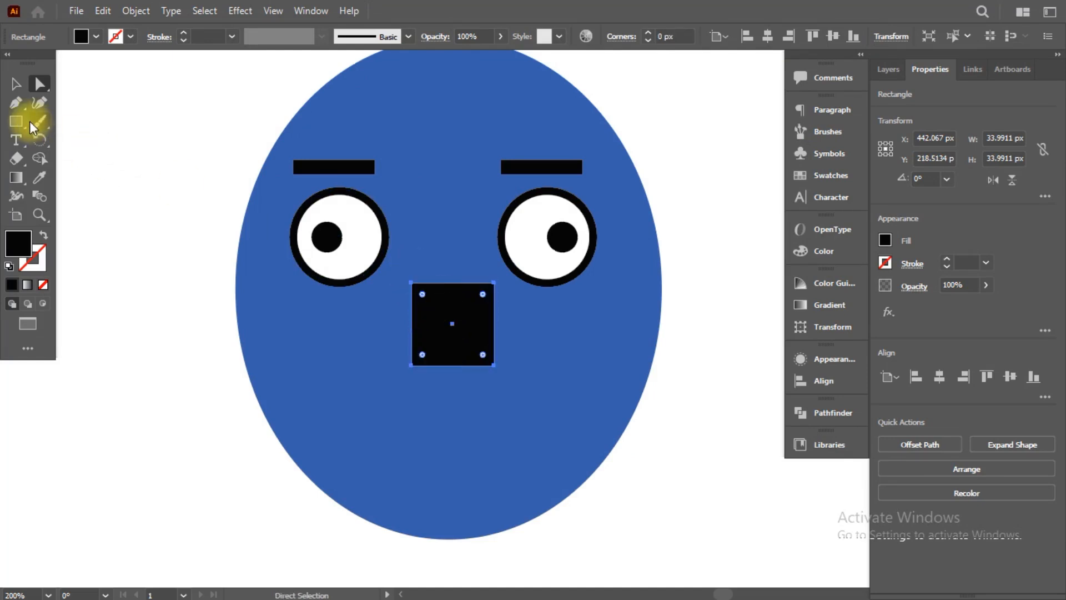
click(15, 102)
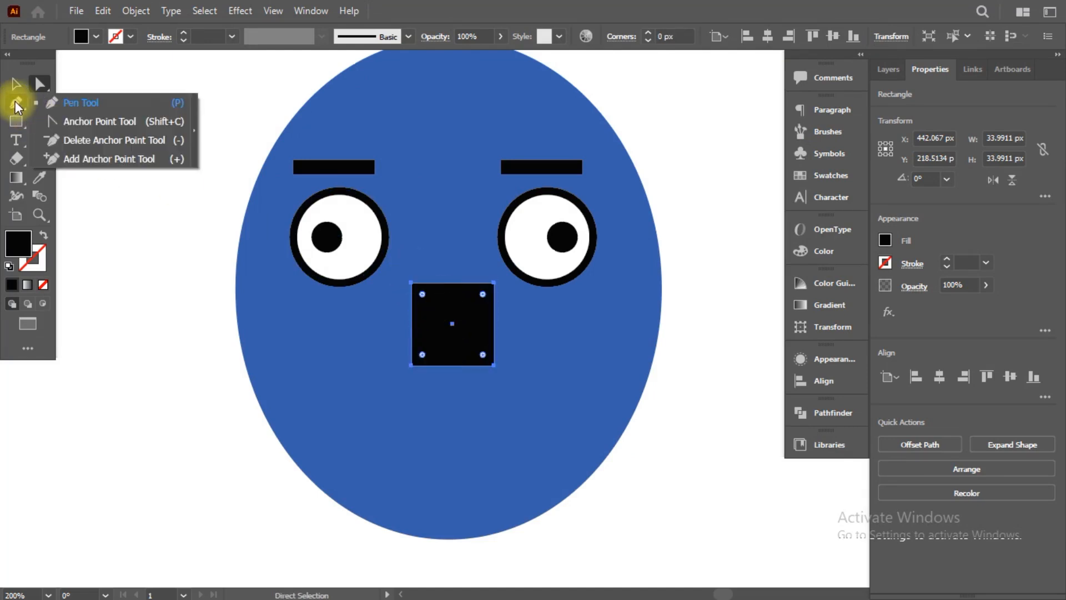
click(72, 142)
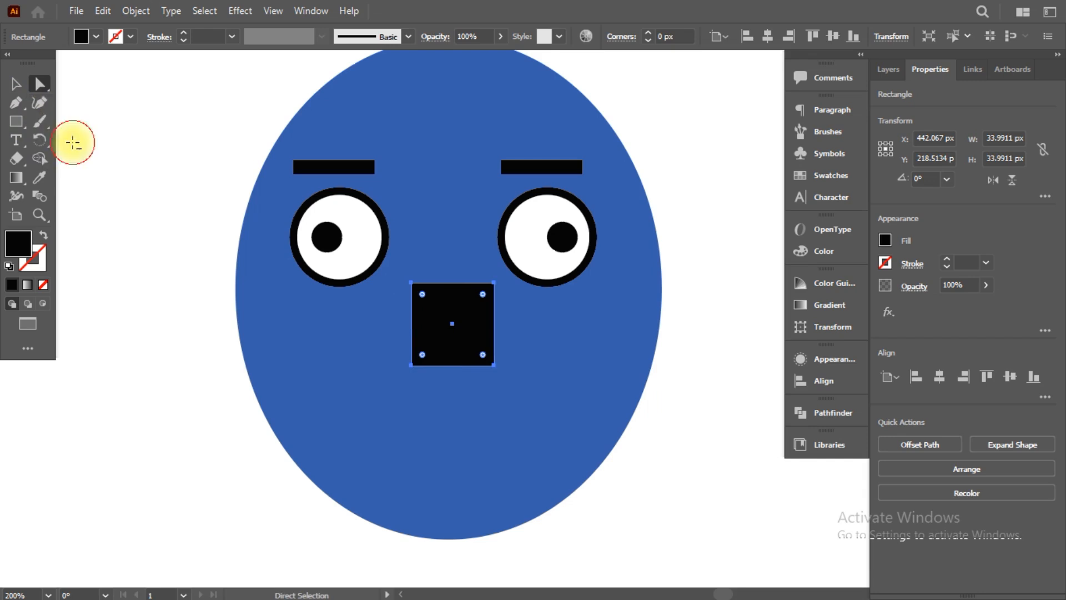
click(413, 283)
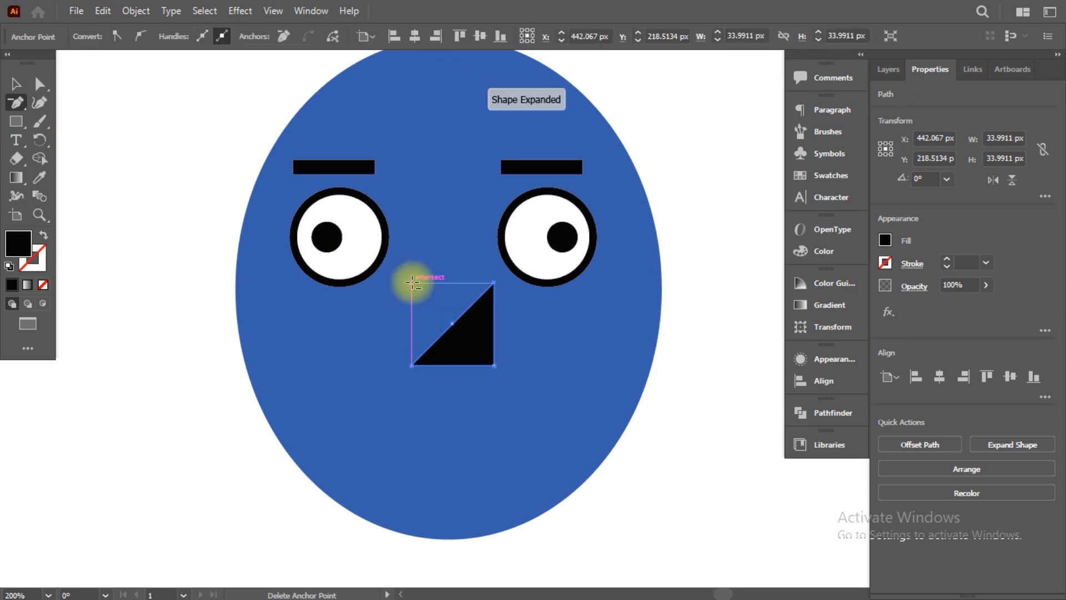
key(ctrl+z)
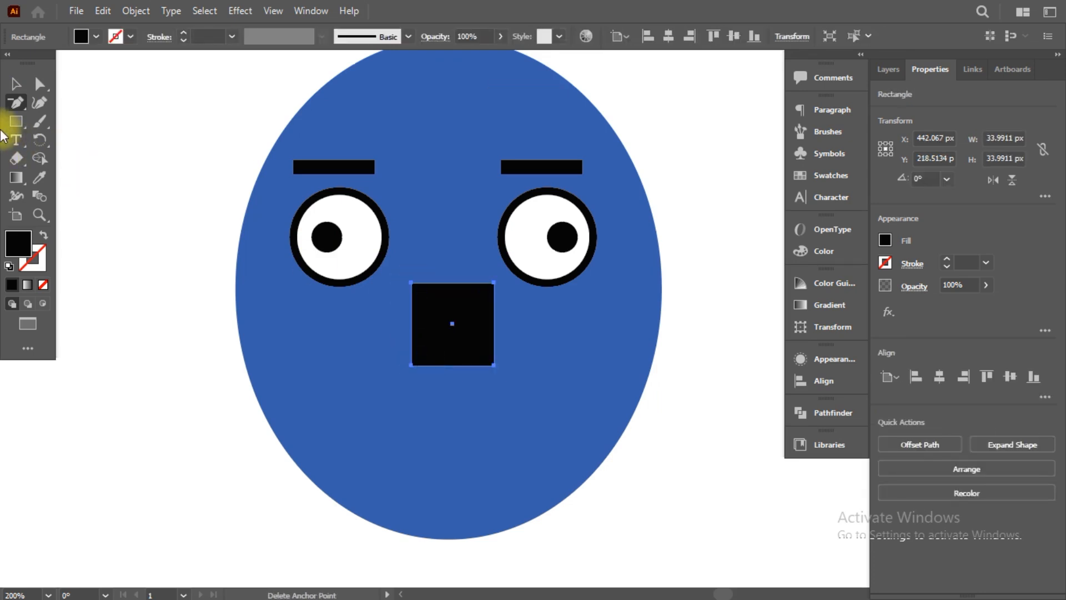
Step: Delete the square's upper-left anchor point to turn it into a right triangle
click(15, 106)
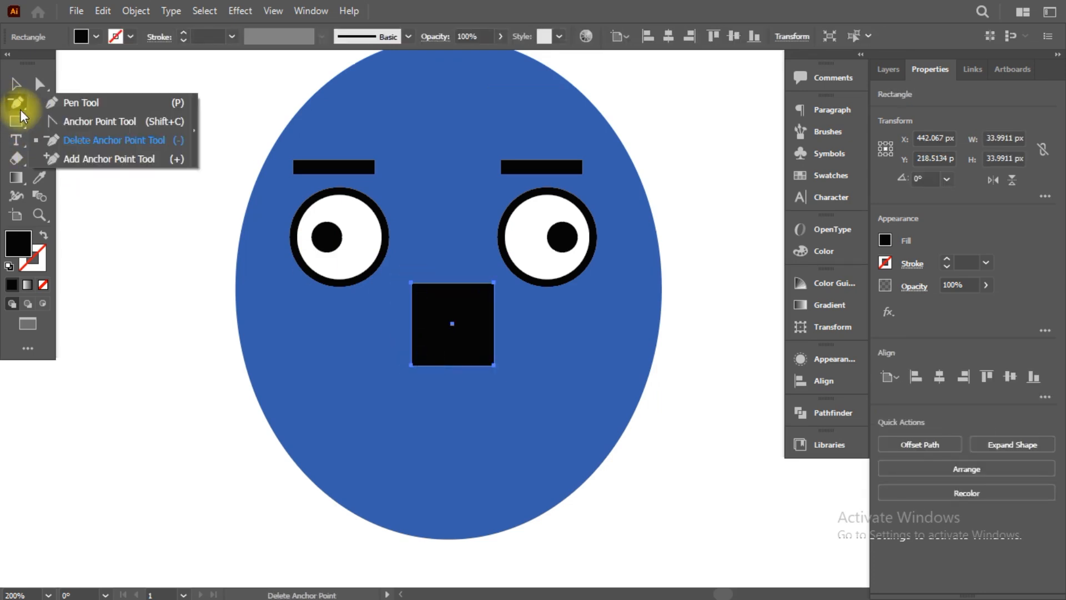
click(77, 142)
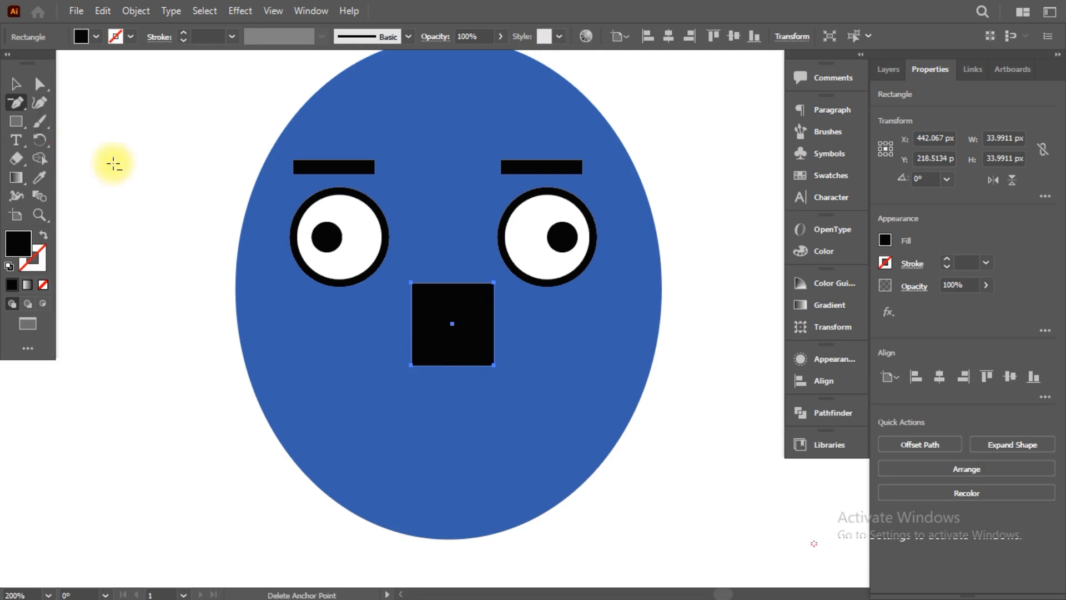
click(412, 284)
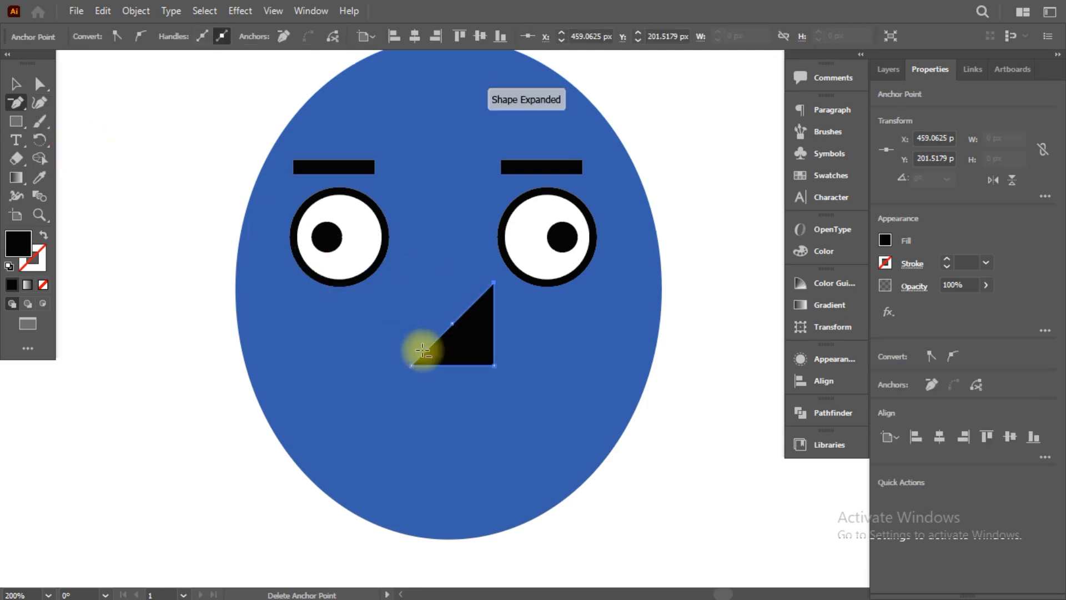
click(411, 358)
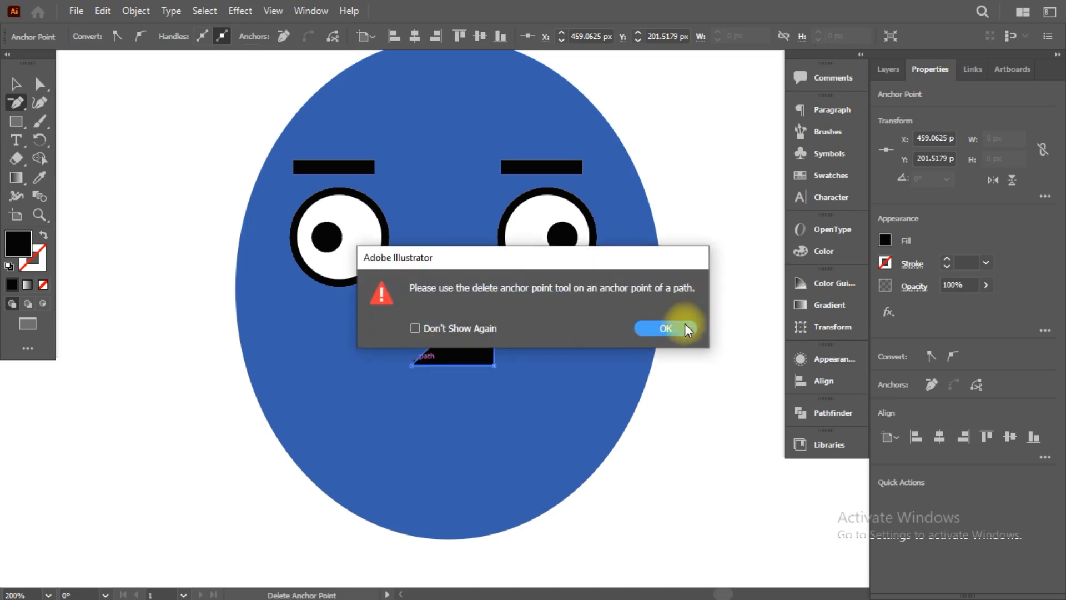
click(647, 329)
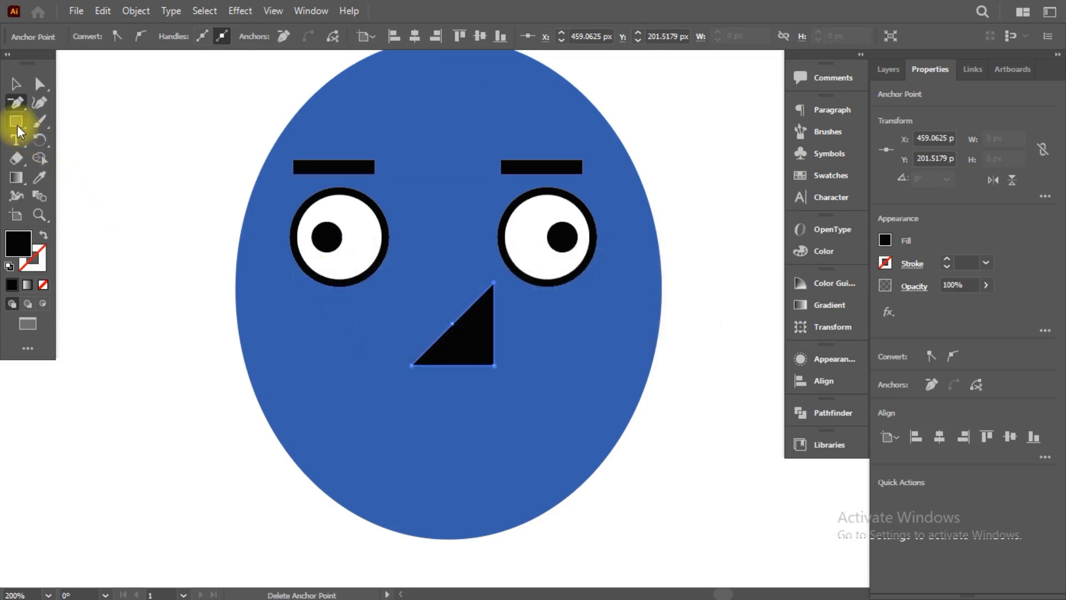
Step: Draw a test pentagon about 37 x 38 px beside the head and delete its anchor points one after another
click(17, 124)
click(34, 157)
drag(118, 283, 147, 309)
click(17, 102)
click(130, 237)
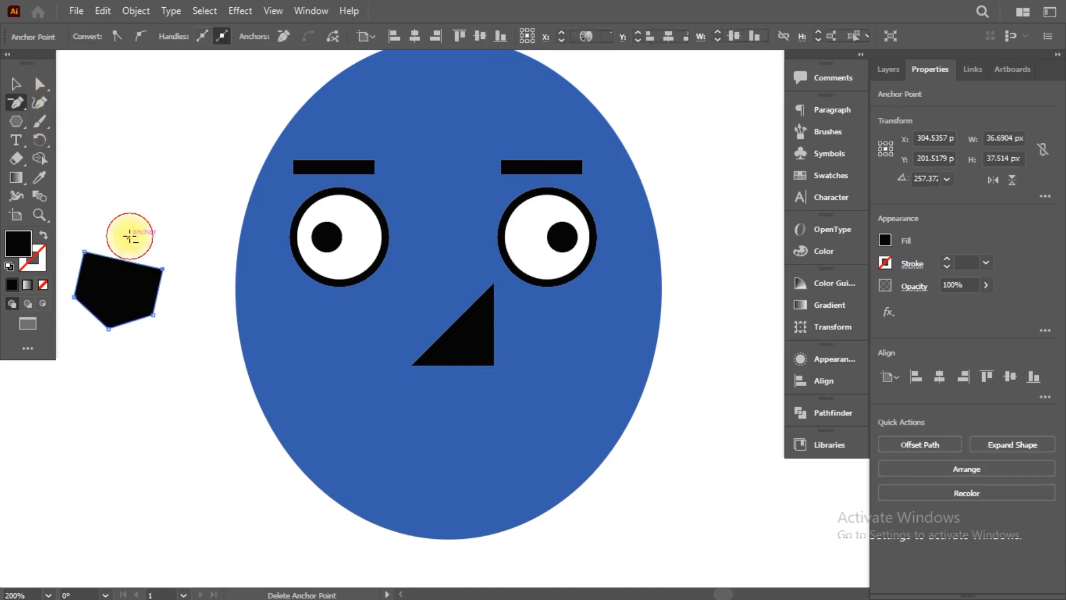
click(116, 329)
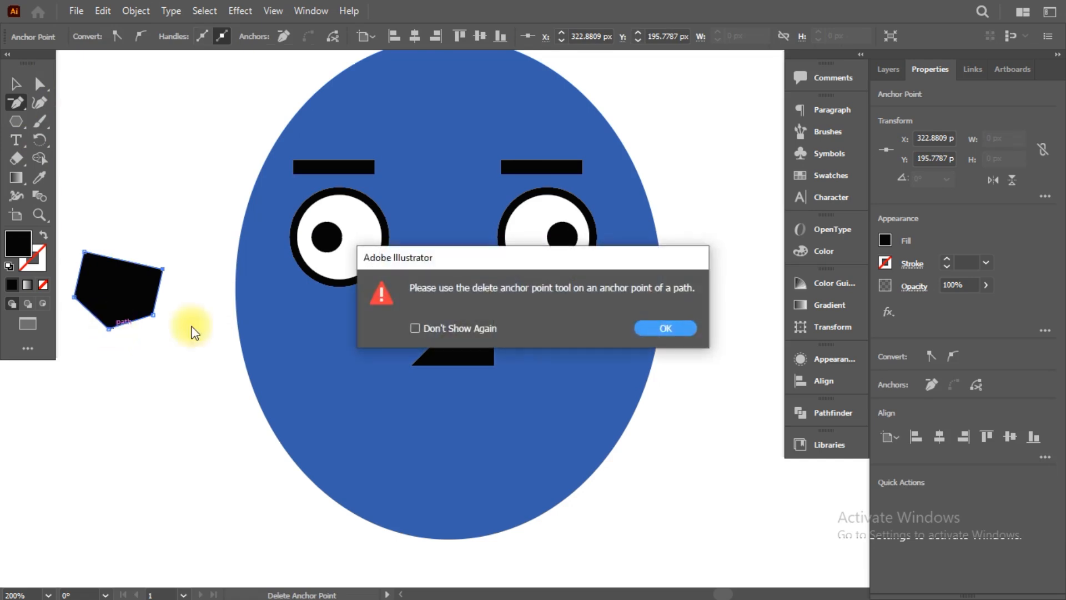
click(666, 328)
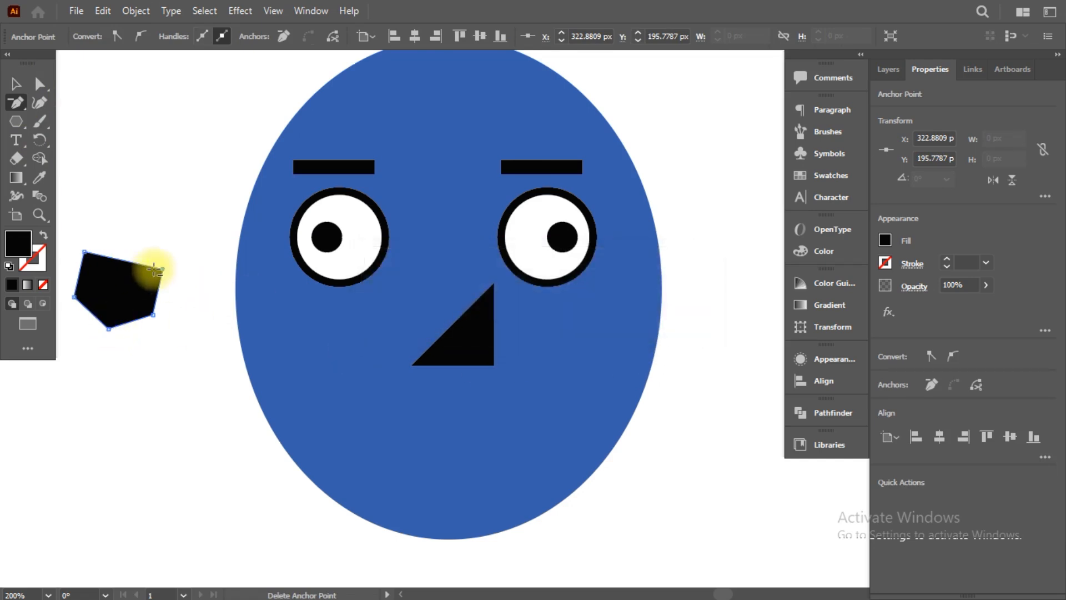
click(161, 269)
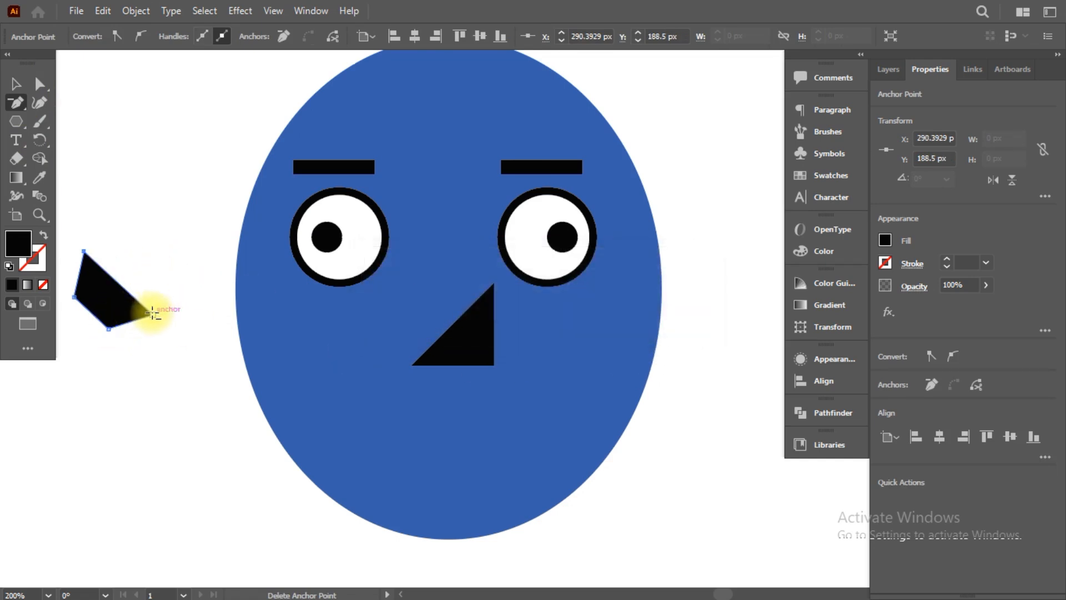
click(151, 312)
Step: Remove the remains of the test polygon beside the head
click(22, 87)
click(17, 85)
click(100, 311)
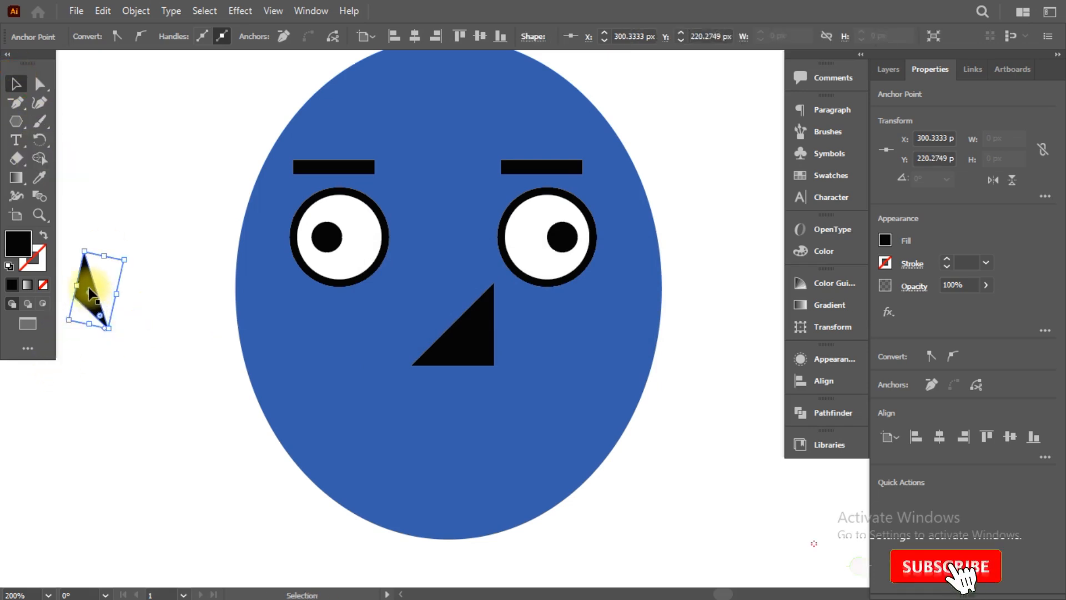
key(Delete)
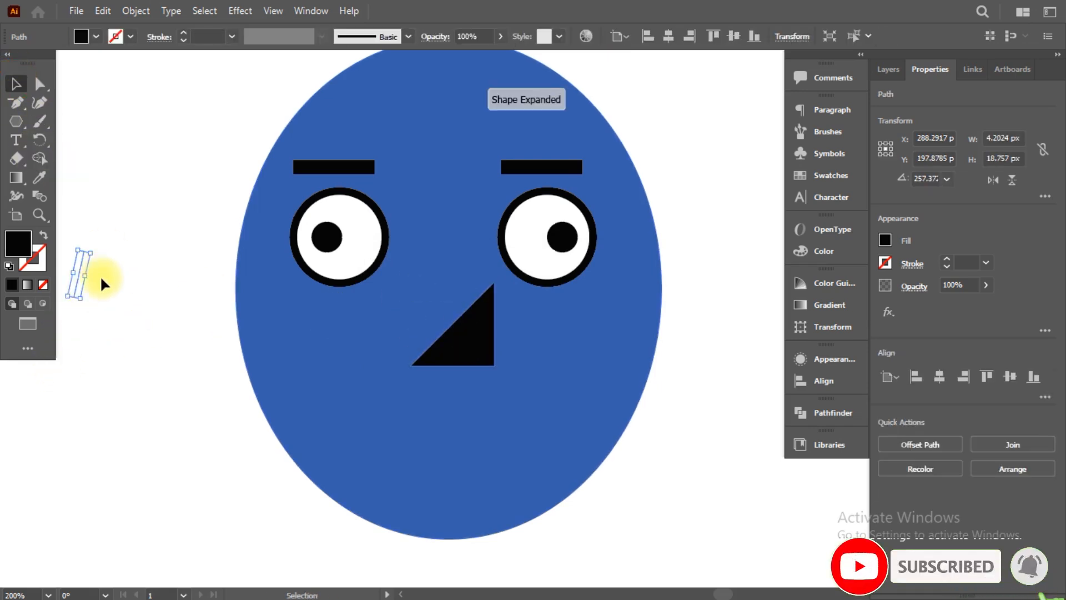
key(Delete)
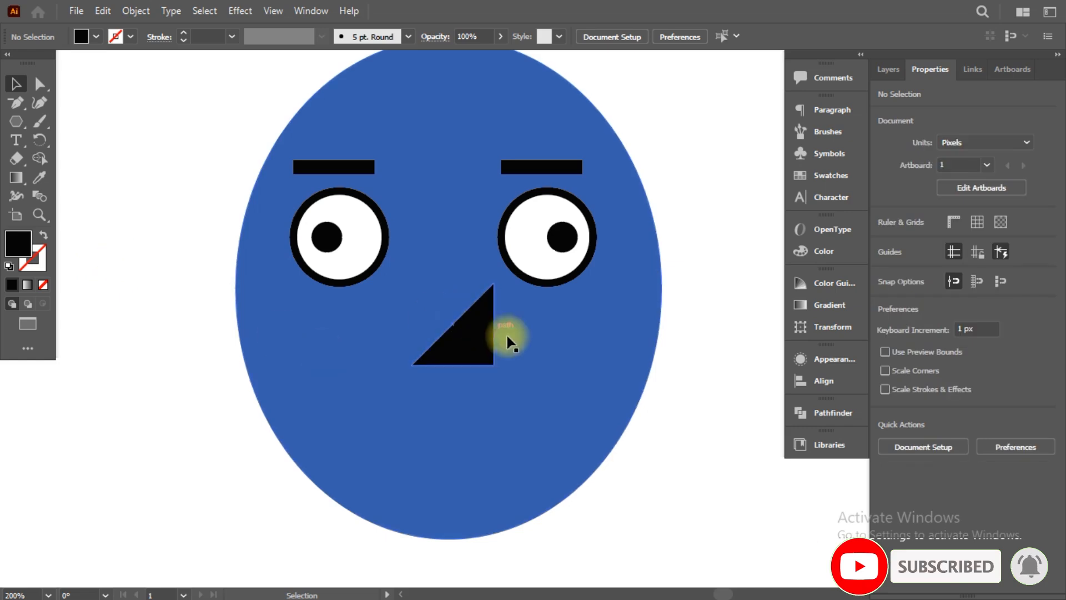
Step: Rotate the black triangle to 135° so that its apex points up, and shift it slightly on the face
click(477, 345)
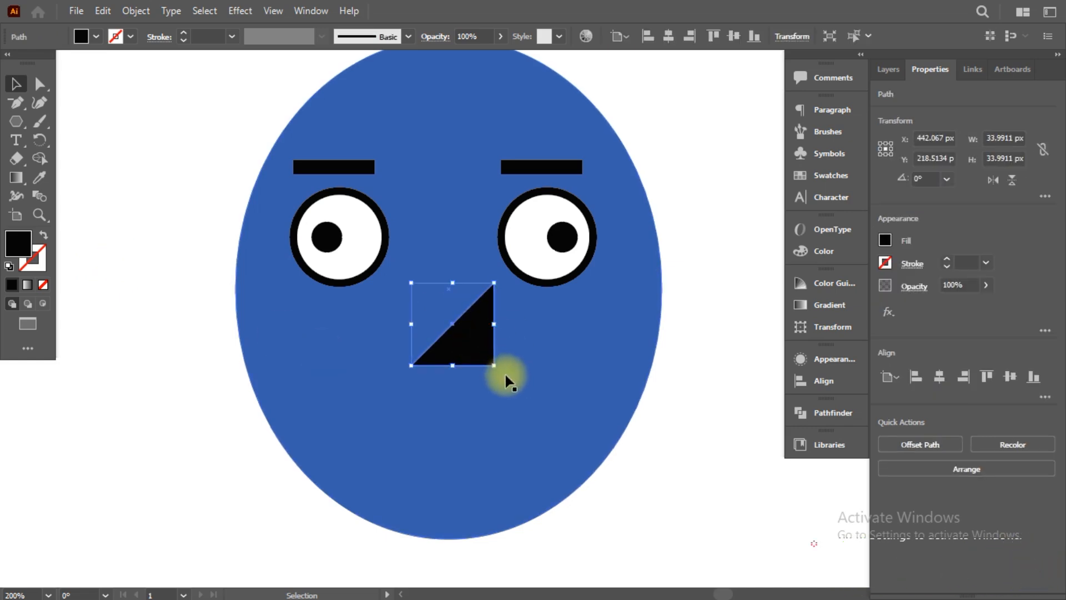
drag(502, 371, 461, 271)
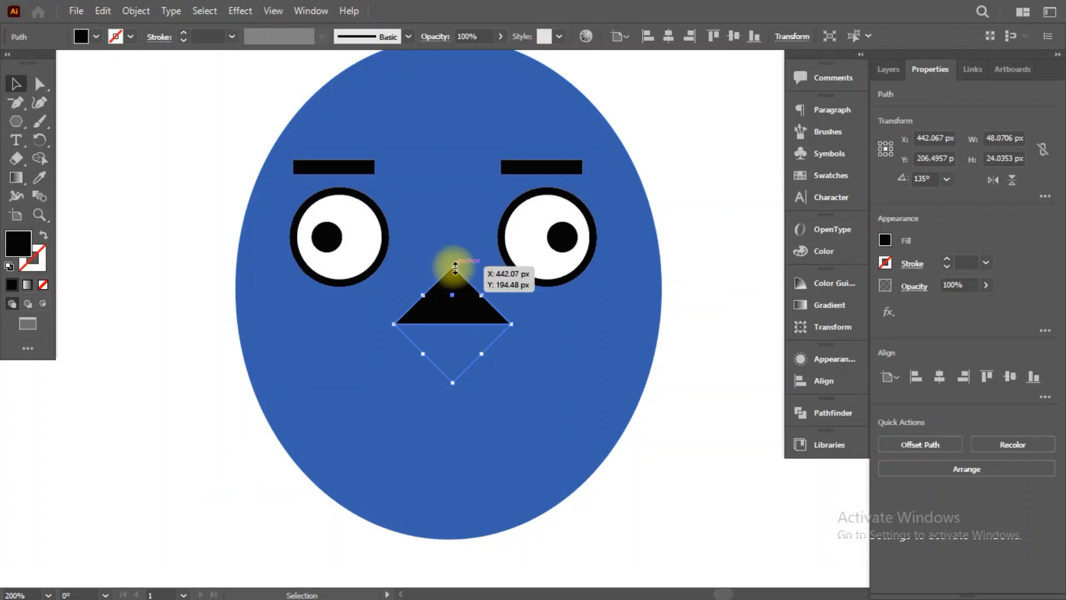
key(a)
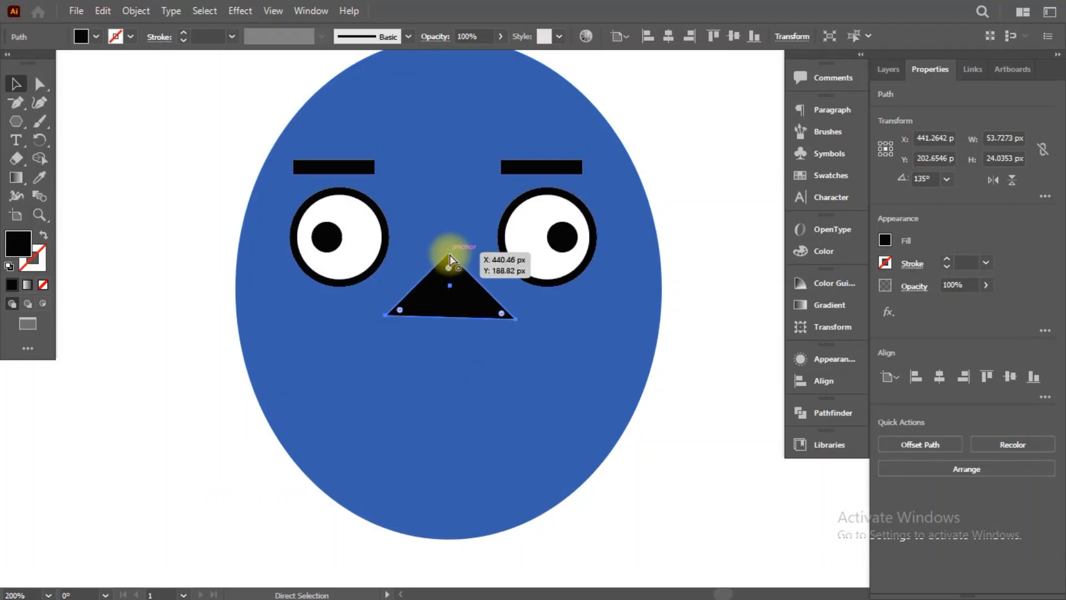
drag(451, 305, 442, 321)
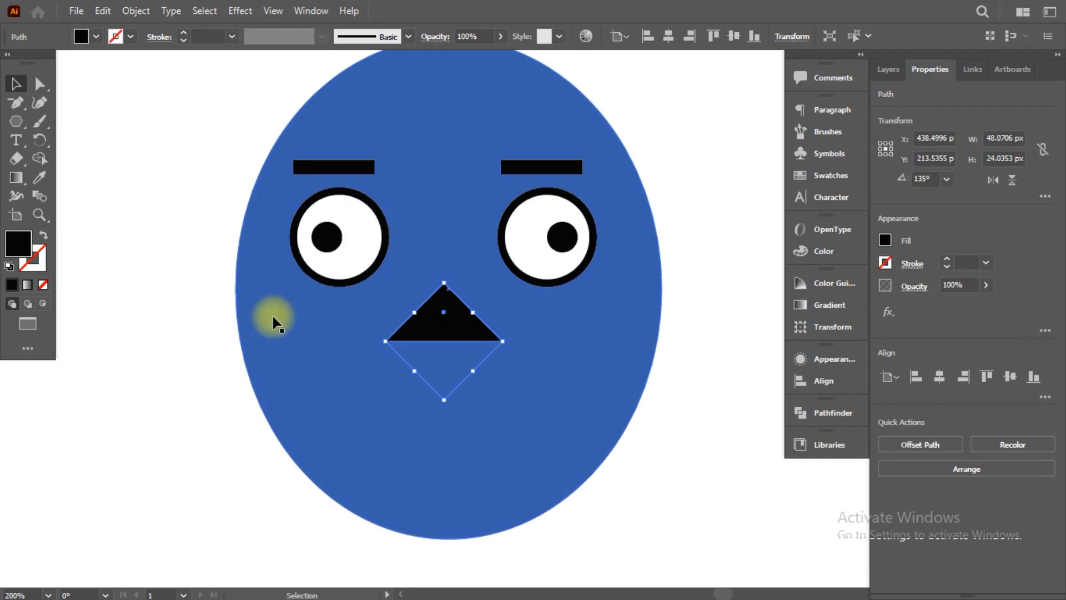
Step: Move the triangle nose up between the eyes, to about X 438.5 px and Y 204 px, and keep it selected
key(a)
drag(389, 340, 413, 340)
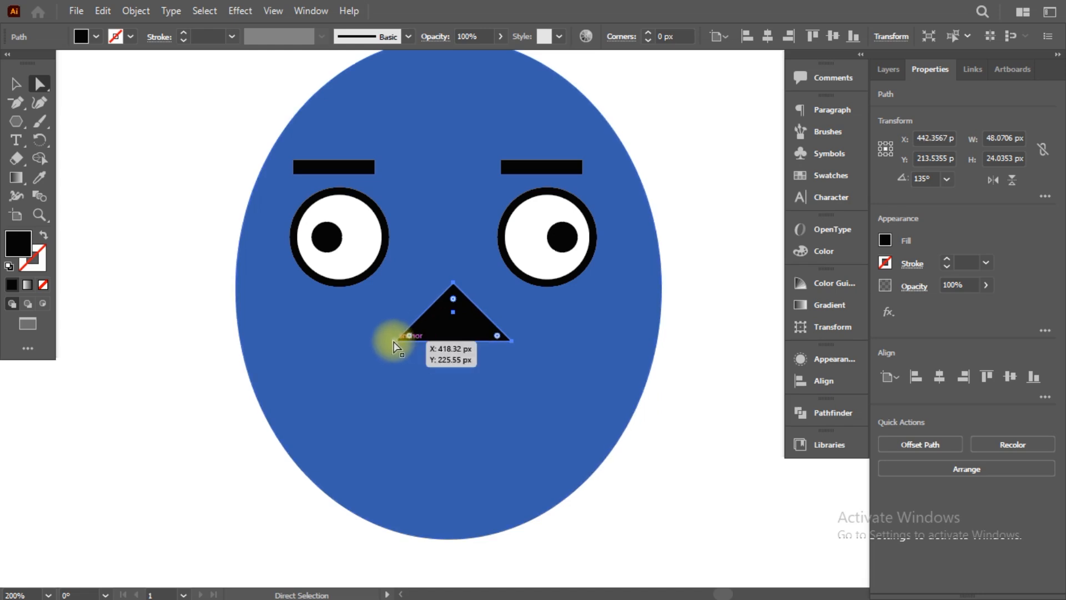
mouse_move(395, 341)
mouse_down()
mouse_move(406, 339)
mouse_move(395, 341)
mouse_up()
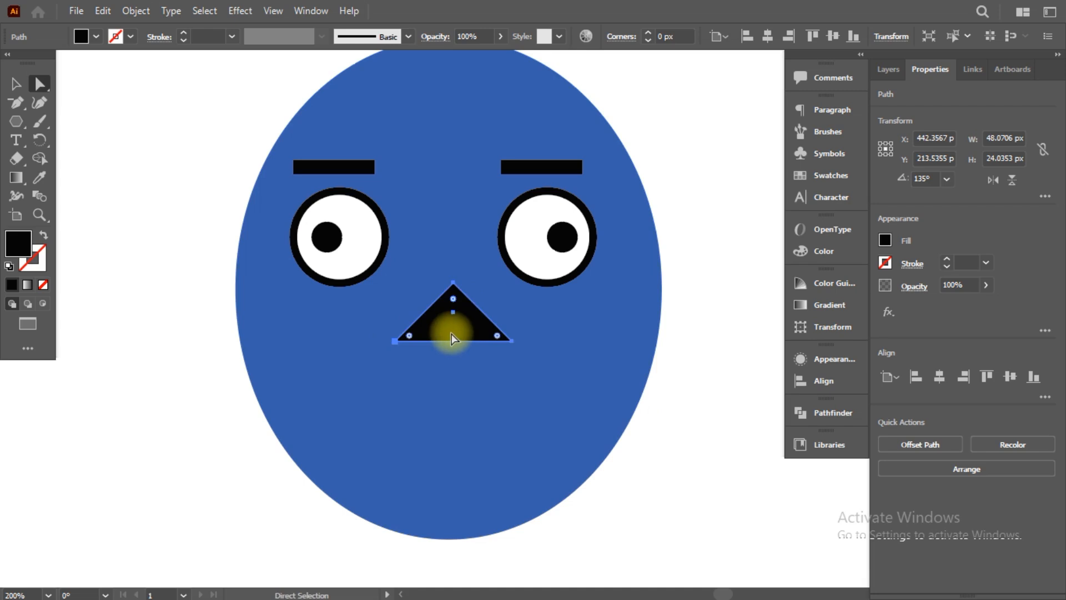
drag(454, 286, 450, 271)
drag(462, 310, 457, 298)
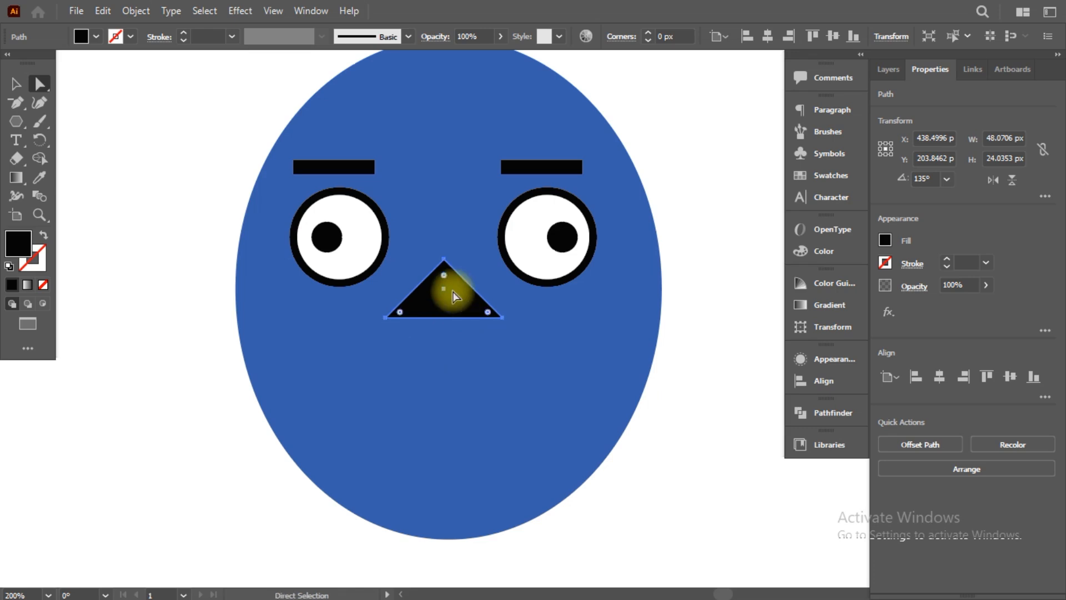
click(557, 349)
click(451, 308)
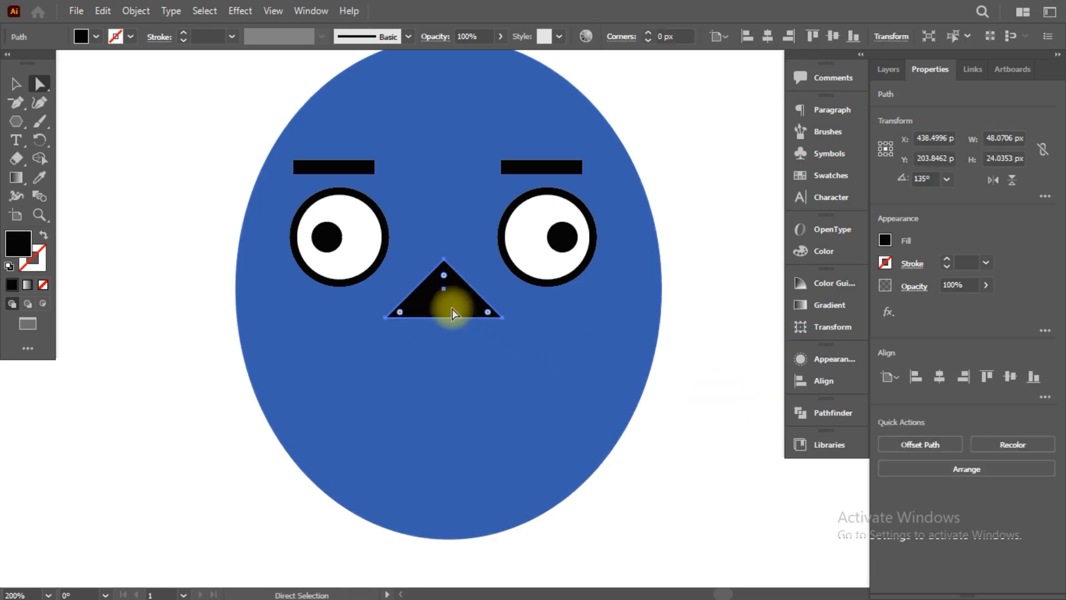
key(alt+Tab)
key(alt+Tab)
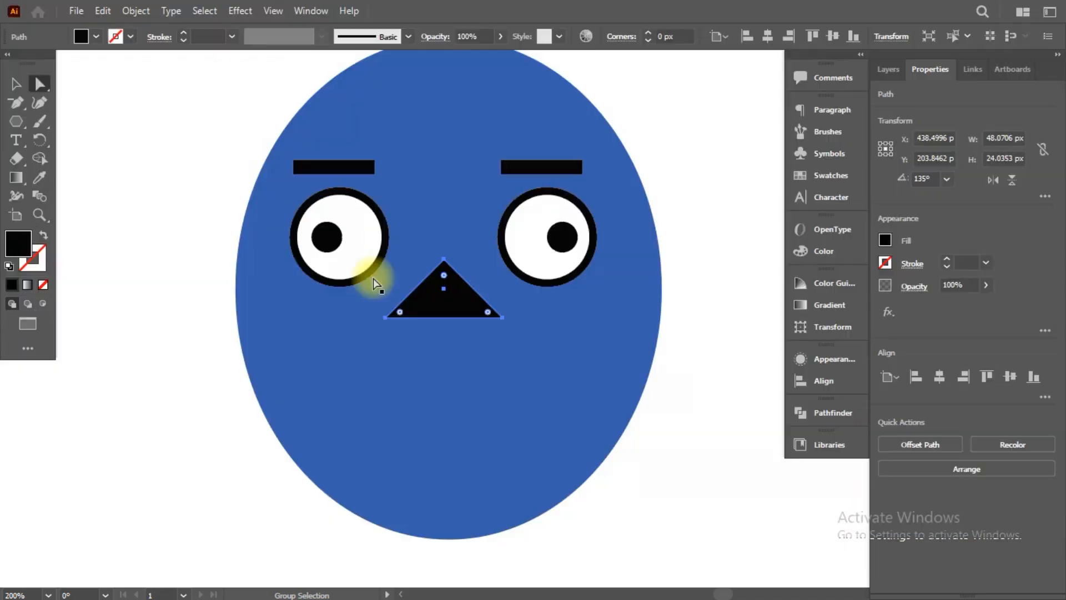
double_click(18, 242)
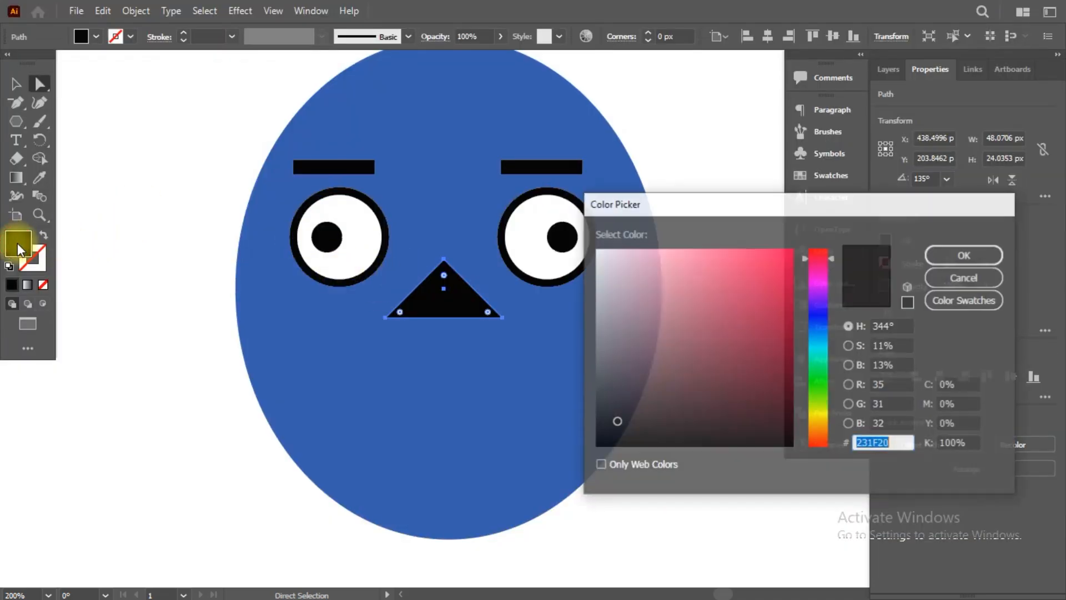
click(972, 281)
Step: Fill the triangle nose with the orange-red sampled by the Eyedropper from the nose in the reference screenshot below the artboard
scroll(521, 392, down, 1)
alt+scroll(521, 391, down, 6)
drag(533, 441, 490, 246)
key(i)
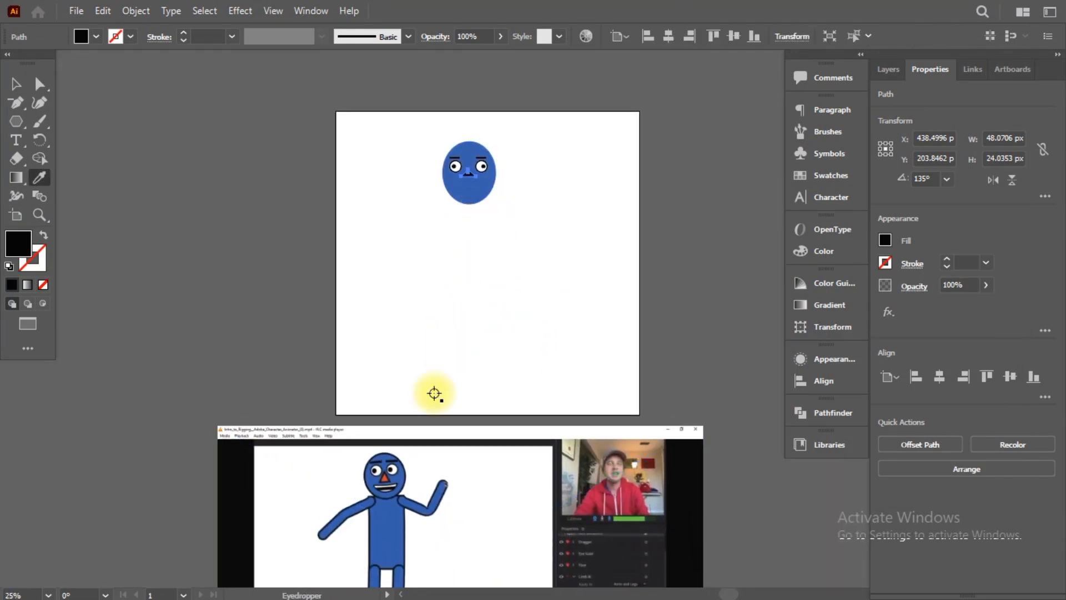
alt+scroll(392, 486, up, 5)
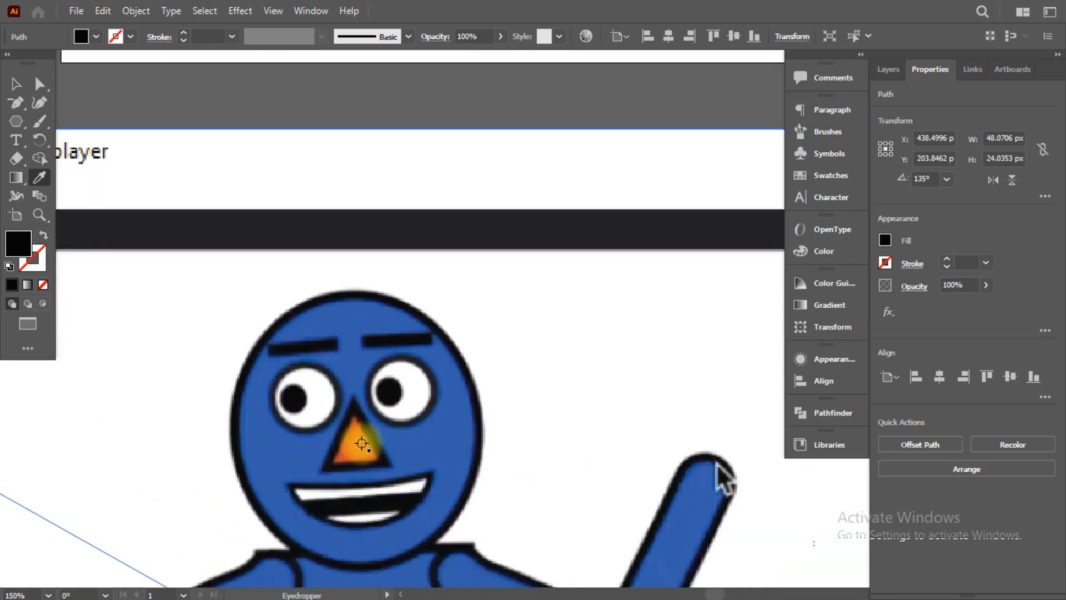
click(357, 442)
alt+scroll(478, 334, down, 5)
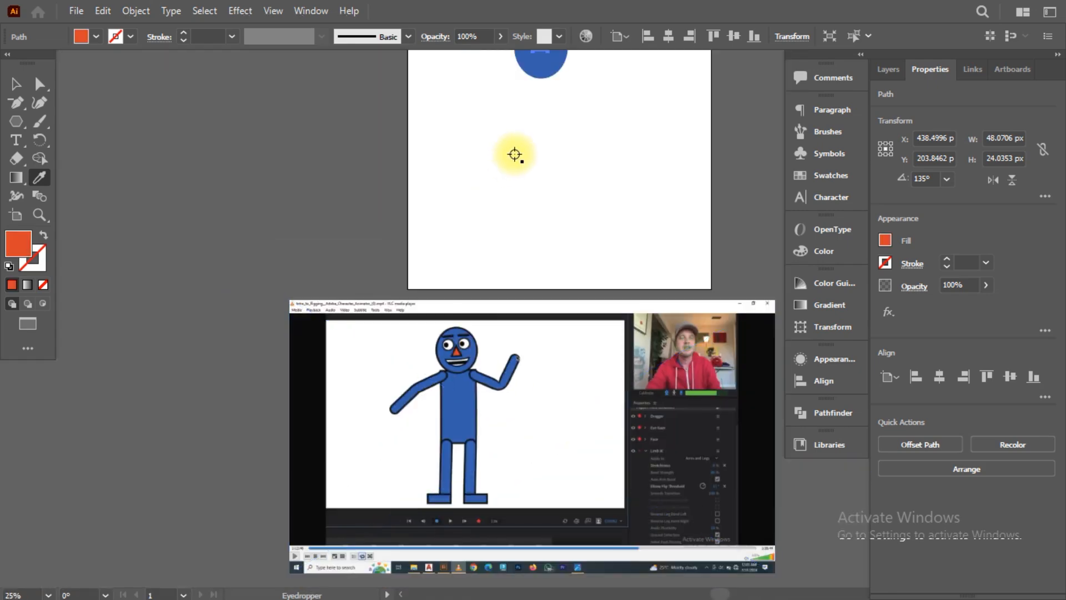
Step: Outline the orange triangle nose with a 3 pt black stroke
scroll(533, 154, up, 2)
alt+scroll(550, 136, up, 2)
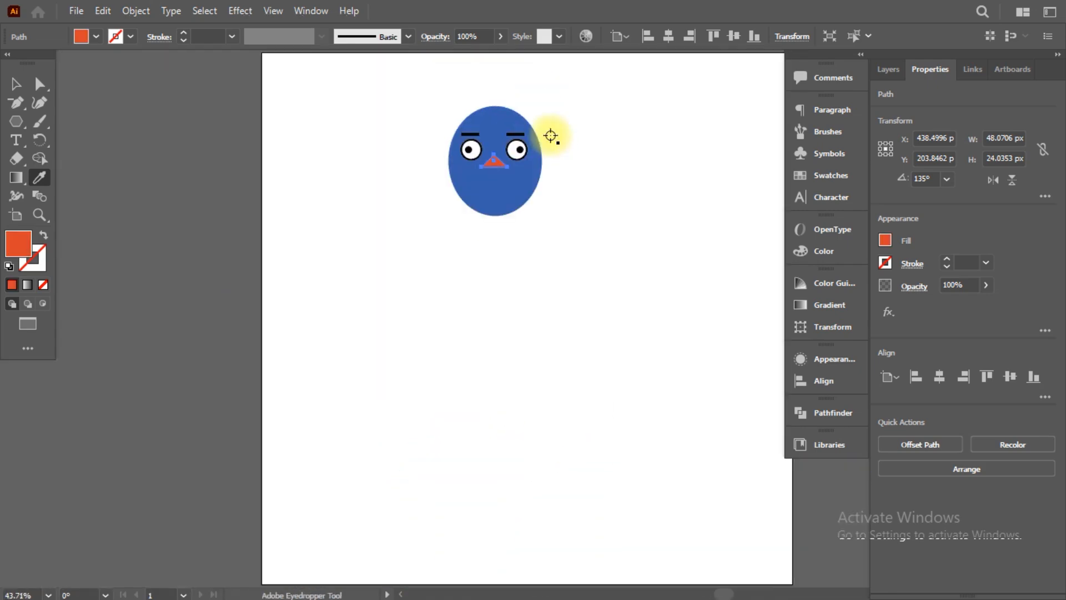
alt+scroll(506, 153, up, 4)
scroll(507, 148, up, 3)
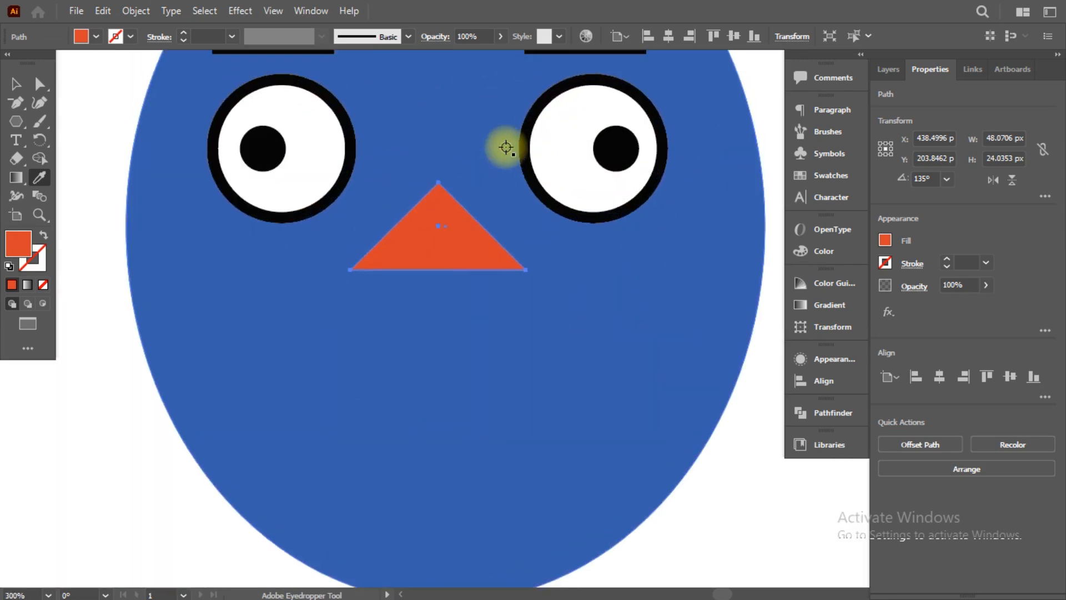
alt+scroll(503, 149, down, 2)
alt+scroll(506, 152, up, 1)
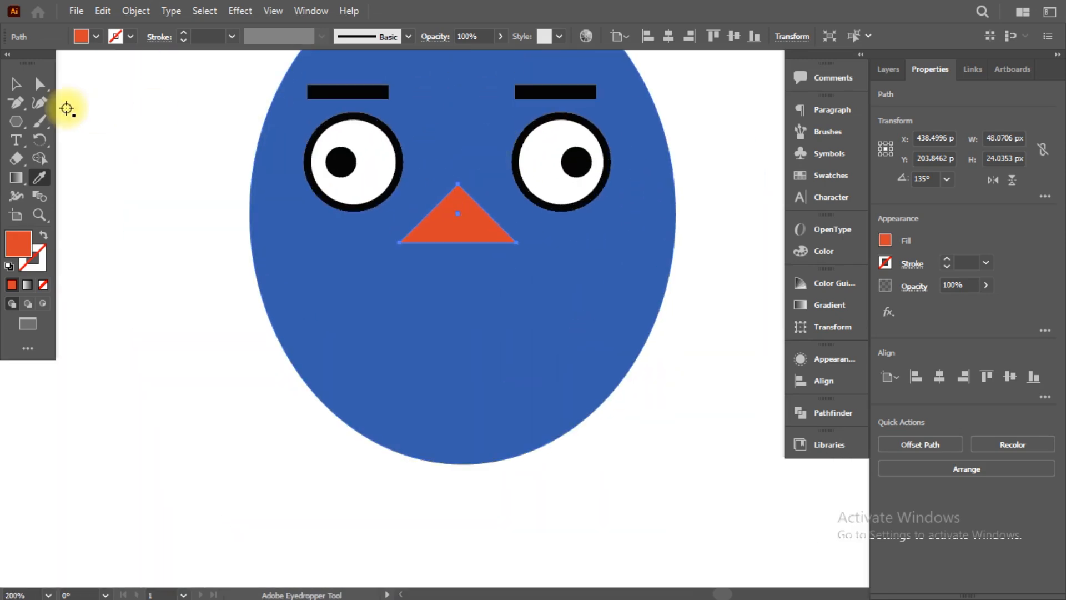
click(16, 83)
click(459, 229)
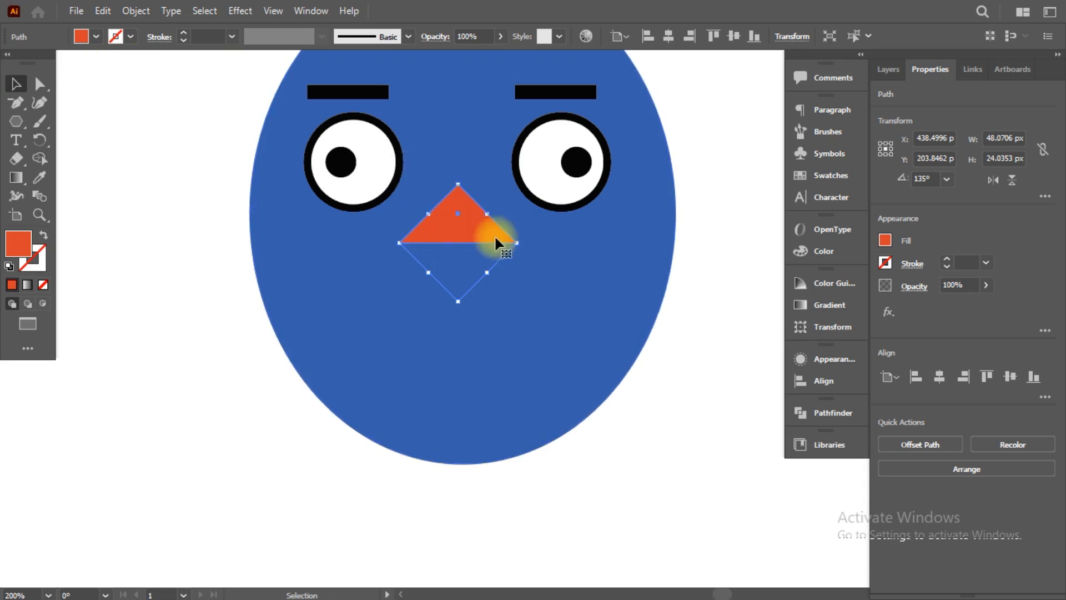
click(131, 37)
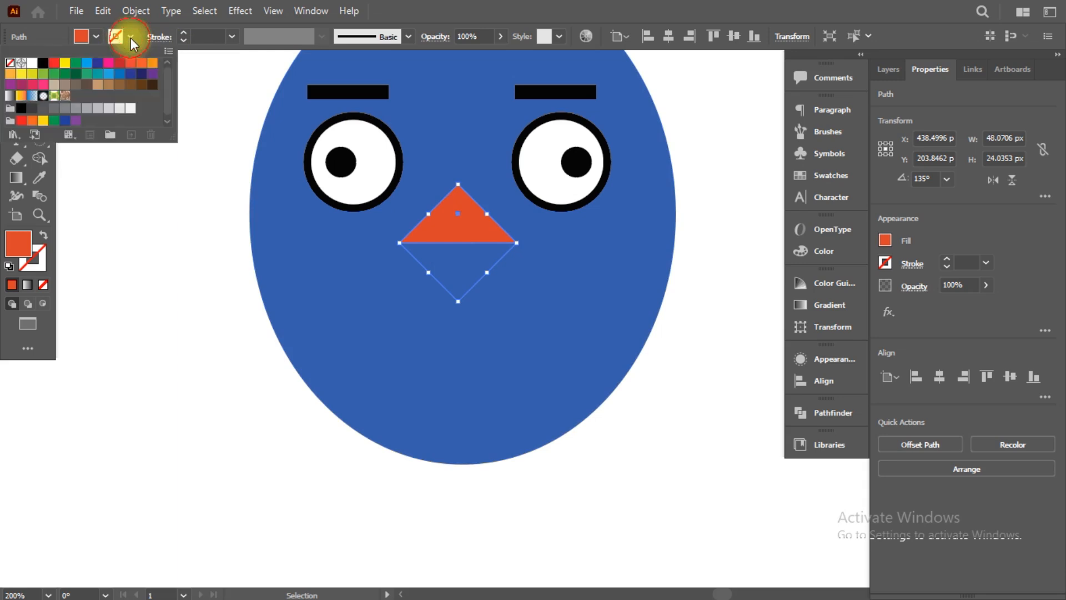
click(185, 39)
click(183, 32)
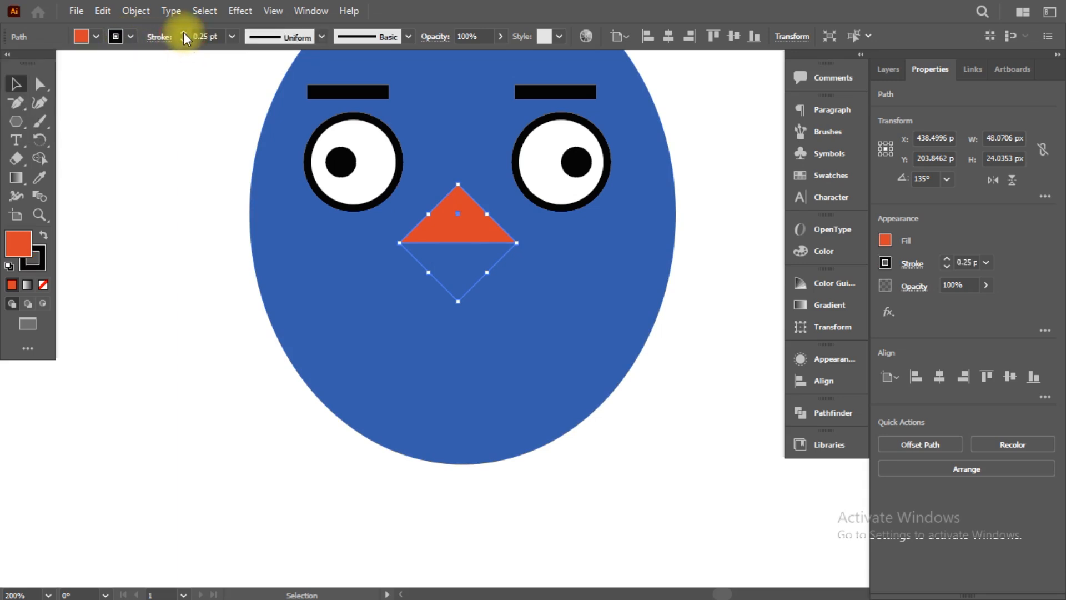
click(184, 33)
click(183, 32)
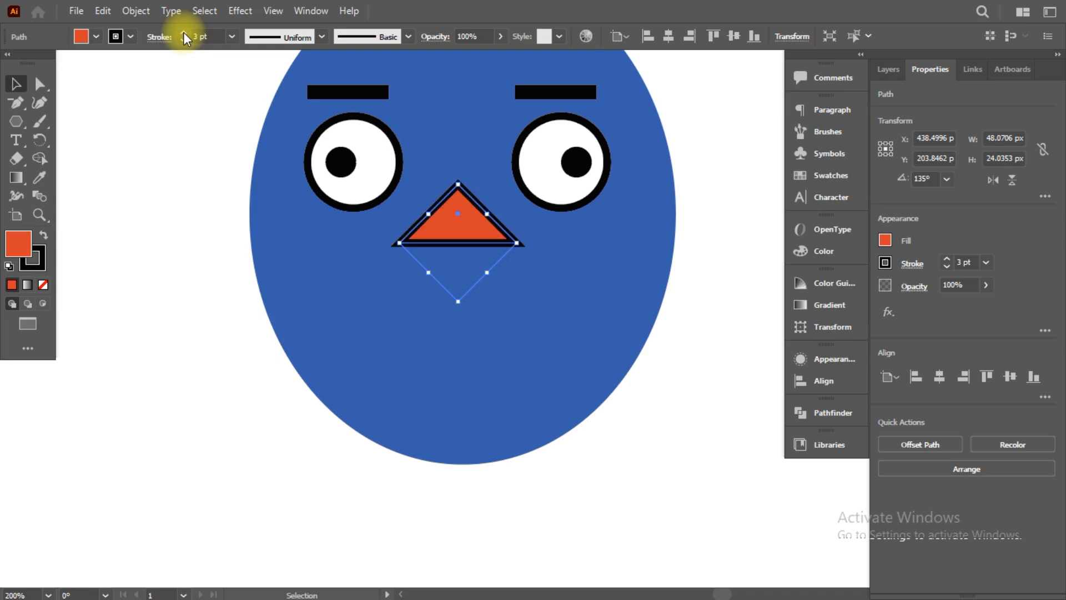
Step: Compare the nose with the reference screenshot in Photos and enlarge it to about 54.5 x 27 px in the drawing
key(alt+Tab)
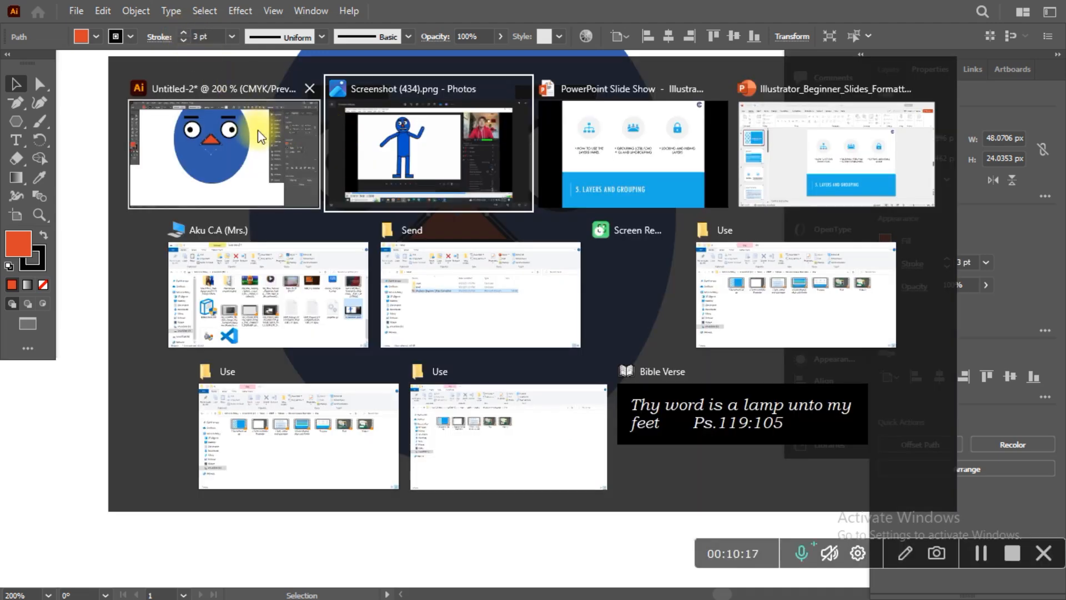
click(377, 147)
key(alt+Tab)
click(236, 168)
key(alt+Tab)
click(409, 149)
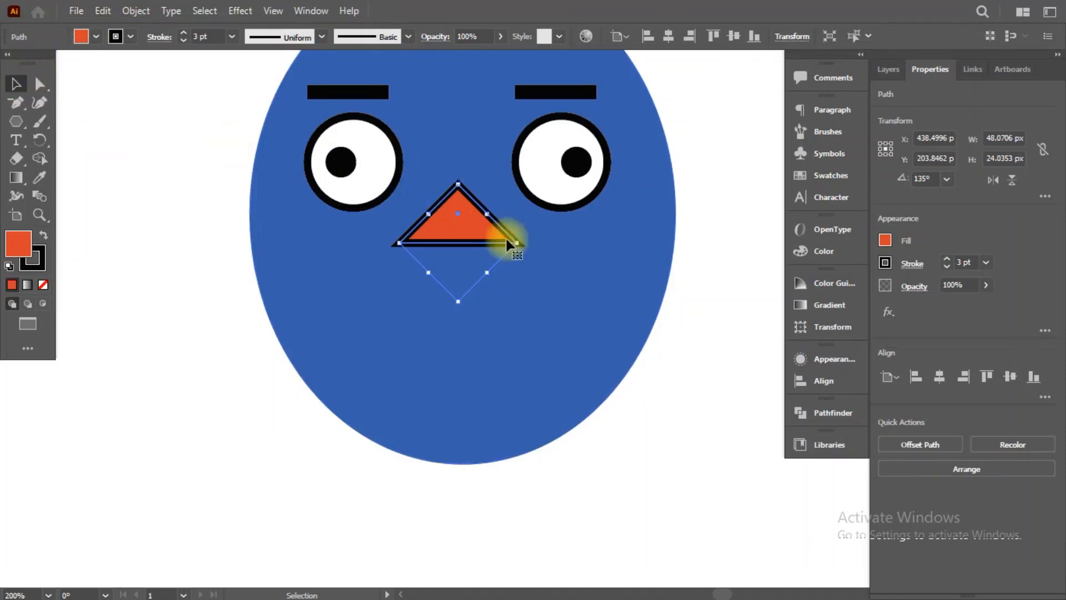
click(745, 340)
click(438, 228)
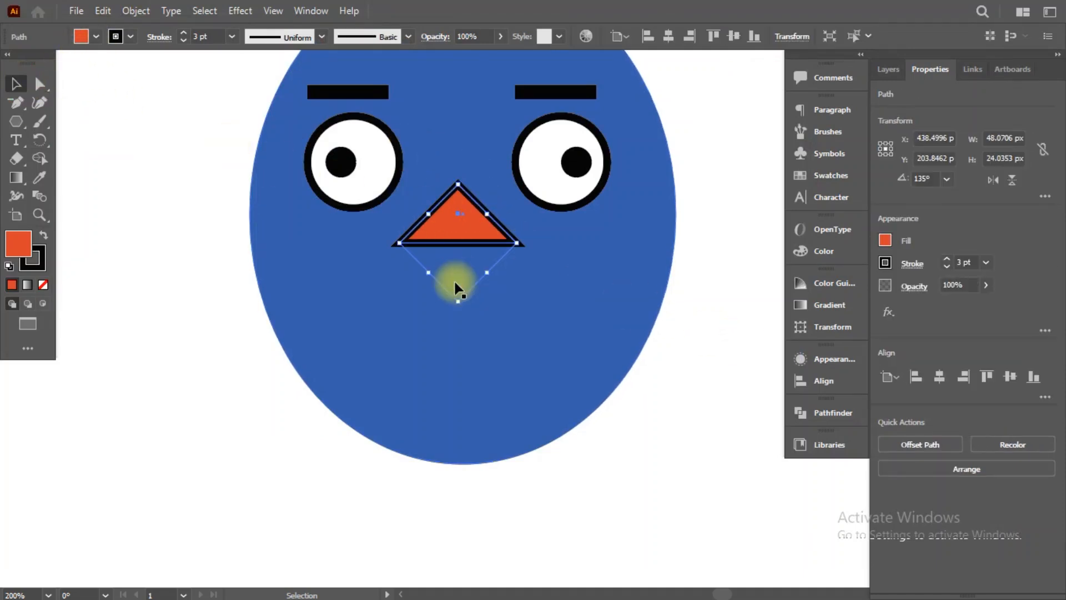
drag(458, 301, 457, 328)
mouse_move(388, 261)
mouse_down()
mouse_move(381, 255)
mouse_move(408, 253)
mouse_move(388, 251)
mouse_move(396, 256)
mouse_up()
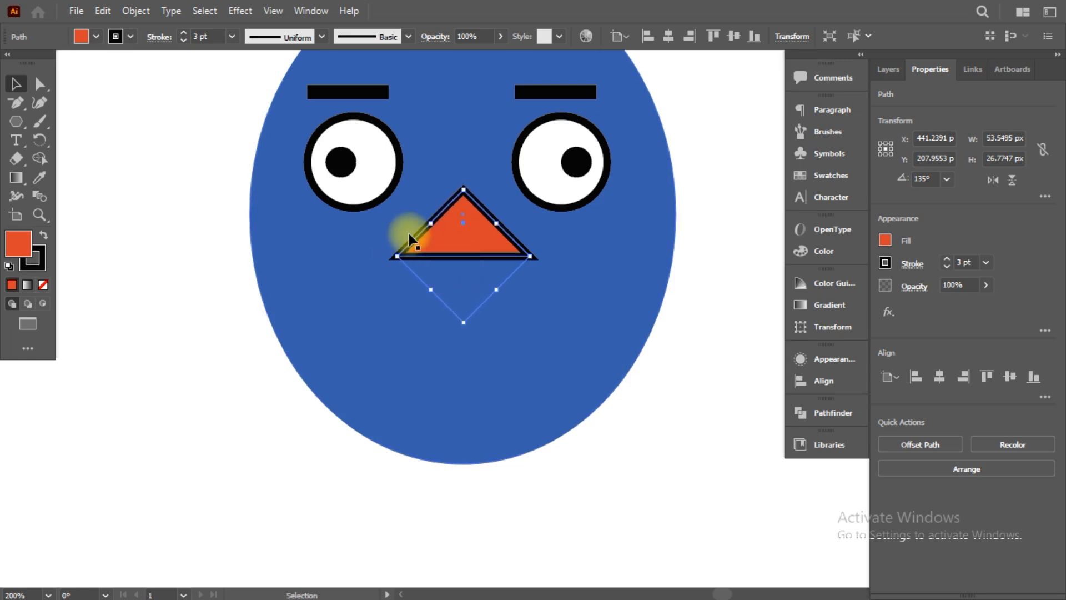
Step: Move the nose down to about X 437 px, Y 213 px and check the face against the reference screenshot in Photos
click(14, 124)
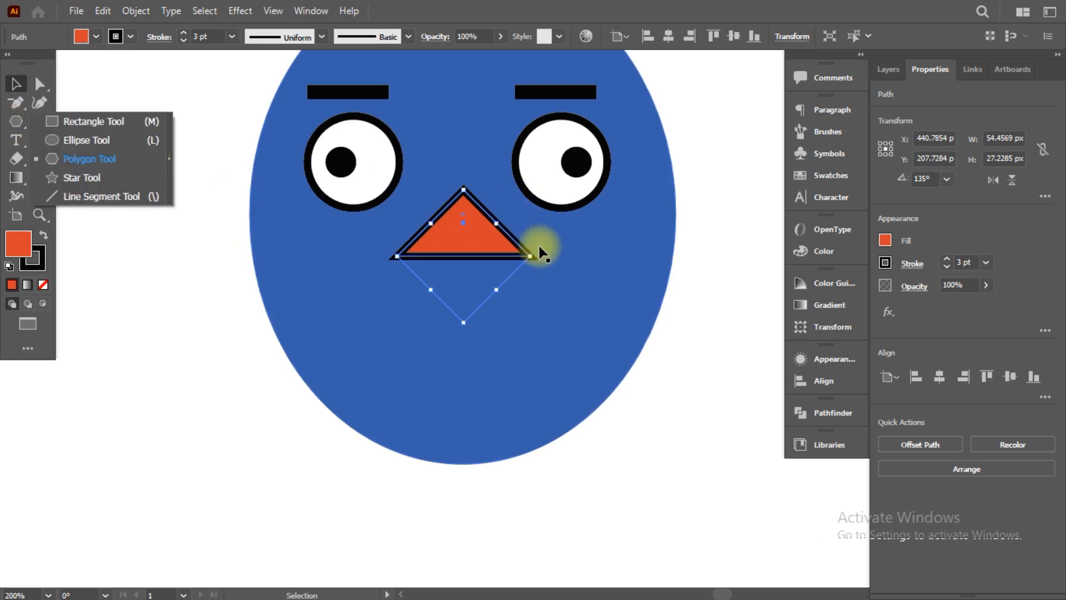
click(507, 256)
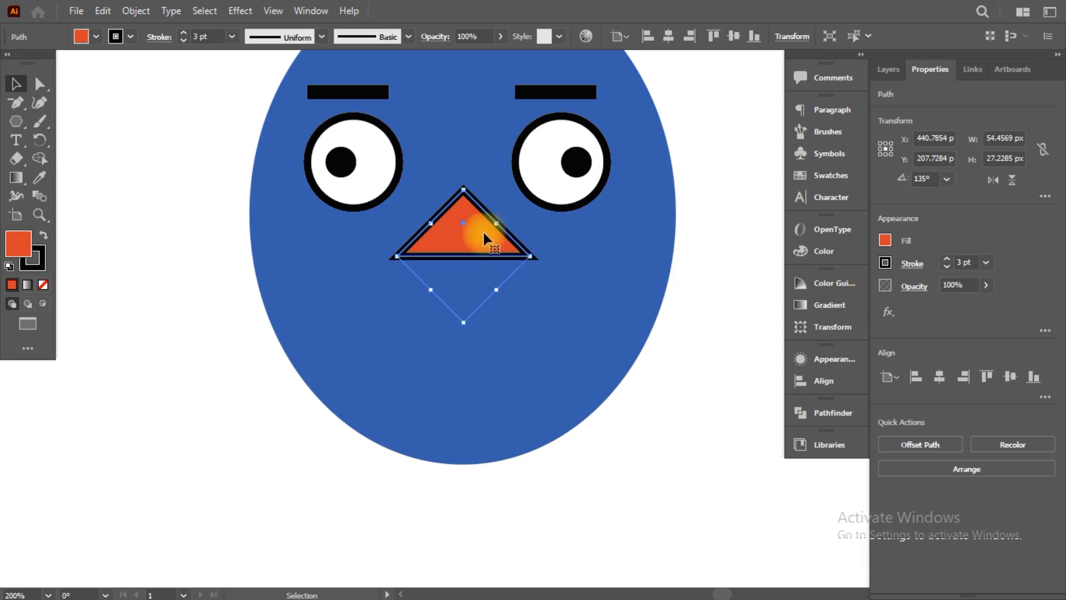
drag(477, 245, 469, 259)
click(689, 197)
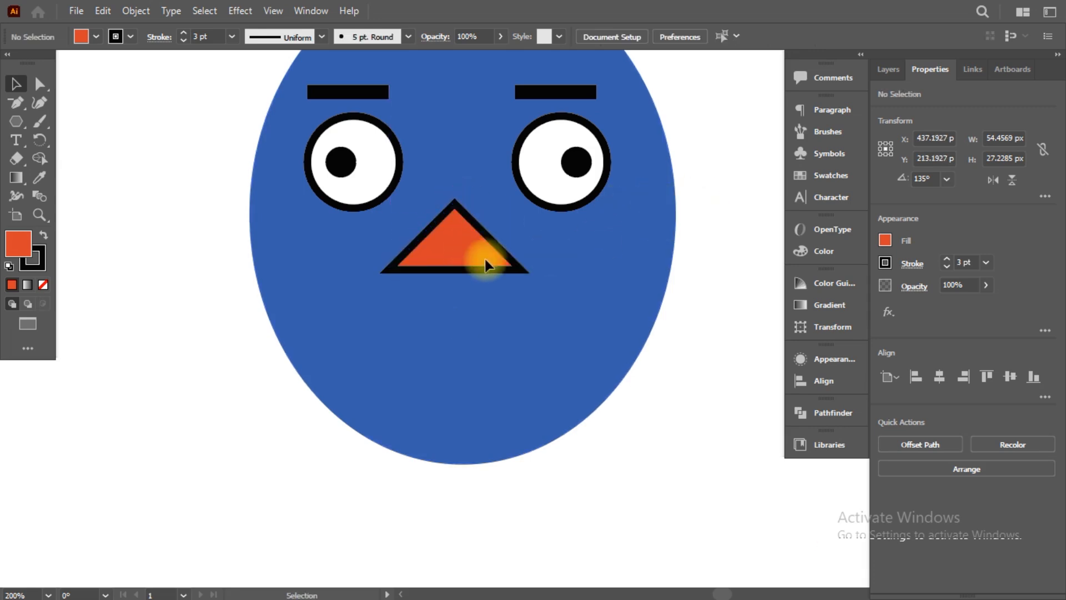
key(alt+Tab)
key(alt+Tab)
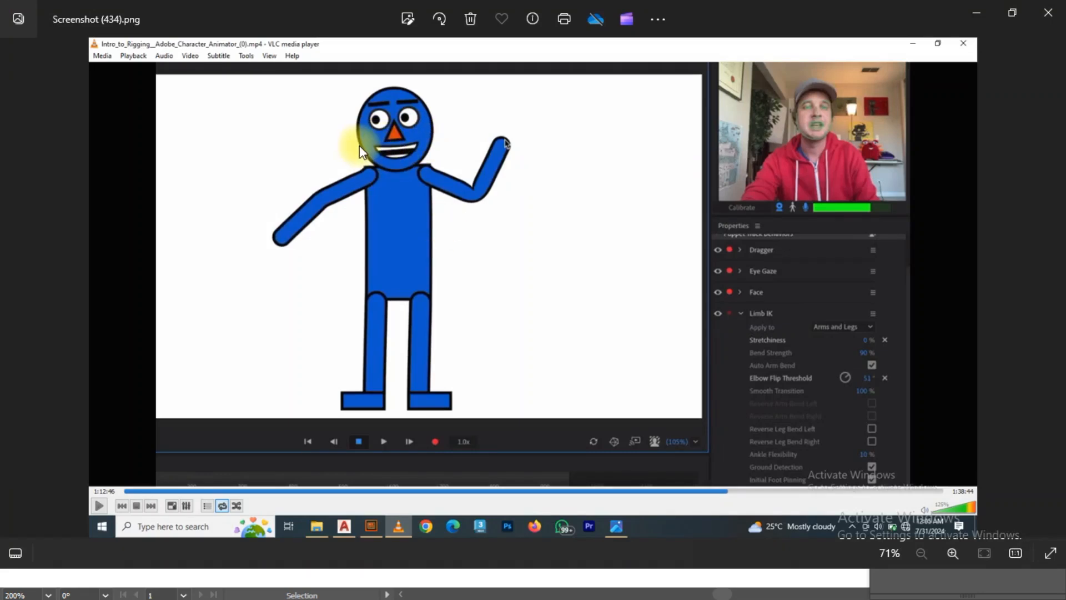
key(alt+Tab)
click(465, 211)
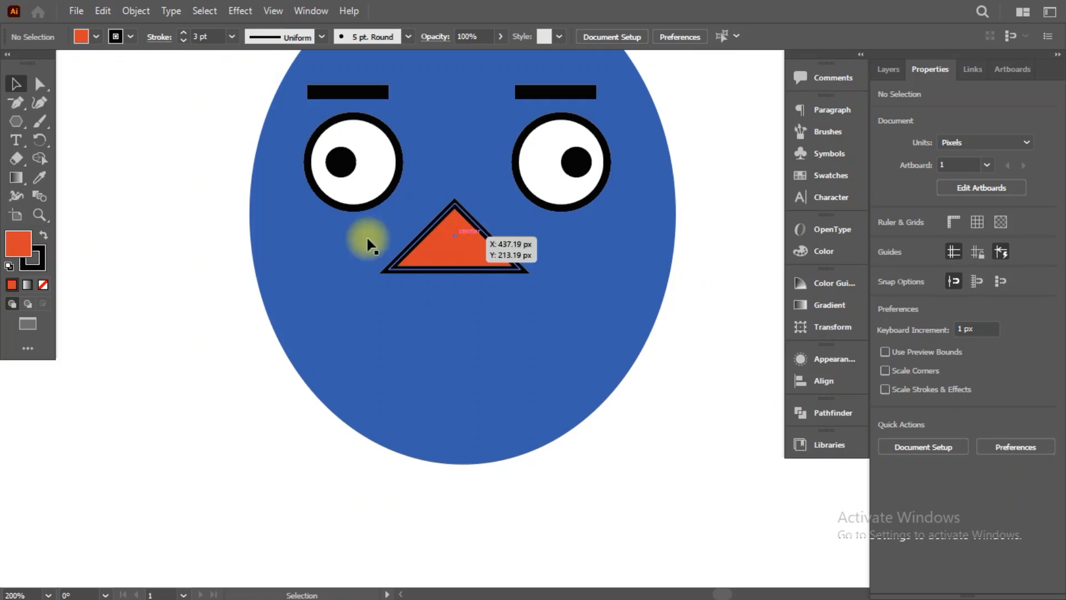
Step: Draw a closed smiling mouth about 54.5 x 22 px below the nose with the Pen tool, modelled on the reference screenshot
click(27, 109)
key(alt+Tab)
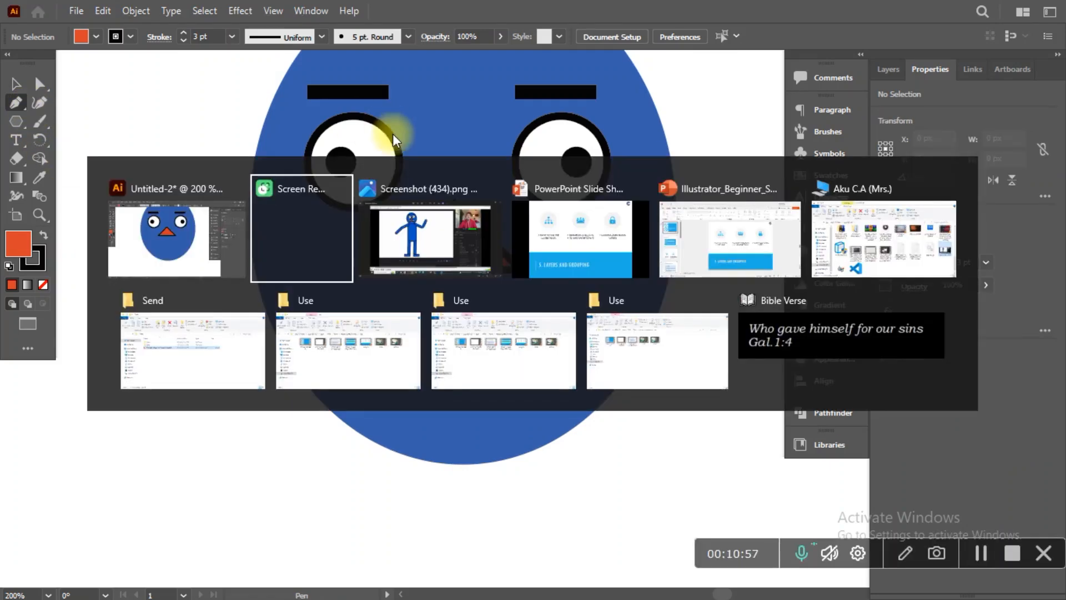
click(438, 220)
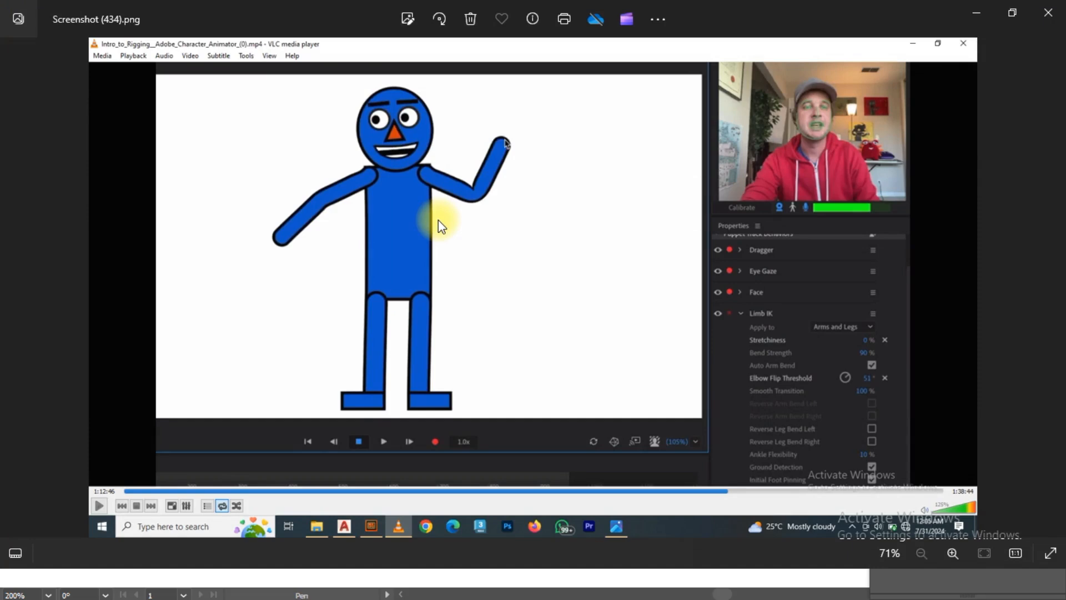
key(alt+Tab)
click(388, 203)
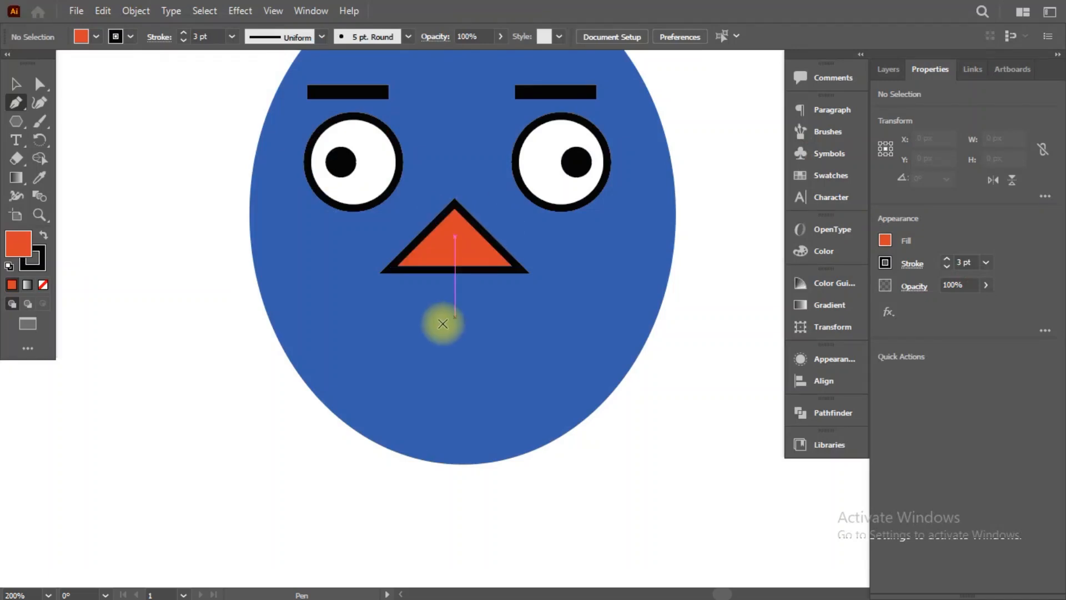
click(383, 311)
click(439, 330)
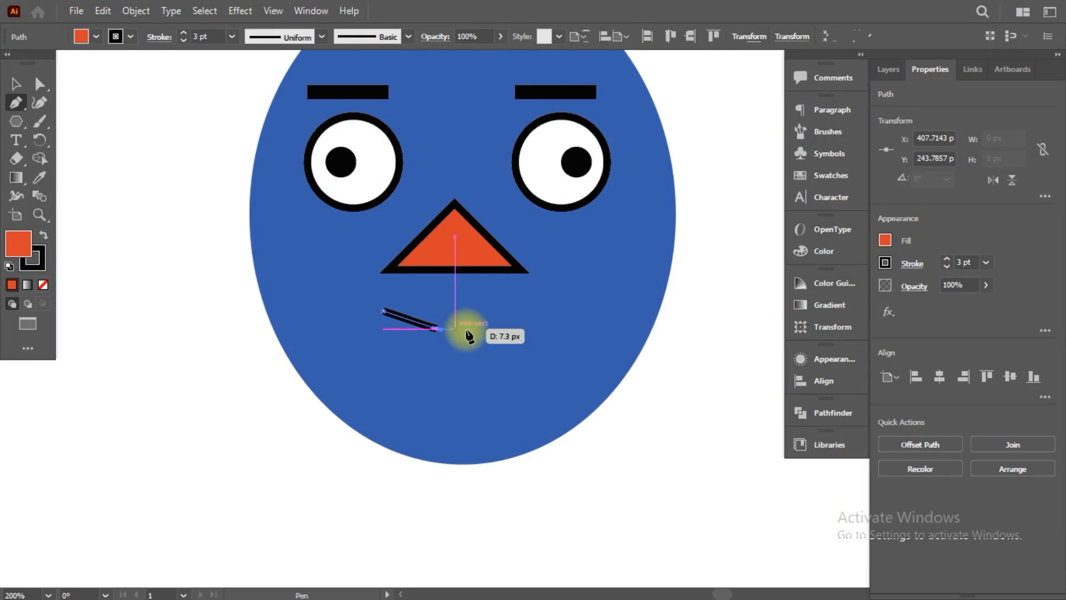
click(518, 324)
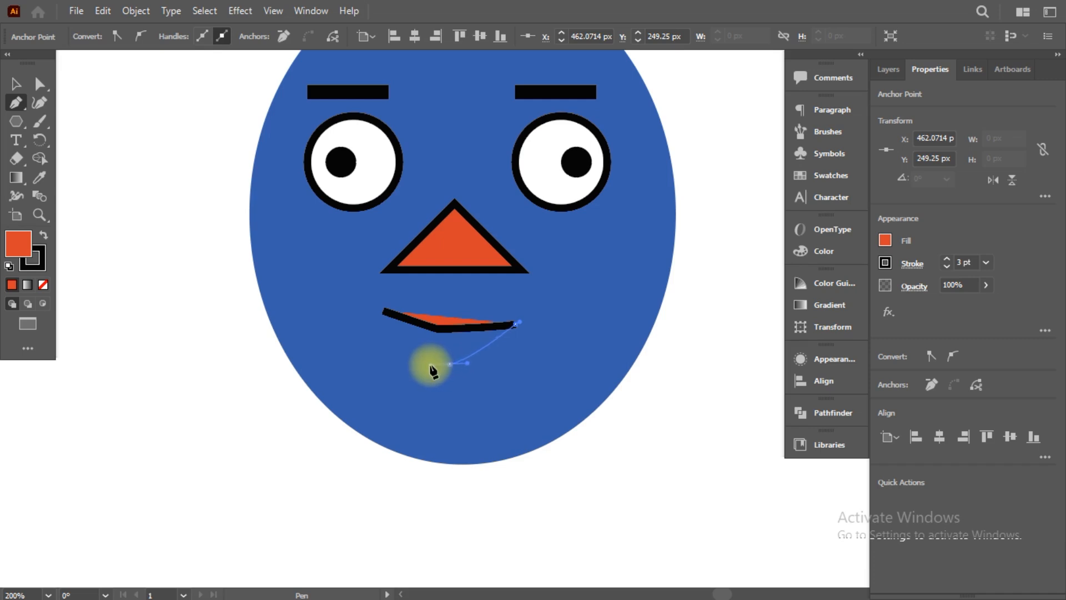
drag(450, 364, 431, 364)
click(380, 309)
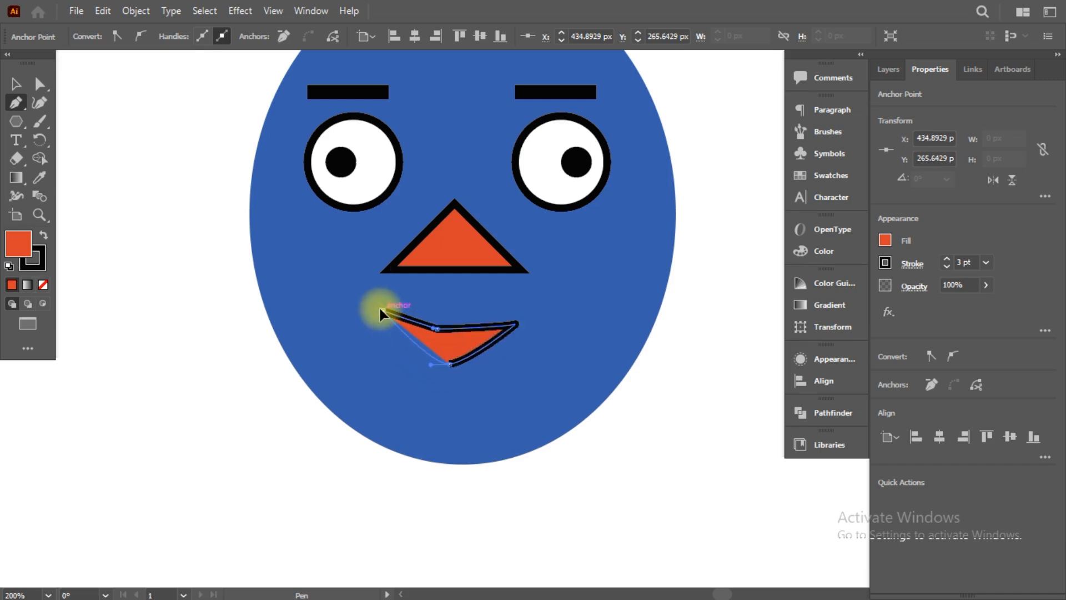
Step: Fill the mouth with white and move it to about X 440 px, Y 258 px
click(16, 83)
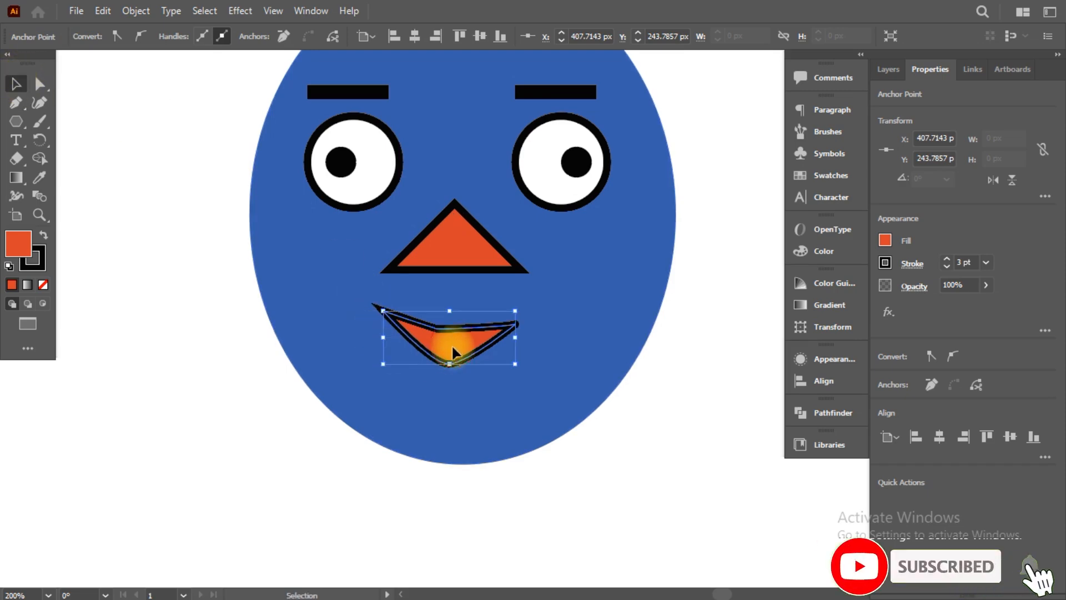
drag(451, 342, 452, 353)
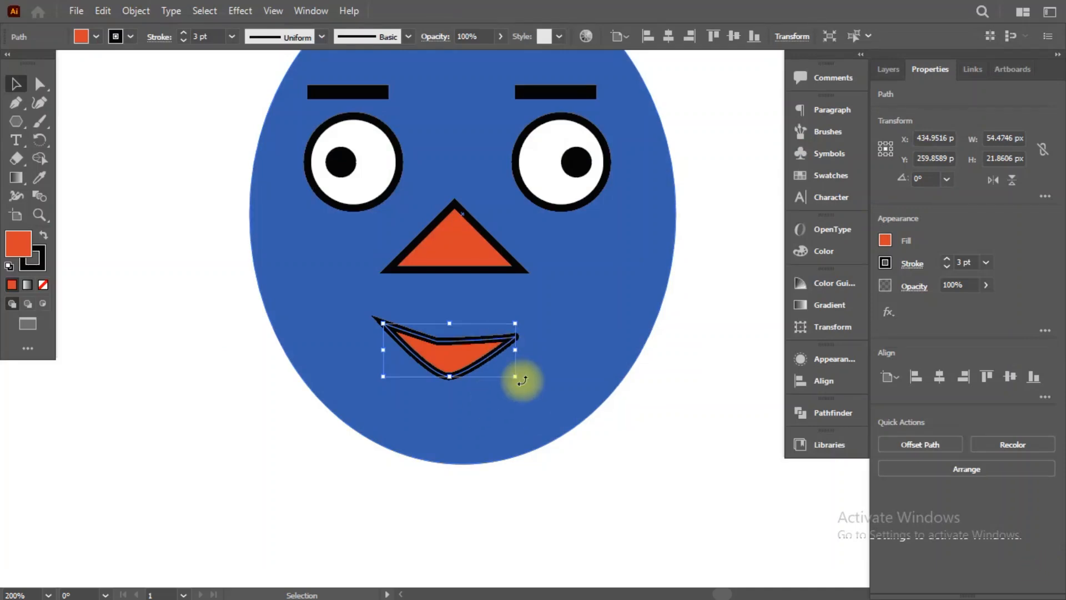
key(a)
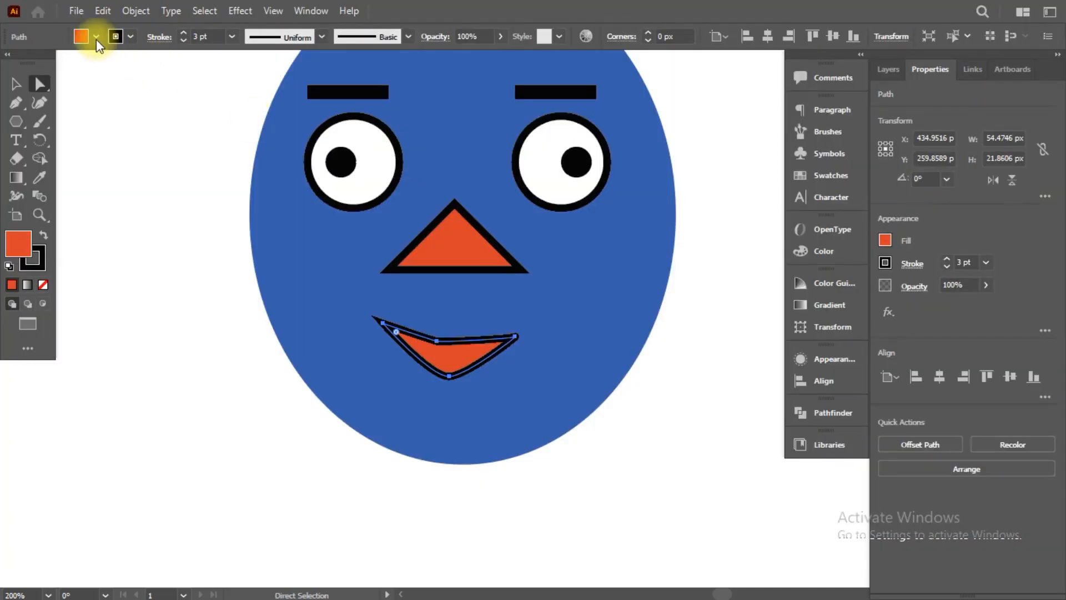
click(95, 36)
click(95, 36)
click(32, 63)
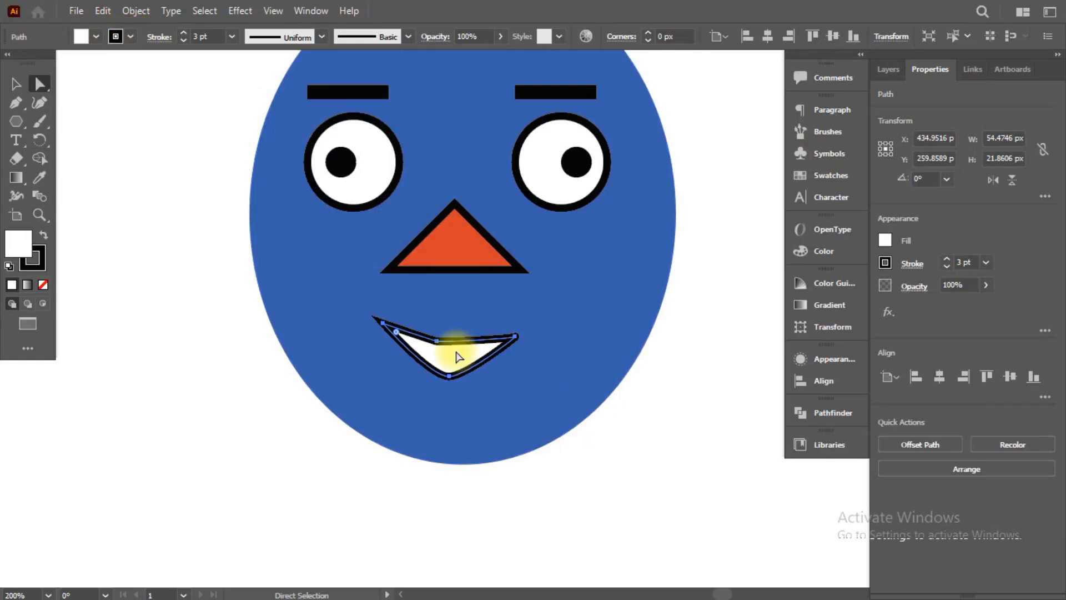
drag(459, 362, 464, 360)
Step: Delete the middle anchor point on the mouth's upper edge so that edge runs directly between the two corners
scroll(465, 362, up, 1)
scroll(472, 364, up, 1)
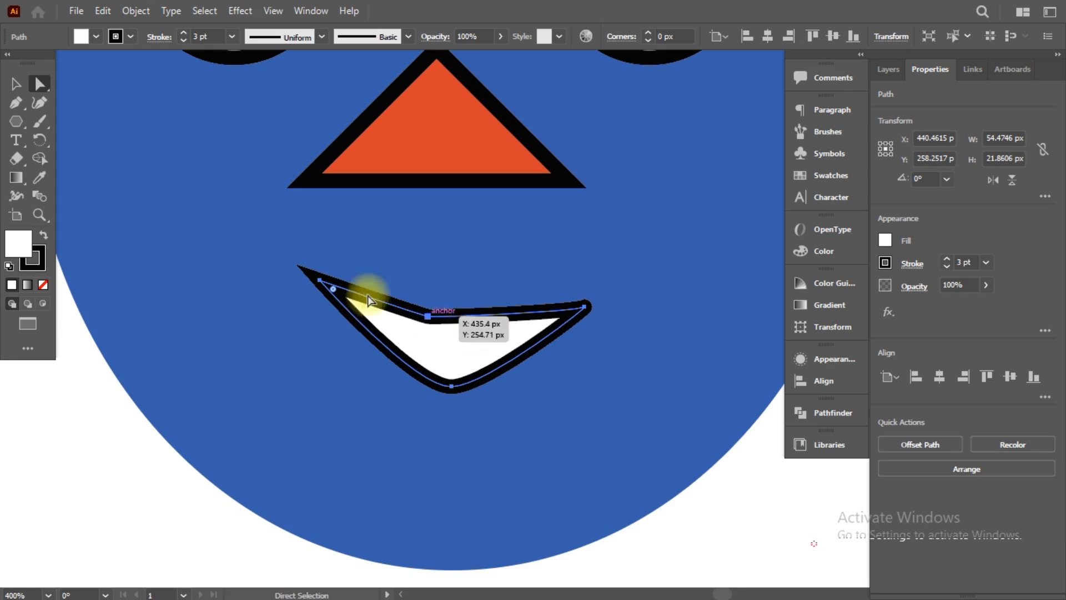
click(15, 104)
click(72, 139)
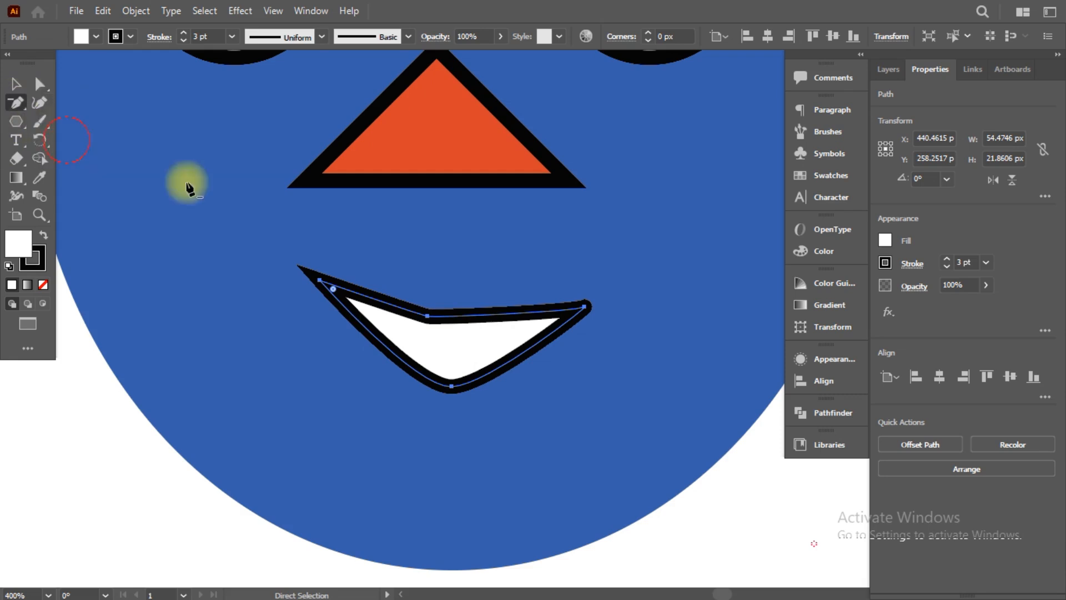
click(428, 318)
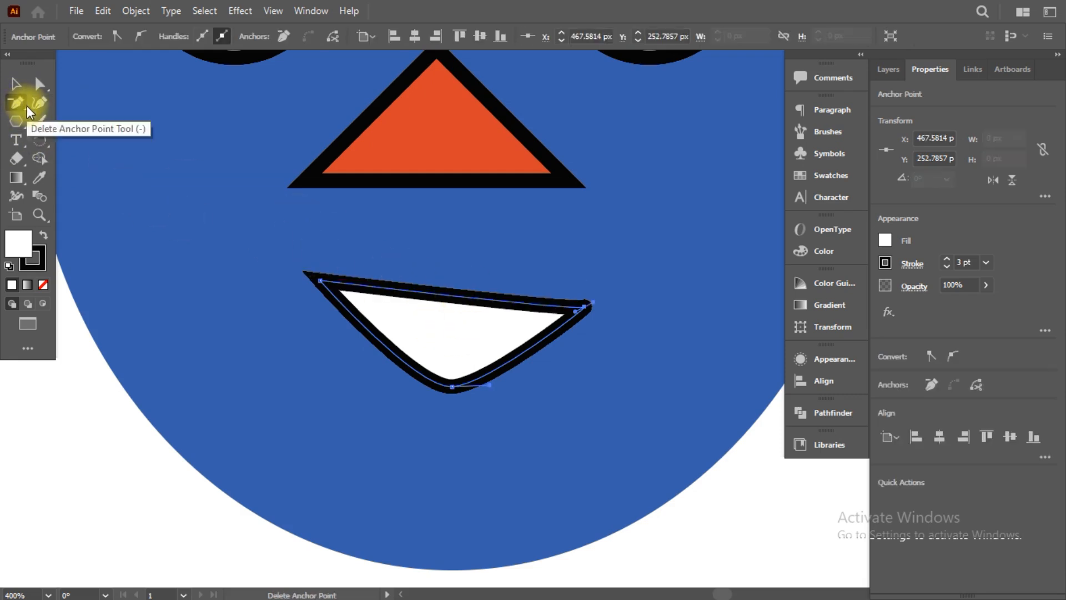
Step: Convert the smooth anchor at the mouth's right end into a sharp corner with the Anchor Point tool
key(a)
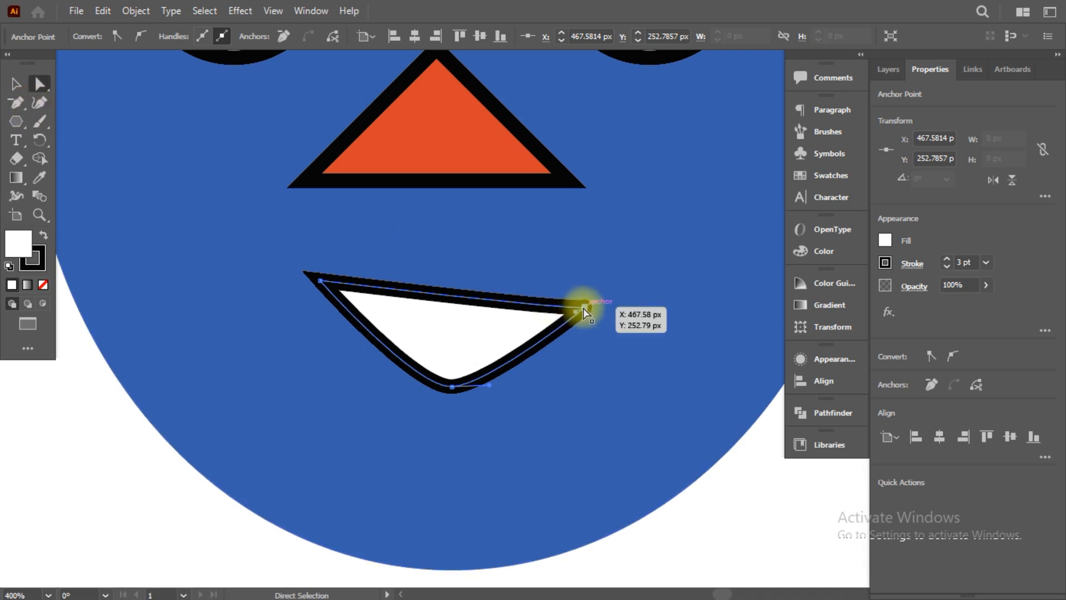
click(15, 103)
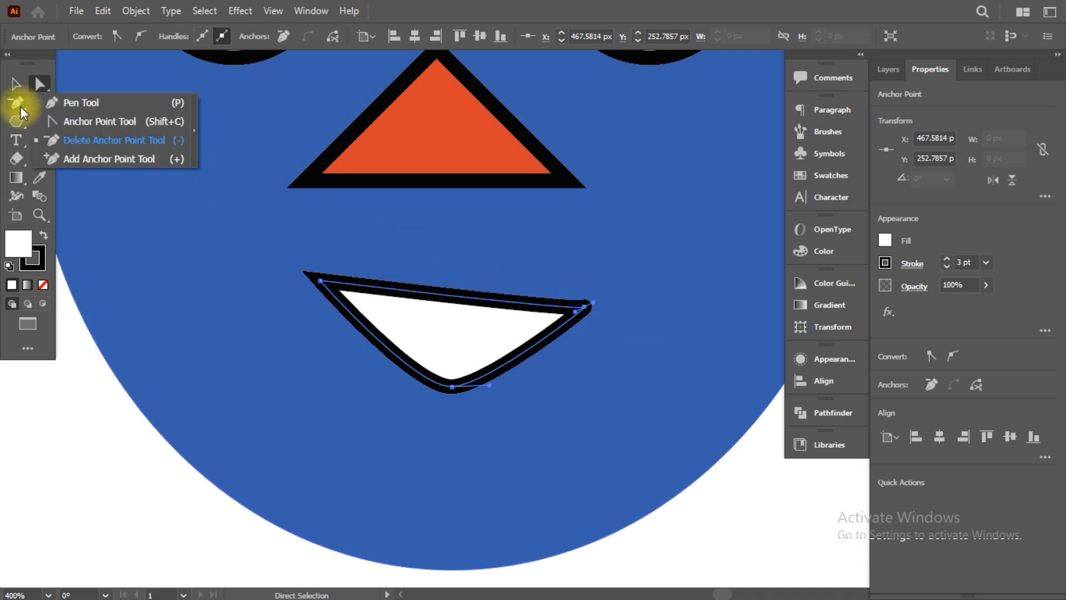
click(83, 119)
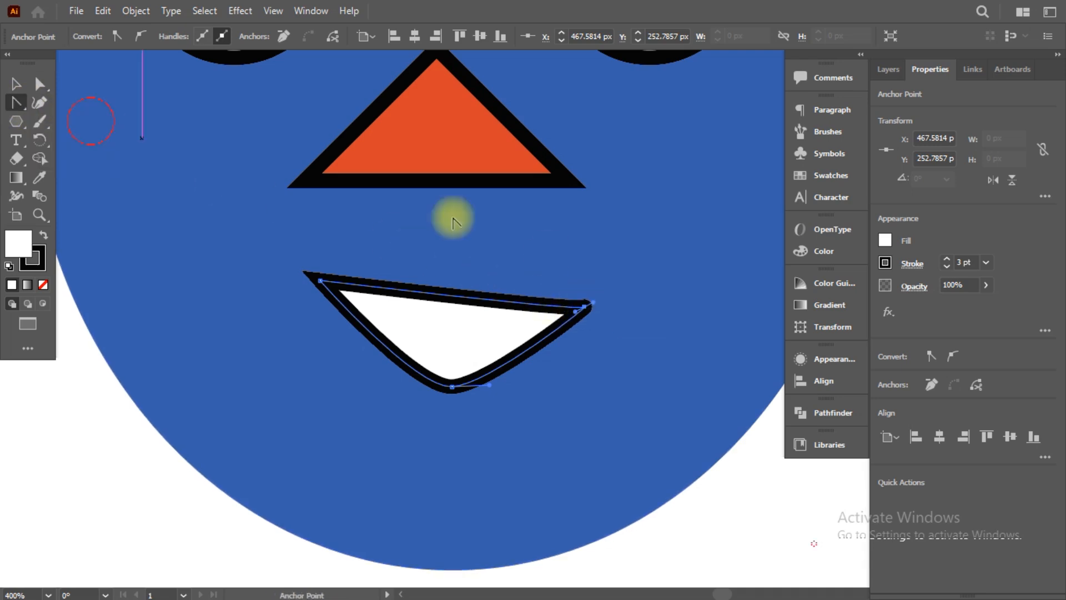
click(585, 306)
key(ctrl+z)
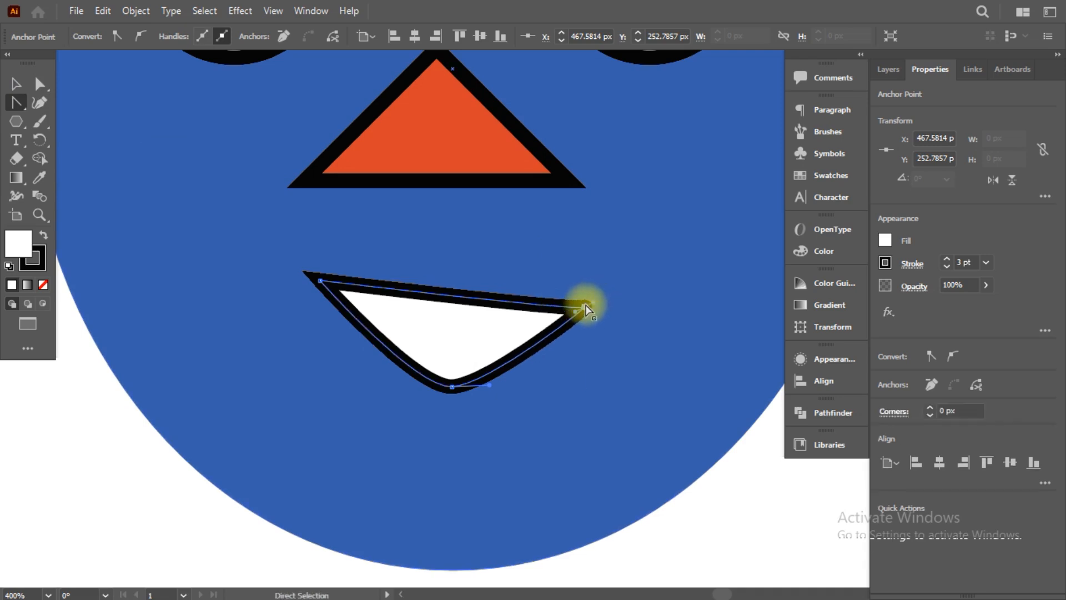
scroll(593, 308, up, 5)
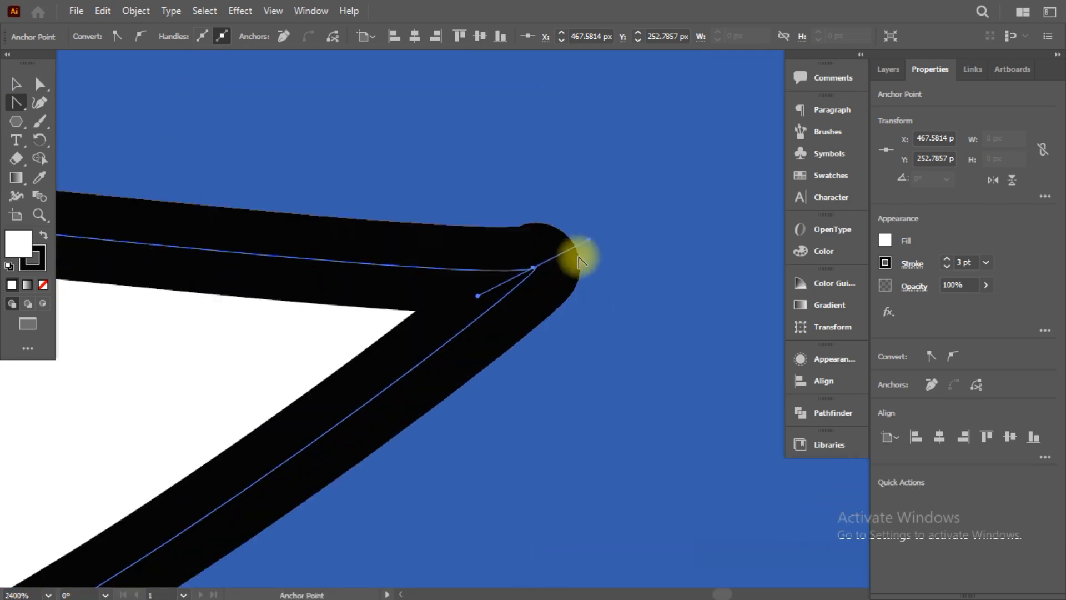
click(537, 270)
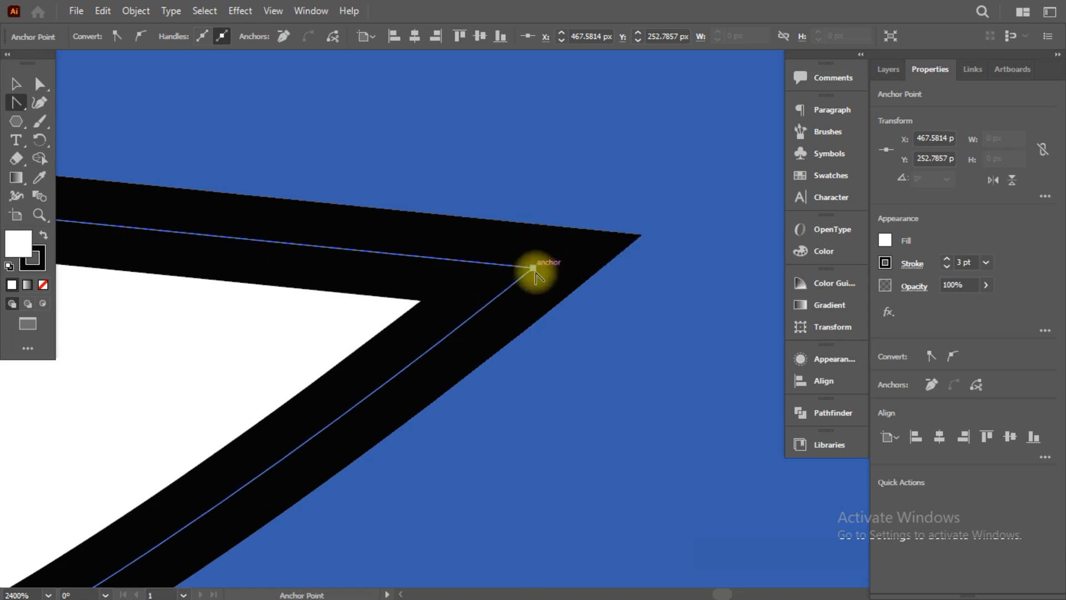
Step: Level the mouth's upper edge by raising its right corner anchor to about X 468 px, Y 246 px
scroll(494, 302, down, 5)
drag(388, 314, 583, 298)
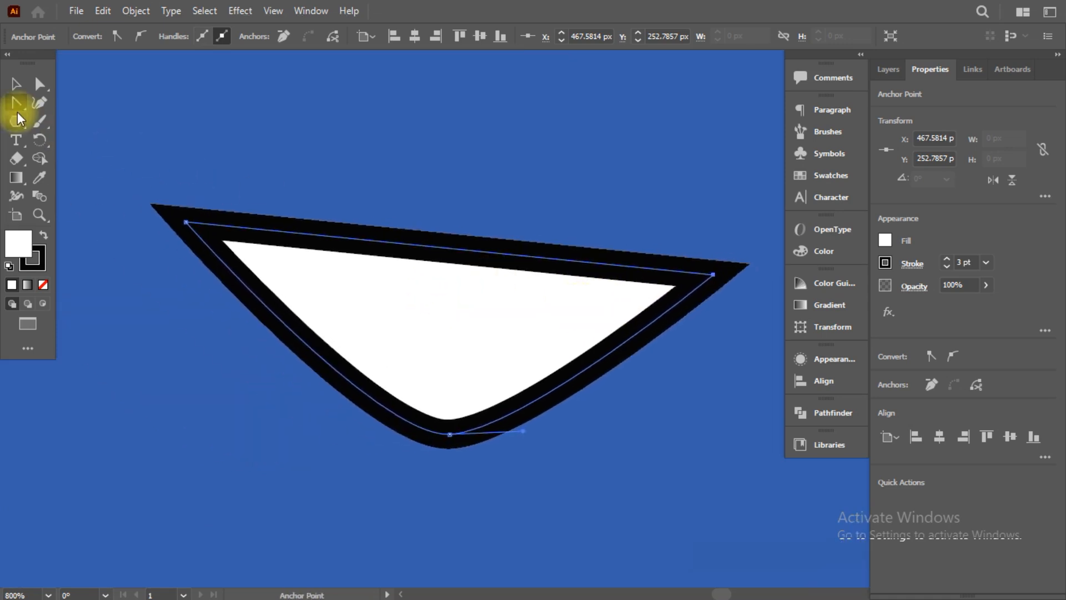
drag(17, 111, 85, 133)
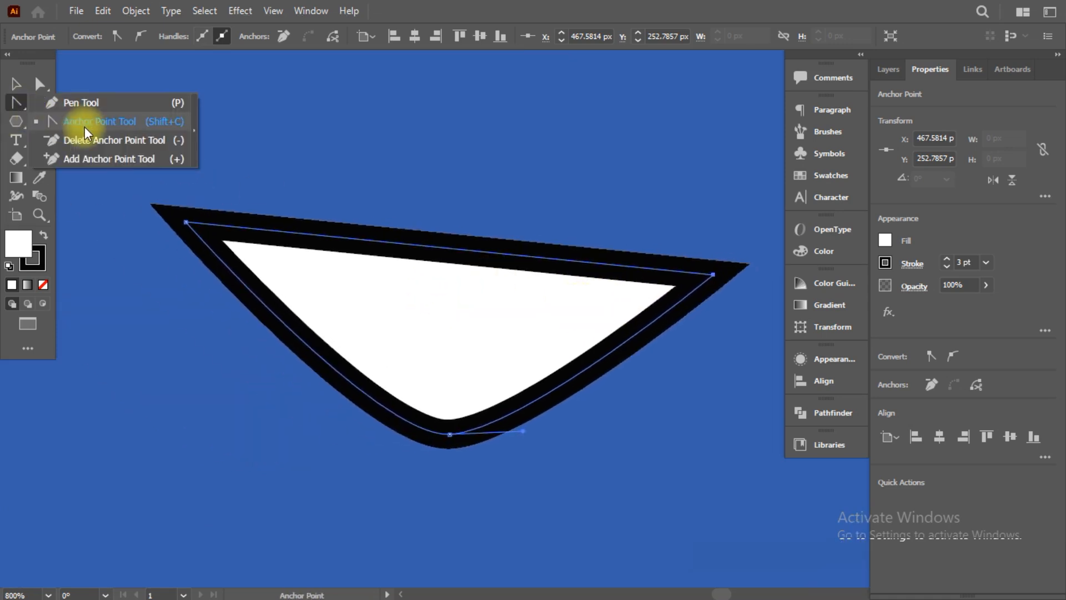
click(17, 84)
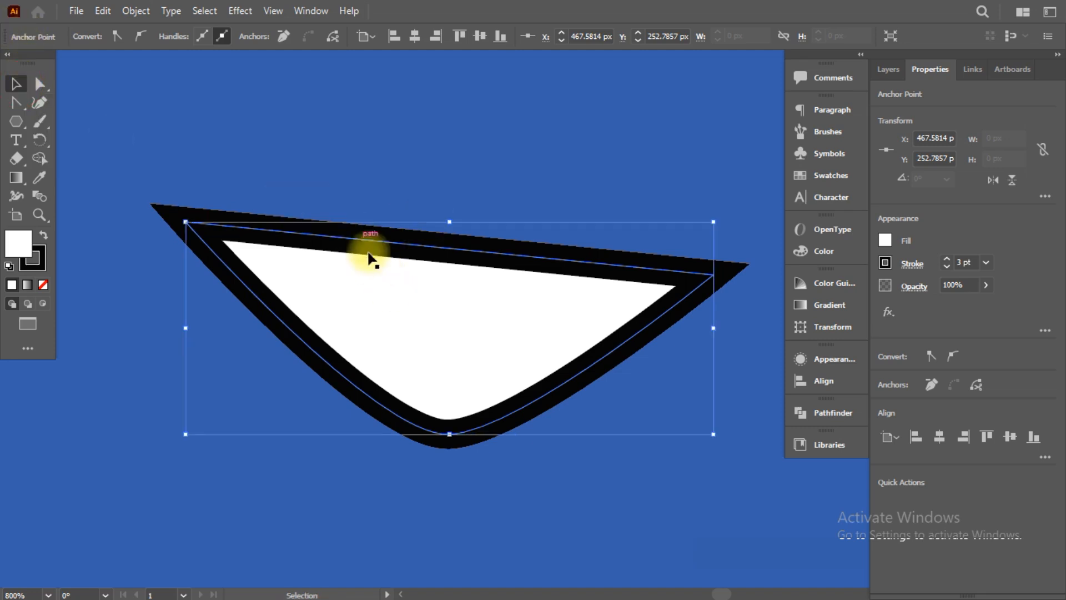
click(398, 286)
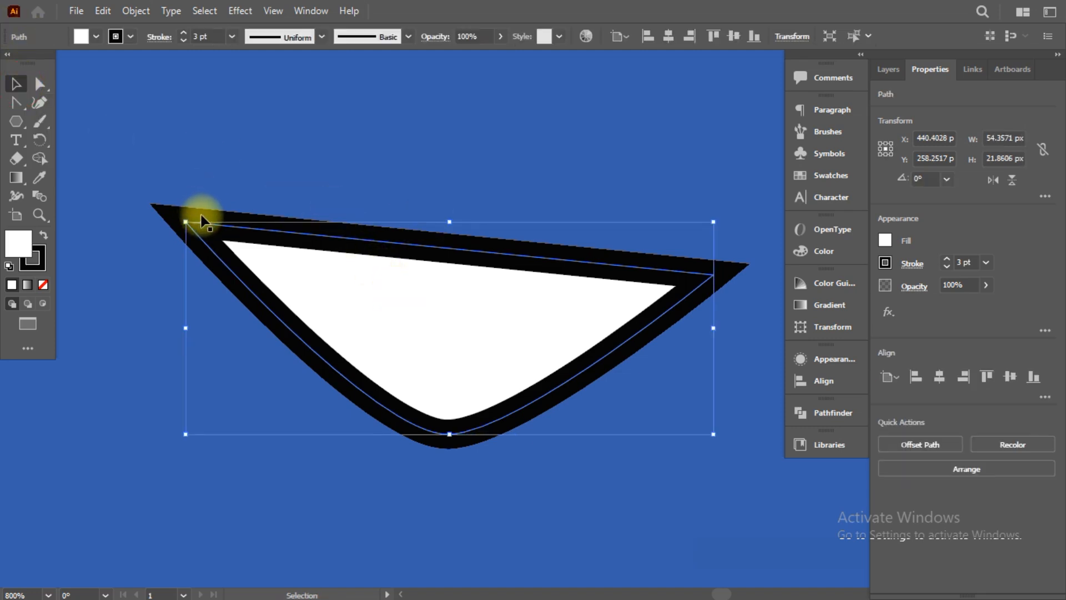
key(a)
drag(715, 274, 722, 238)
mouse_move(725, 215)
mouse_down()
mouse_move(730, 197)
mouse_move(733, 221)
mouse_move(730, 195)
mouse_move(730, 209)
mouse_up()
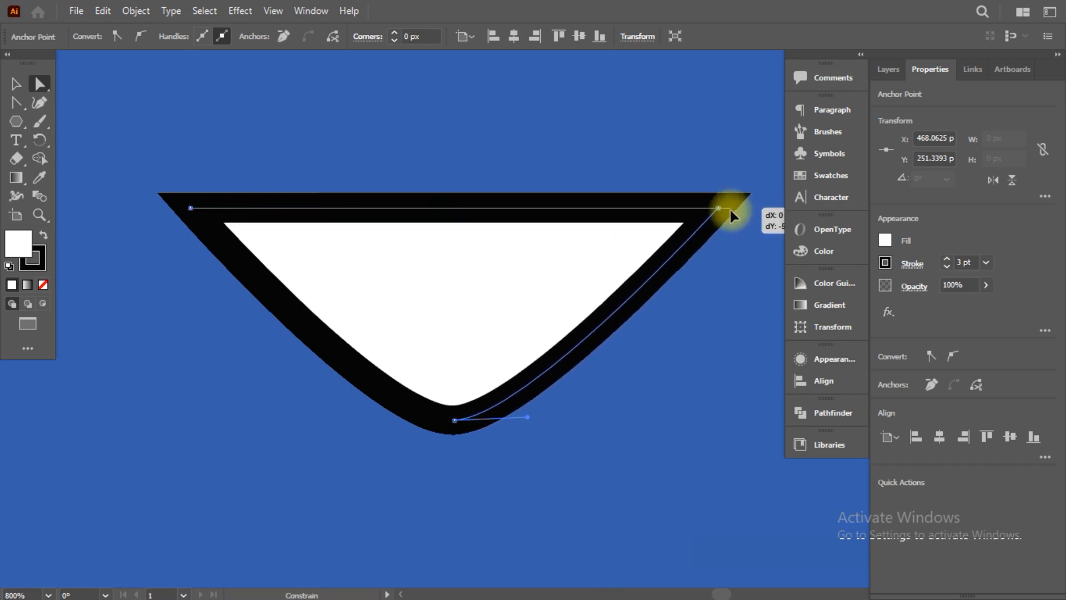
mouse_move(731, 211)
mouse_down()
mouse_move(732, 221)
mouse_move(733, 211)
mouse_up()
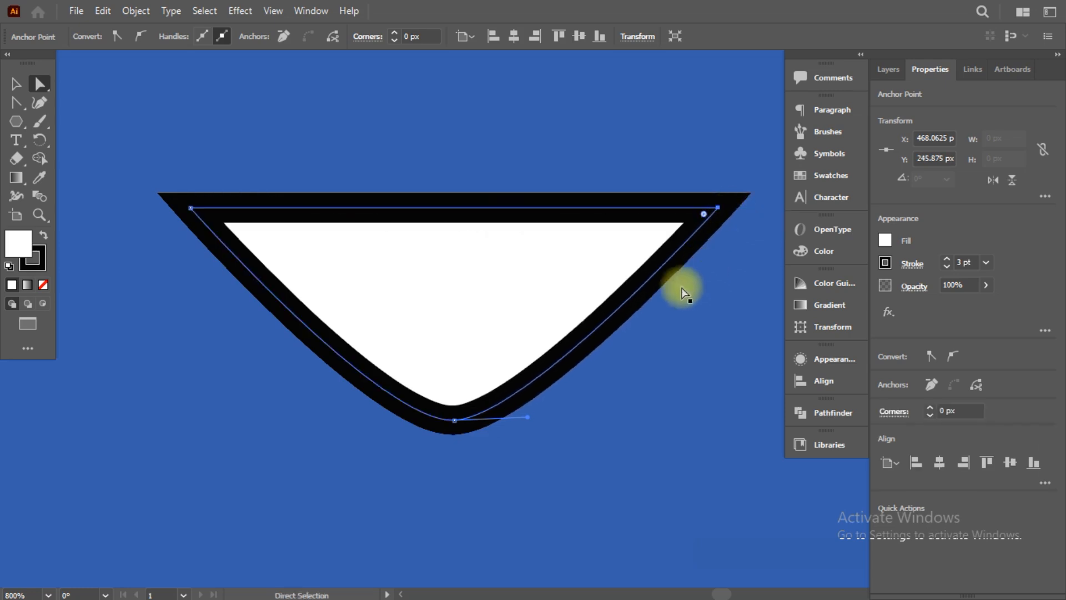
Step: Raise the mouth's bottom anchor to about X 441 px, Y 265 px to make the mouth shallower
click(455, 420)
drag(457, 424, 454, 396)
drag(528, 394, 583, 392)
key(ctrl+z)
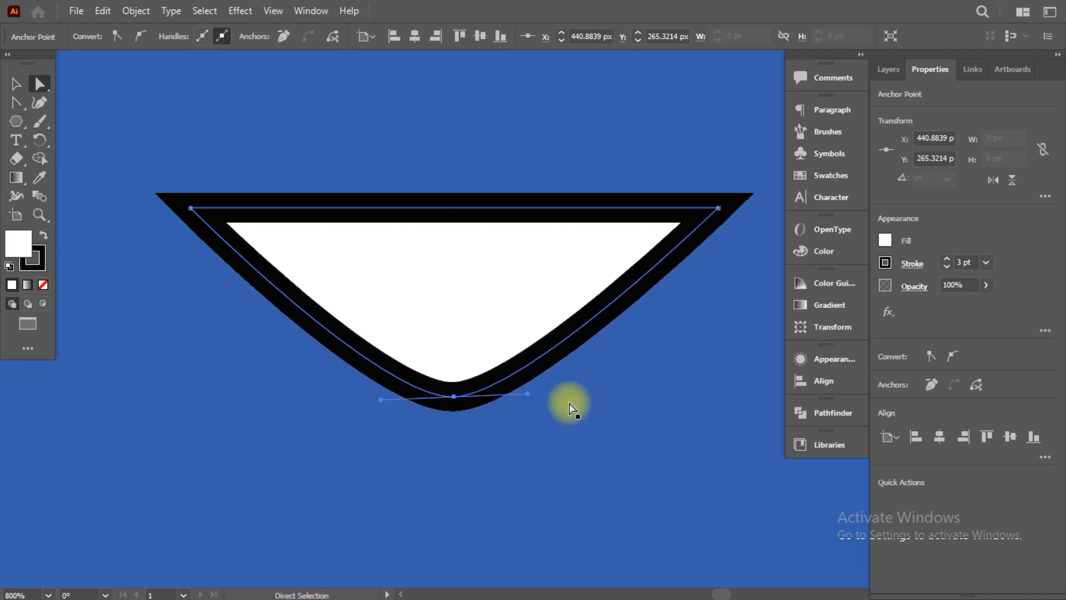
Step: Round the mouth's lower curve by lengthening both direction handles of its bottom anchor horizontally
click(527, 398)
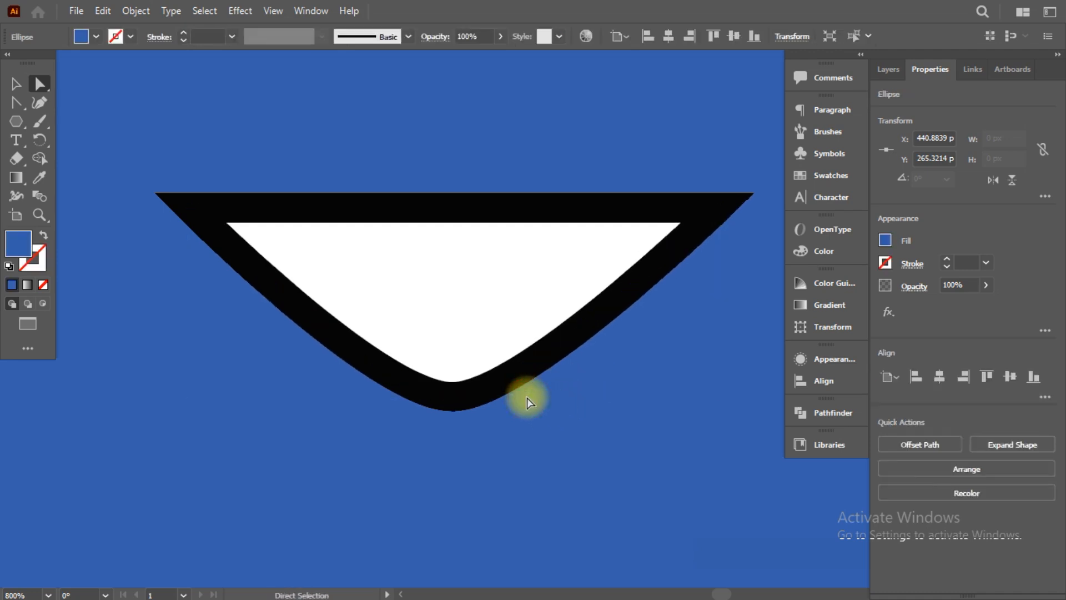
click(454, 398)
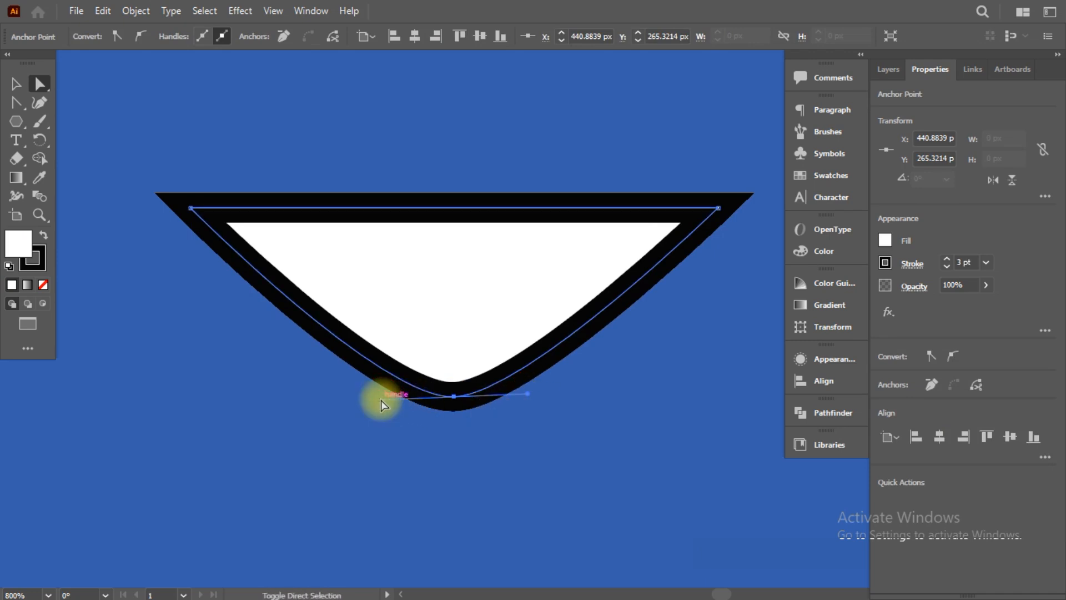
drag(528, 399, 625, 387)
drag(381, 401, 283, 397)
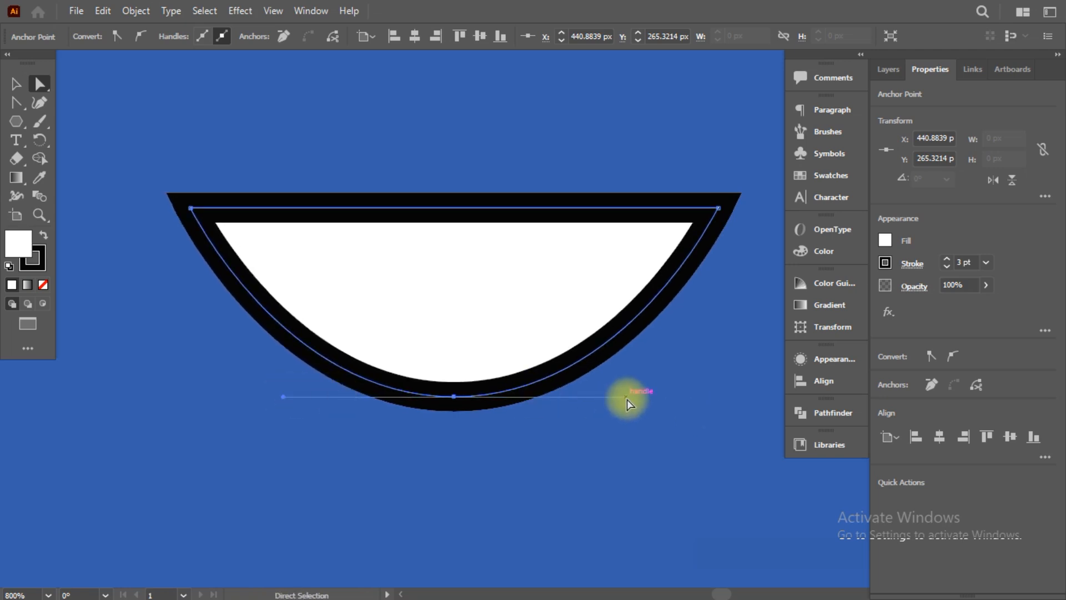
drag(627, 396, 649, 397)
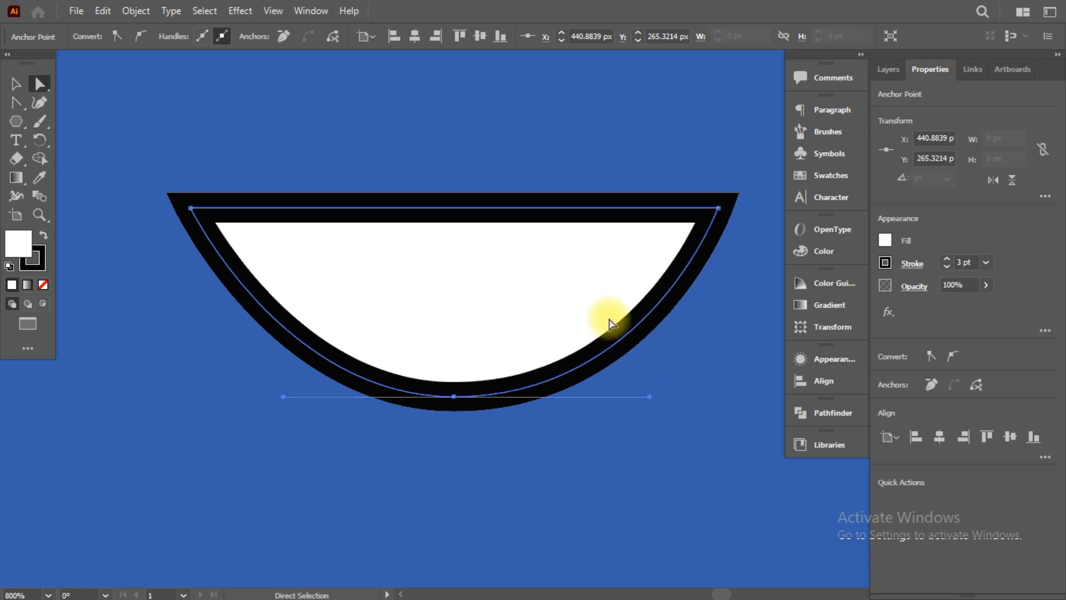
Step: Widen the mouth to about 78 px by moving its two upper corner anchors outward at the same level
scroll(611, 324, down, 3)
scroll(609, 322, up, 2)
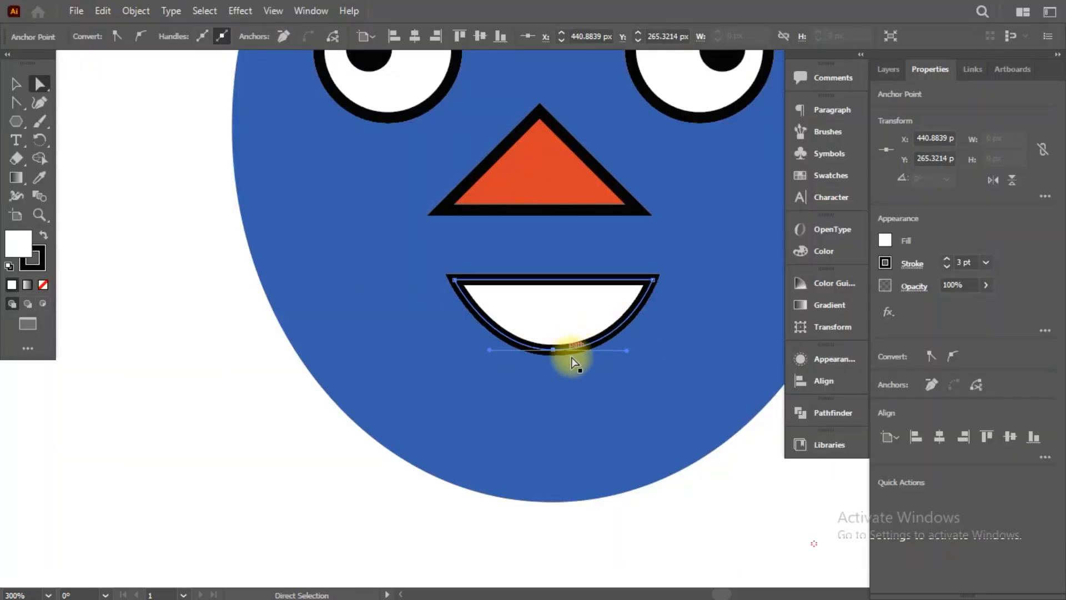
click(657, 286)
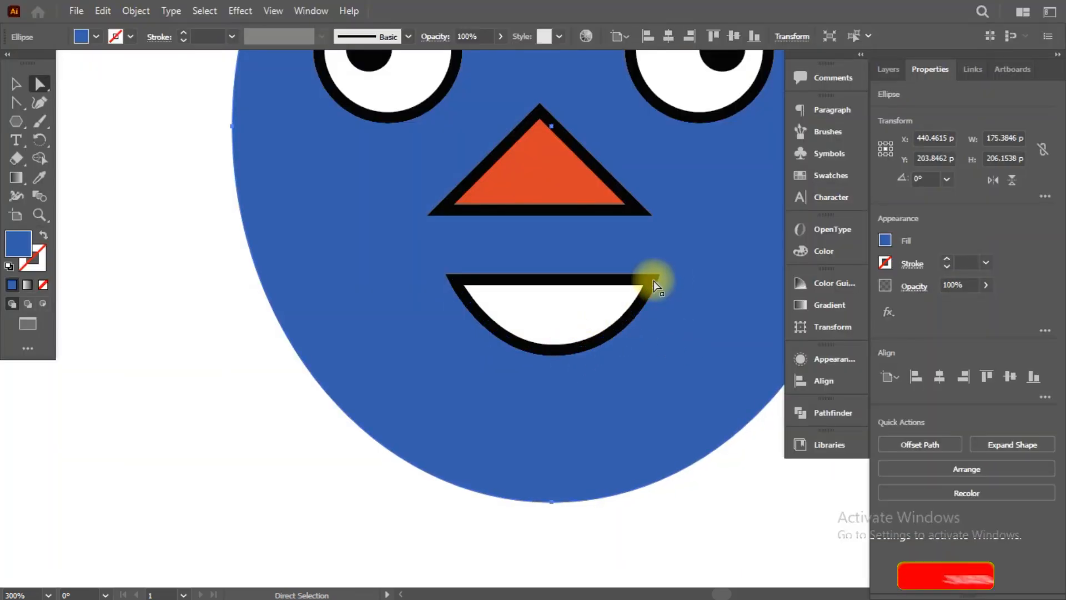
click(654, 281)
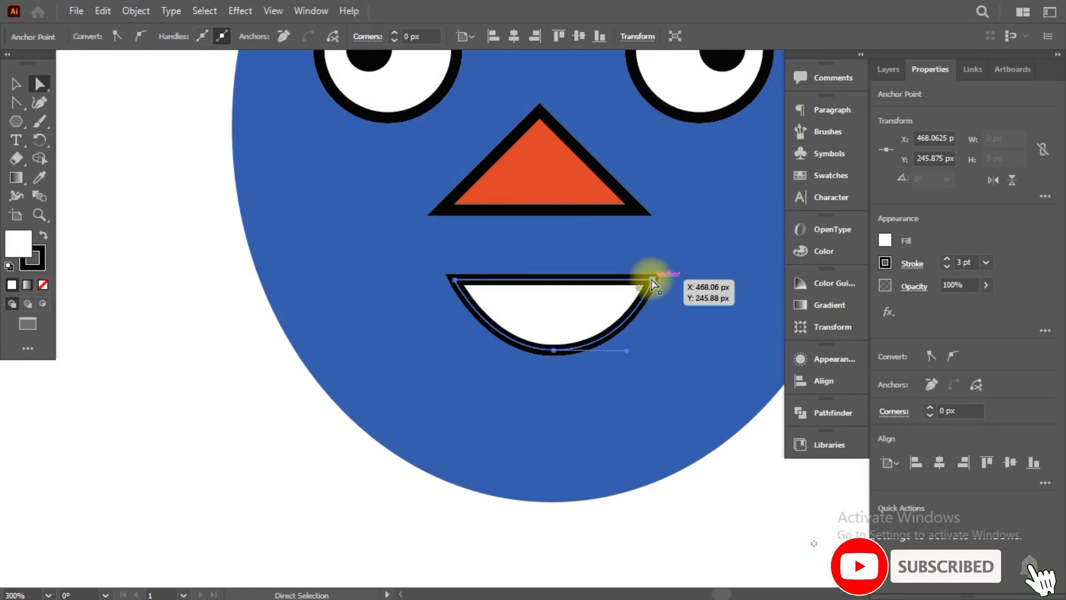
drag(654, 281, 696, 274)
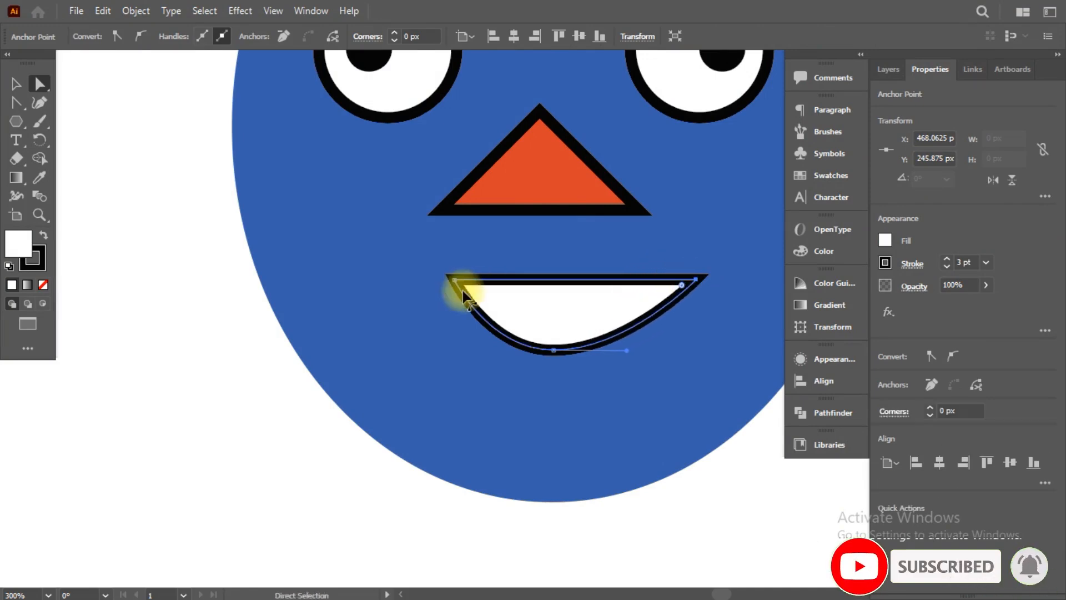
drag(455, 281, 411, 278)
key(ctrl+z)
click(452, 362)
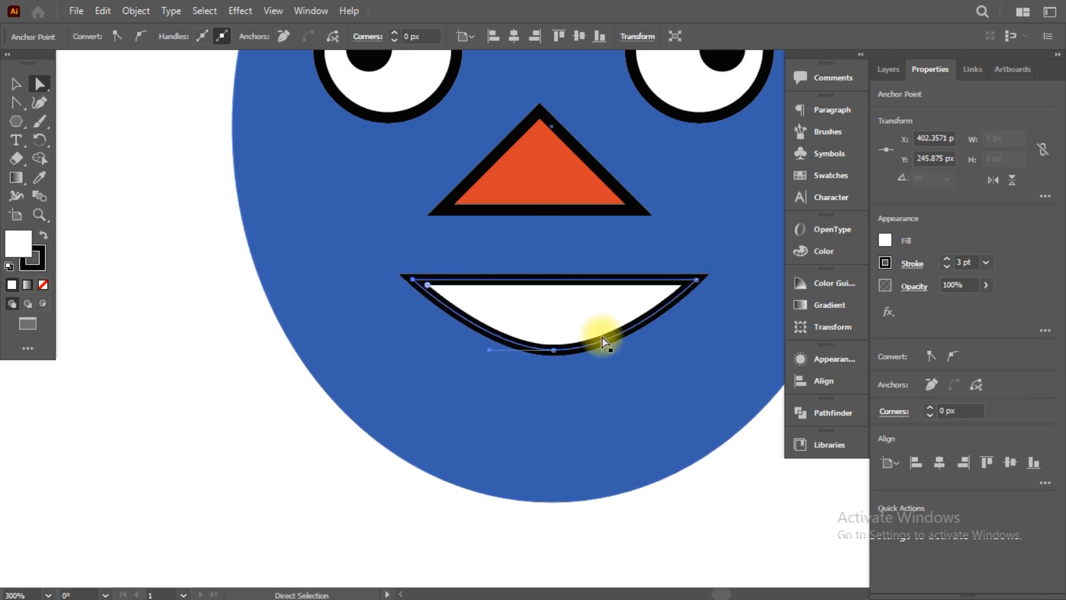
Step: Fill out the lower curve of the widened mouth by extending both handles of its bottom anchor further
click(550, 349)
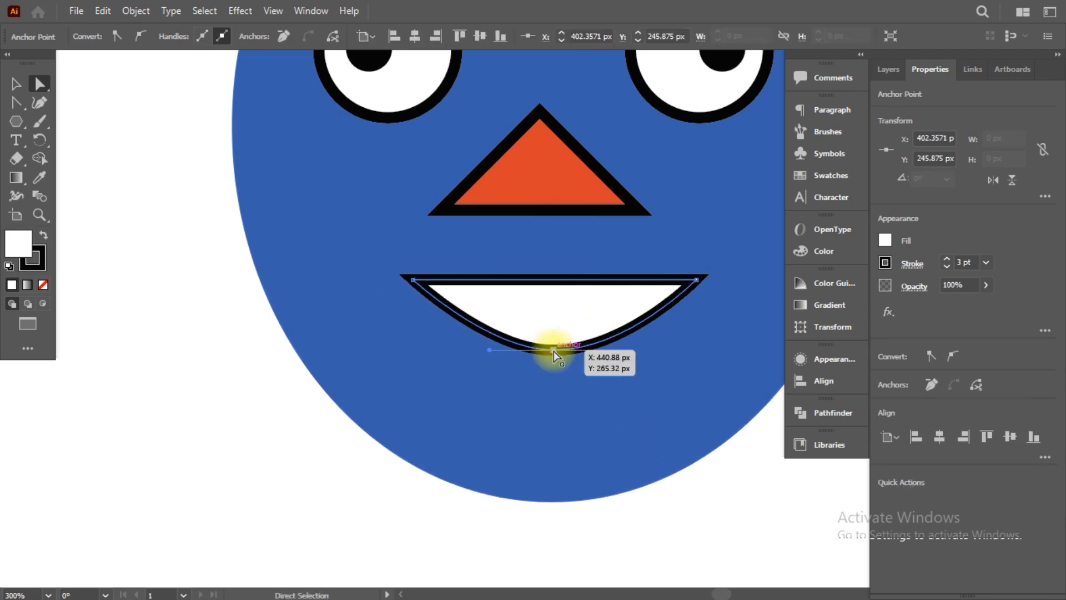
drag(628, 351, 653, 350)
drag(489, 351, 460, 352)
click(626, 428)
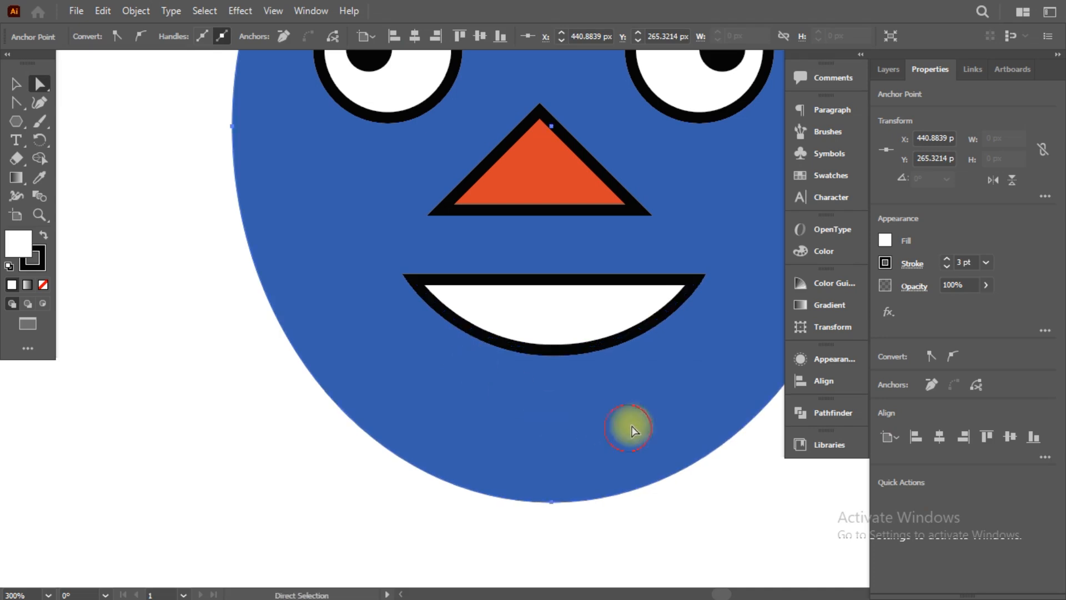
Step: Align the nose and mouth to a common horizontal centre and place them centrally on the head at about X 440.5 px
scroll(636, 314, up, 2)
scroll(634, 312, up, 1)
click(571, 263)
shift+click(587, 397)
shift+click(386, 150)
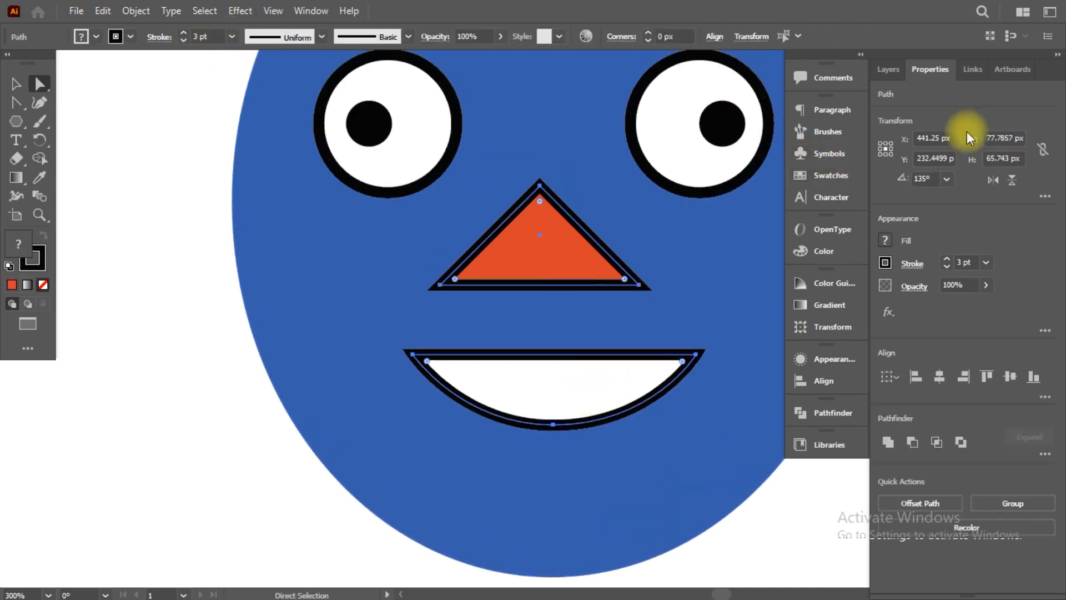
click(937, 376)
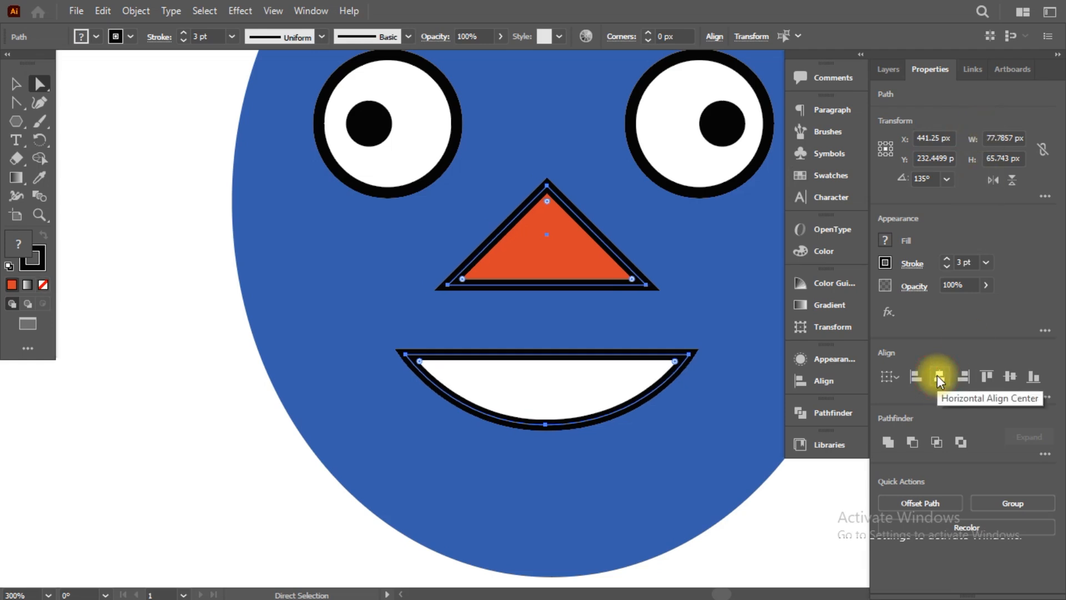
drag(588, 380, 592, 377)
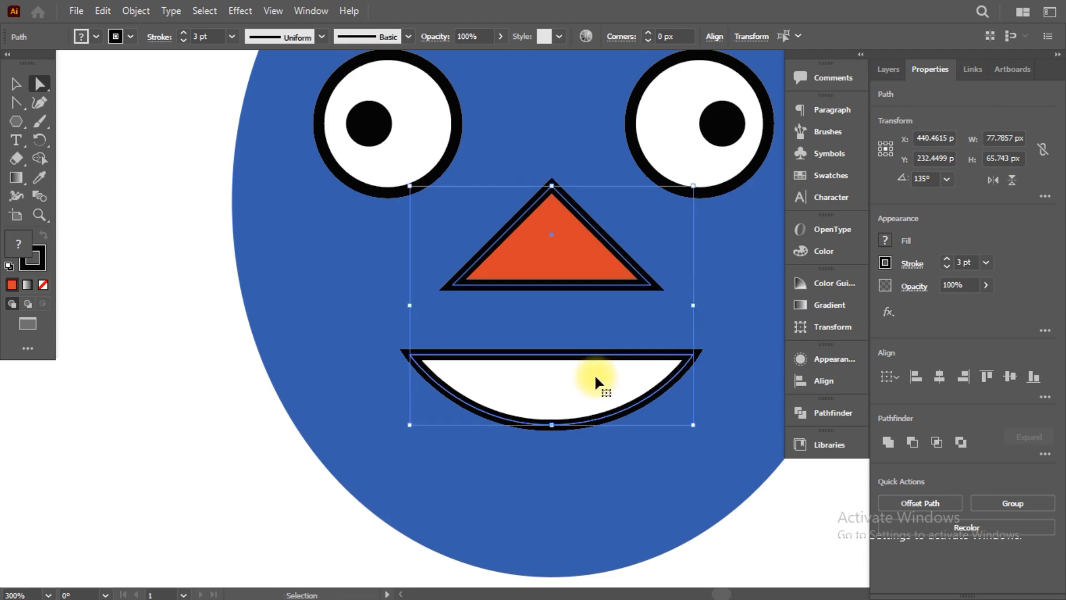
key(ctrl+0)
click(692, 185)
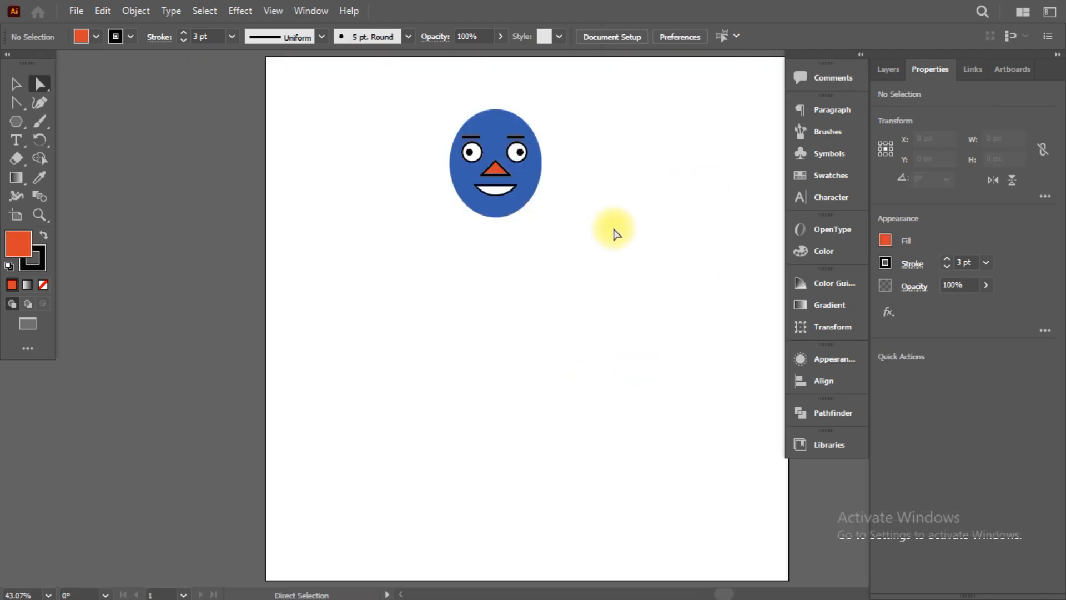
Step: Compare with the reference screenshot and enlarge the mouth to about 106 x 26.5 px, centred near X 443.5 px, Y 266 px
key(alt+Tab)
key(alt+Tab)
click(502, 170)
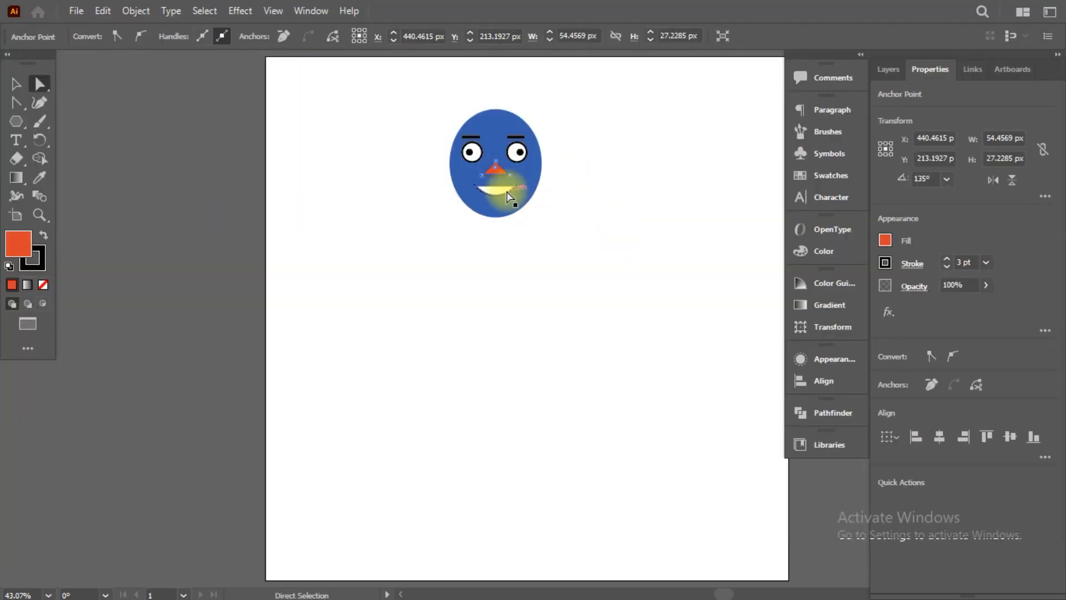
click(510, 190)
scroll(510, 190, up, 4)
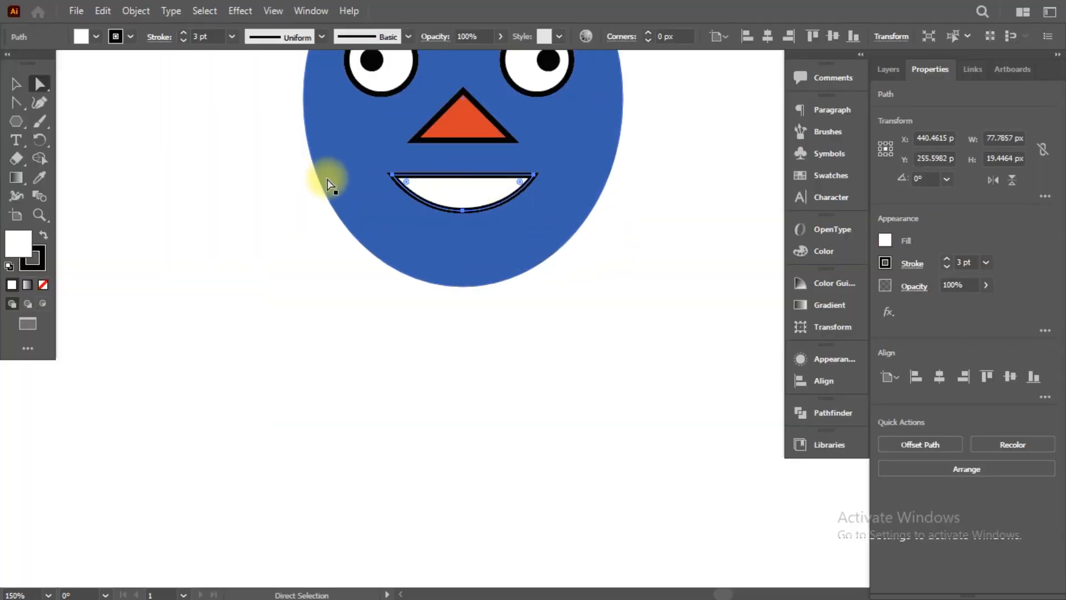
click(563, 267)
click(486, 201)
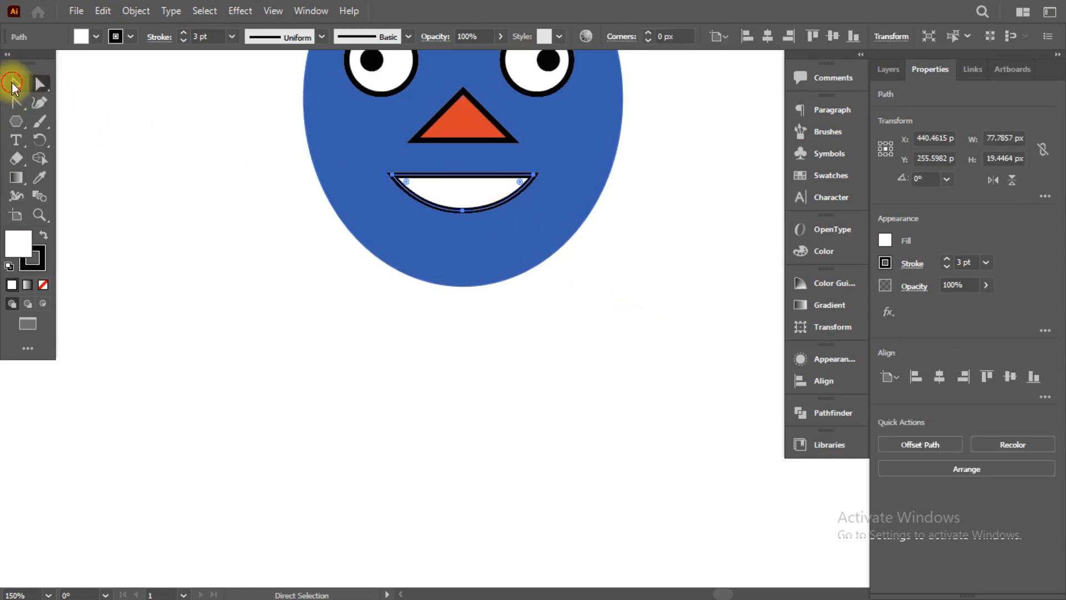
click(15, 86)
drag(535, 213, 555, 233)
drag(511, 194, 515, 212)
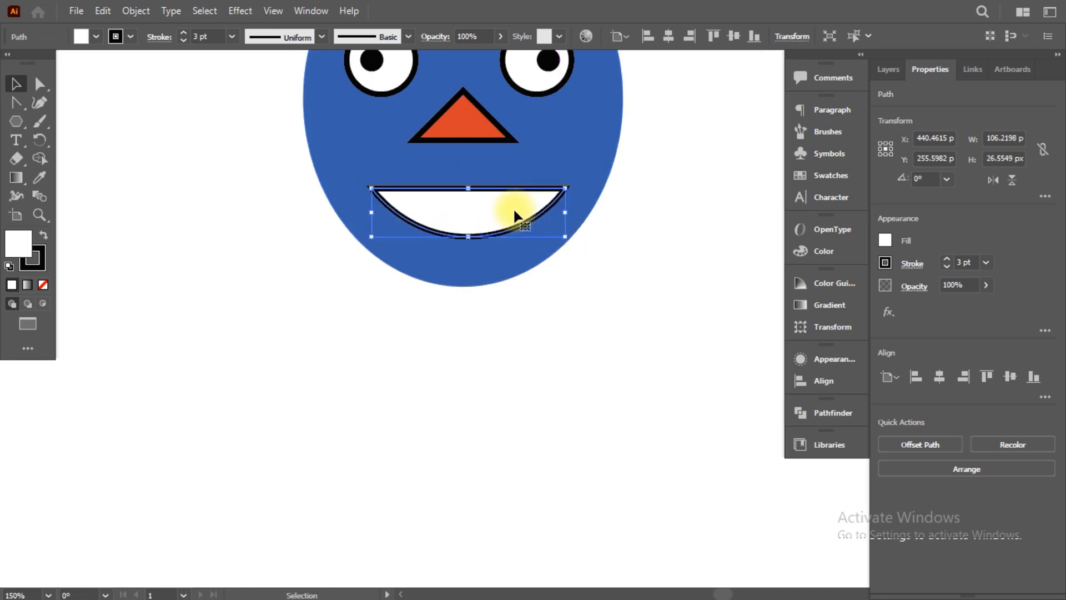
Step: Set the mouth's stroke to 6 pt and lower the mouth to about Y 271 px
click(183, 33)
click(183, 33)
click(183, 32)
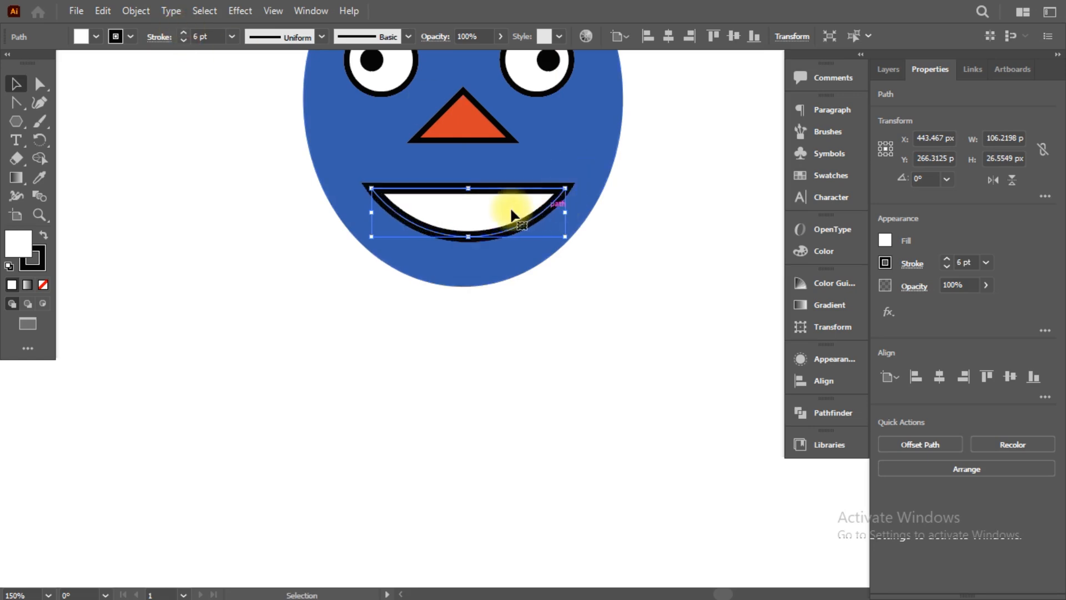
drag(507, 218, 508, 227)
Step: Enlarge the nose triangle to about 75 x 37.5 px and centre it above the mouth at about X 443.5 px, Y 212 px
click(482, 136)
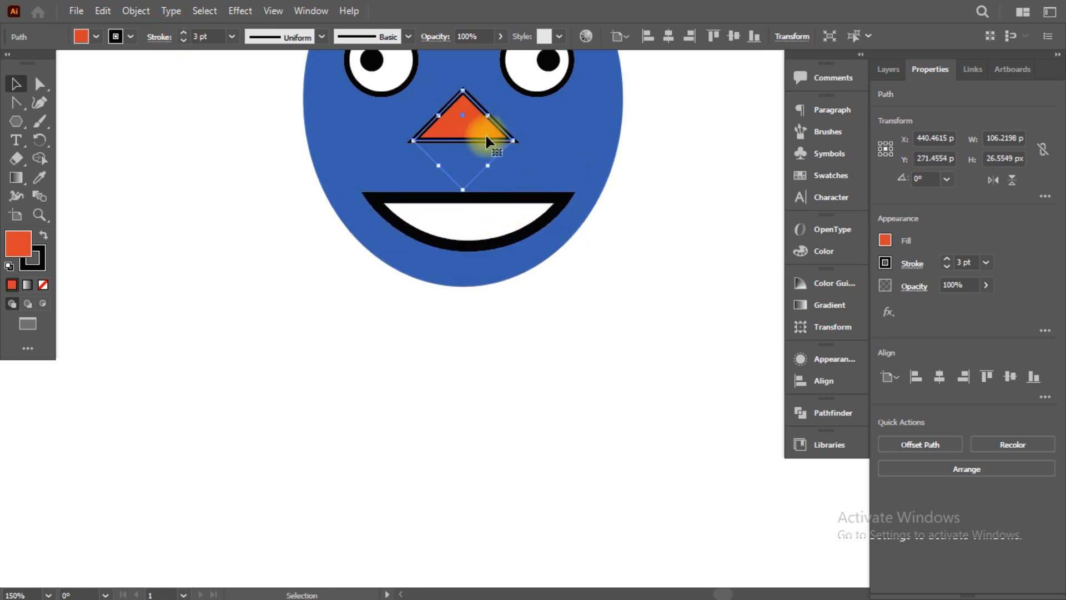
drag(512, 141, 532, 143)
scroll(512, 149, up, 2)
scroll(512, 149, up, 4)
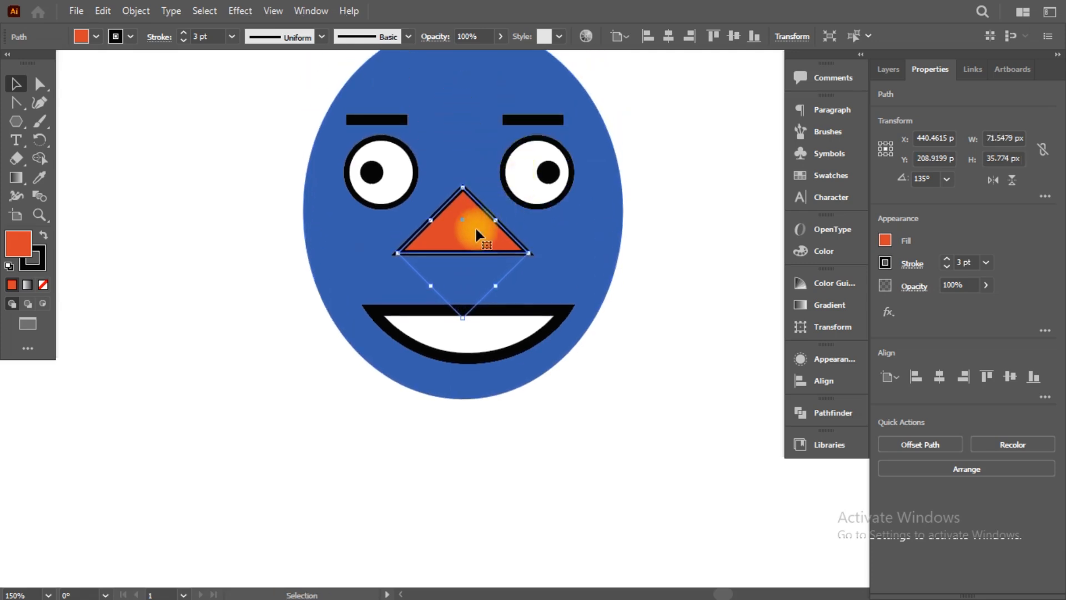
drag(479, 239, 520, 245)
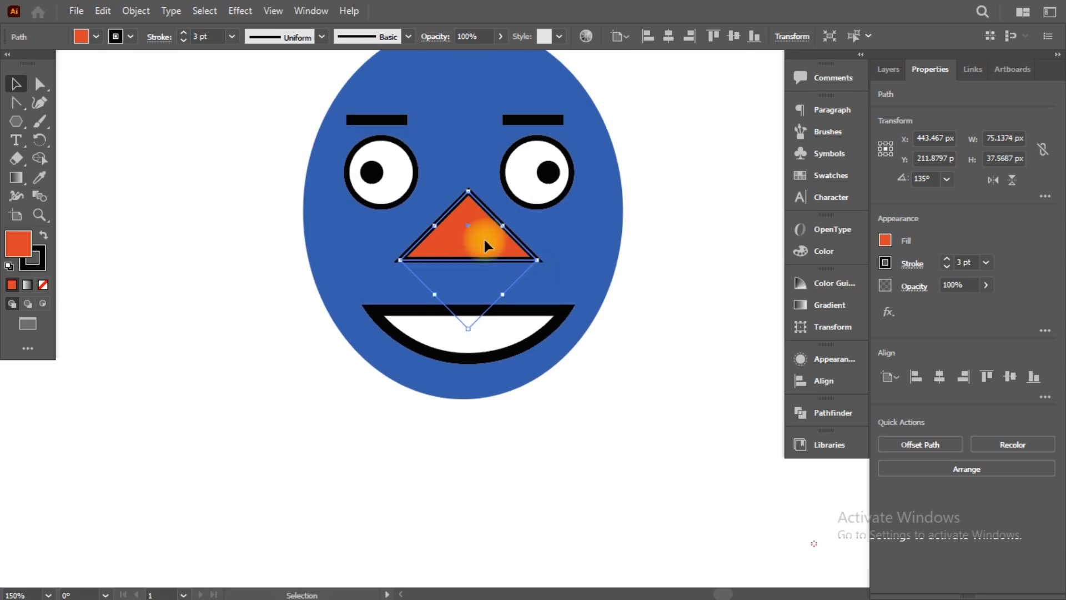
click(670, 303)
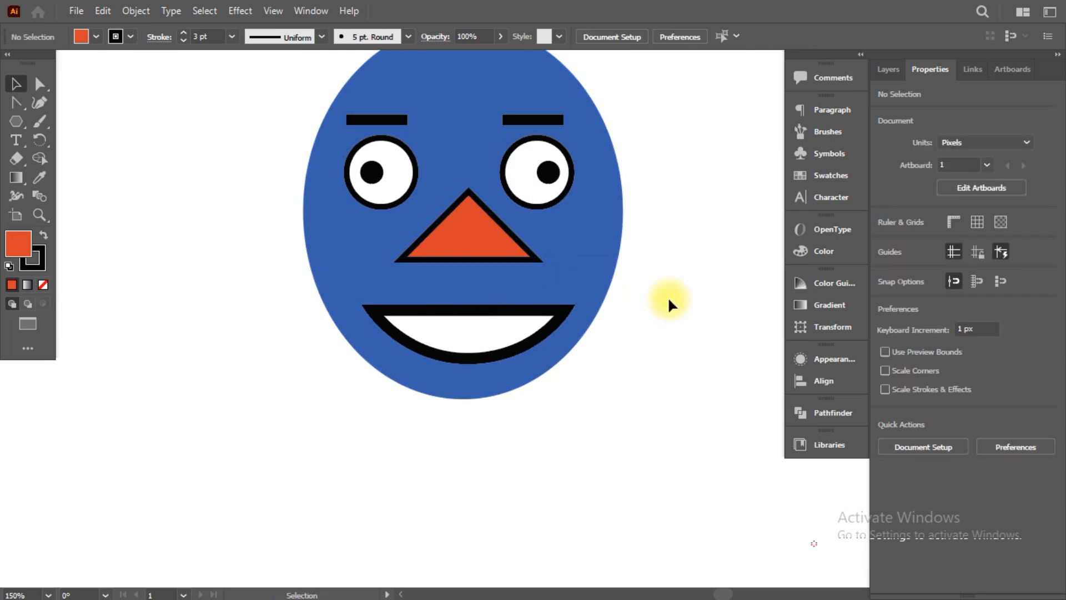
Step: Check the reference screenshot and draw a body rectangle about 321 x 408 px below the nose, overlapping the lower head
key(alt+Tab)
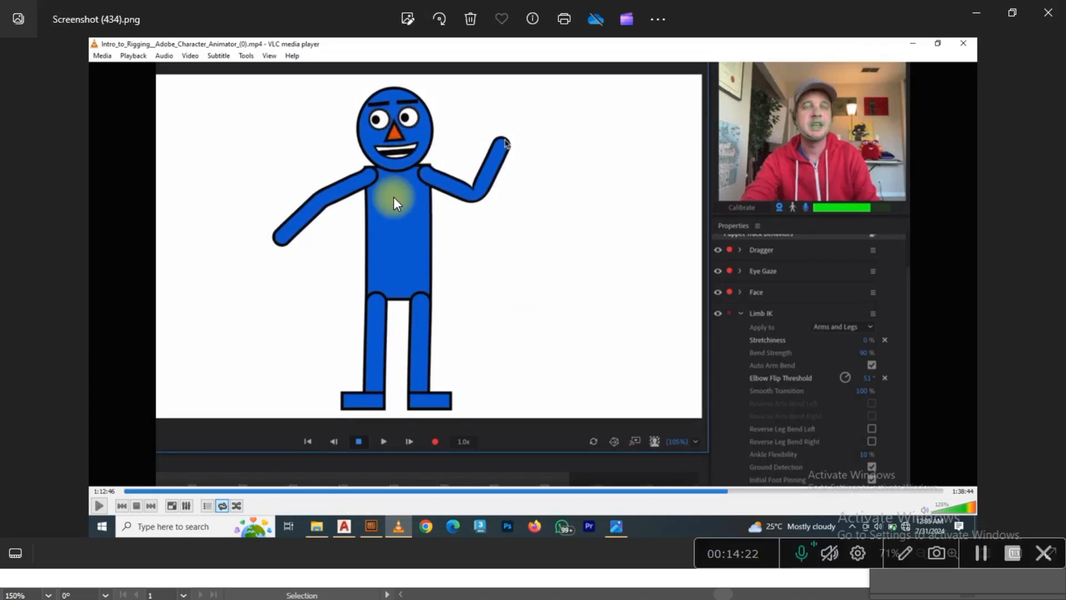
key(alt+Tab)
scroll(537, 266, up, 1)
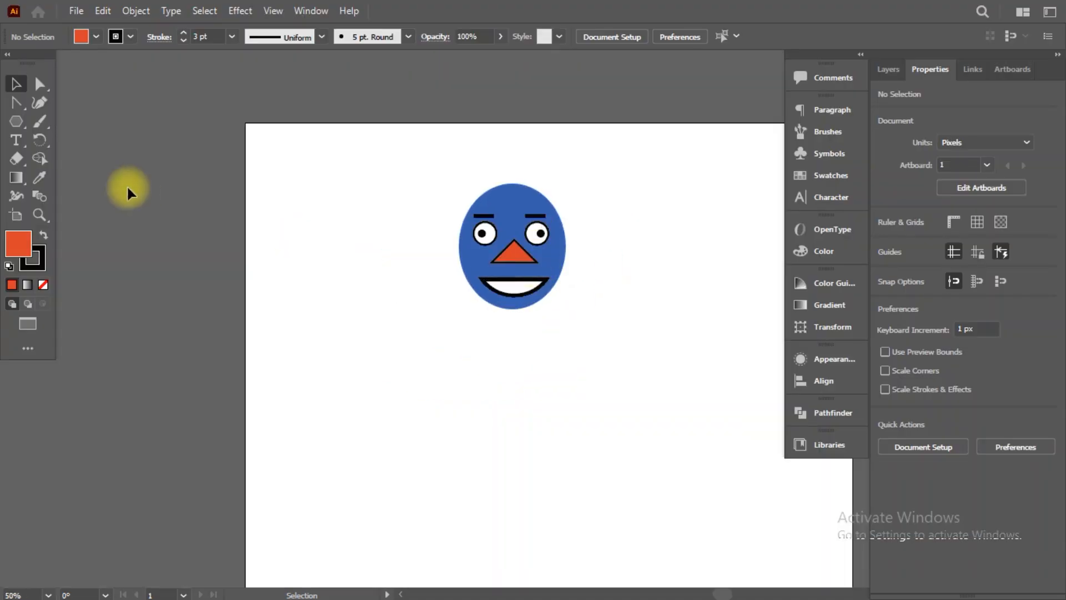
click(17, 124)
click(93, 121)
drag(418, 279, 615, 526)
scroll(527, 482, down, 1)
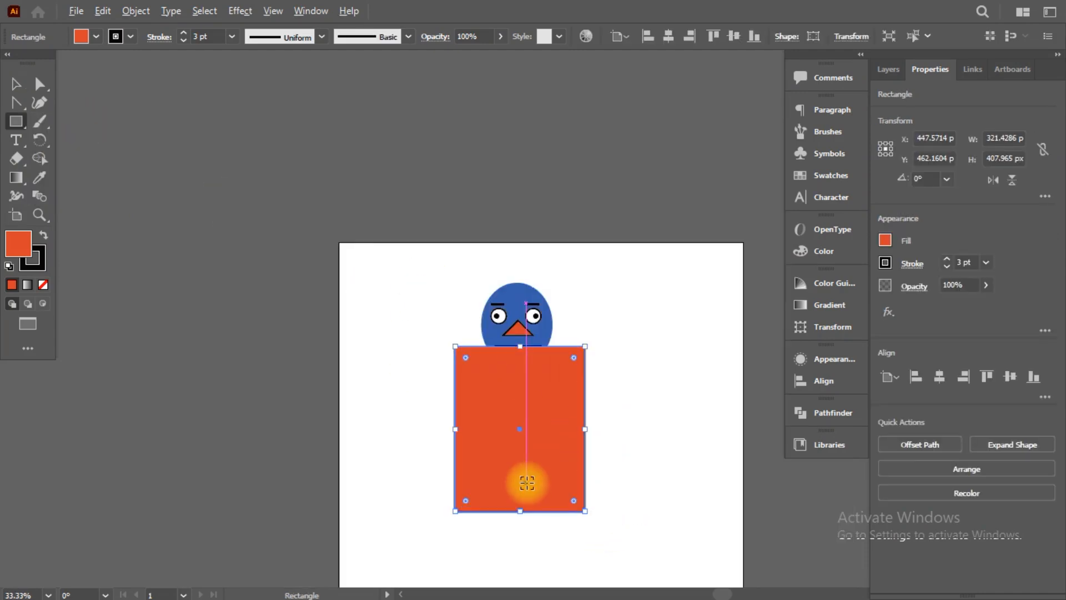
scroll(527, 482, up, 1)
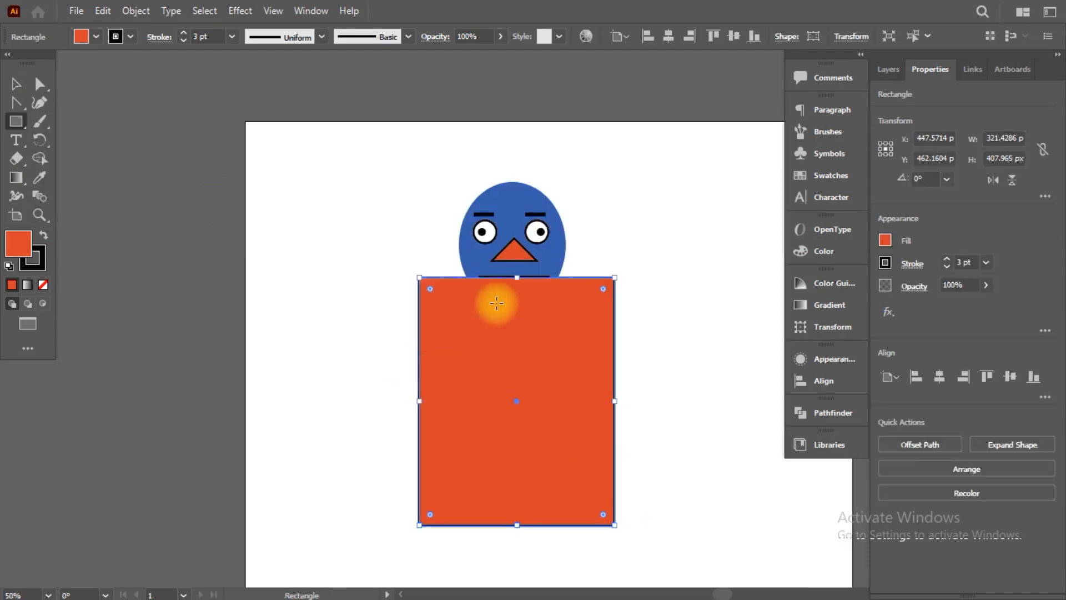
Step: Send the body rectangle backward in the stacking order until it sits behind the mouth and the head
click(16, 83)
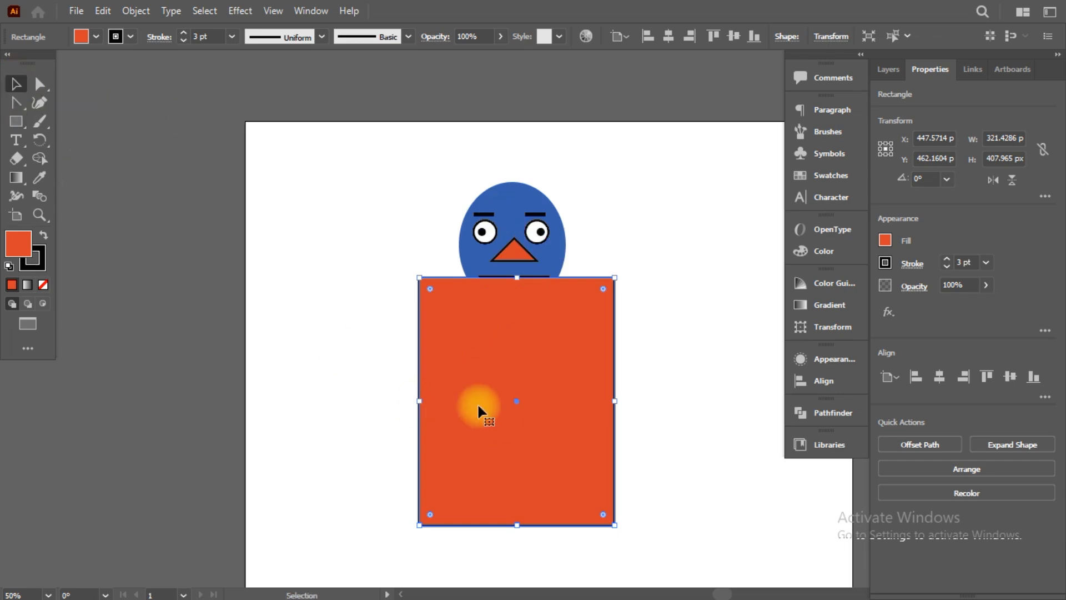
right_click(514, 351)
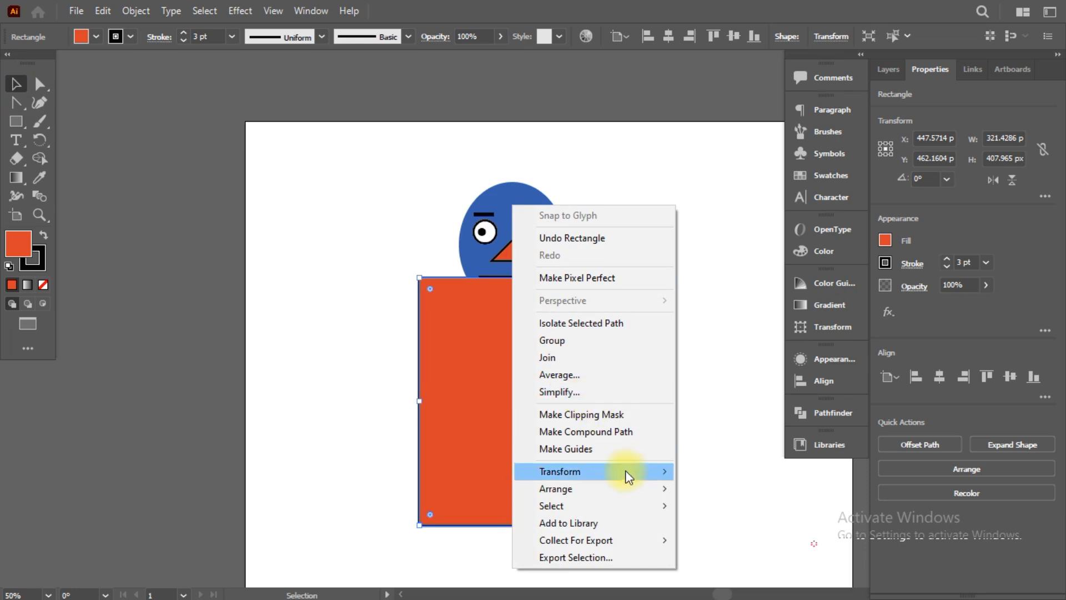
mouse_move(643, 490)
click(744, 540)
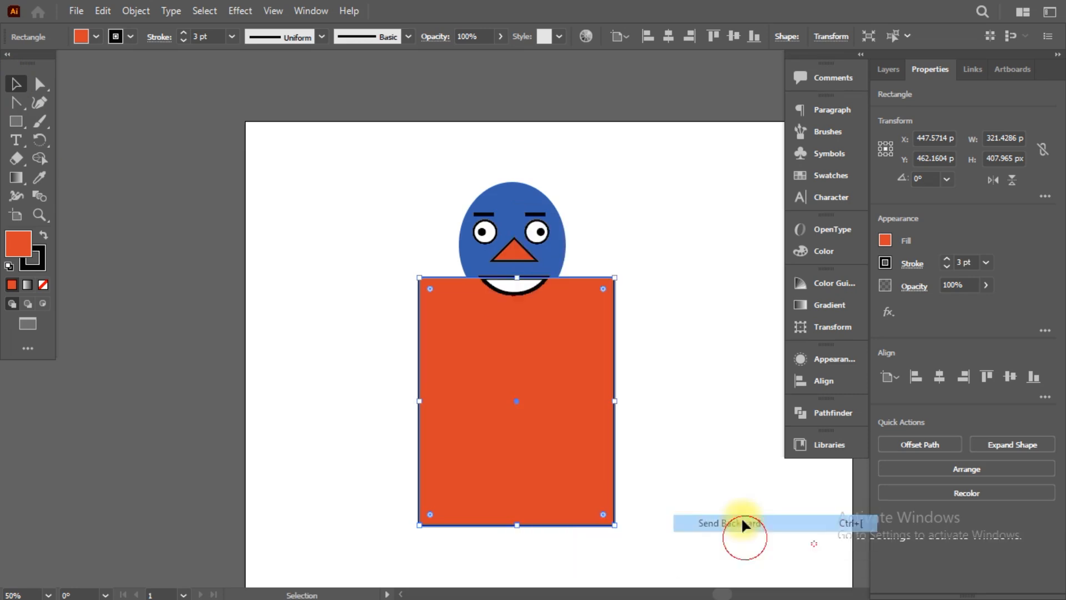
right_click(548, 333)
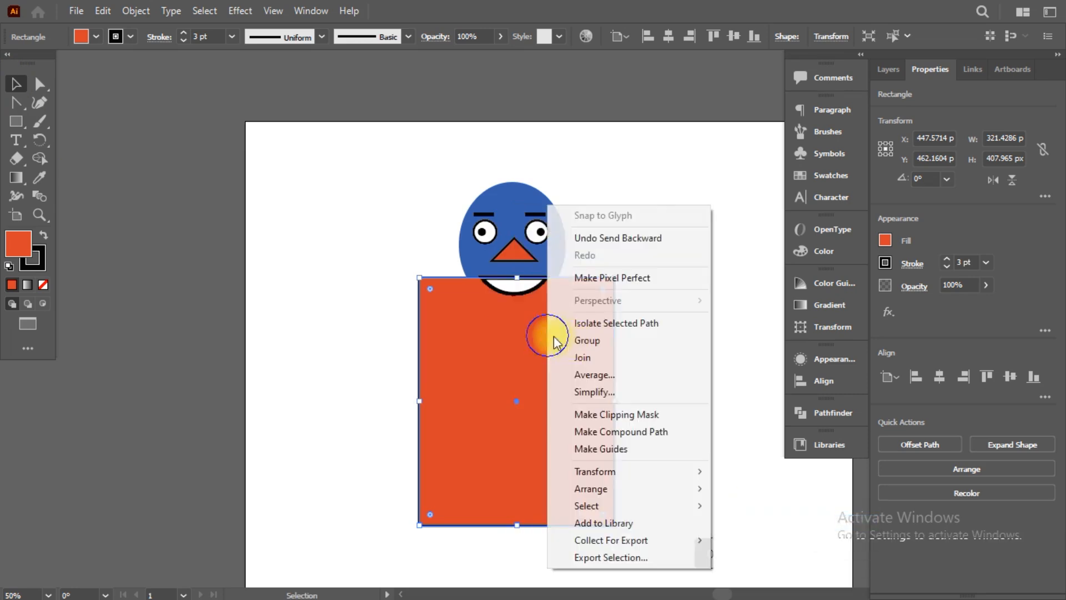
mouse_move(673, 497)
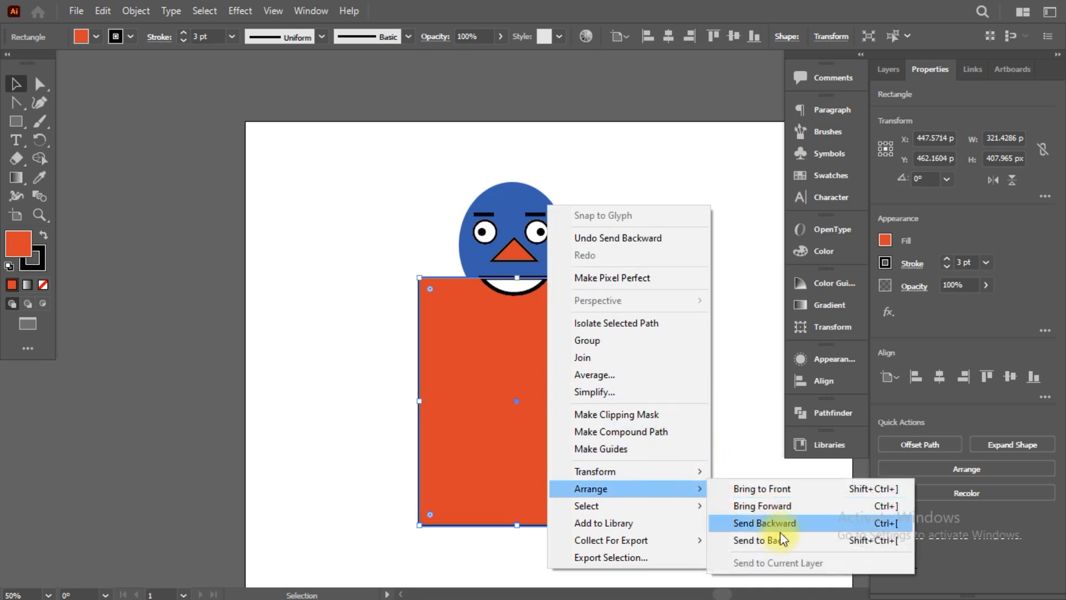
click(722, 539)
click(709, 430)
click(580, 381)
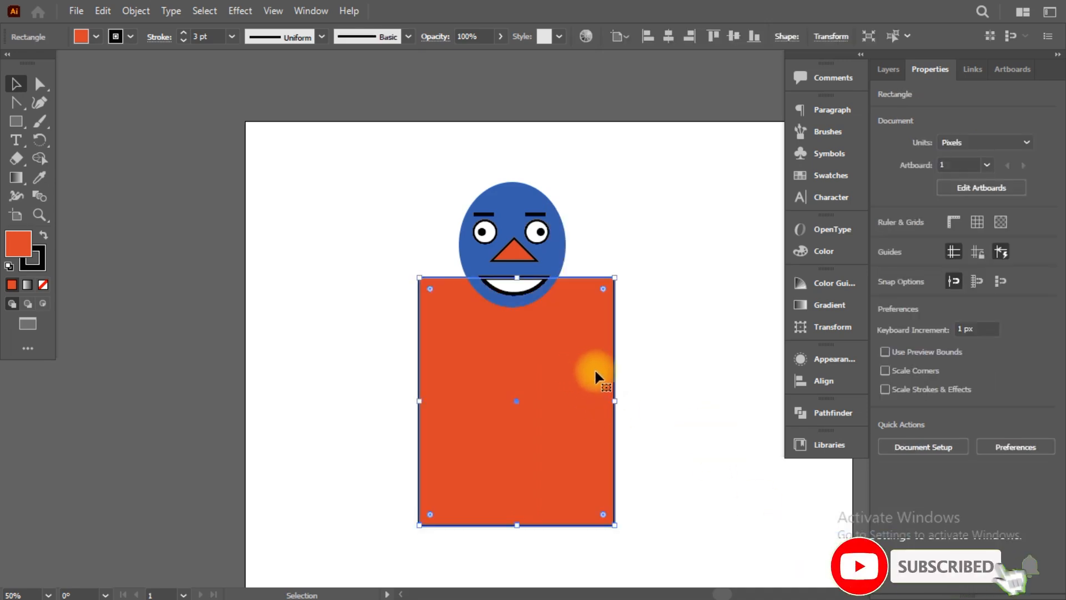
Step: Shrink the body rectangle to about 211 x 260 px and lower it to about X 447.6 px, Y 415 px
drag(615, 403, 581, 401)
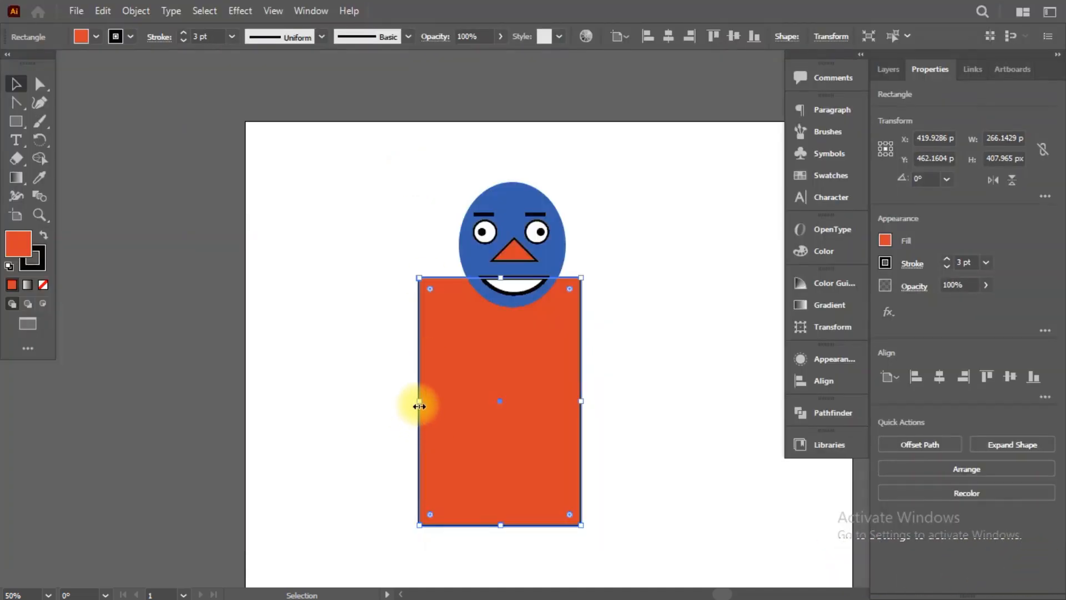
drag(420, 406, 454, 401)
drag(517, 525, 512, 435)
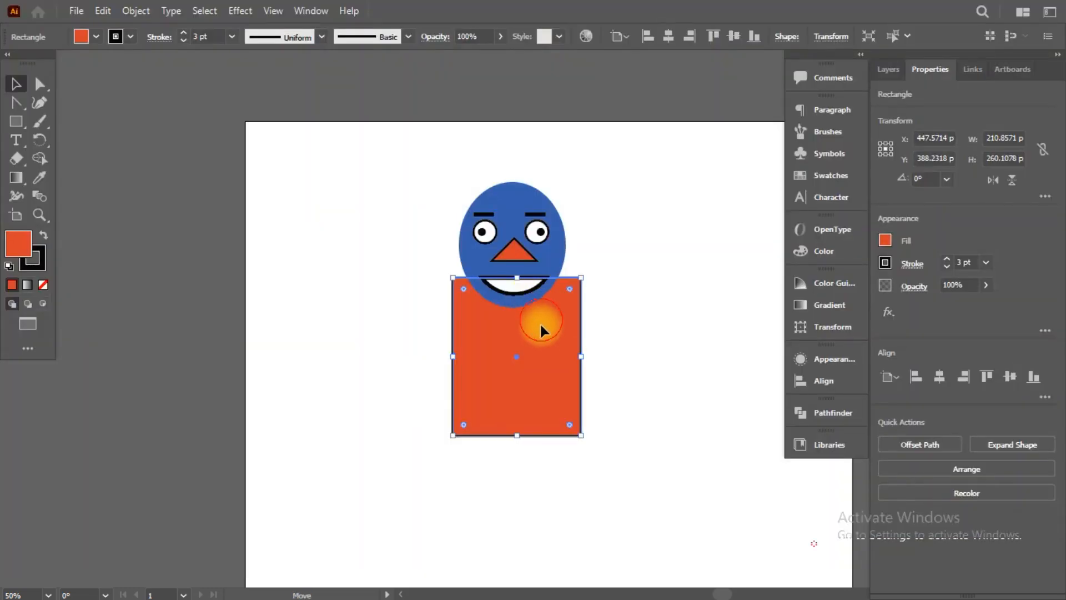
drag(543, 328, 543, 342)
click(730, 207)
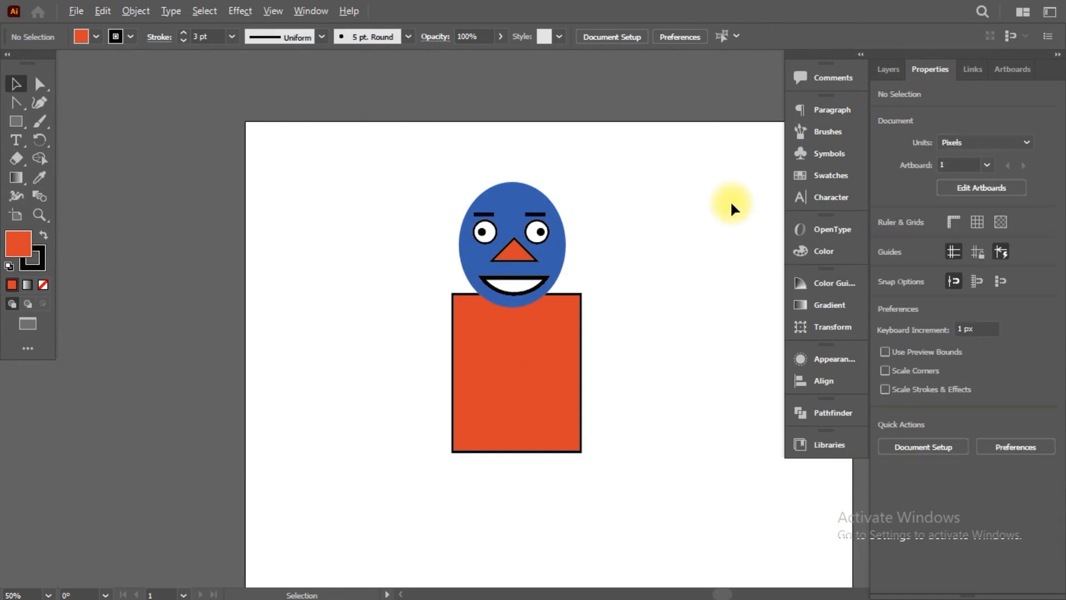
Step: Sample the head's blue, stroke-free appearance onto the body rectangle with the Eyedropper and check the reference screenshot
click(550, 353)
key(i)
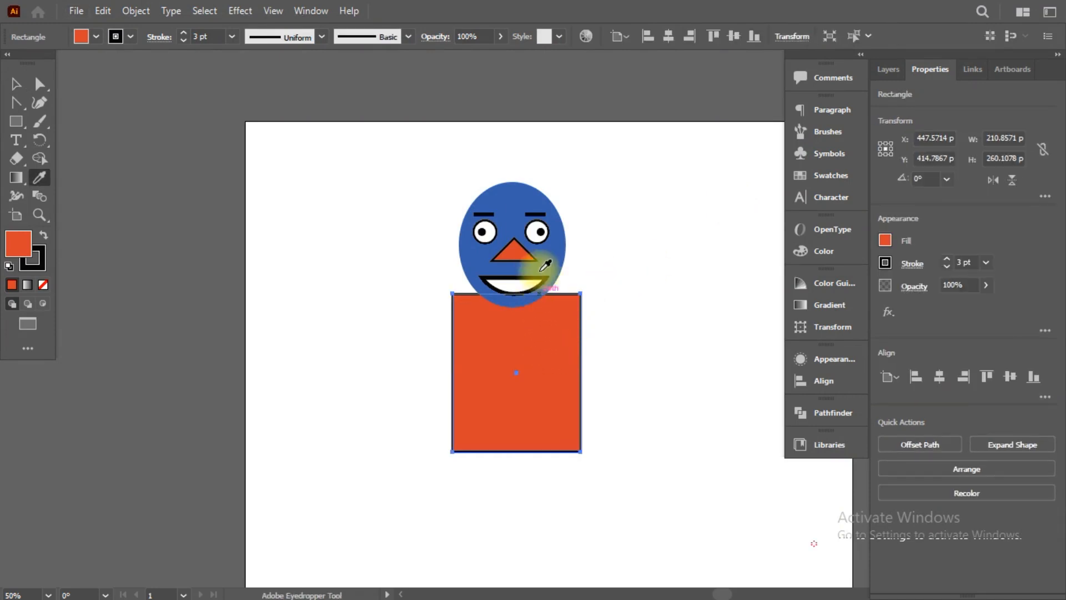
click(550, 247)
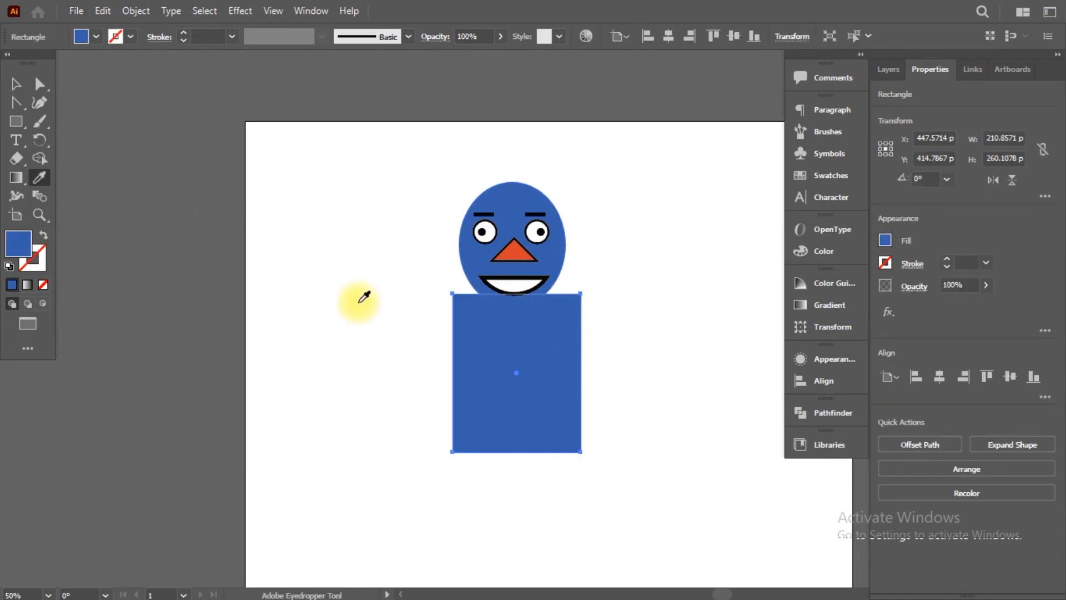
key(alt+Tab)
key(alt+Tab)
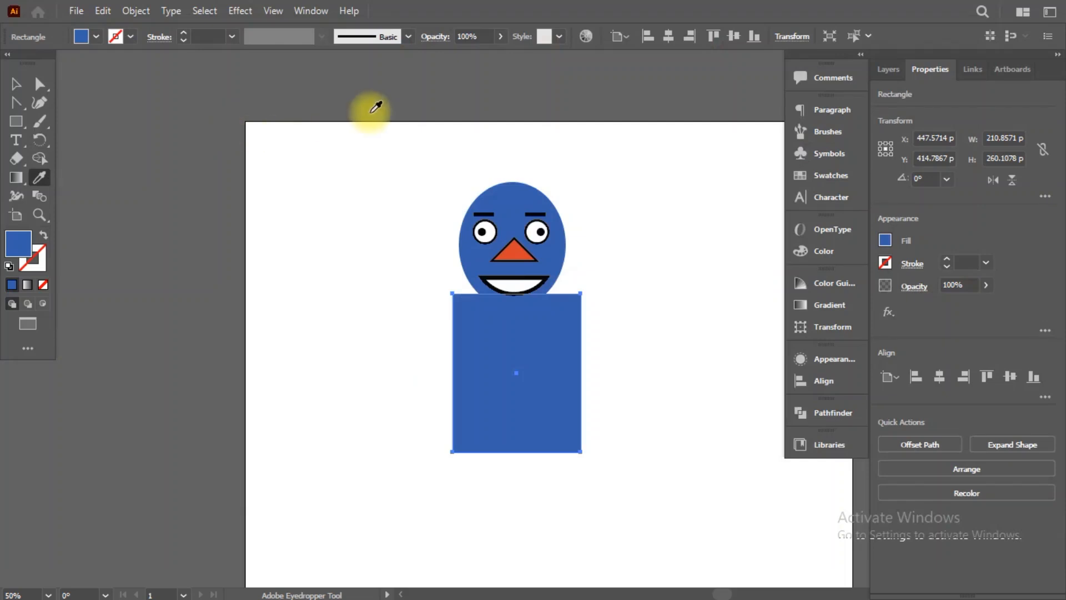
Step: Give the head ellipse a black stroke of 7 pt
click(22, 82)
click(530, 188)
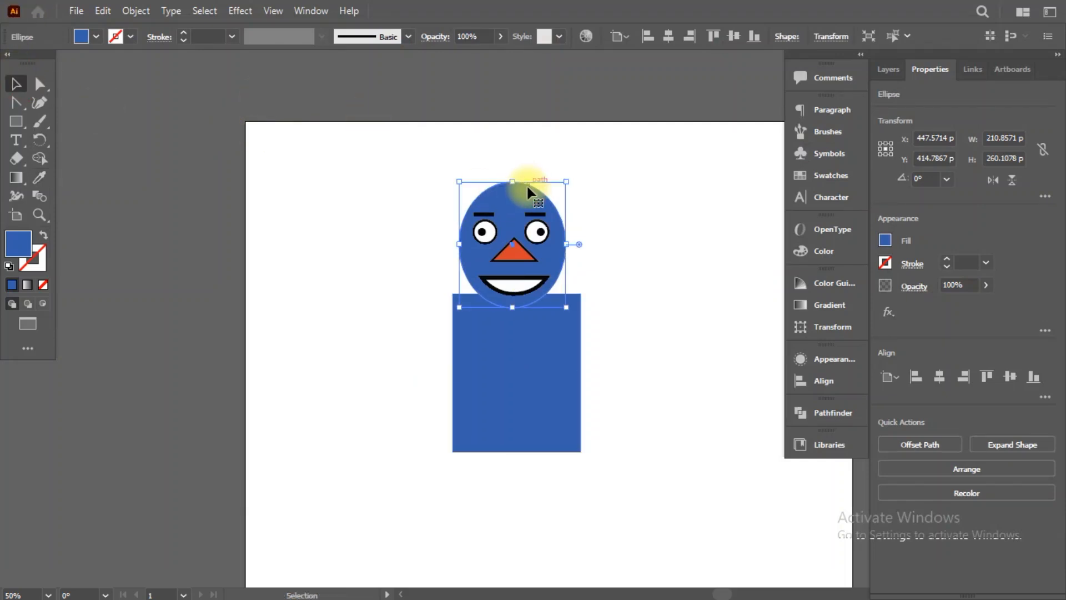
click(132, 39)
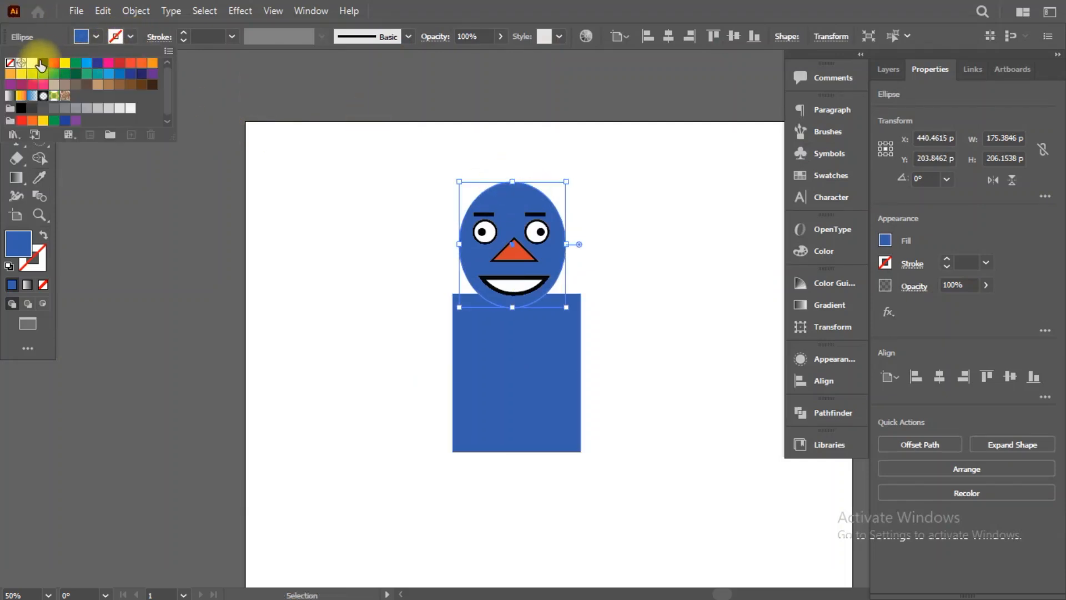
click(42, 64)
click(183, 33)
click(184, 34)
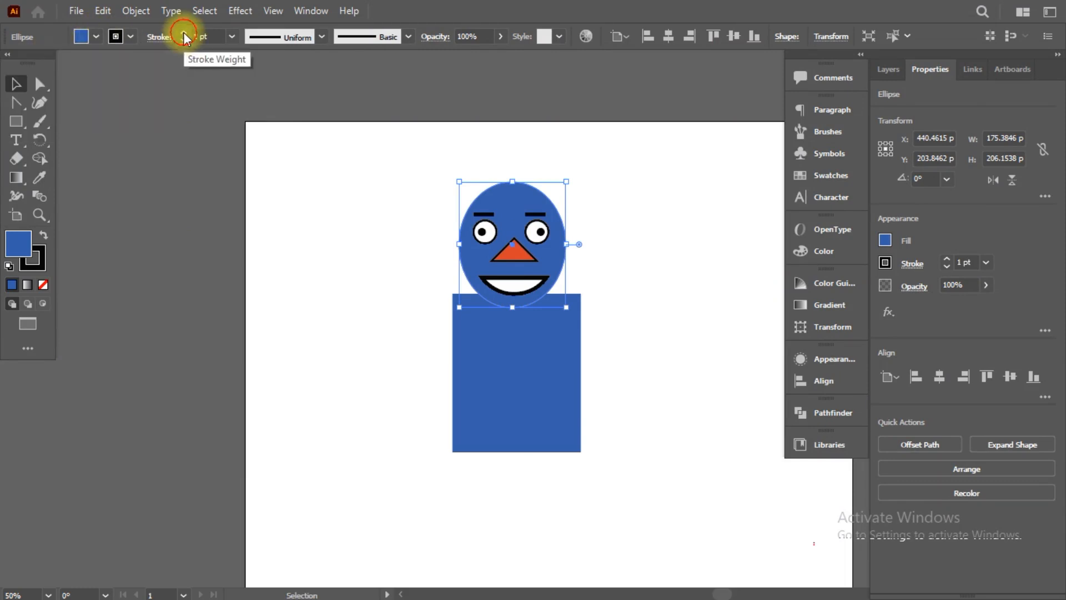
click(184, 33)
click(184, 33)
click(184, 34)
click(184, 33)
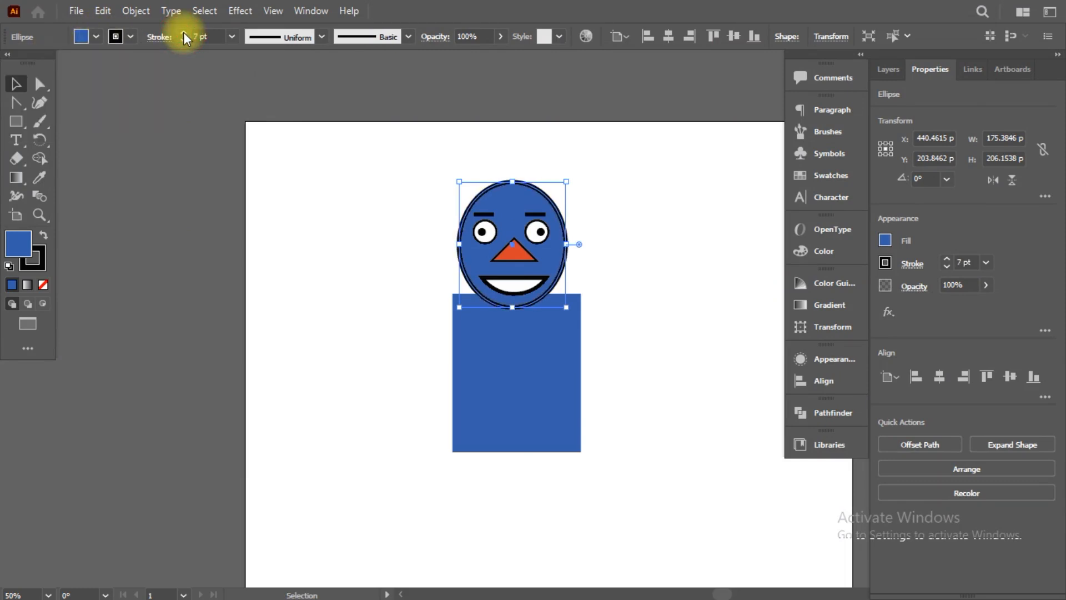
click(612, 312)
Step: Copy the head's blue fill and black 7 pt stroke onto the body, and nudge the body left to about X 445.6 px
click(496, 382)
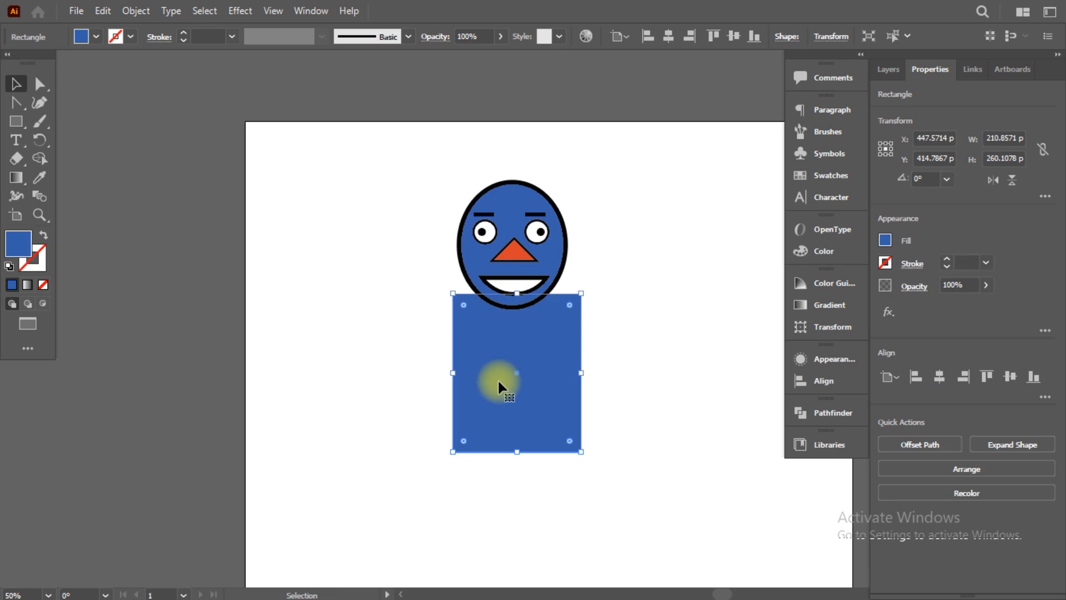
key(i)
click(527, 191)
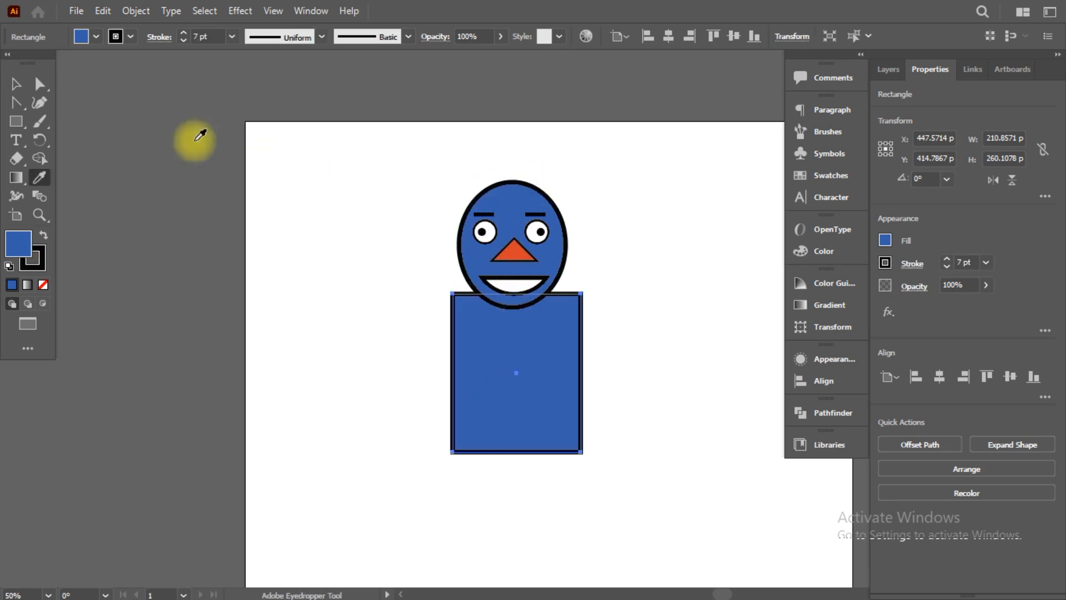
click(16, 84)
click(373, 326)
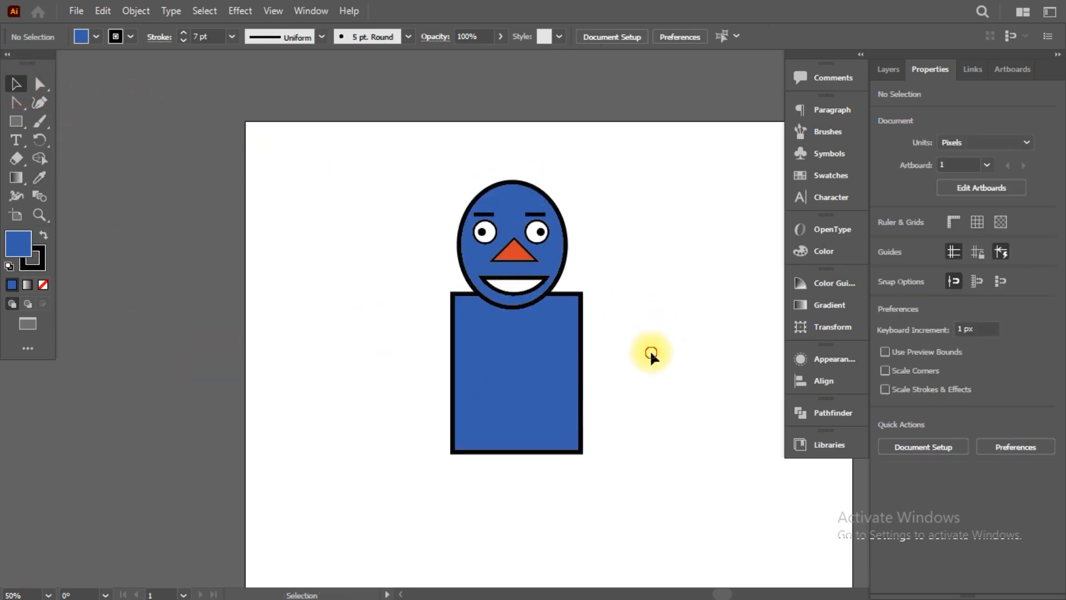
click(552, 391)
key(Left)
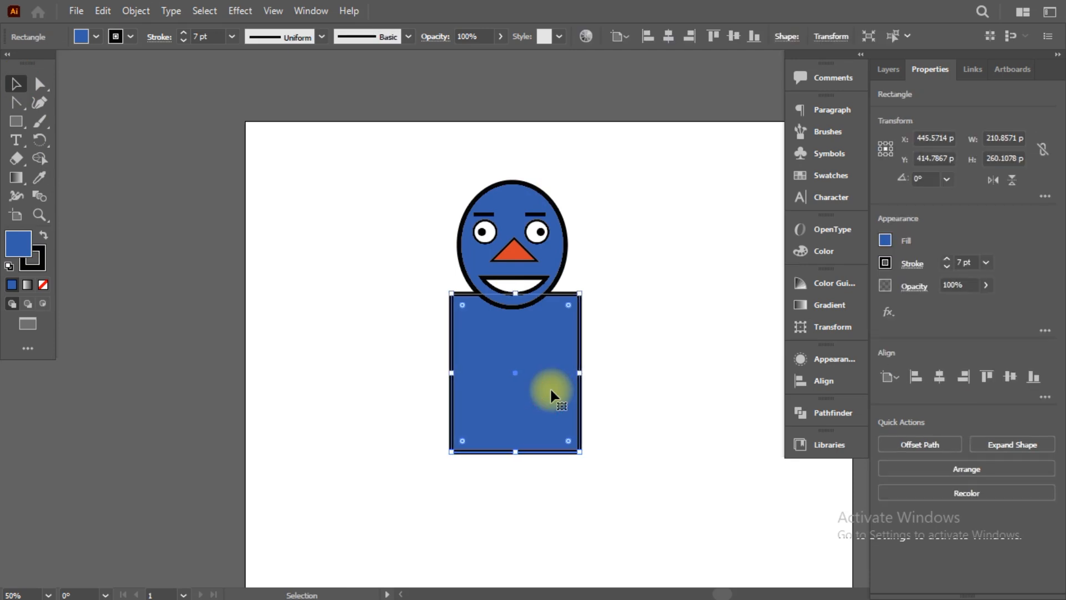
click(659, 317)
Step: Check the reference screenshot and draw a leg rectangle about 50 x 251 px overlapping the body's lower-left corner
key(alt+Tab)
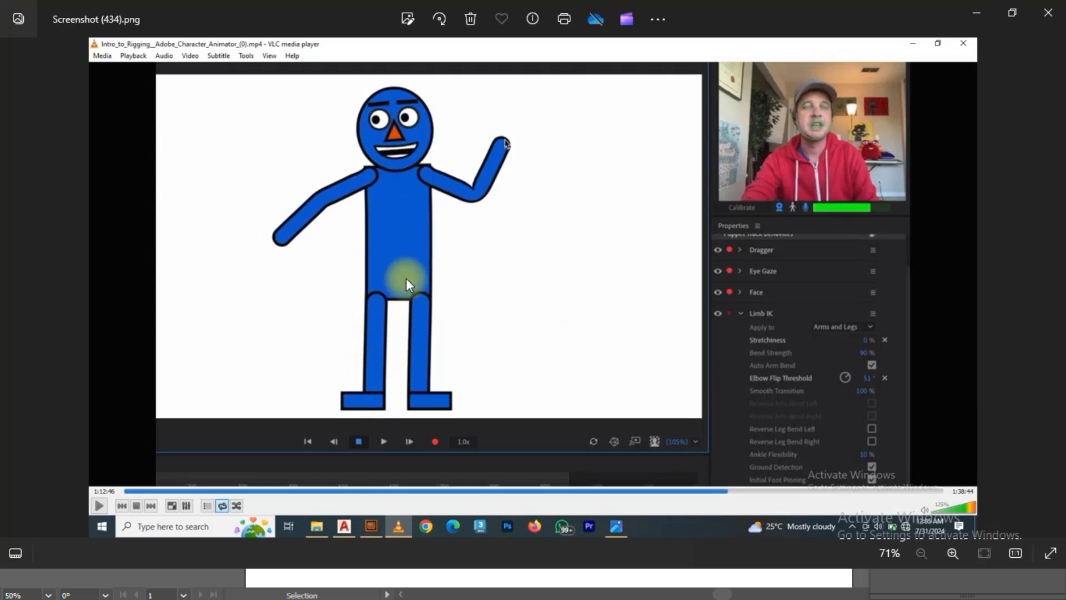
key(alt+Tab)
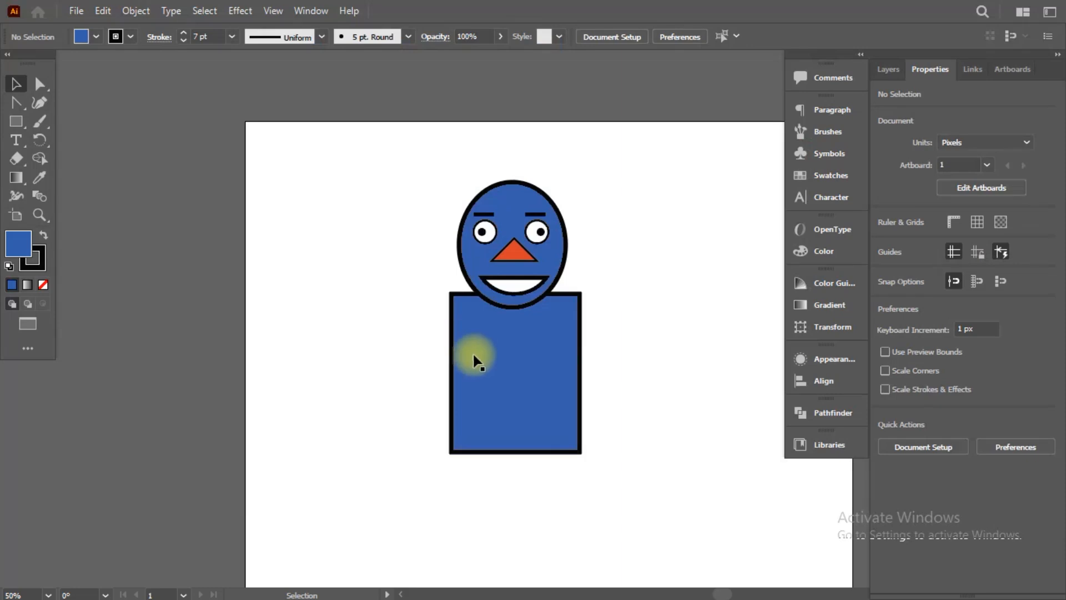
scroll(477, 367, down, 4)
scroll(483, 377, down, 1)
scroll(483, 377, up, 3)
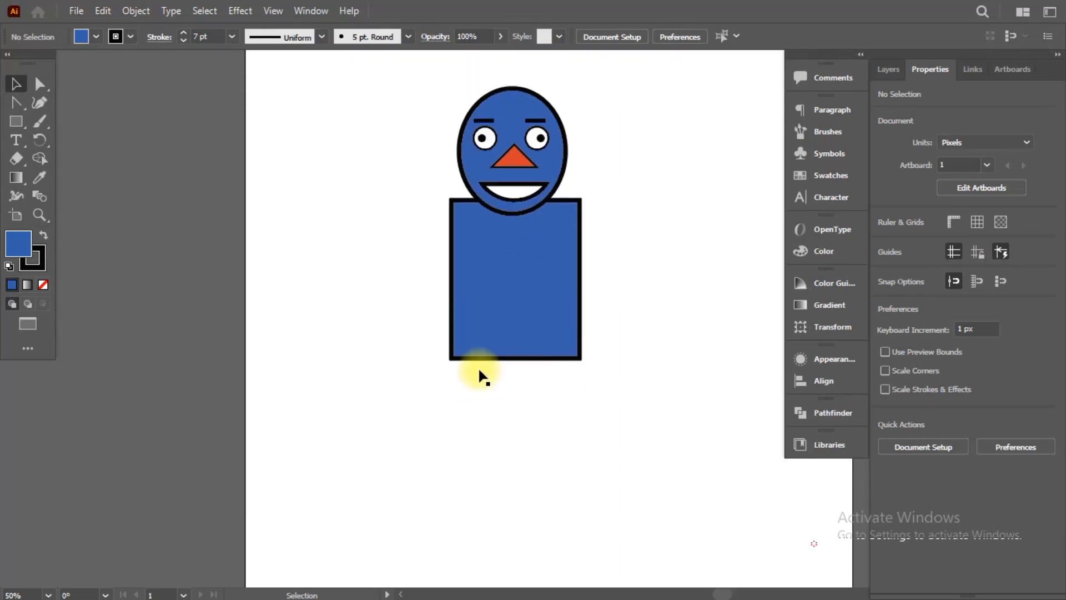
scroll(481, 376, down, 1)
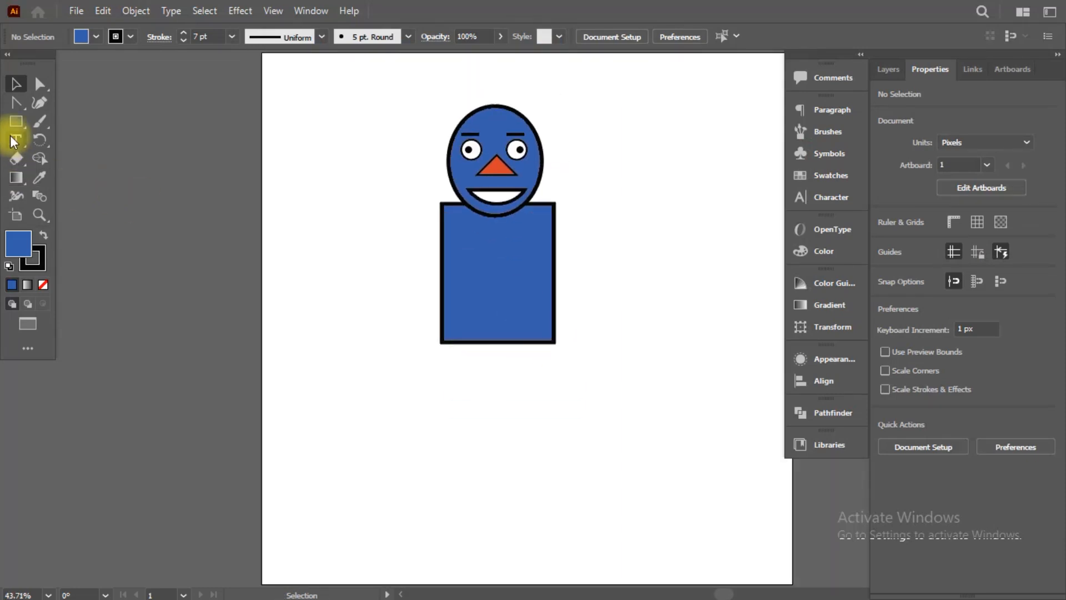
drag(13, 133, 87, 130)
click(85, 122)
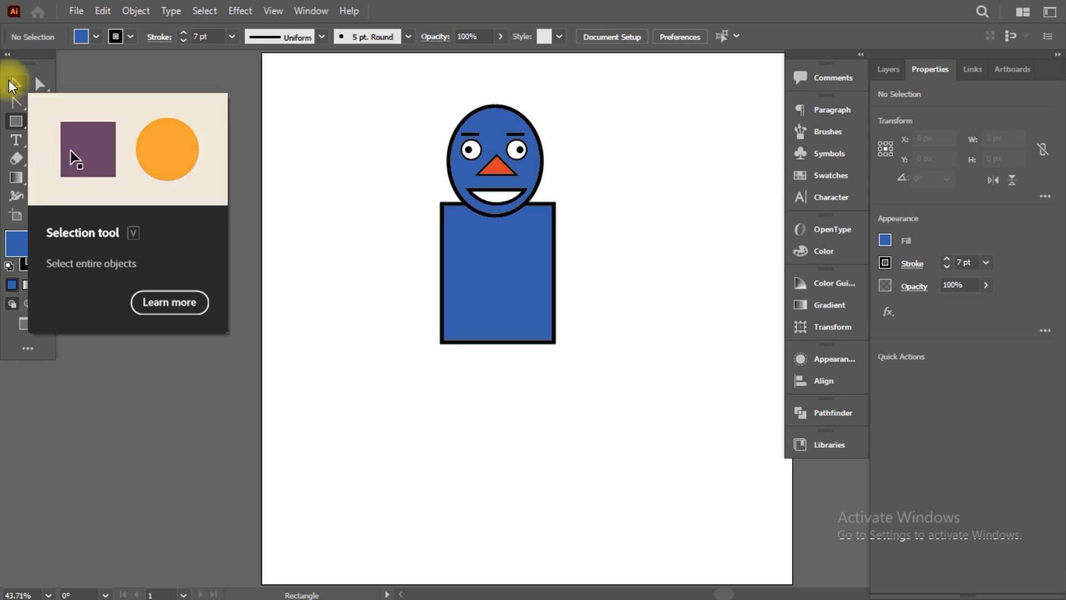
drag(449, 335, 470, 465)
Step: Compare the leg with the reference screenshot and extend it downward to a height of about 282 px
key(alt+Tab)
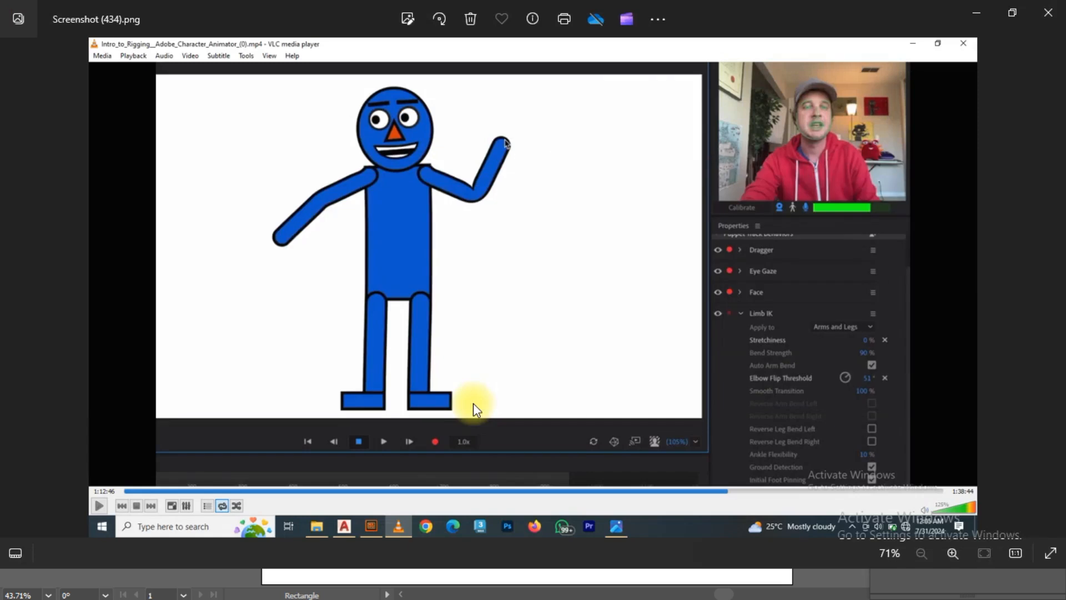
key(alt+Tab)
key(alt+Tab)
key(alt+Tab)
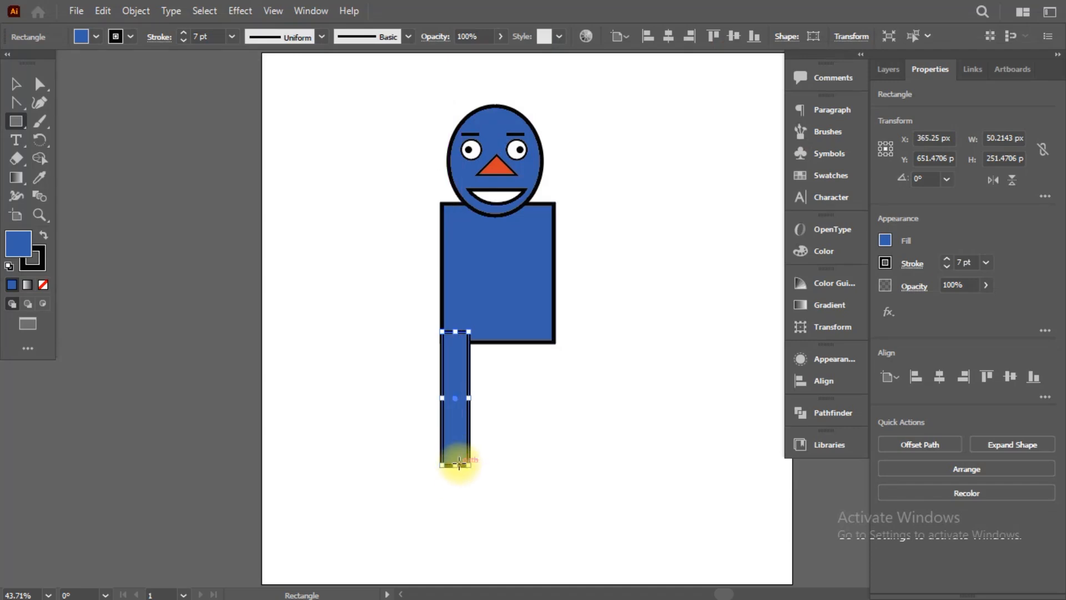
key(a)
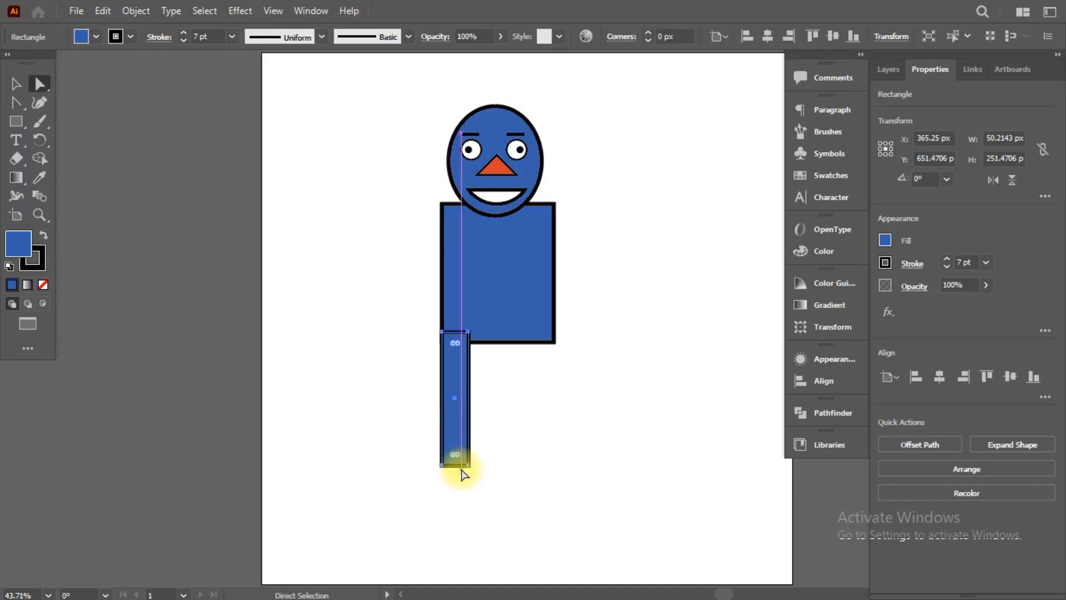
key(v)
drag(457, 464, 457, 482)
key(alt+Tab)
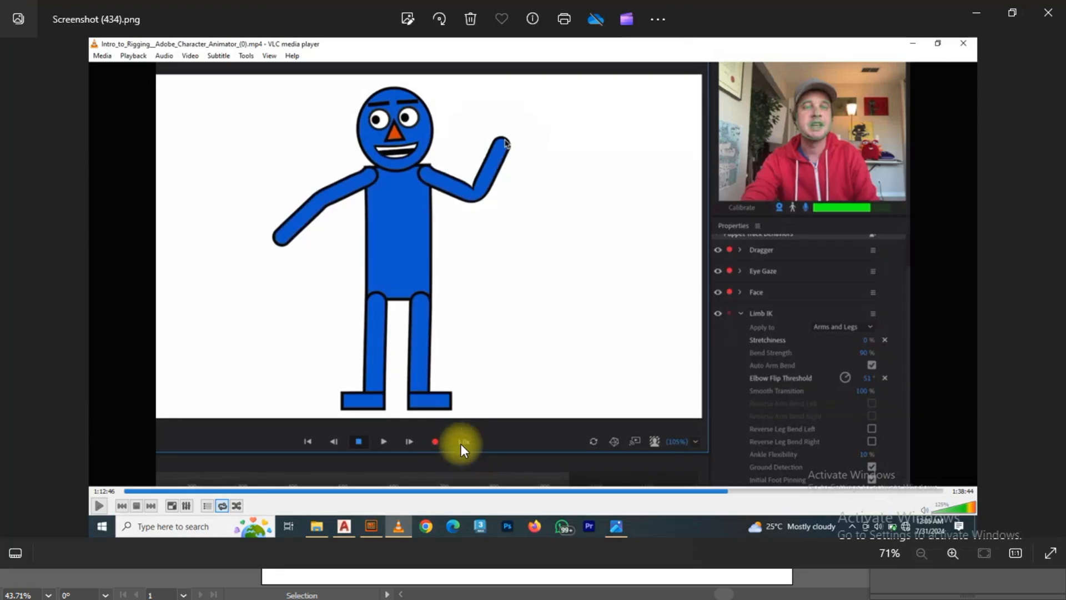
key(alt+Tab)
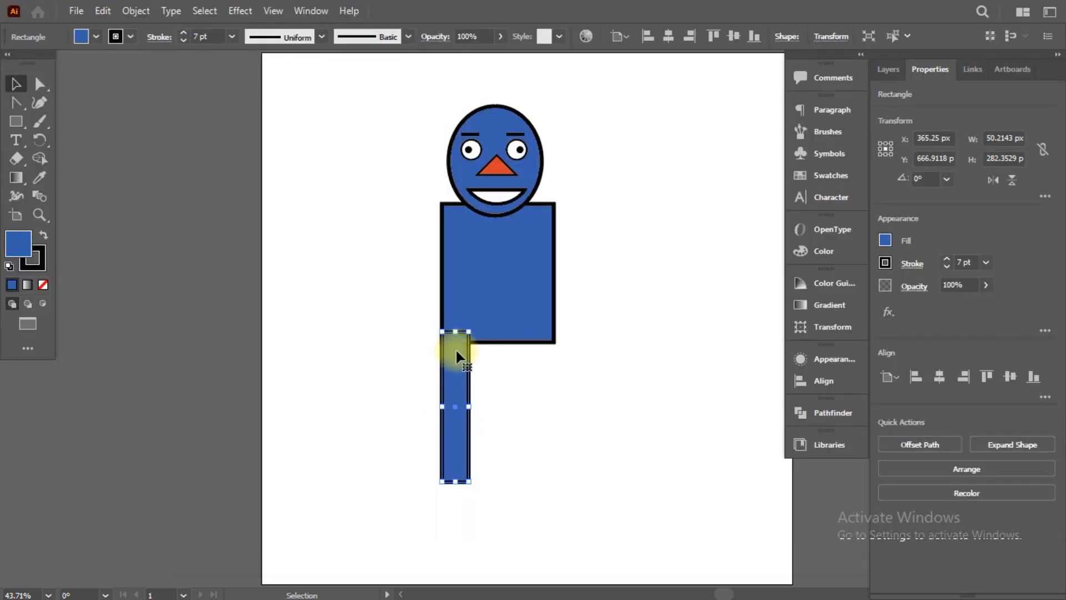
Step: Round the leg's two upper corners fully into a semicircular end and compare it with the reference screenshot
scroll(454, 350, up, 4)
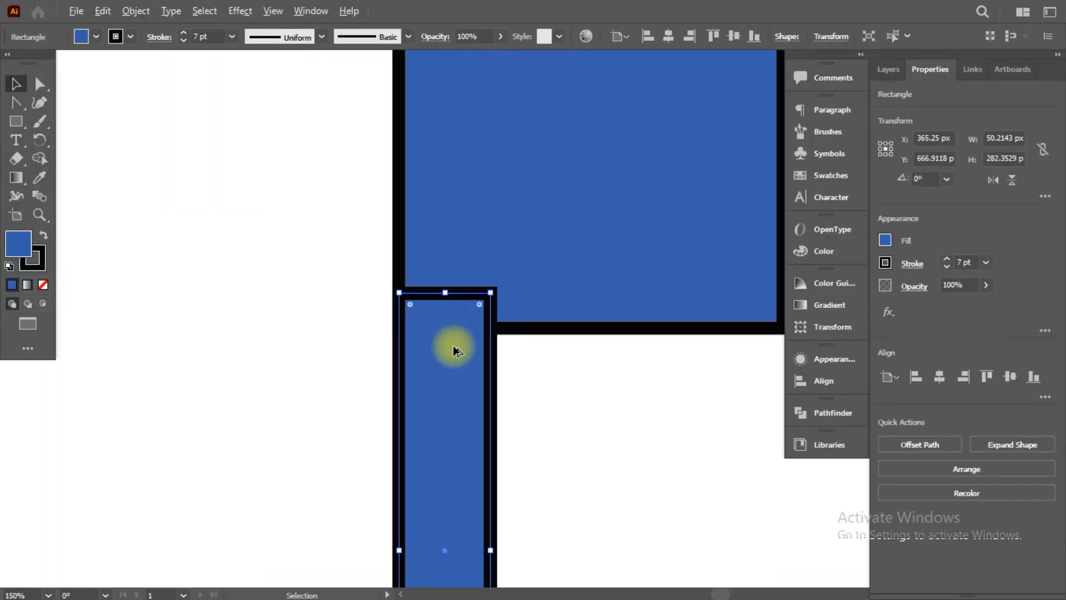
scroll(454, 351, down, 1)
key(a)
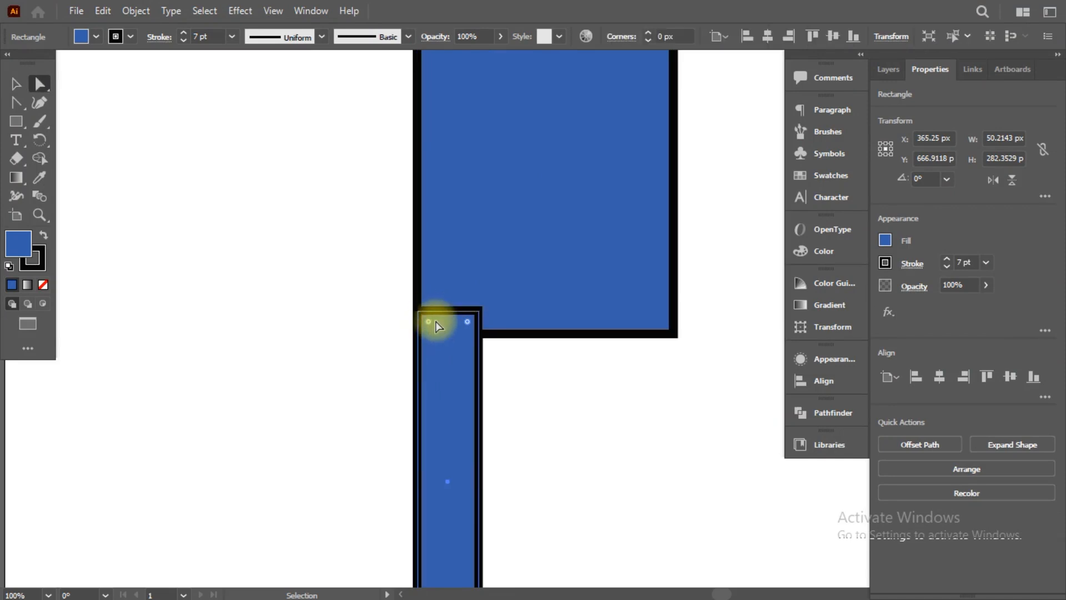
click(466, 323)
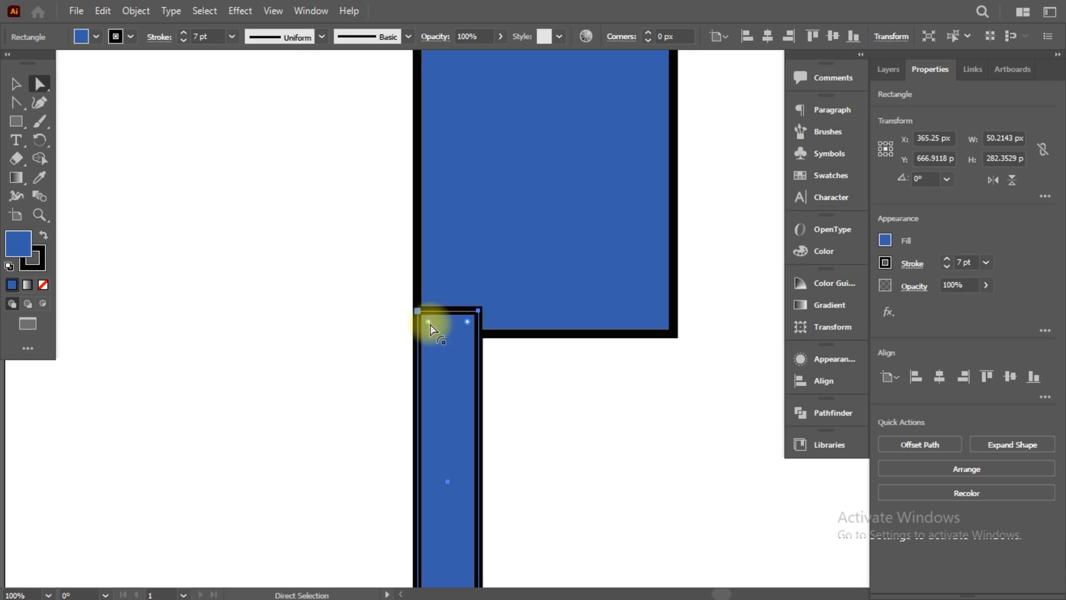
drag(431, 325, 429, 371)
click(543, 392)
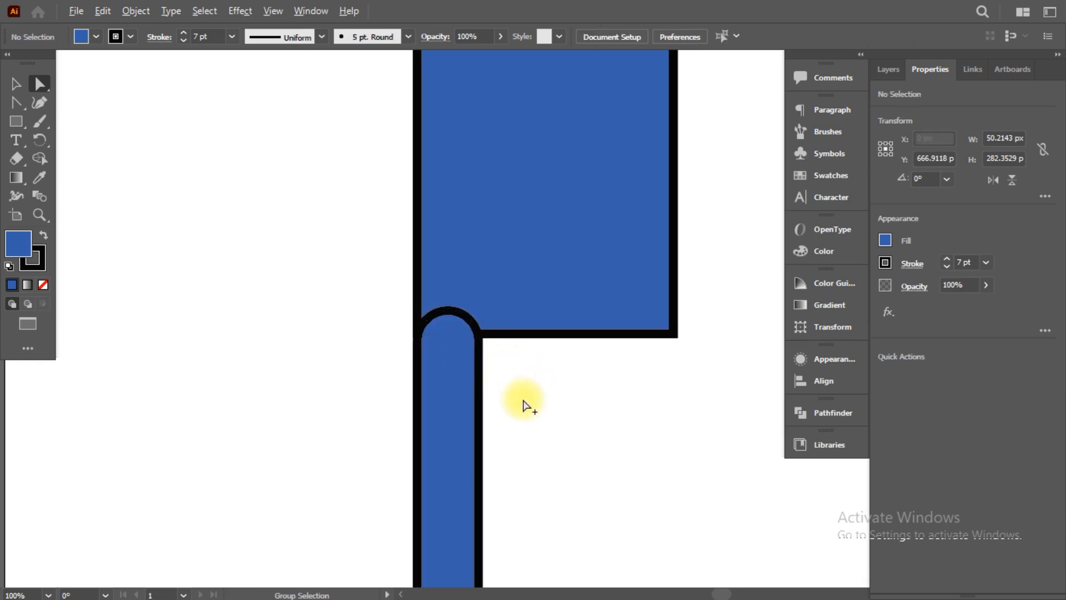
scroll(524, 404, down, 2)
key(alt+Tab)
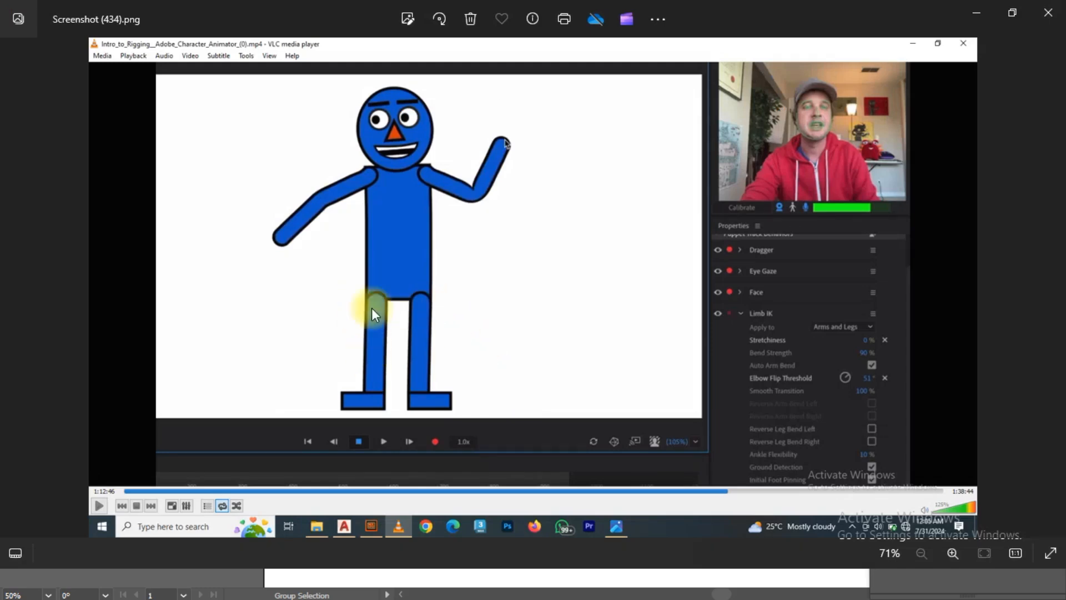
Step: Compare the leg with the reference screenshot and draw a foot rectangle about 146 x 46 px extending left from the leg's lower-right corner
key(alt+Tab)
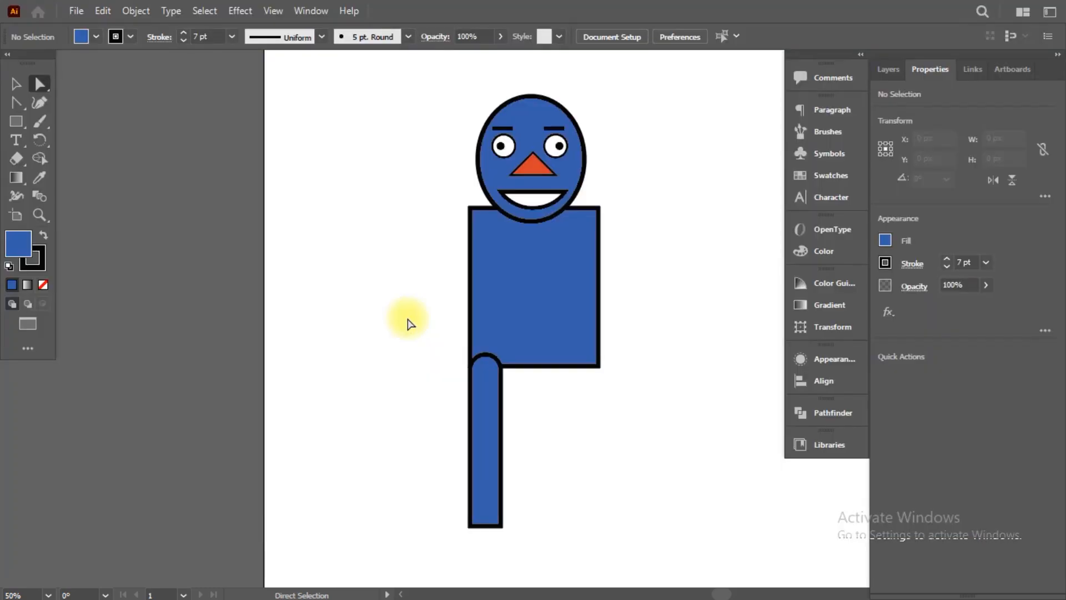
click(492, 460)
key(alt+Tab)
key(alt+Tab)
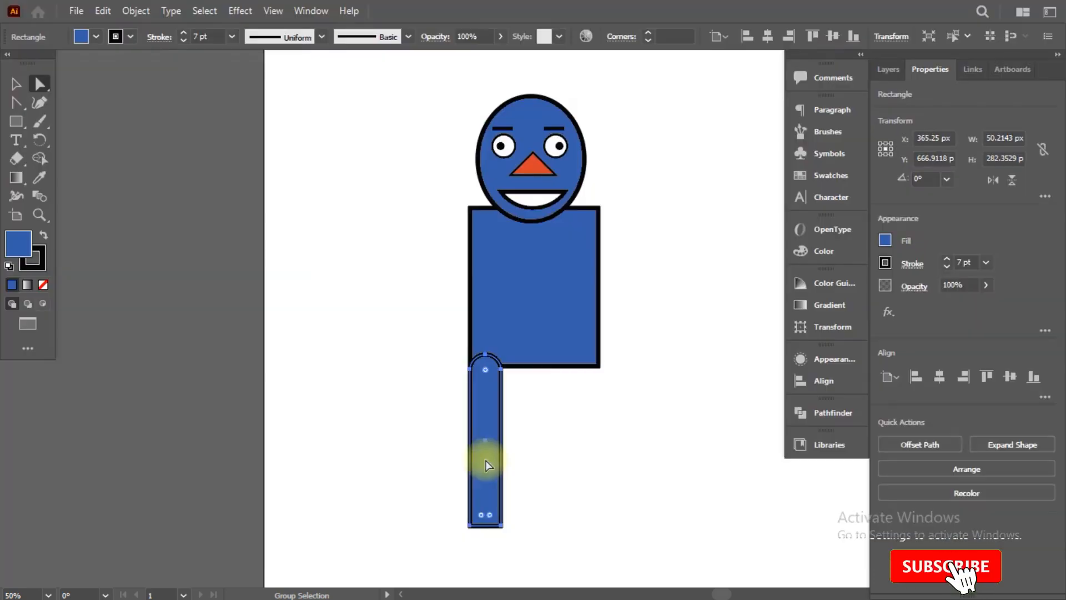
drag(10, 119, 79, 119)
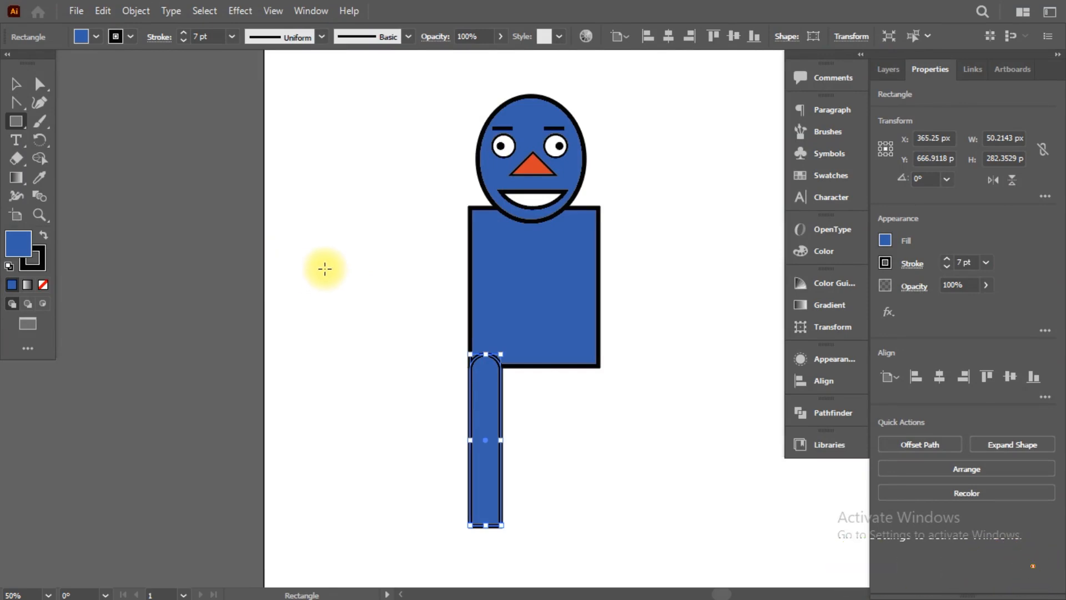
key(v)
click(325, 277)
click(16, 140)
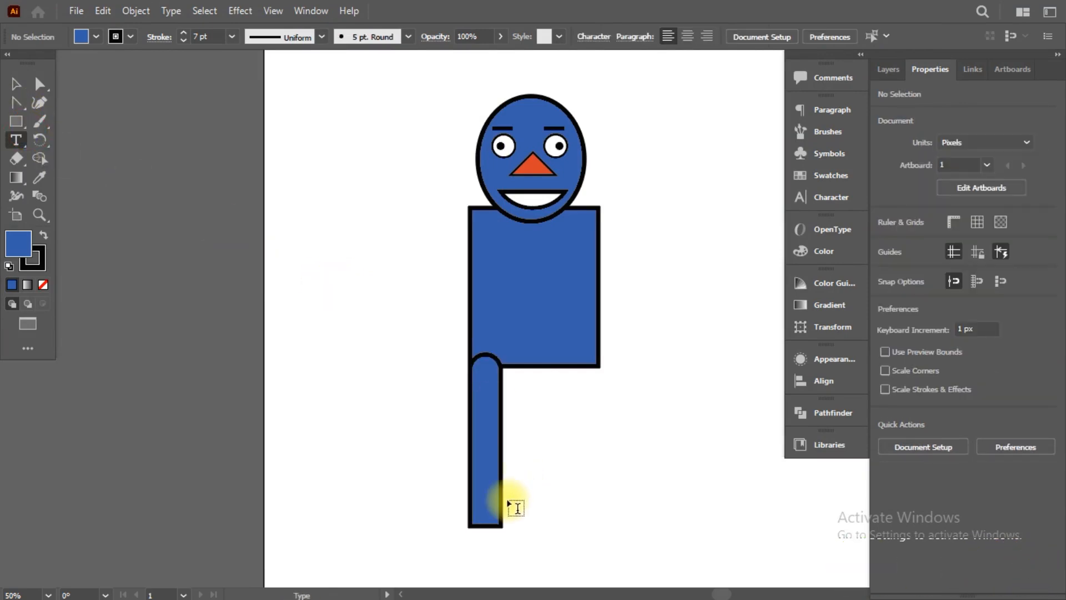
click(16, 121)
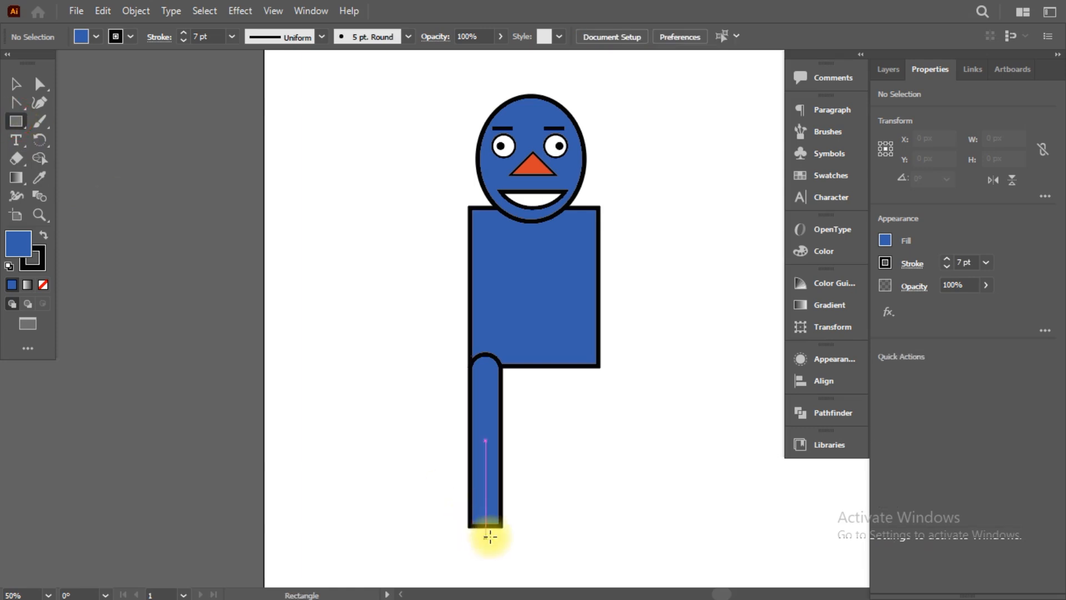
drag(502, 527, 412, 496)
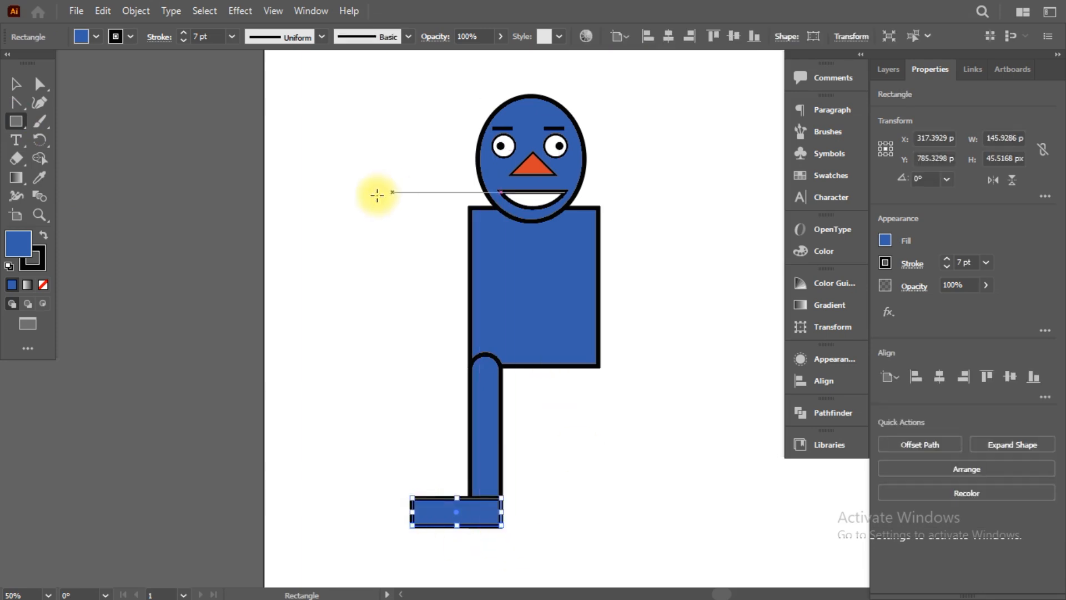
Step: Check the reference screenshot and duplicate the leg and foot sideways beneath the body's lower-right corner, centred at about X 481 px
click(16, 83)
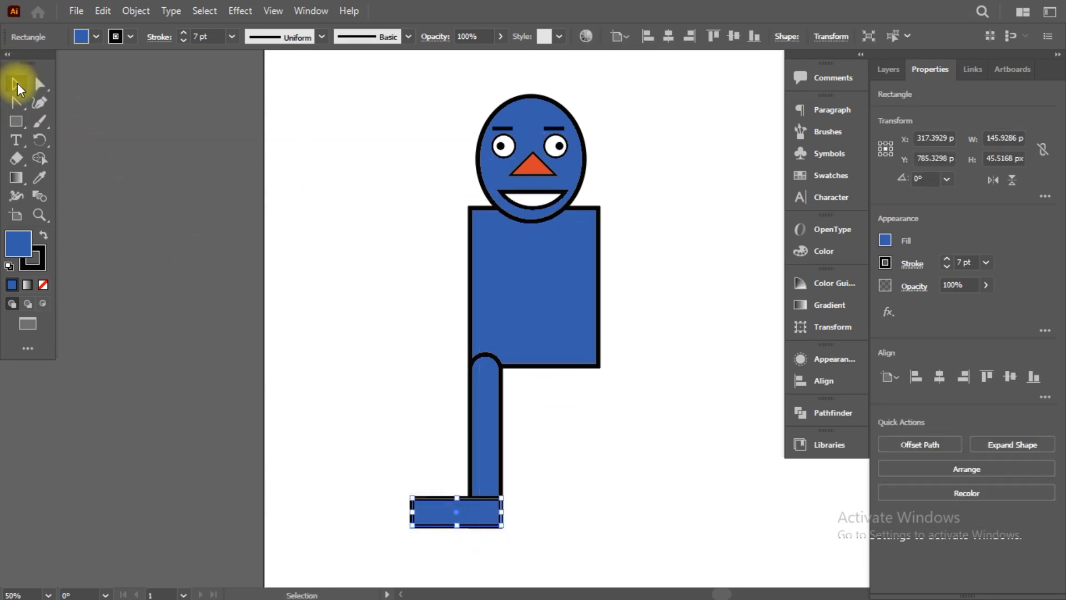
click(317, 404)
key(alt+Tab)
key(alt+Tab)
drag(529, 532, 423, 465)
drag(489, 471, 587, 465)
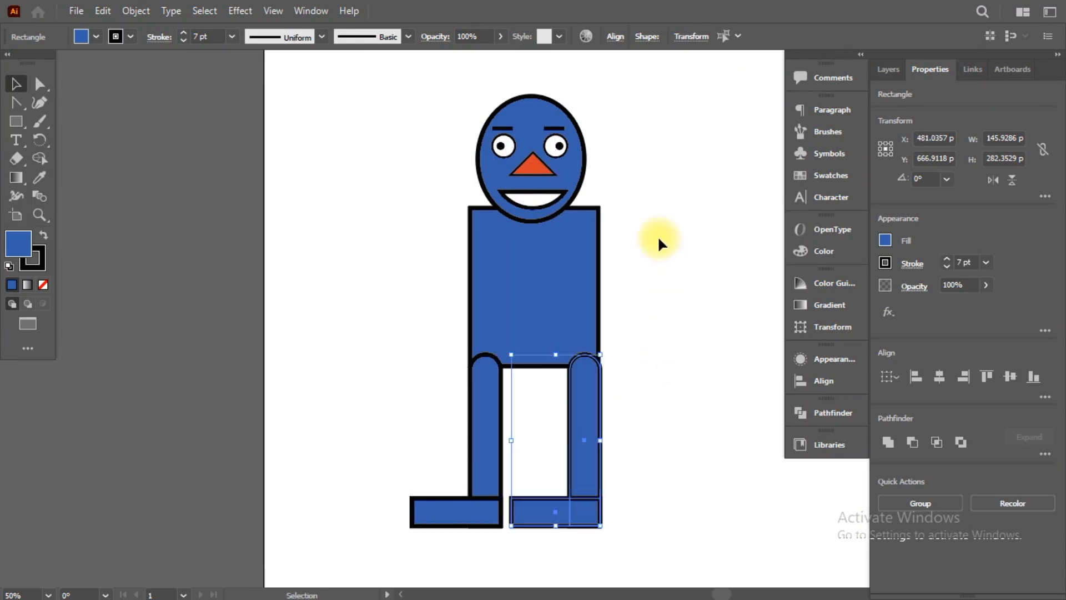
click(304, 239)
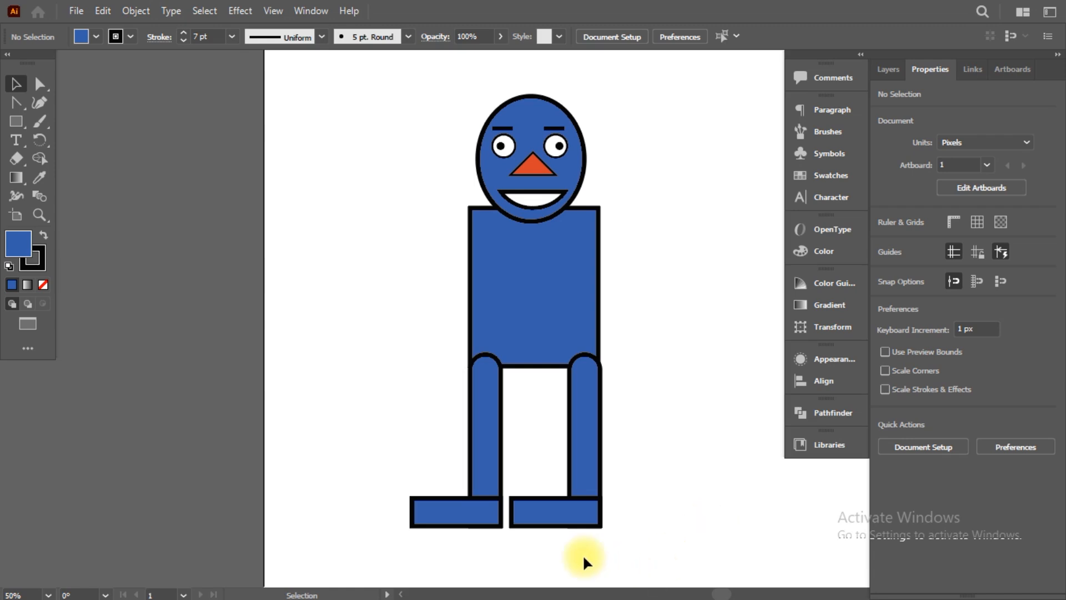
Step: Try to shift the copied foot to the right and undo the moves
drag(548, 512, 608, 508)
click(715, 493)
key(ctrl+z)
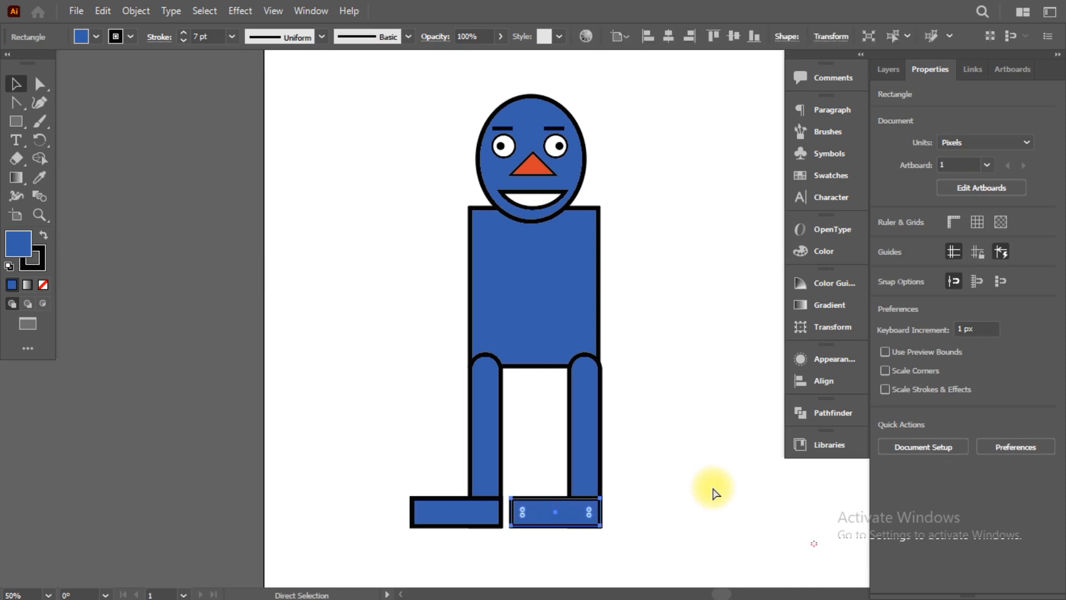
click(663, 472)
click(541, 509)
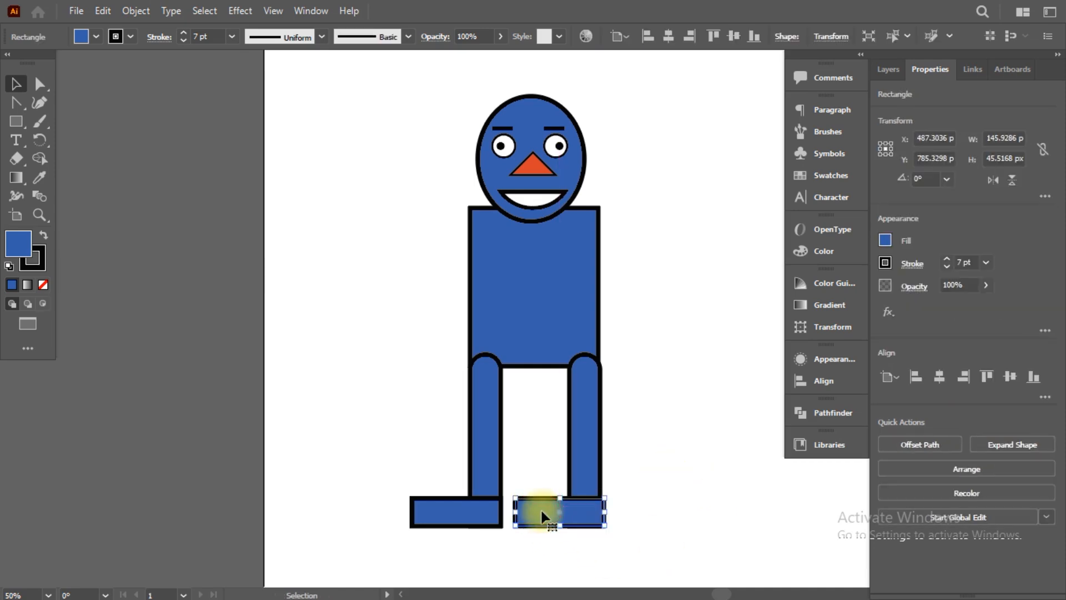
key(a)
key(ctrl+z)
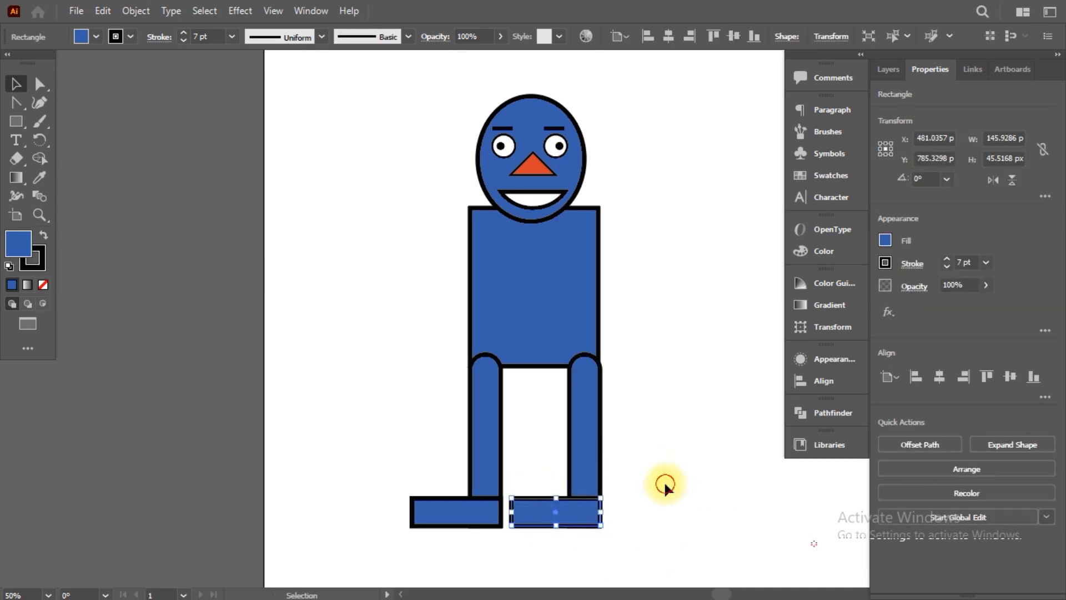
click(665, 481)
click(540, 510)
right_click(541, 510)
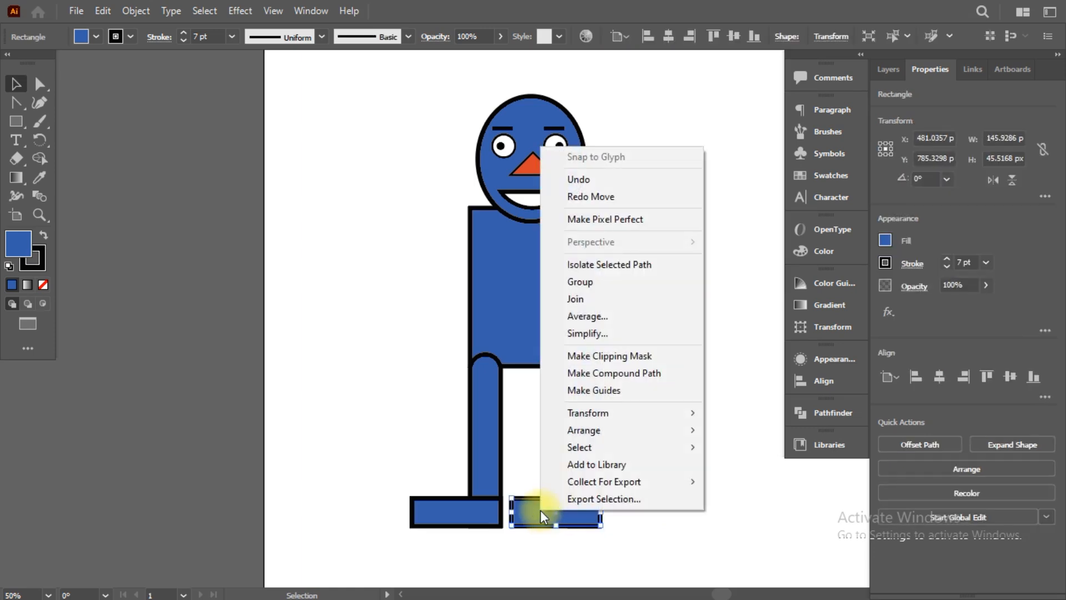
mouse_move(610, 431)
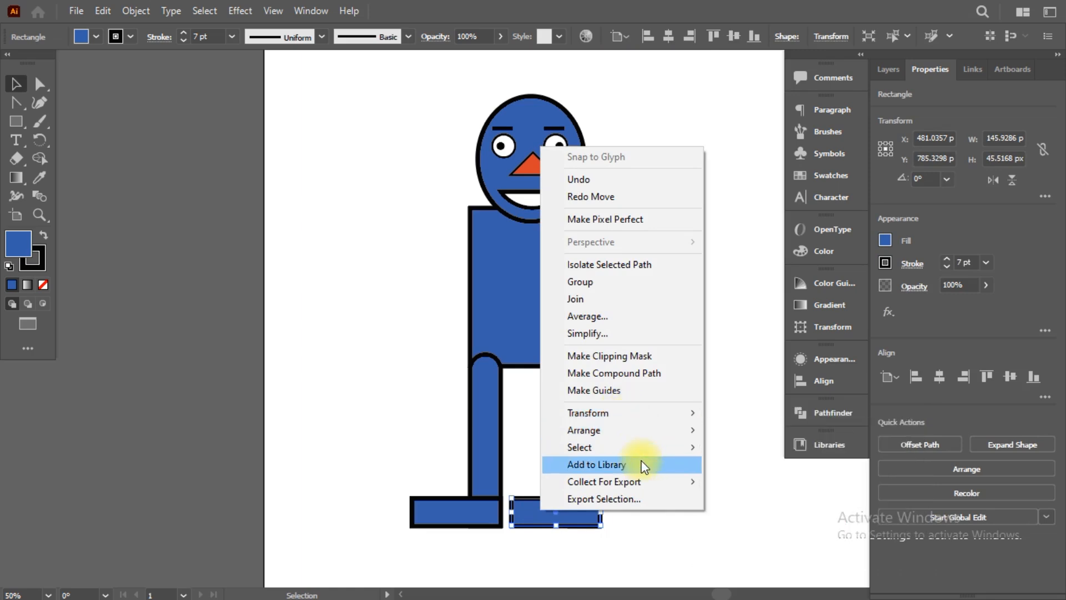
click(771, 394)
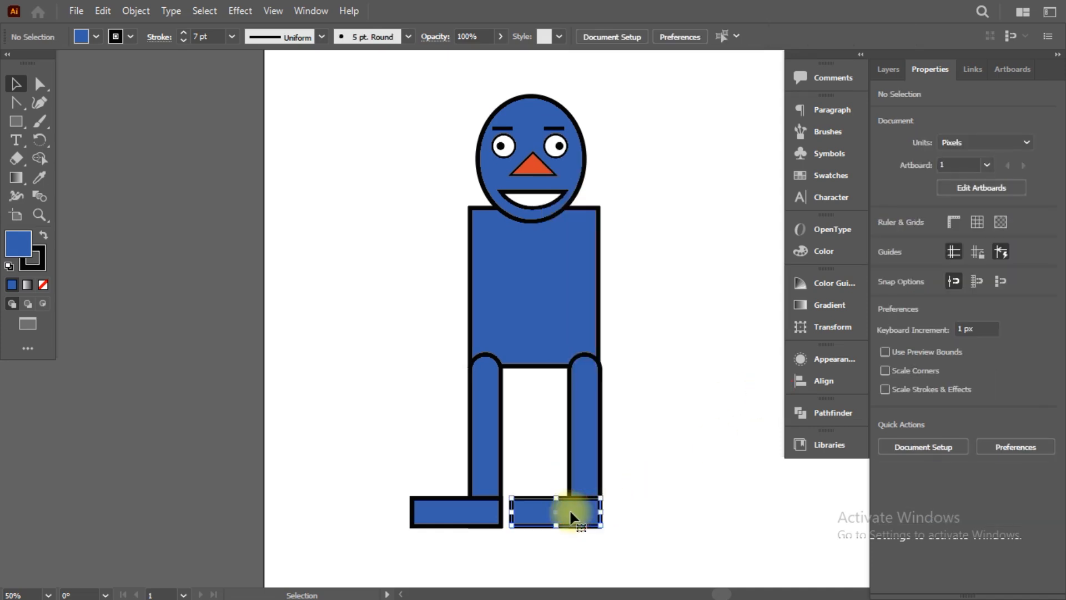
right_click(571, 511)
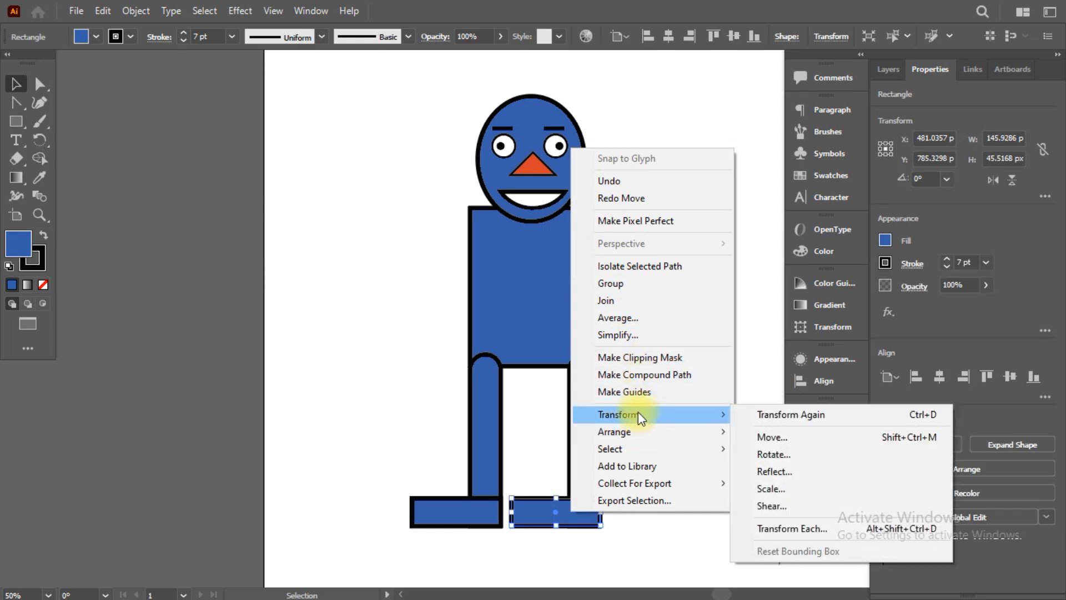
click(781, 472)
drag(541, 173, 691, 173)
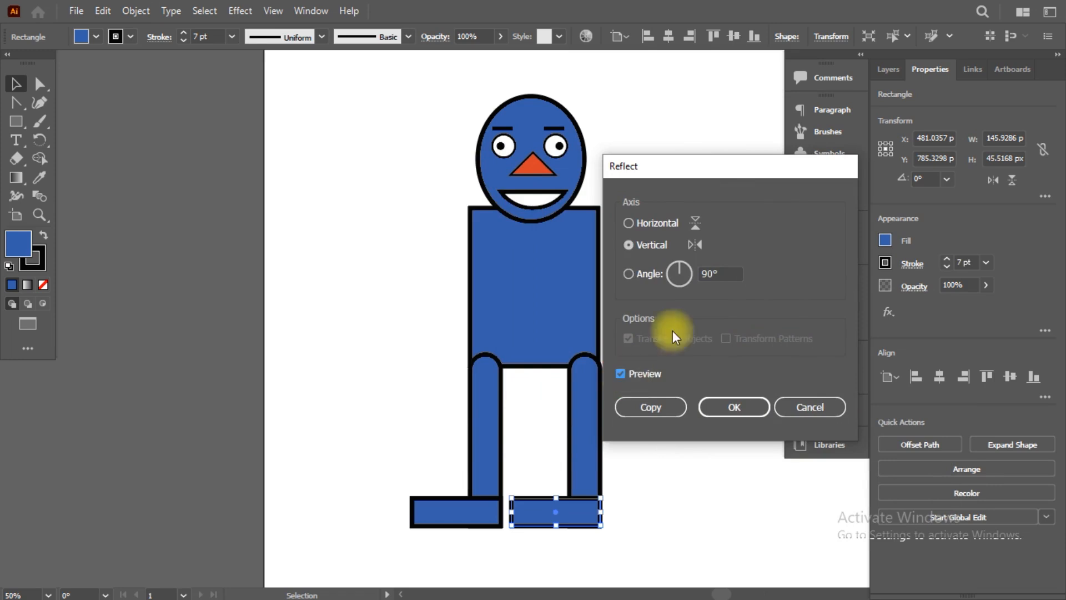
drag(684, 261, 702, 275)
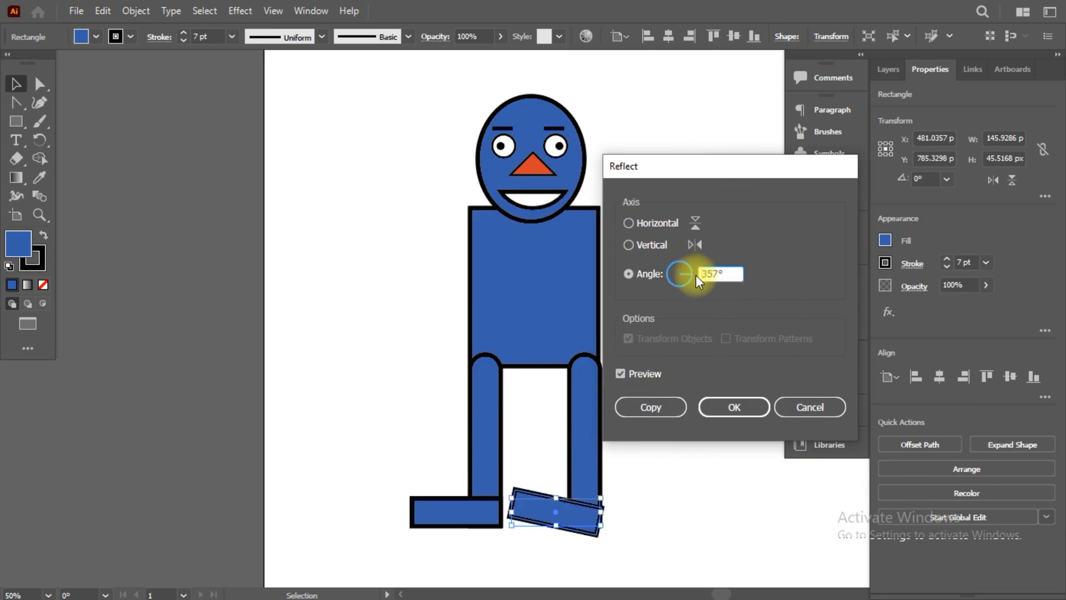
drag(731, 275, 687, 275)
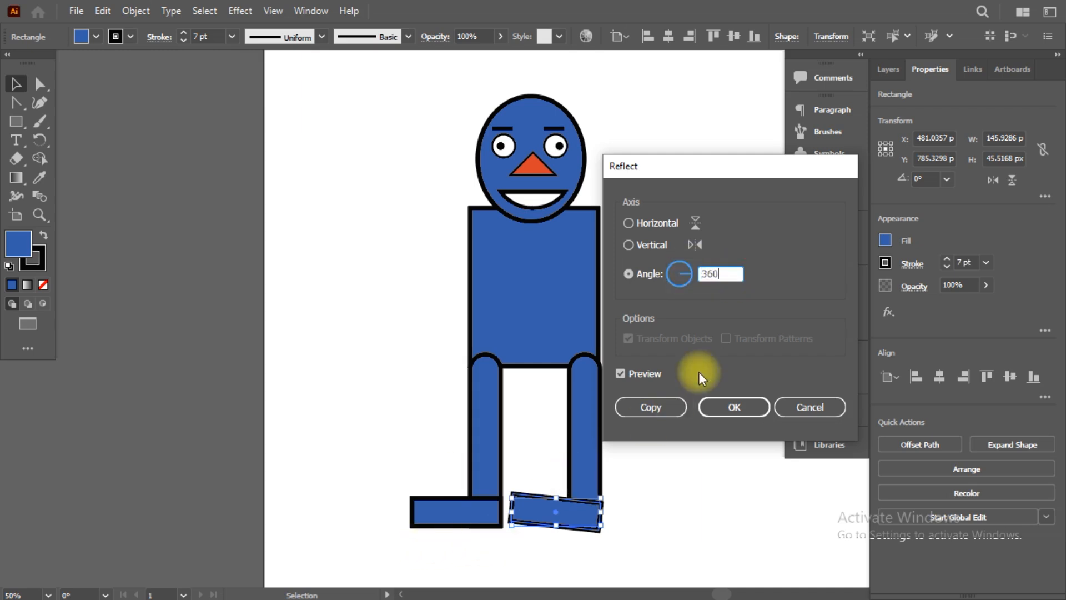
click(821, 406)
Step: Reflect the copied foot about an axis angle of 180°
right_click(584, 513)
mouse_move(662, 417)
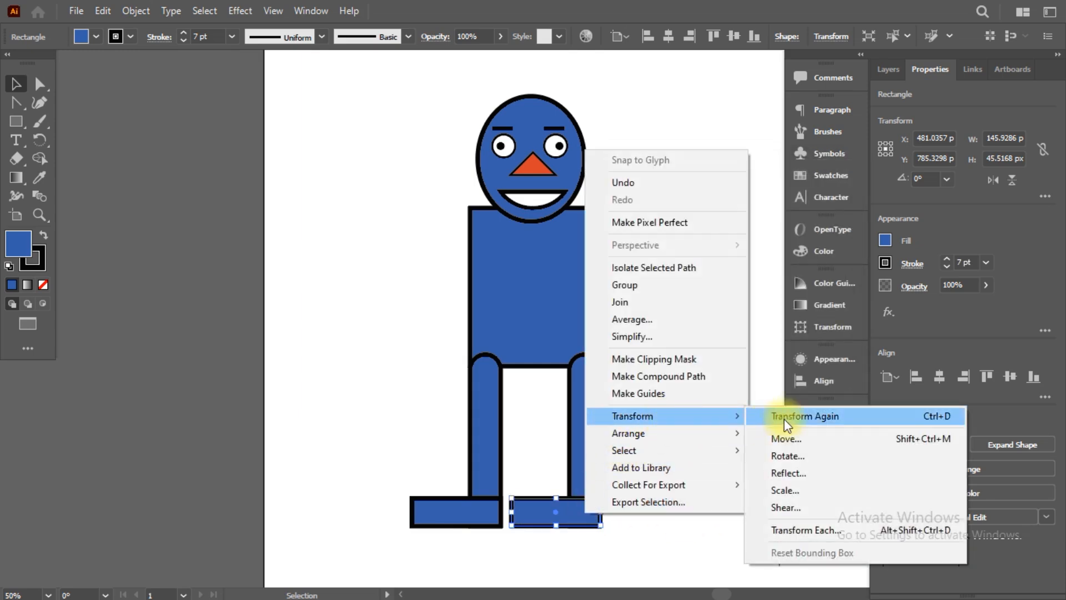
click(796, 473)
click(719, 270)
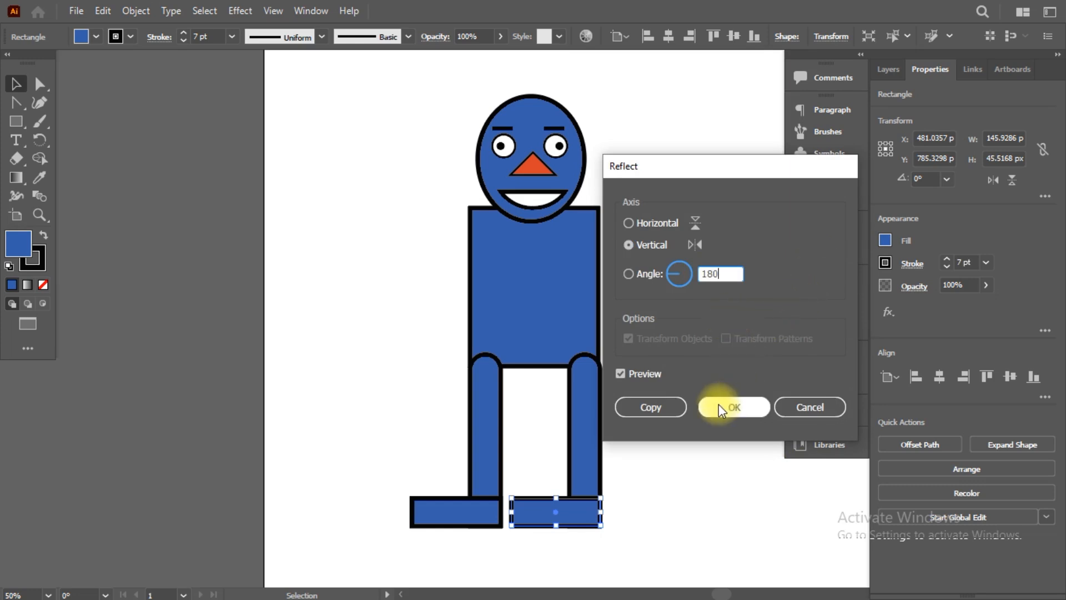
click(622, 374)
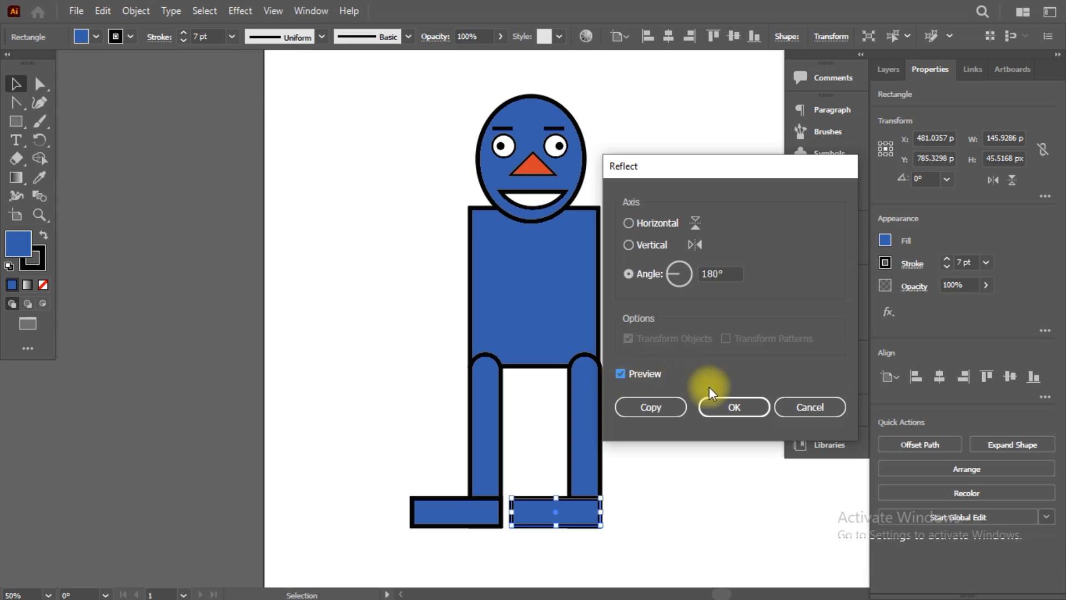
click(739, 408)
Step: Move the copied foot outward to the right until its left edge lines up with the right leg's left edge
right_click(577, 506)
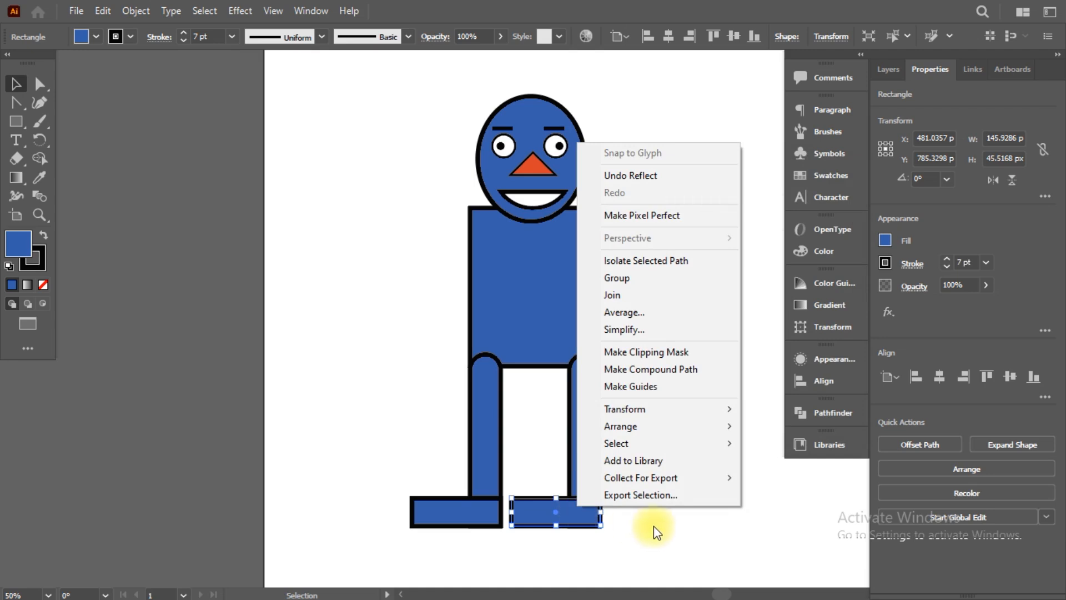
click(624, 519)
click(564, 503)
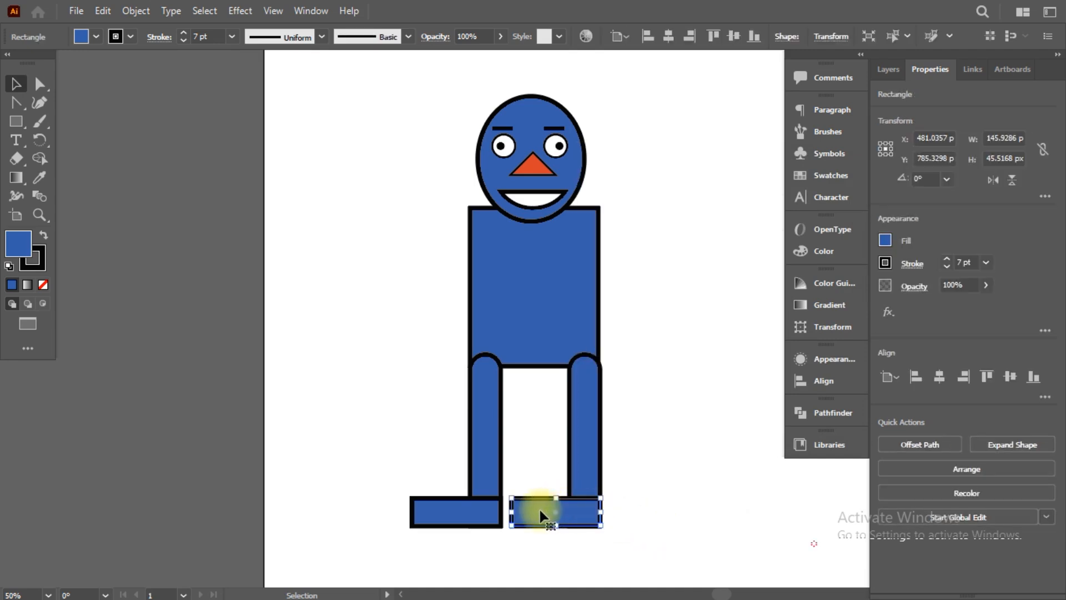
drag(538, 509, 597, 509)
click(709, 434)
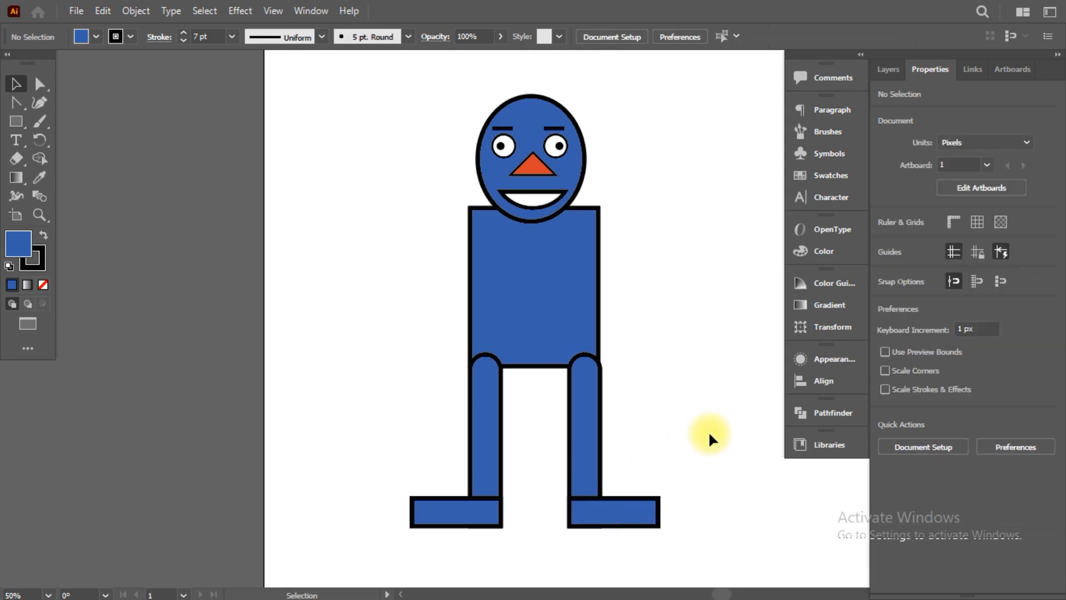
Step: Check the arms in the reference screenshot, try to place the left leg shape beside the body as an arm, and undo it
key(alt+Tab)
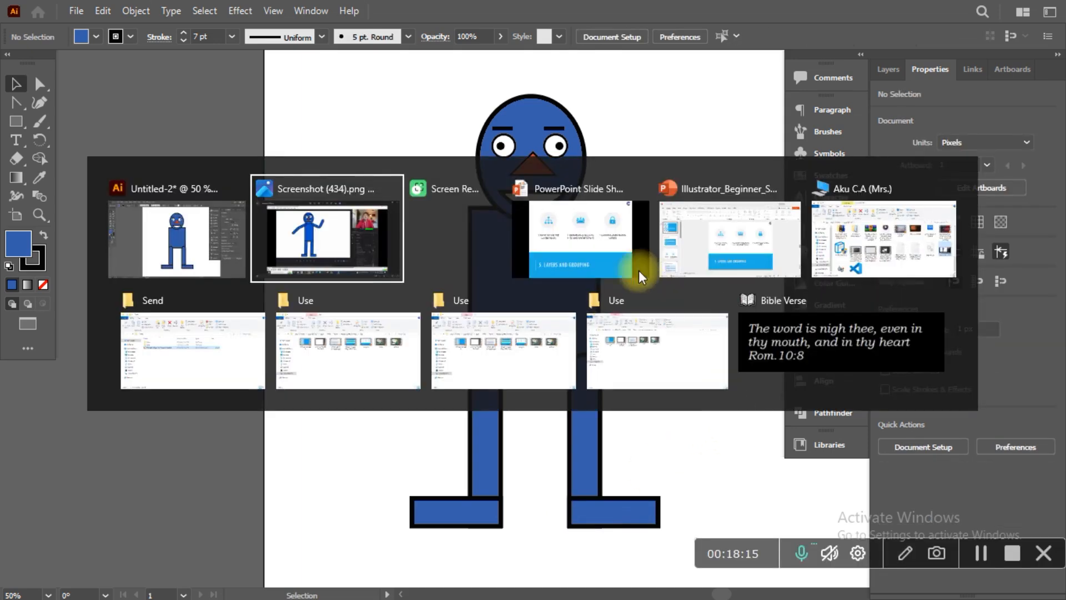
click(333, 247)
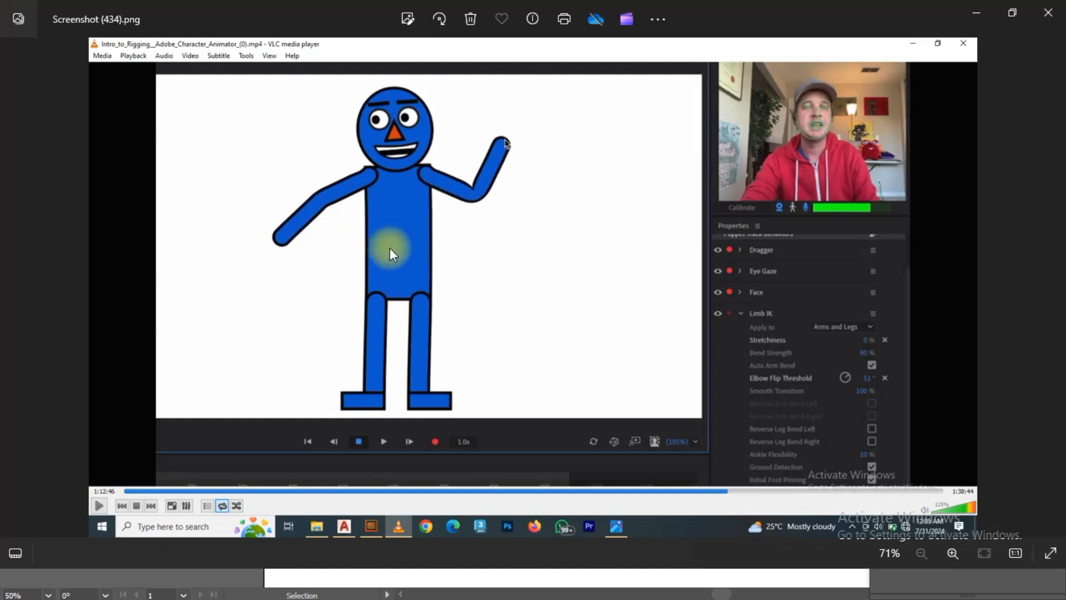
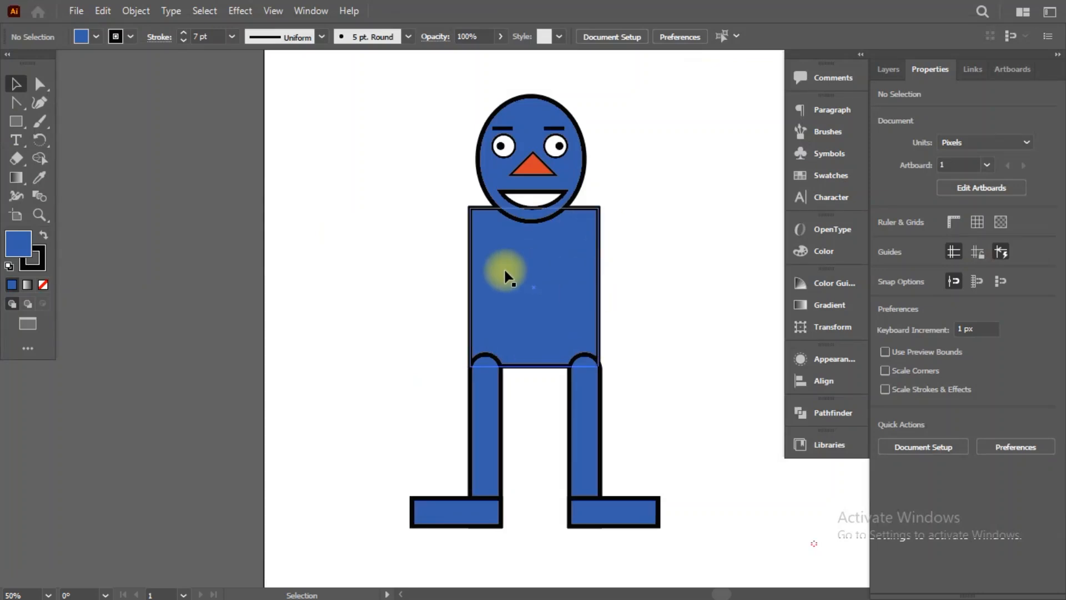
click(483, 451)
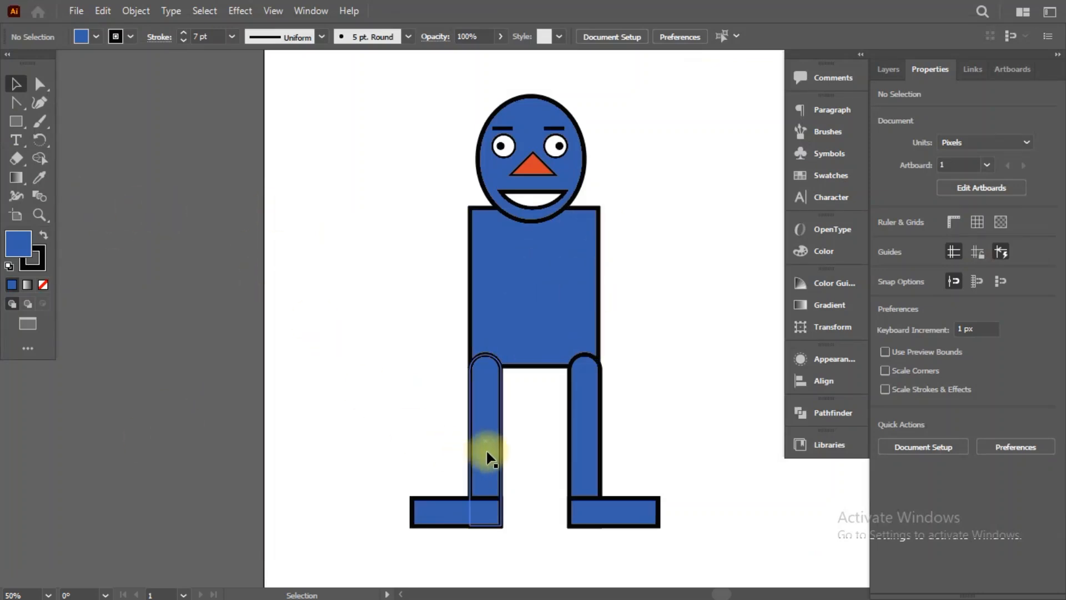
drag(488, 464, 383, 311)
key(ctrl+z)
Step: Draw a narrow upright arm rectangle left of the body, rotate it to about 321° and place its upper end over the body's upper-left corner
click(16, 85)
click(16, 122)
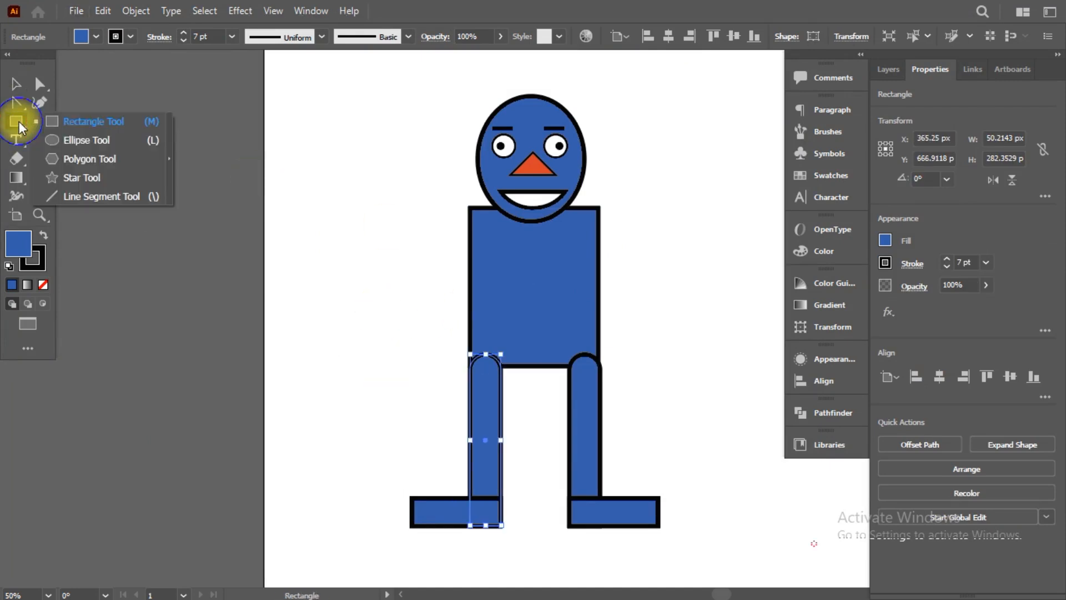
click(89, 124)
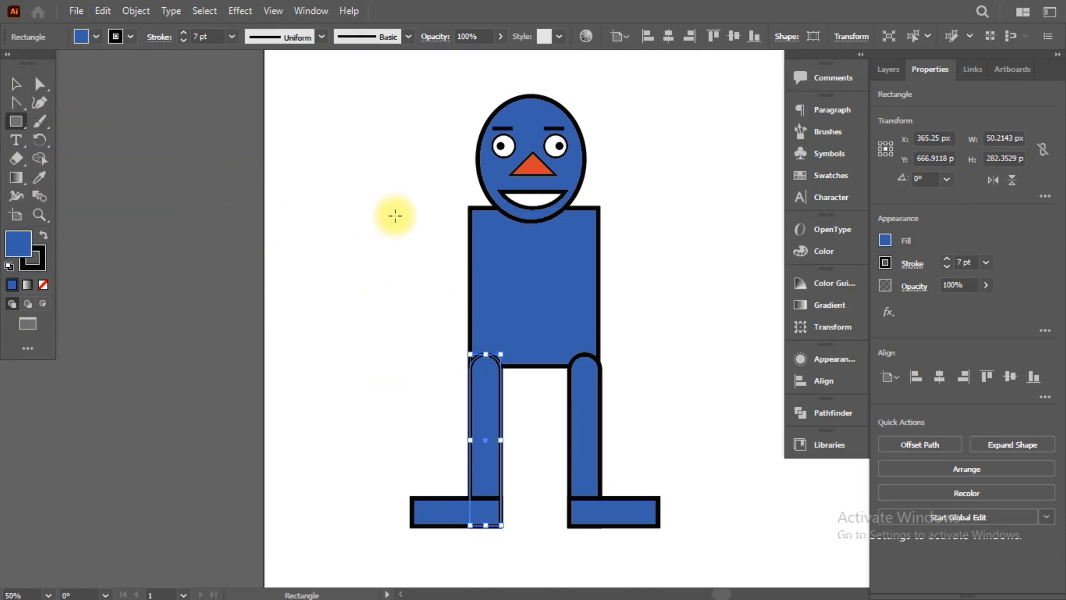
drag(413, 220, 380, 365)
click(16, 85)
drag(420, 217, 469, 244)
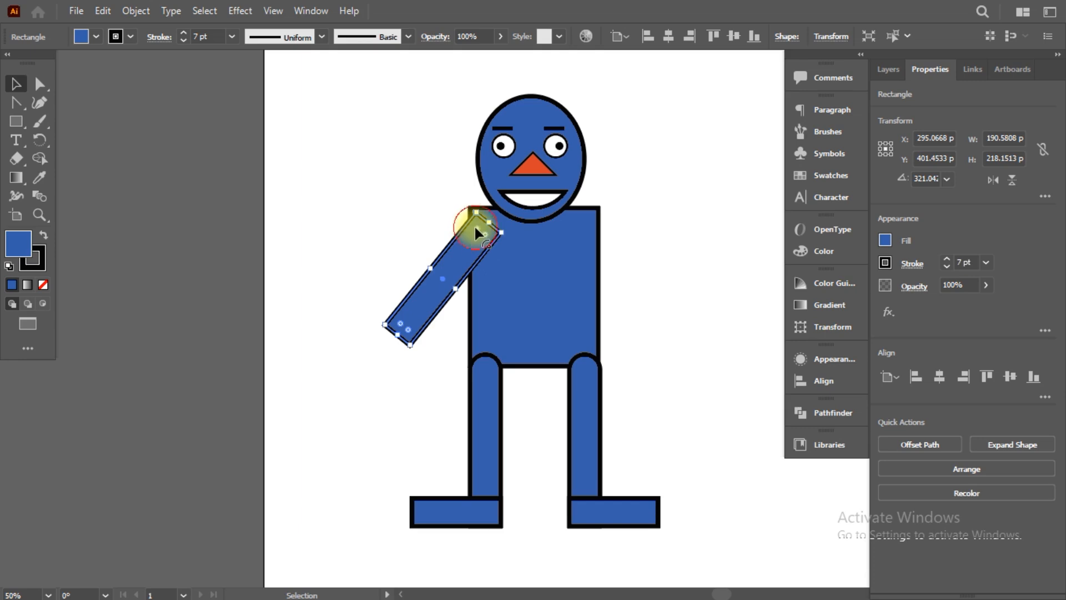
Step: Round all the arm's corners to a radius of about 26.4 px so both ends become semicircular
click(314, 172)
click(480, 231)
key(a)
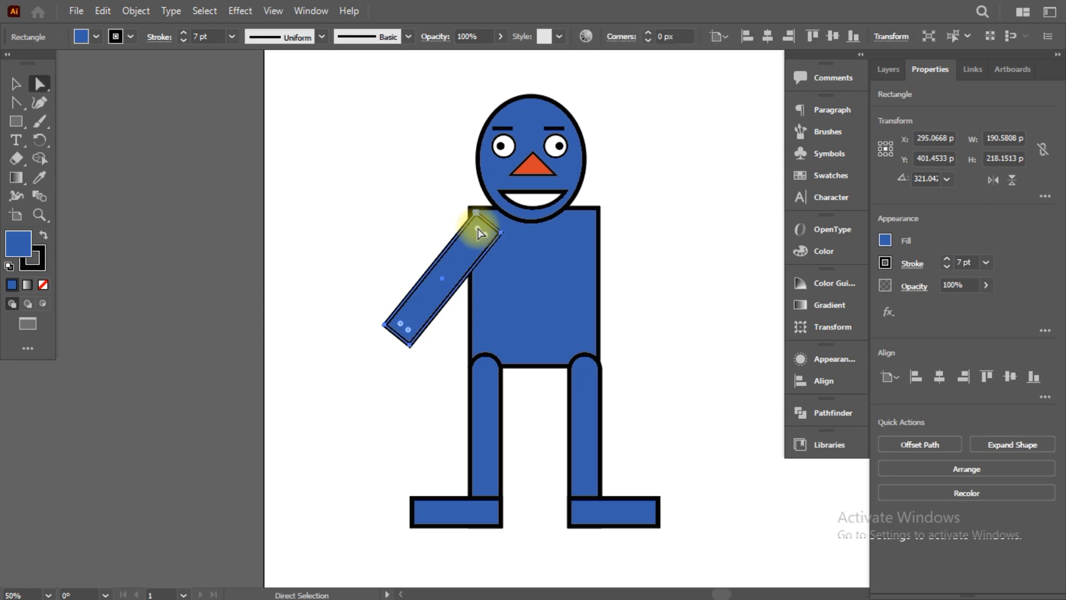
drag(476, 228, 473, 239)
drag(445, 272, 453, 277)
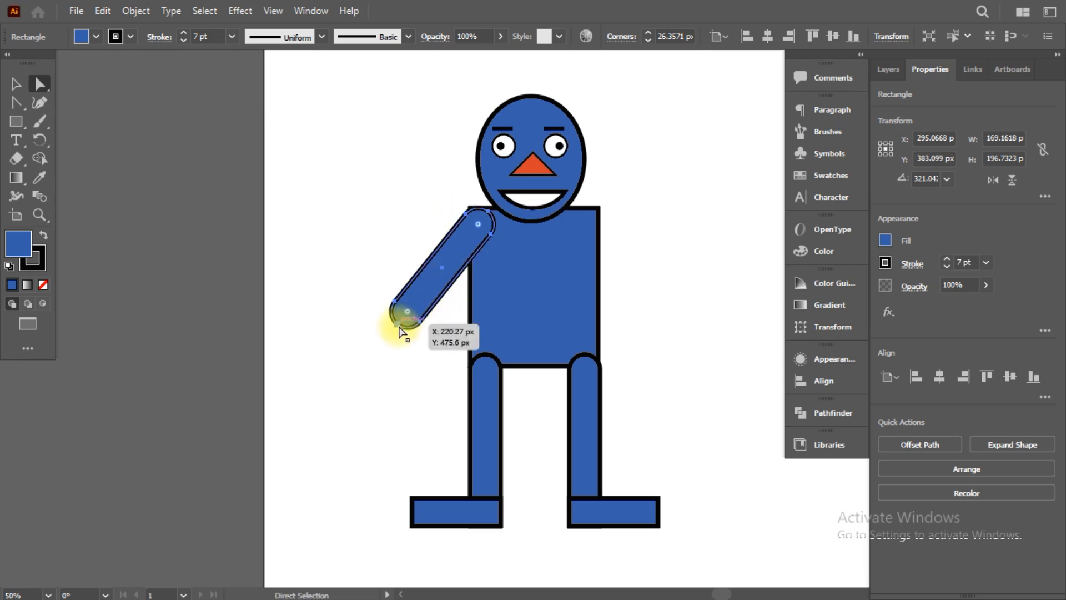
key(v)
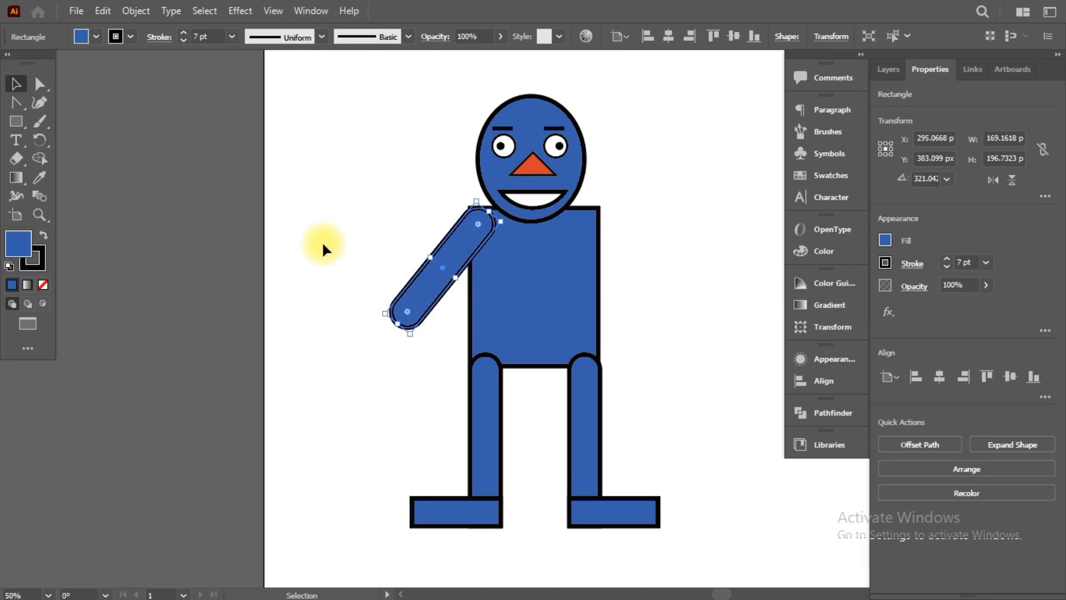
Step: Lengthen the upper arm slightly from its lower end to an overall size of about 177 x 207 px
drag(391, 328, 392, 329)
click(667, 278)
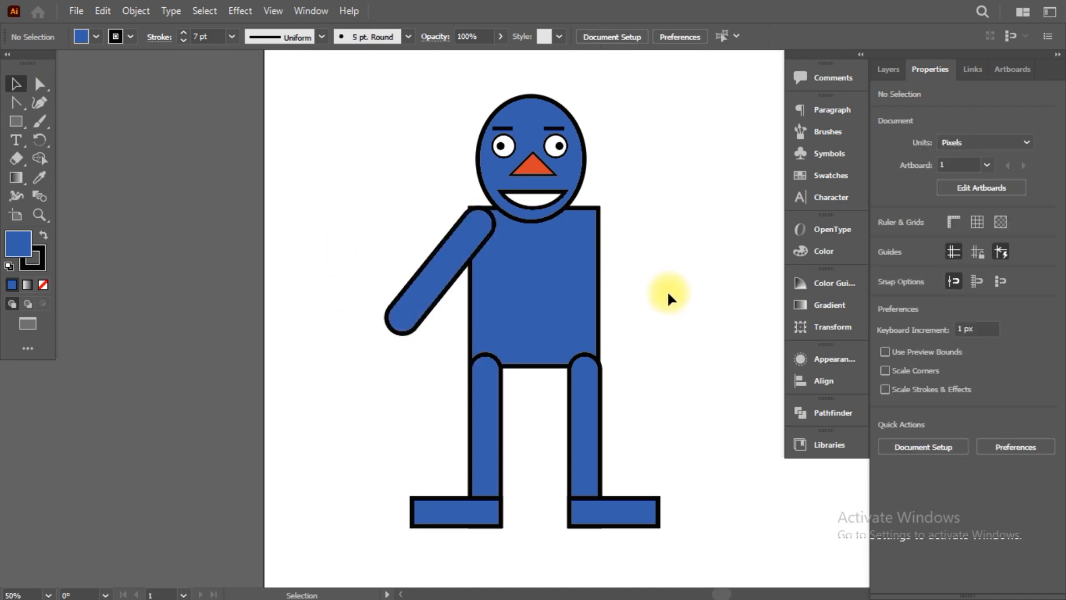
Step: Duplicate the upper arm, rotate the copy to about 220° and place its lower end over the elbow as a forearm
click(436, 298)
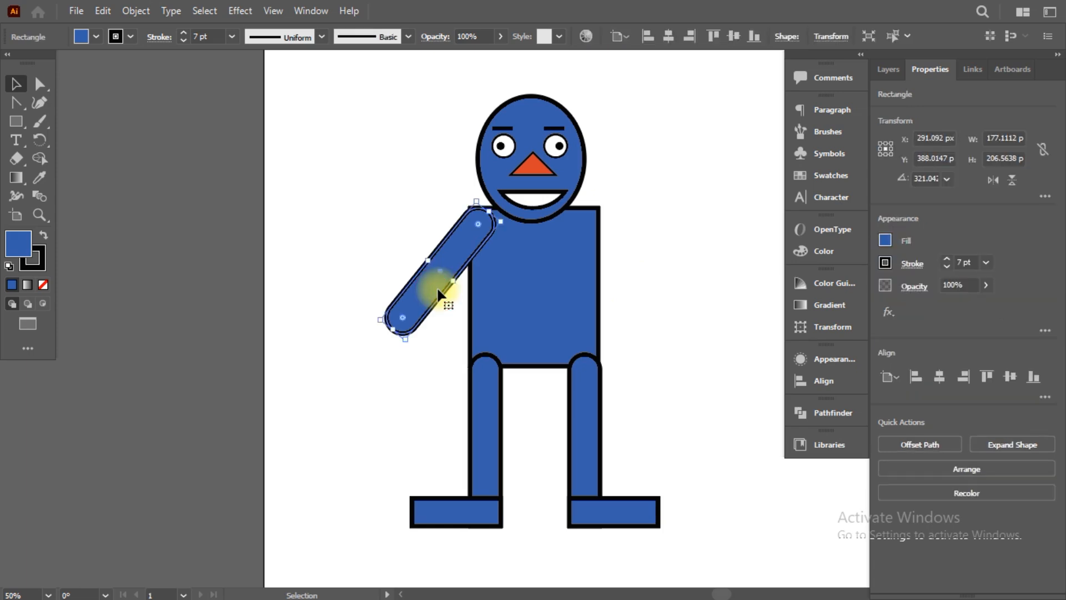
drag(434, 290, 389, 245)
drag(459, 174, 434, 300)
drag(418, 252, 390, 297)
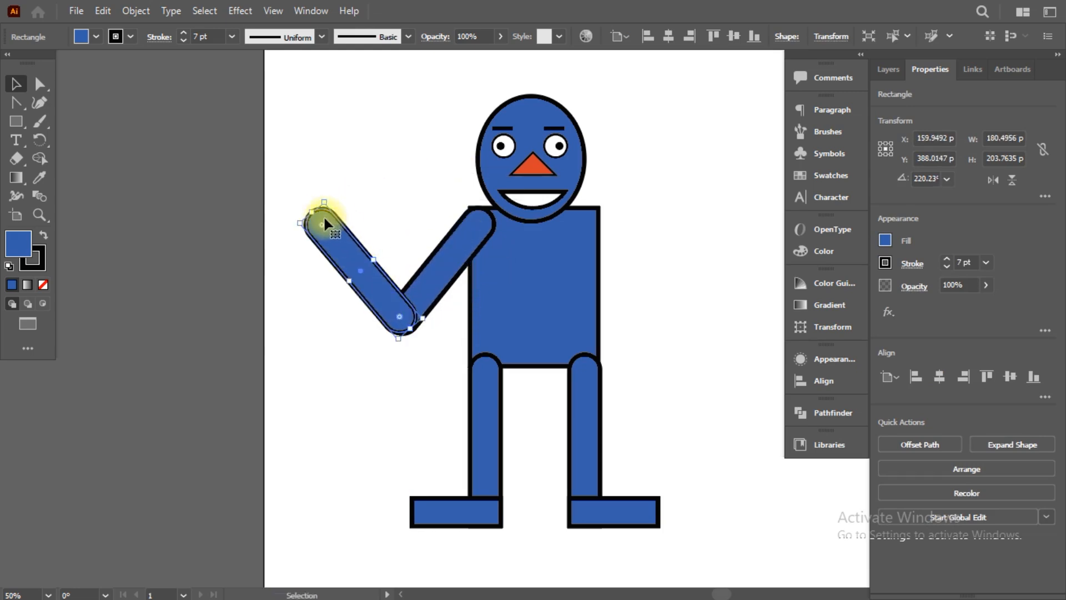
Step: Shorten the forearm from its outer end to about two thirds of the upper arm's length, checking the reference screenshot
drag(312, 214, 365, 276)
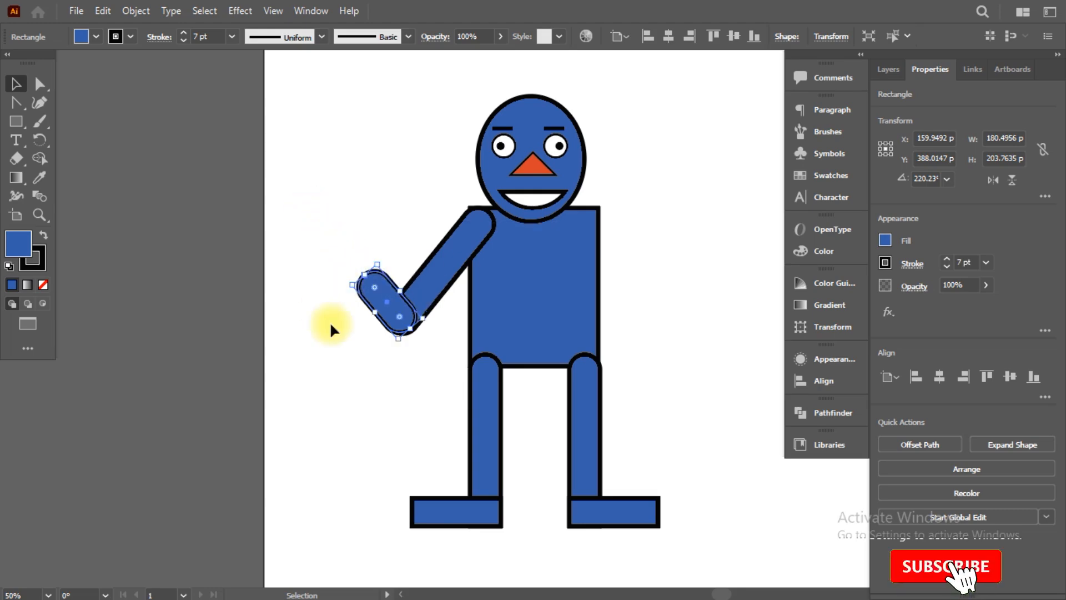
click(363, 200)
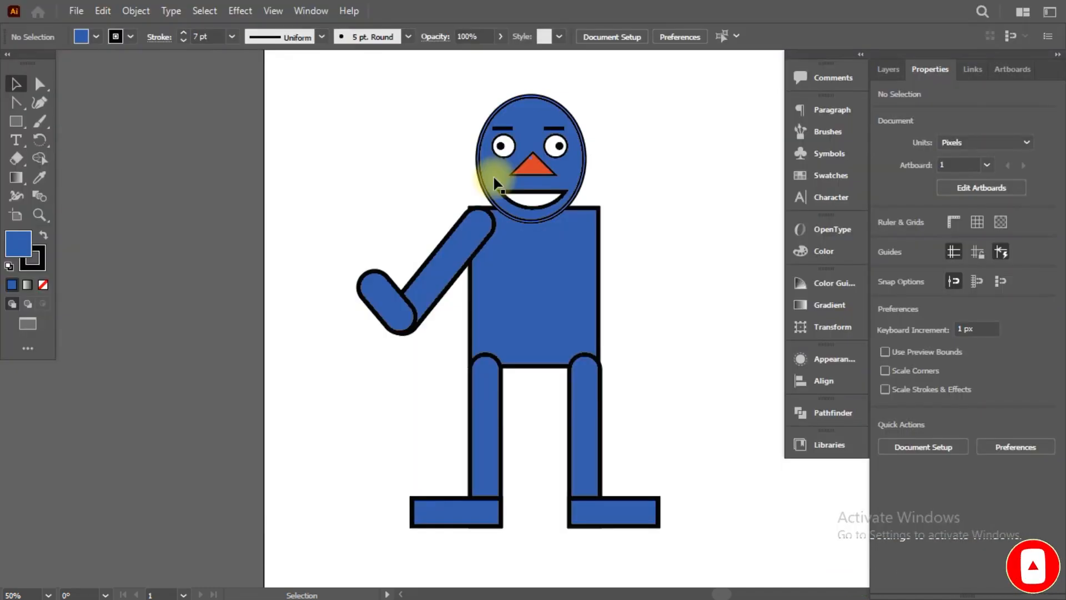
key(alt+Tab)
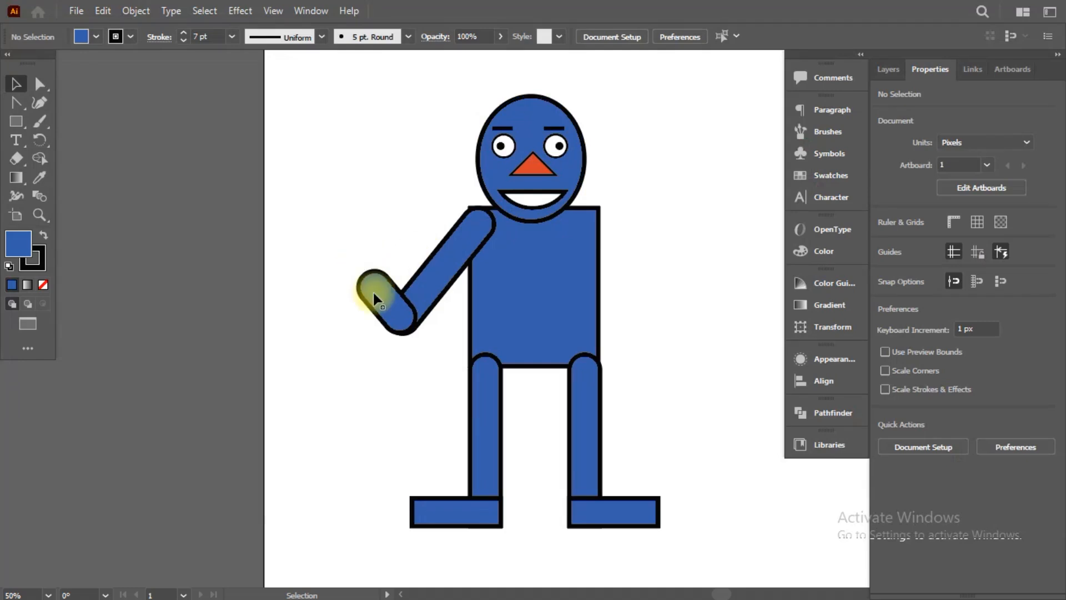
drag(372, 289, 346, 247)
click(714, 309)
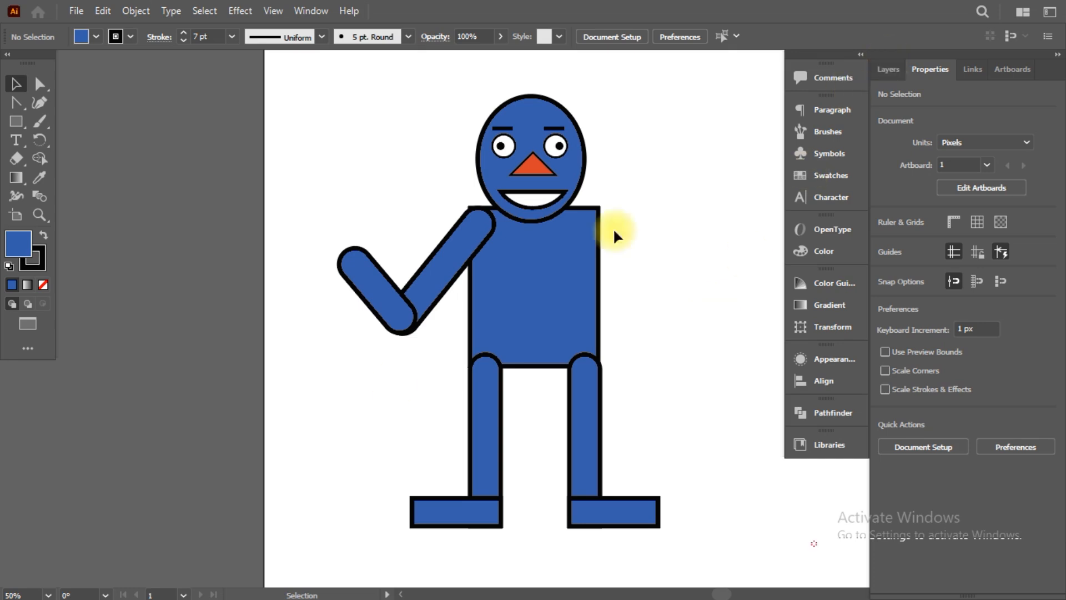
Step: Group the upper arm and forearm into one arm object
click(402, 303)
right_click(403, 312)
click(447, 340)
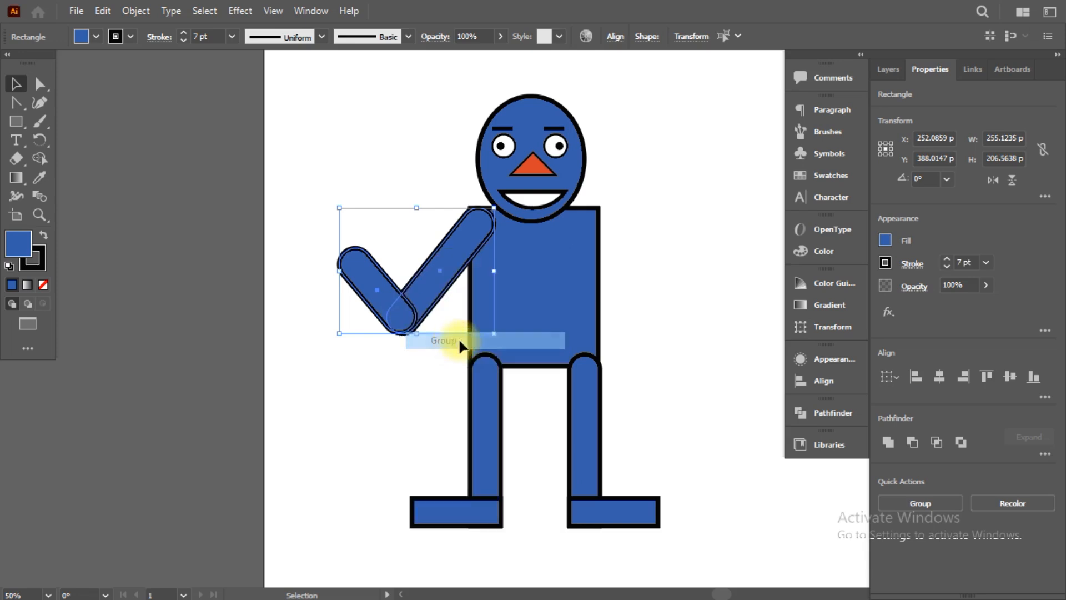
click(673, 244)
click(422, 285)
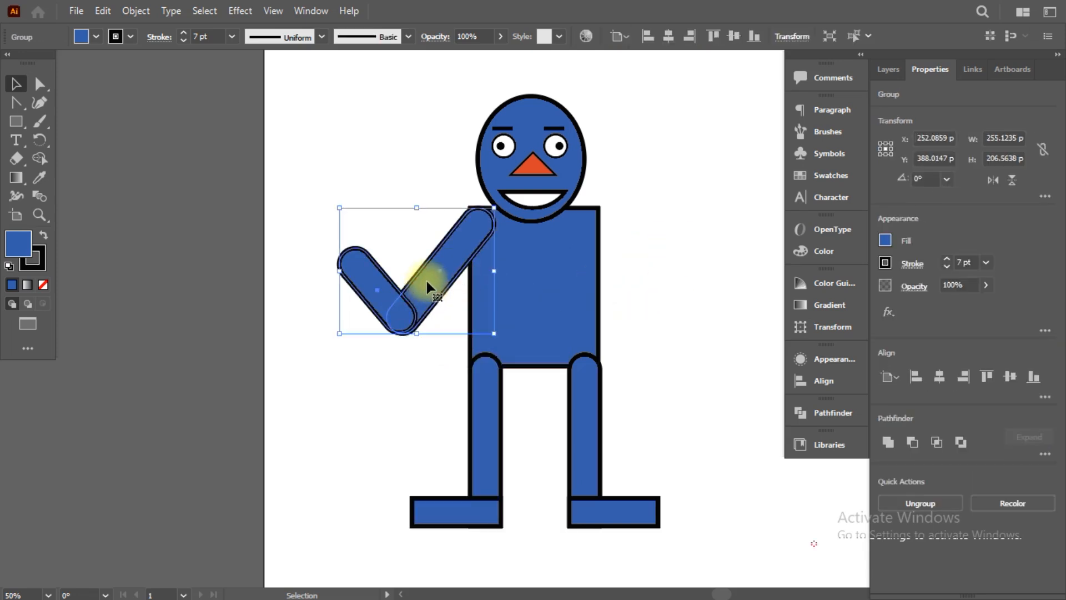
click(409, 418)
Step: Duplicate the arm group to the other side of the body, leaving a small gap beside the torso
click(400, 304)
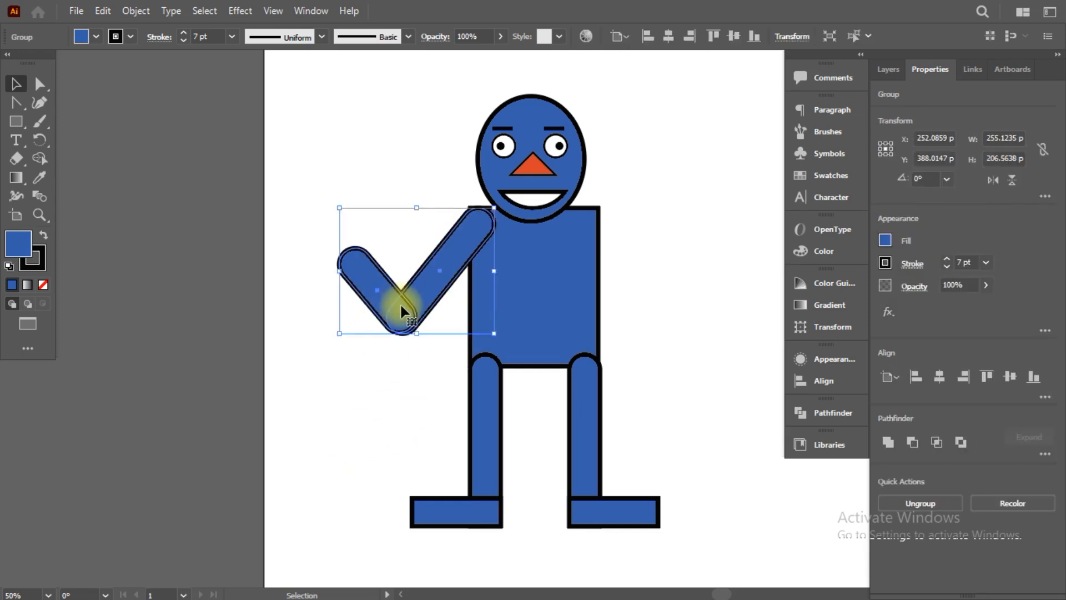
drag(400, 302, 661, 316)
drag(670, 362, 488, 345)
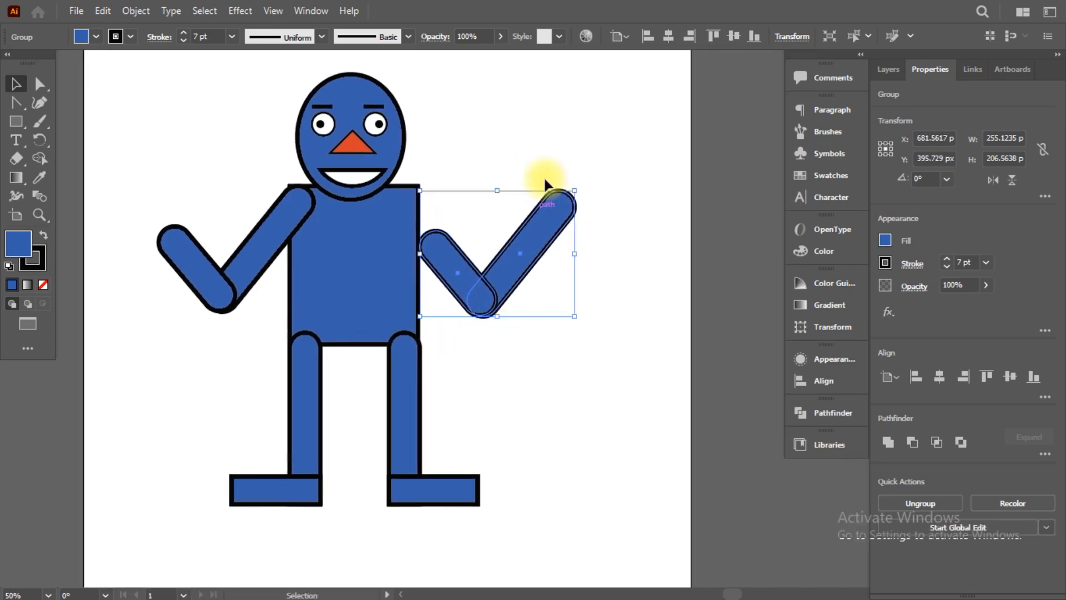
drag(511, 264, 520, 265)
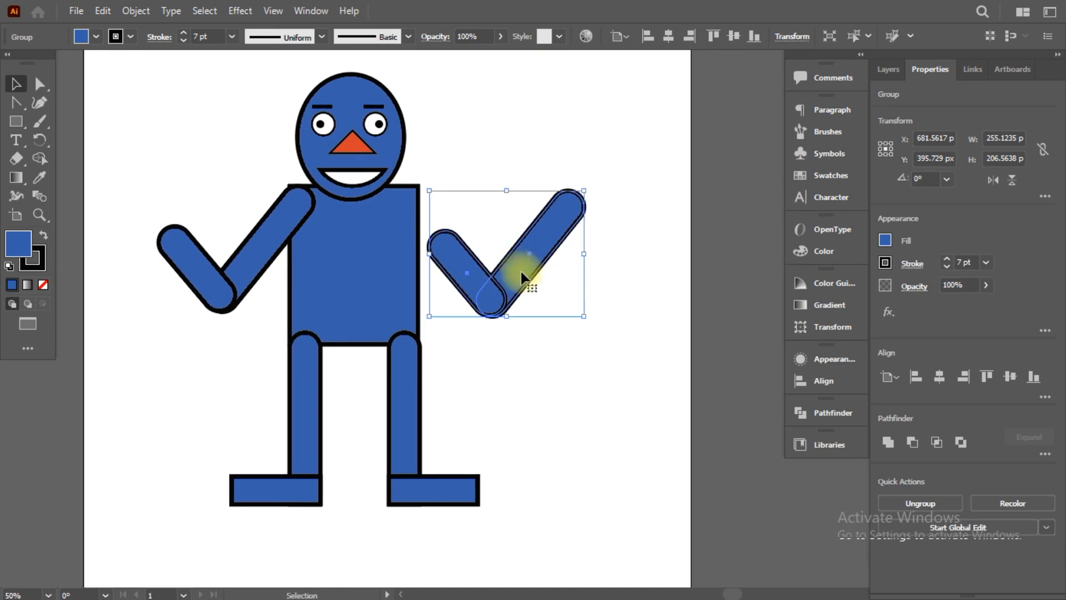
right_click(523, 276)
mouse_move(614, 454)
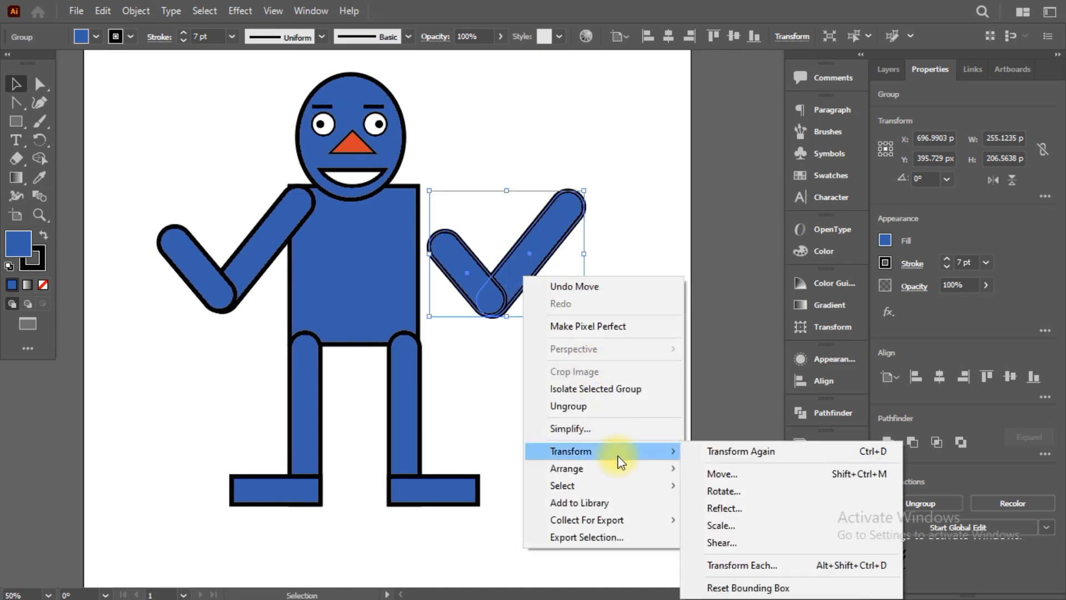
click(730, 506)
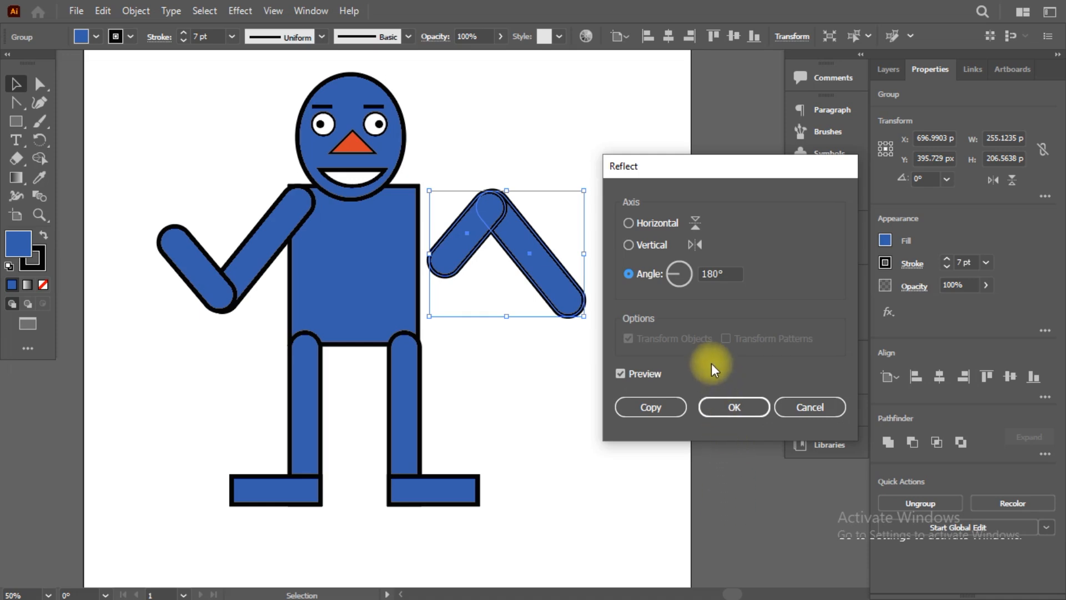
drag(730, 274, 703, 270)
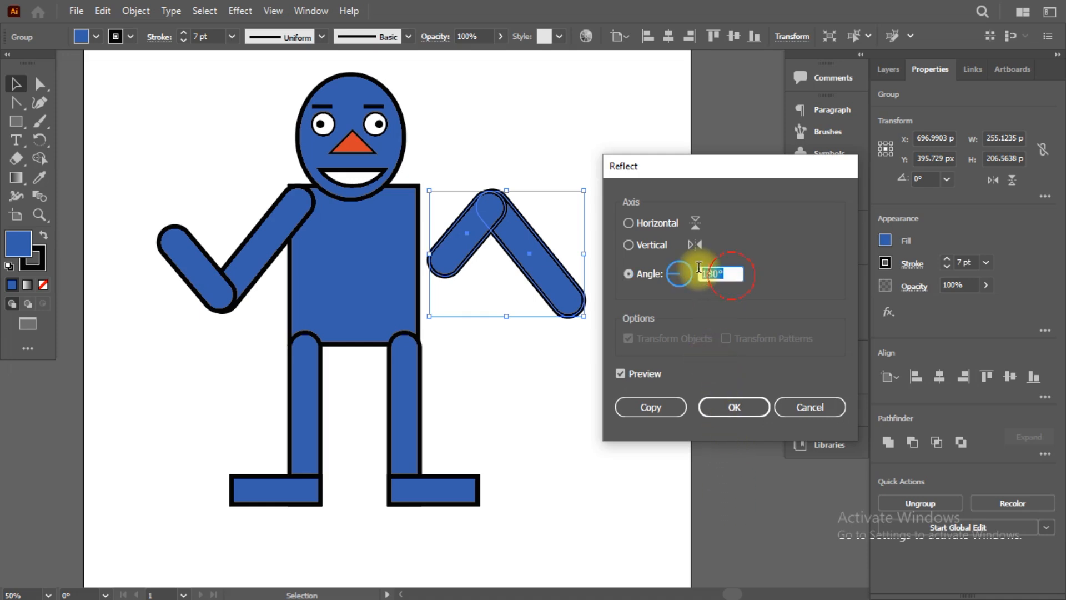
text(270)
click(621, 373)
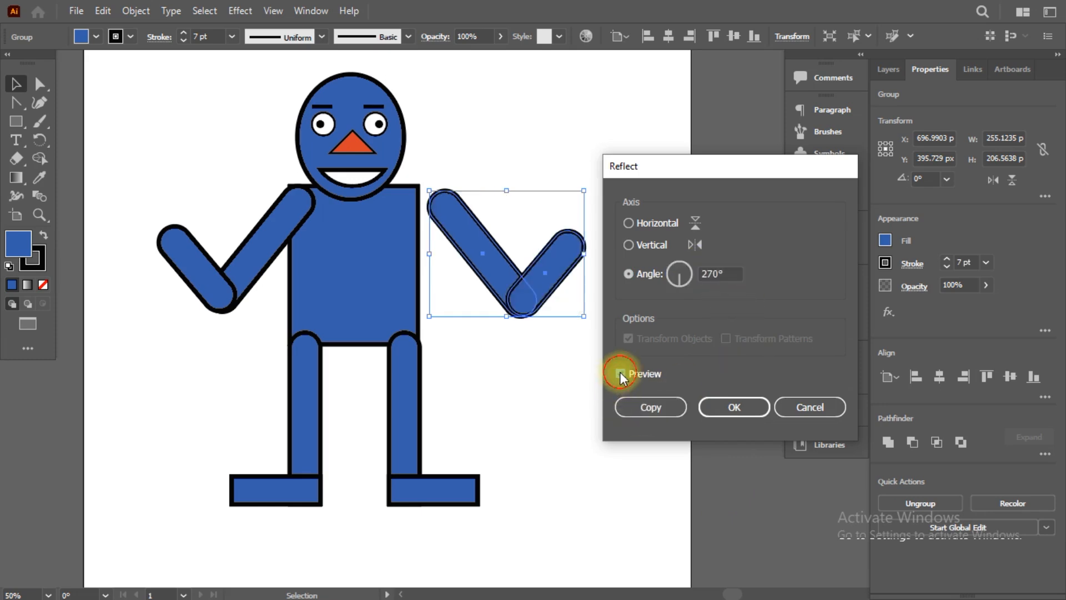
click(620, 373)
click(620, 373)
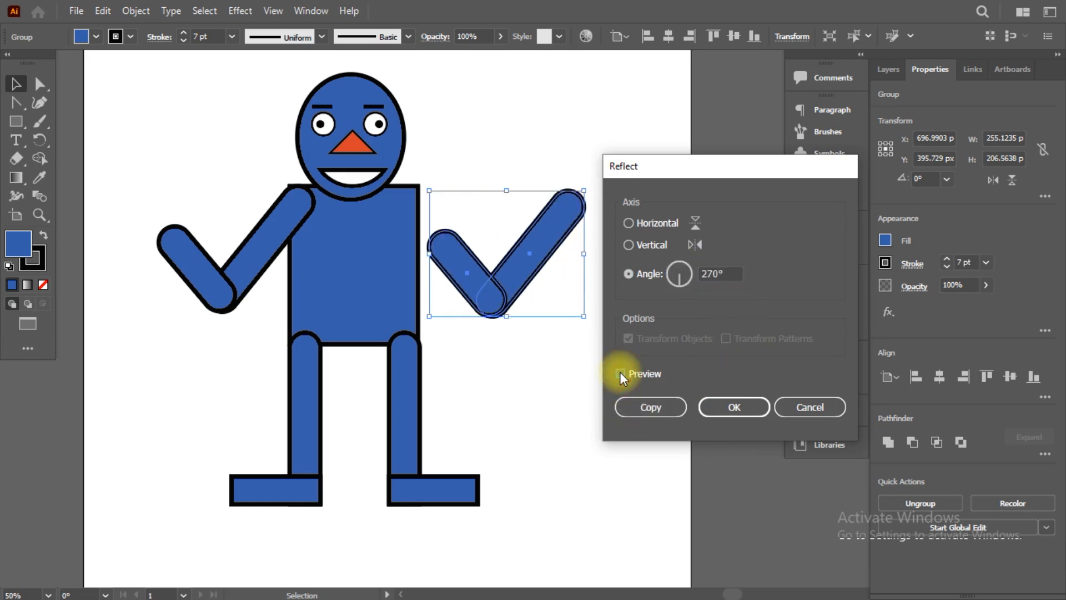
click(620, 372)
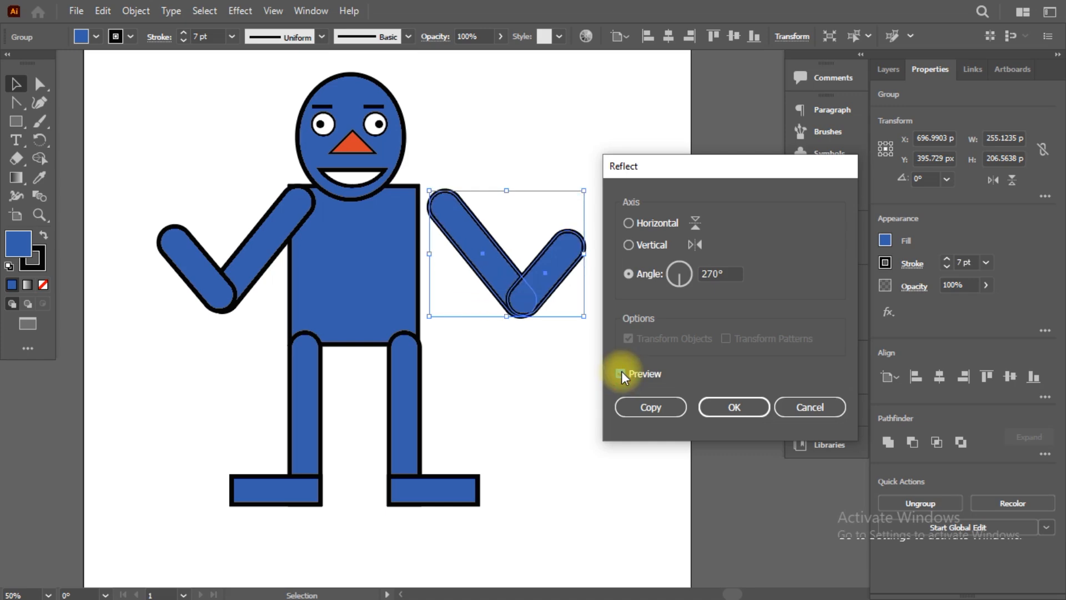
click(809, 405)
click(567, 376)
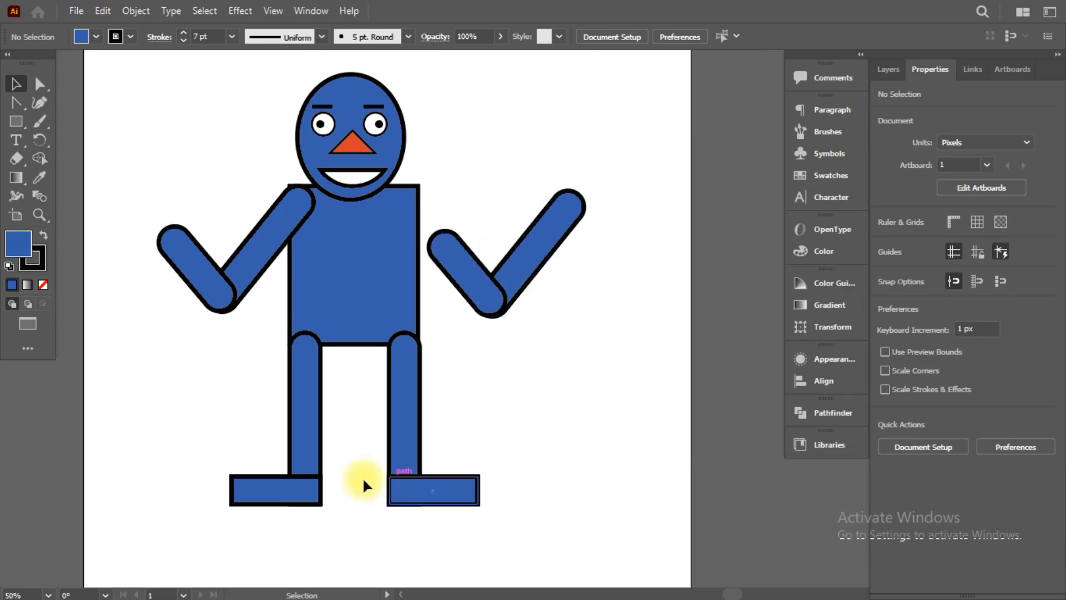
click(291, 494)
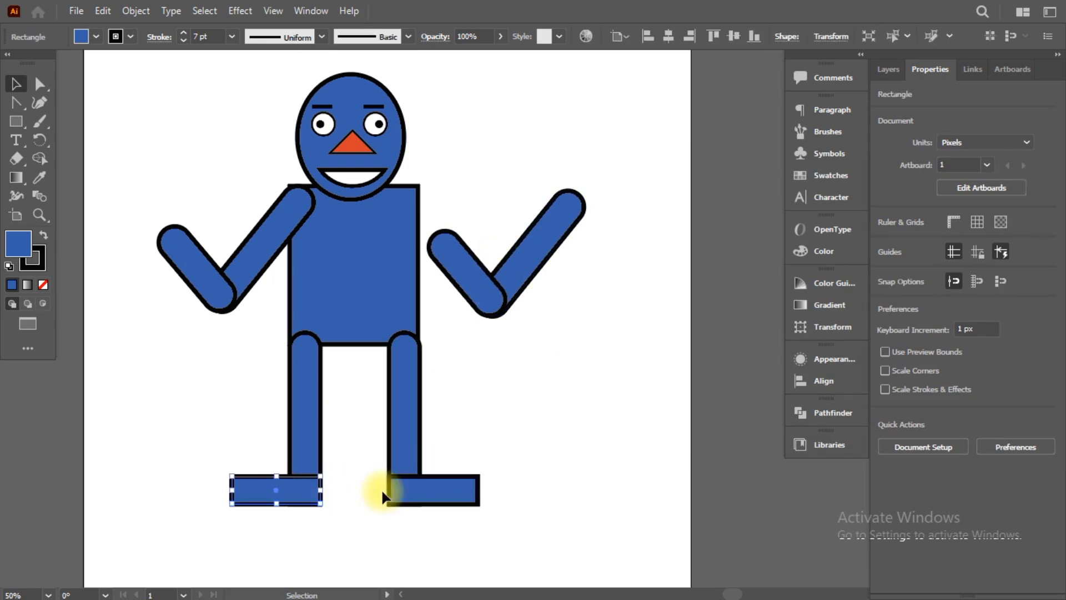
Step: Reflect the copied arm group about an axis angle of 270° so it mirrors the original arm
click(507, 291)
right_click(518, 278)
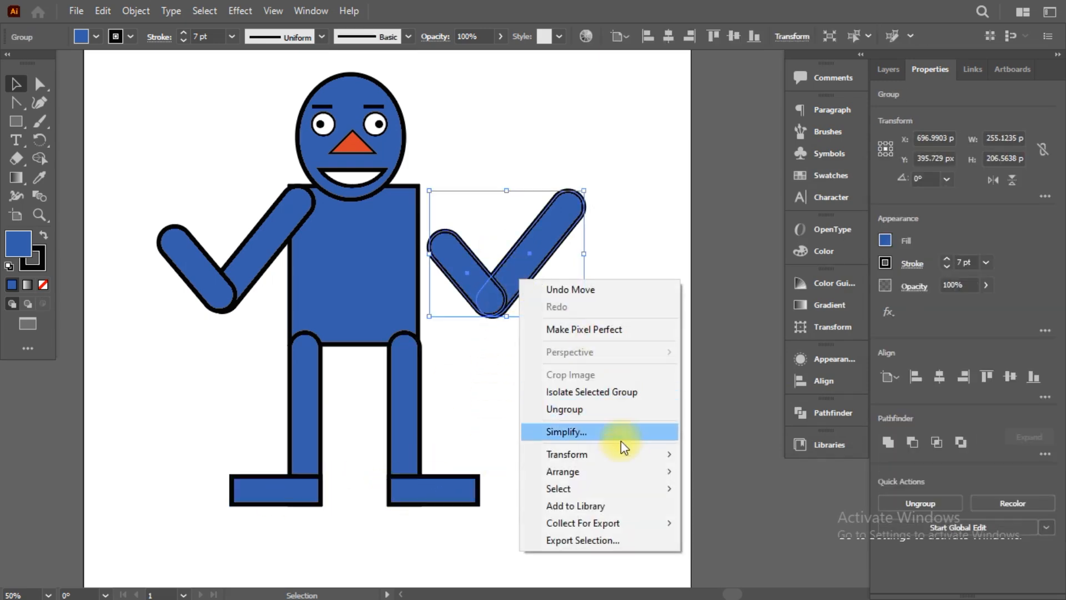
mouse_move(623, 454)
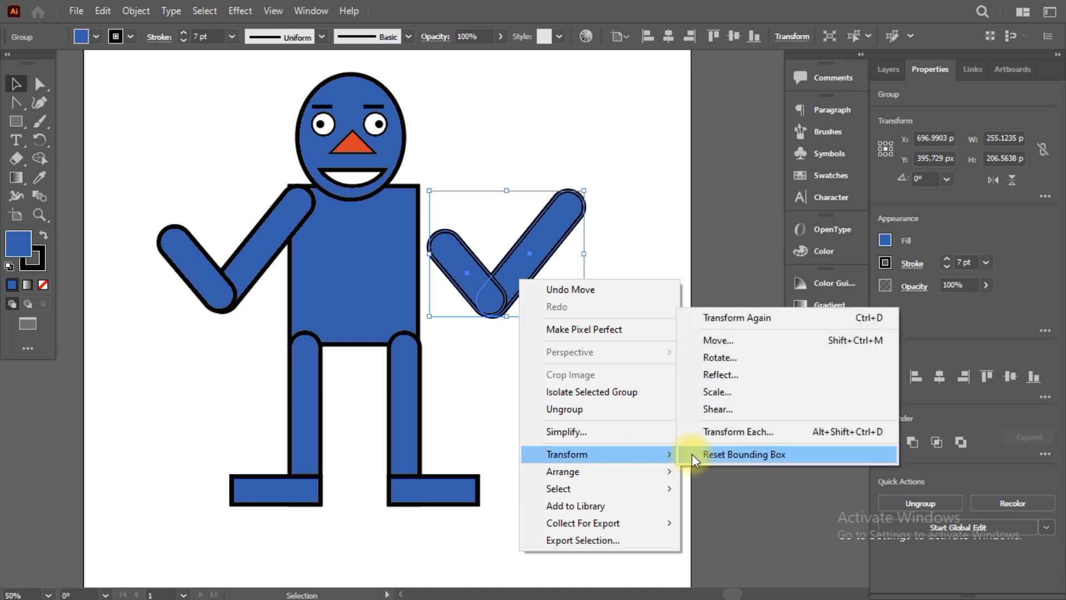
click(749, 374)
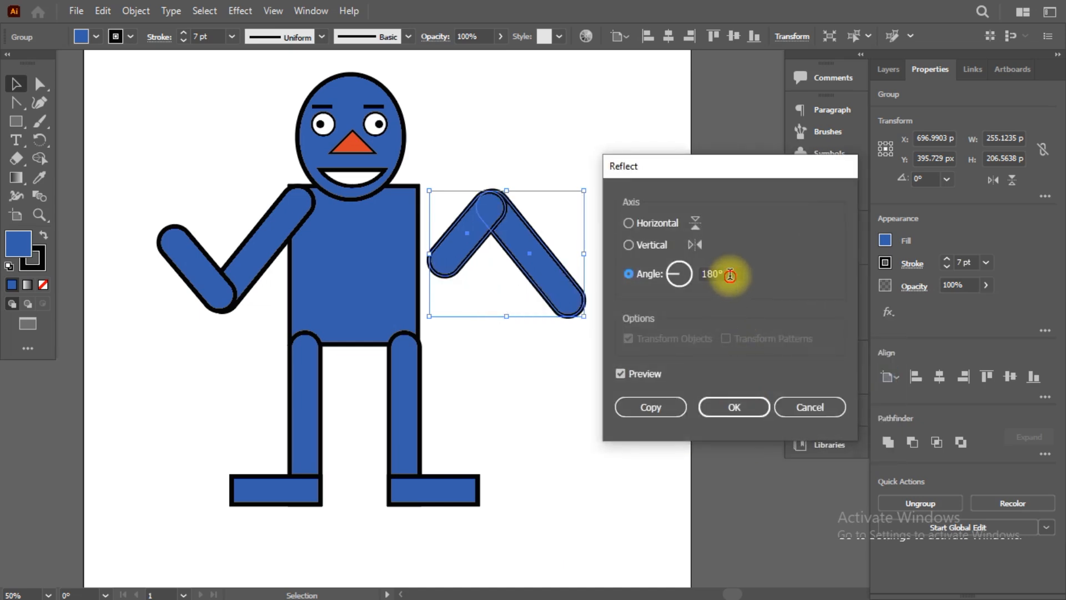
click(675, 275)
text(270)
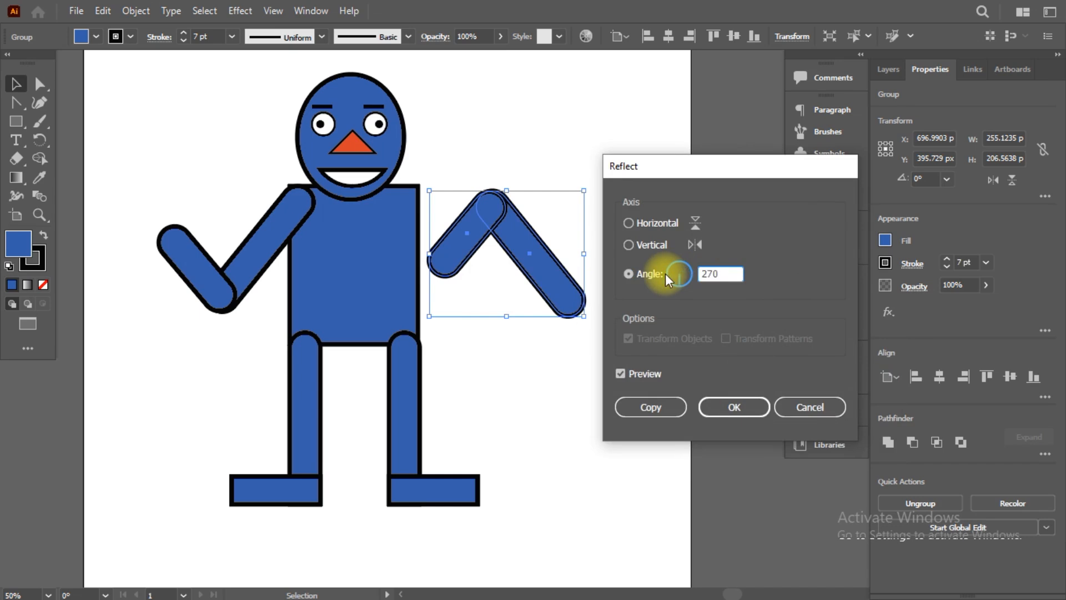
click(727, 412)
click(596, 384)
Step: Move the mirrored arm onto the body's upper-right corner, level with the opposite arm
click(552, 289)
shift+click(548, 288)
click(534, 288)
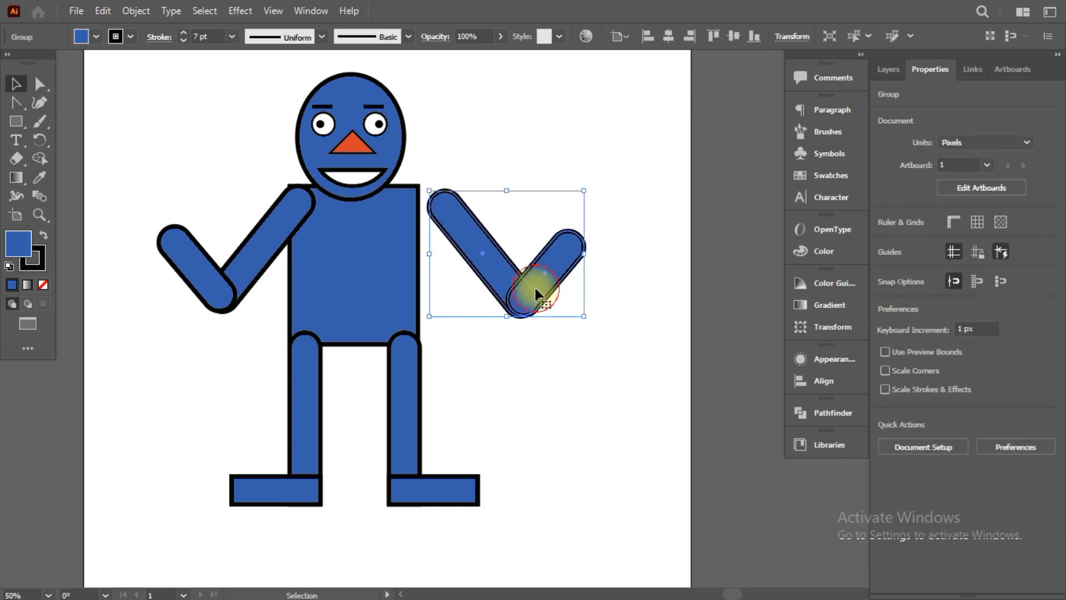
drag(534, 288, 500, 286)
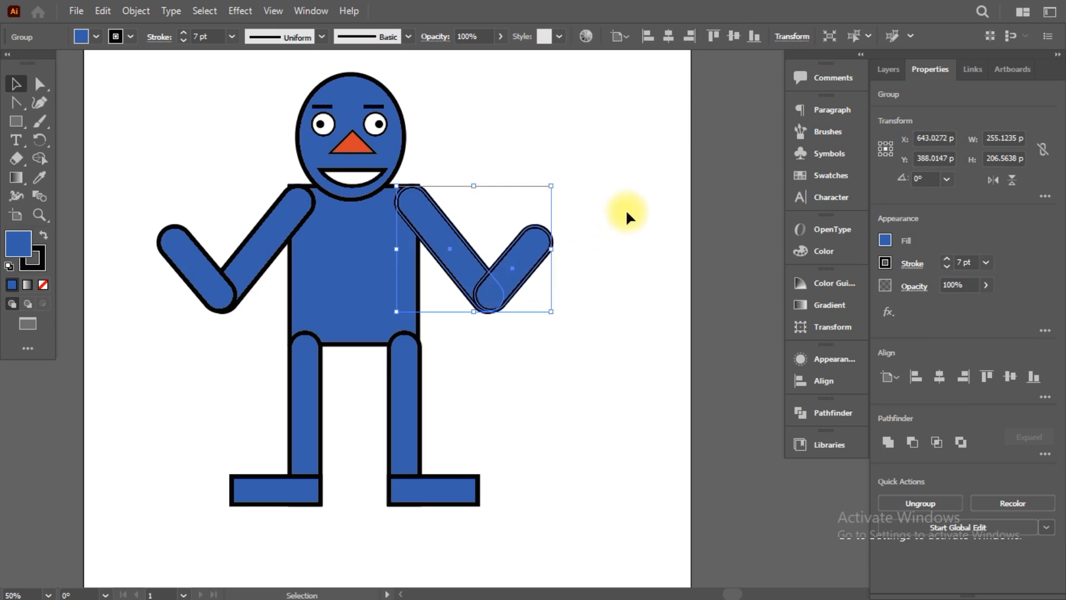
click(625, 209)
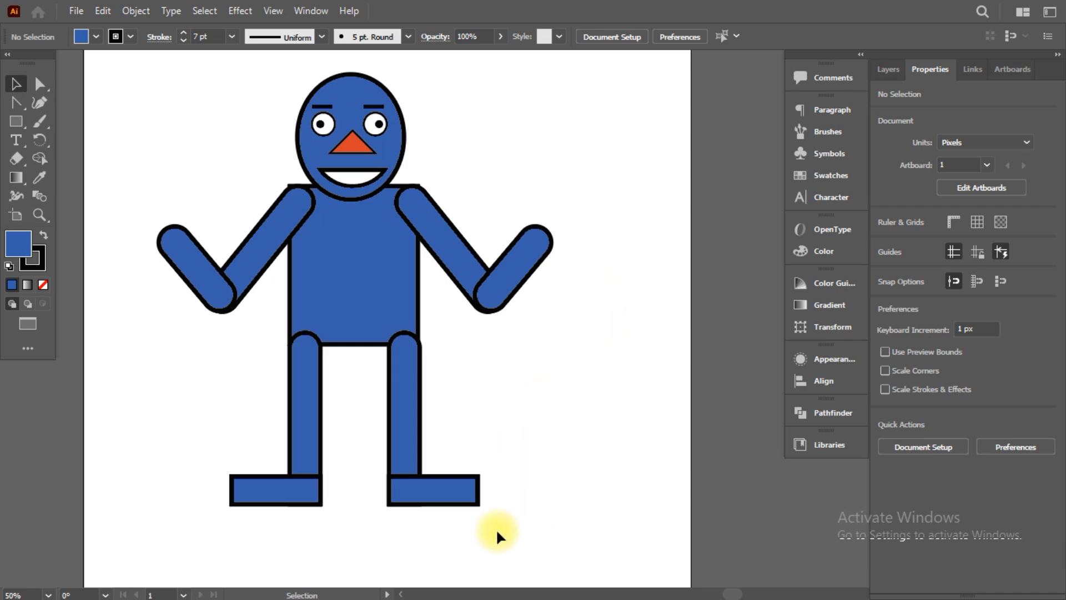
Step: Group both legs and feet and move the group down, clear of the body
drag(523, 542, 245, 416)
right_click(302, 419)
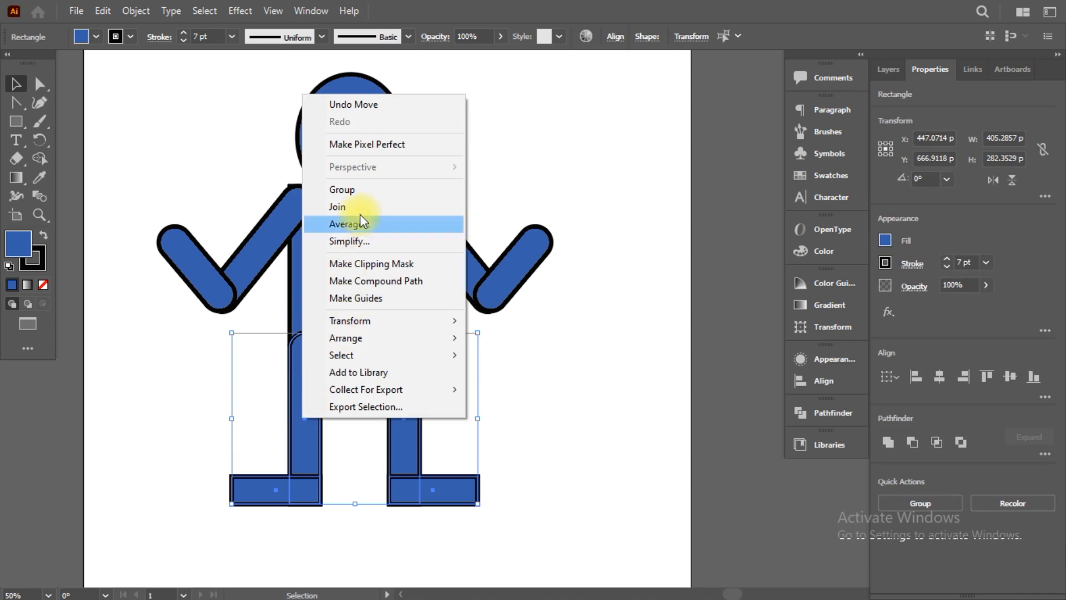
click(360, 191)
scroll(366, 361, down, 1)
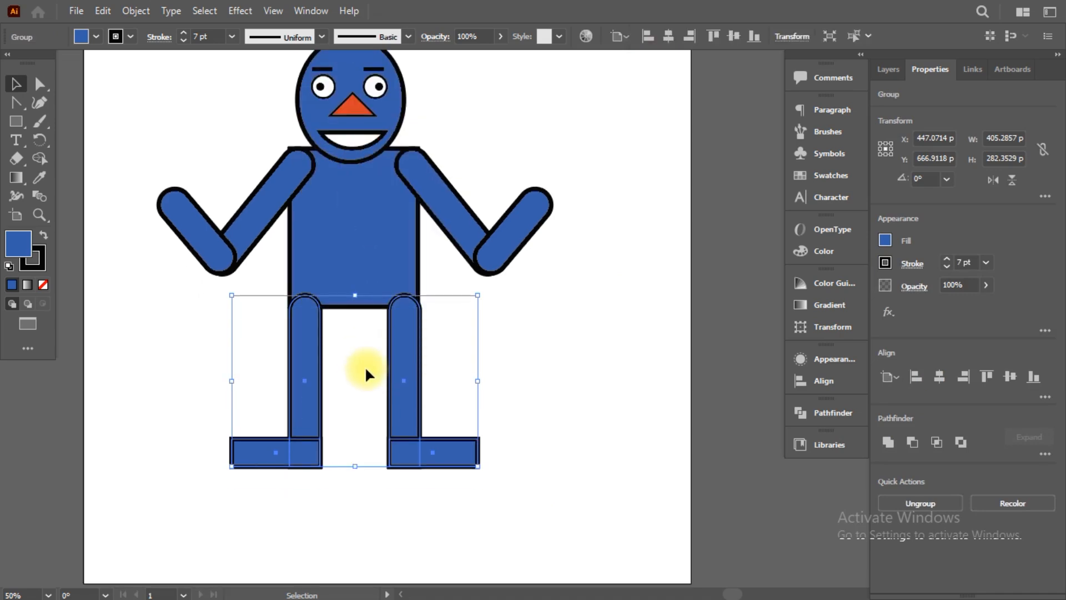
scroll(364, 365, down, 1)
drag(313, 350, 311, 444)
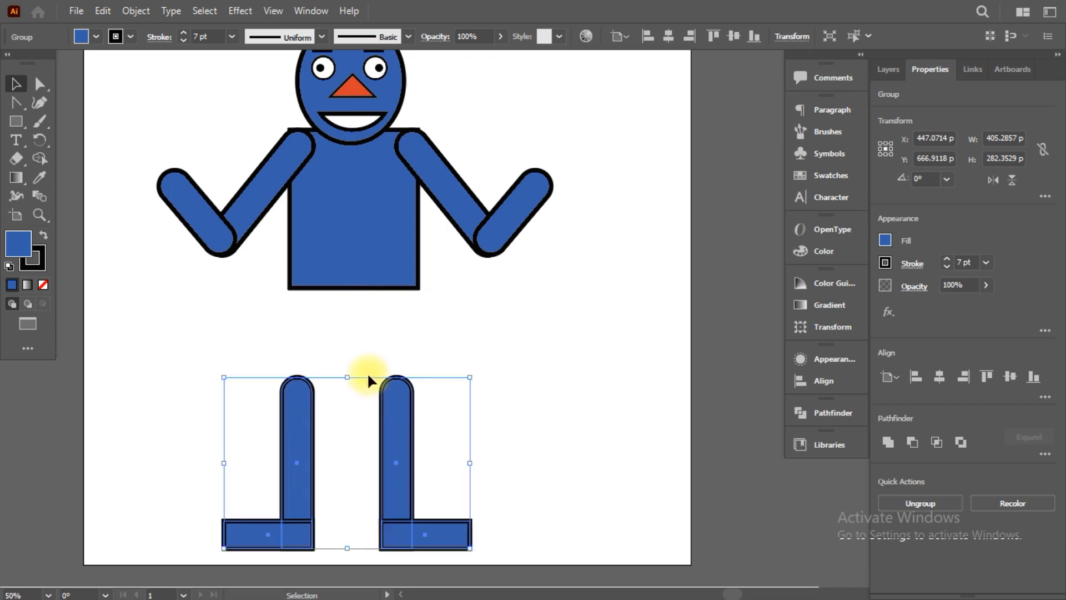
Step: Stretch the body's bottom edge down toward the legs and ungroup the legs and feet
drag(460, 316, 351, 342)
click(305, 408)
click(574, 419)
right_click(399, 415)
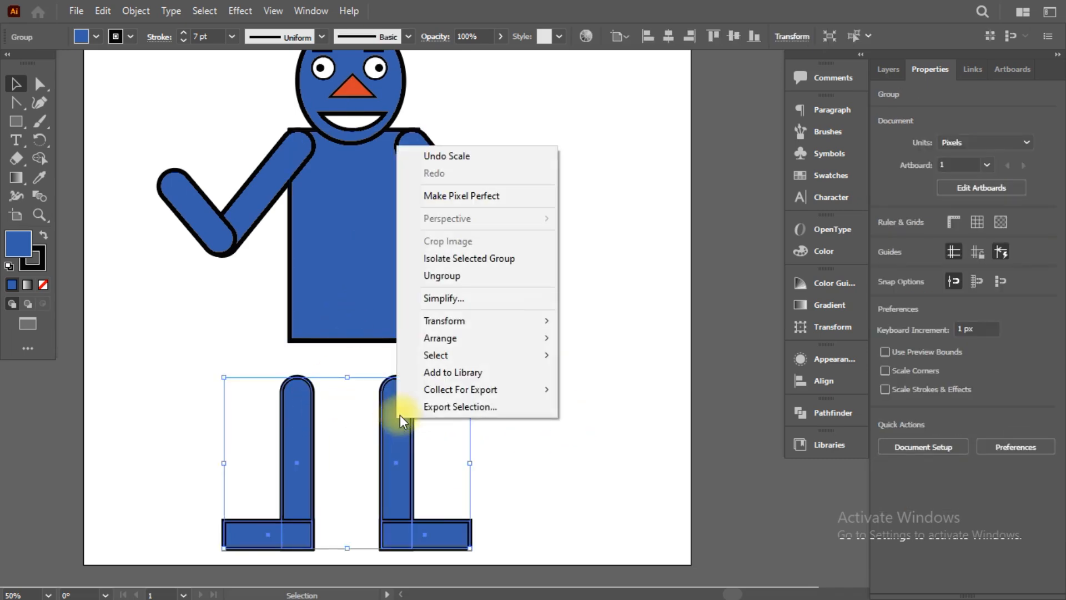
click(448, 275)
click(538, 414)
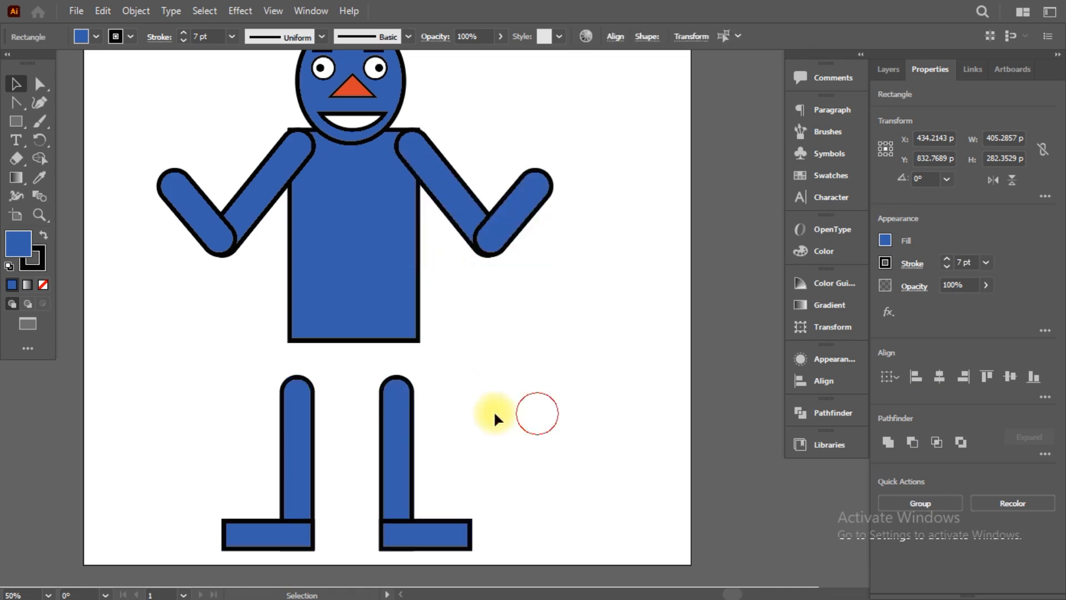
Step: Stretch both legs upward until their rounded tops overlap the body's bottom edge, shifting them slightly right to centre under the body
click(300, 383)
shift+click(396, 388)
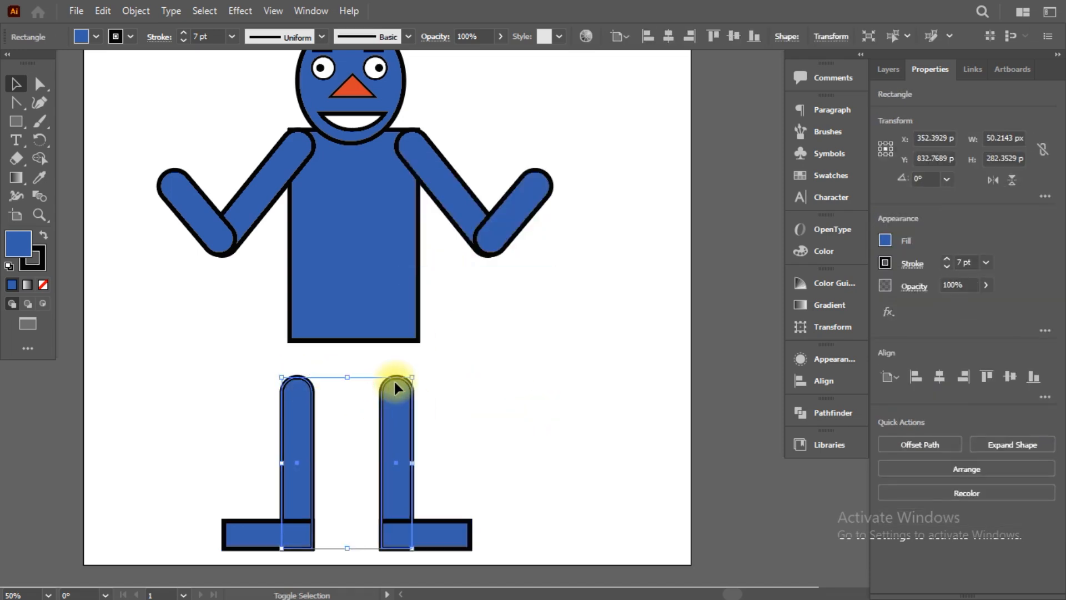
drag(344, 380, 350, 336)
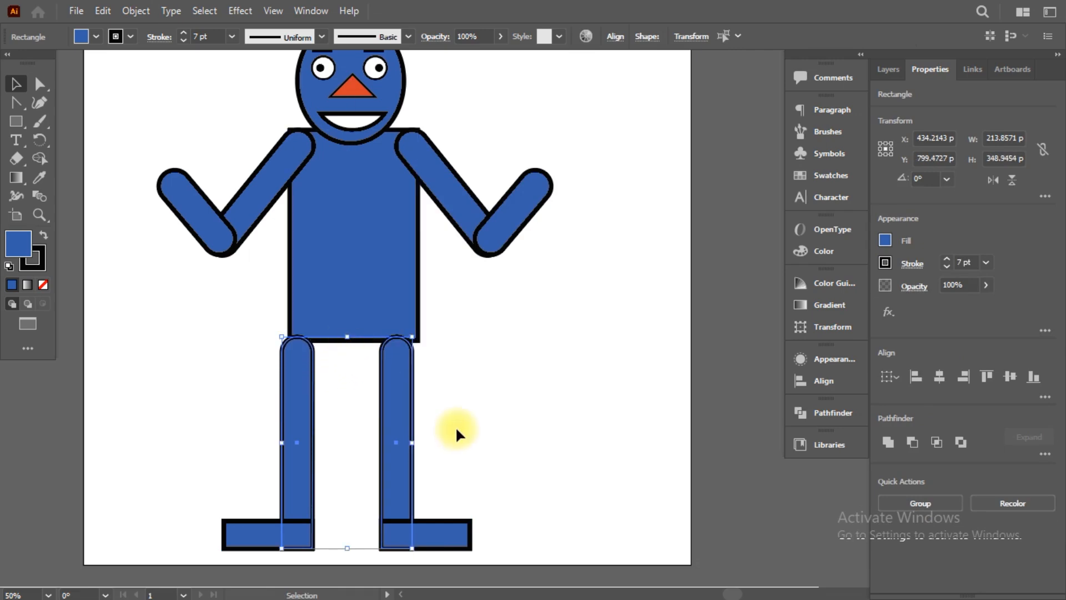
drag(400, 409, 404, 411)
drag(352, 340, 353, 331)
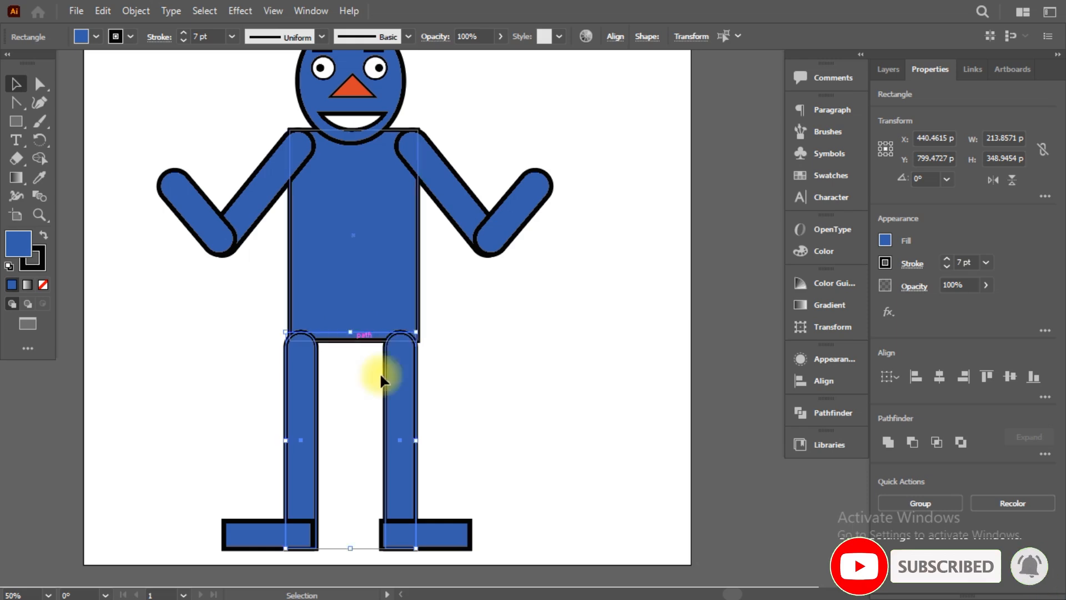
click(542, 376)
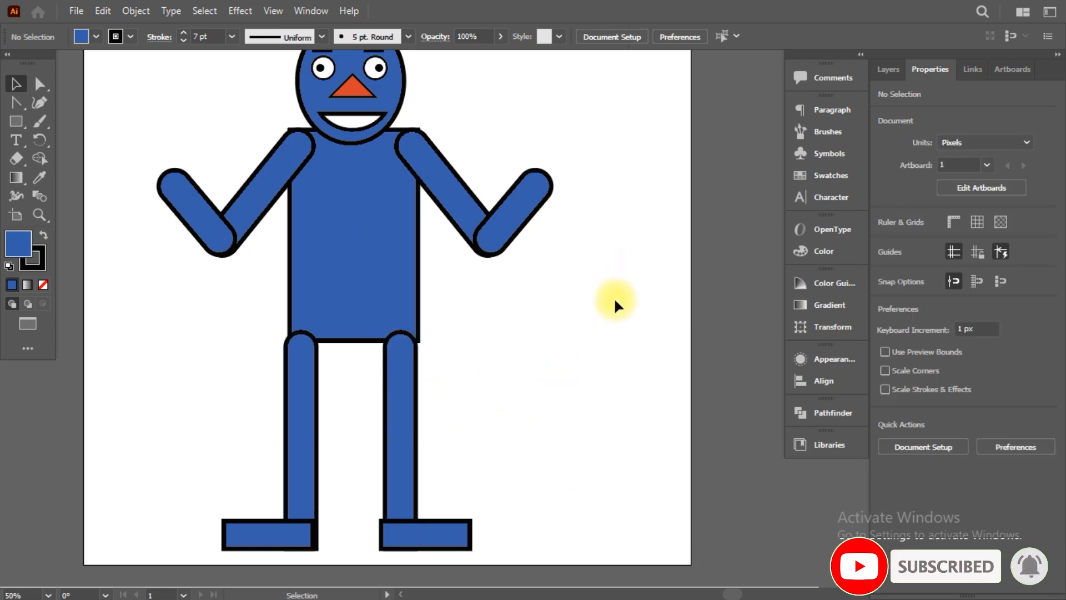
click(392, 411)
click(469, 433)
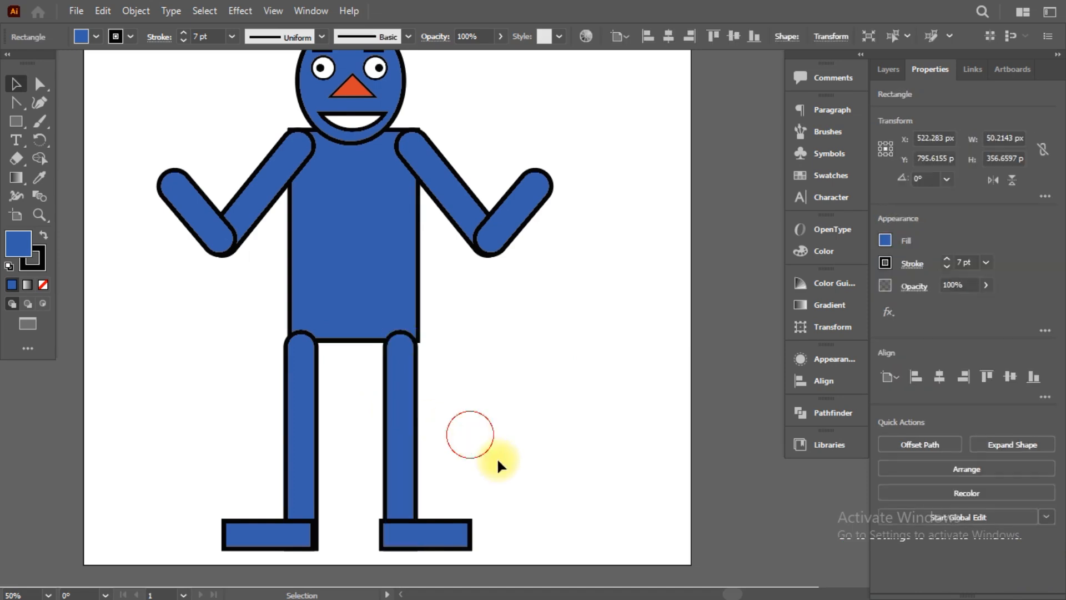
double_click(450, 547)
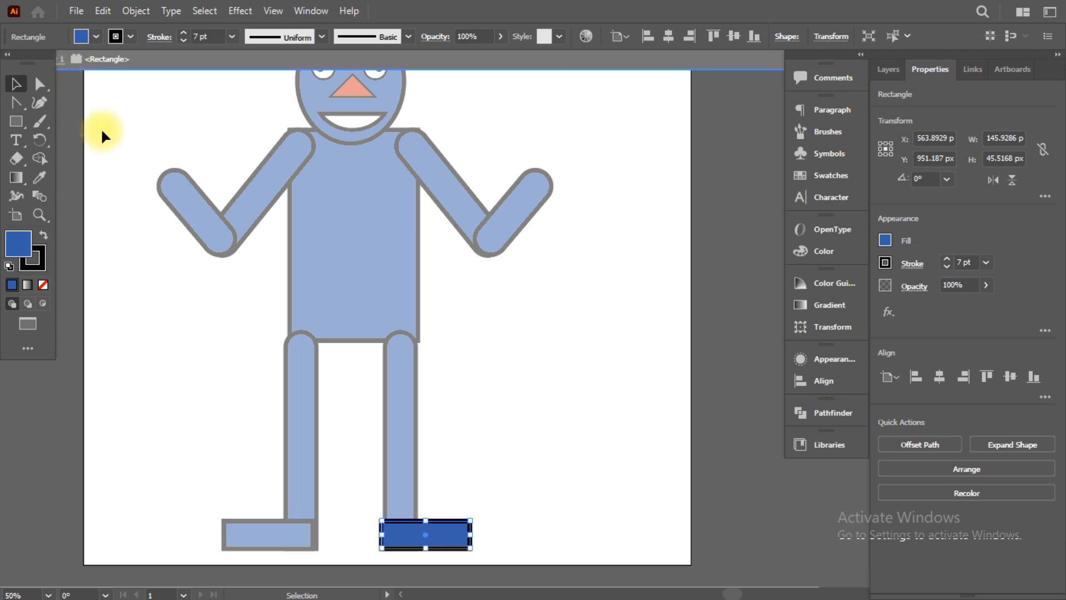
key(ctrl+0)
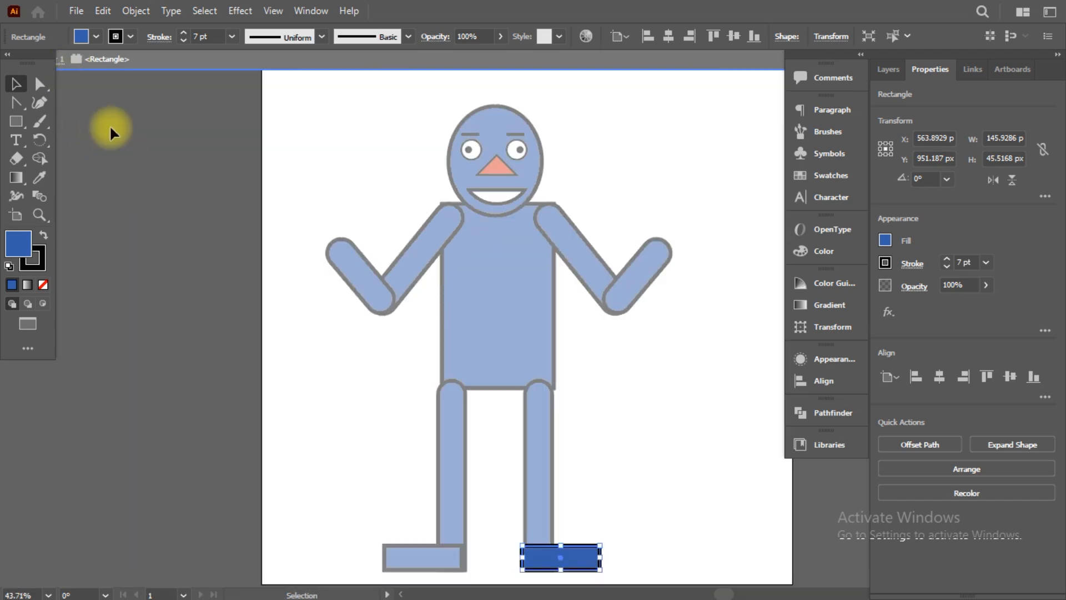
click(148, 129)
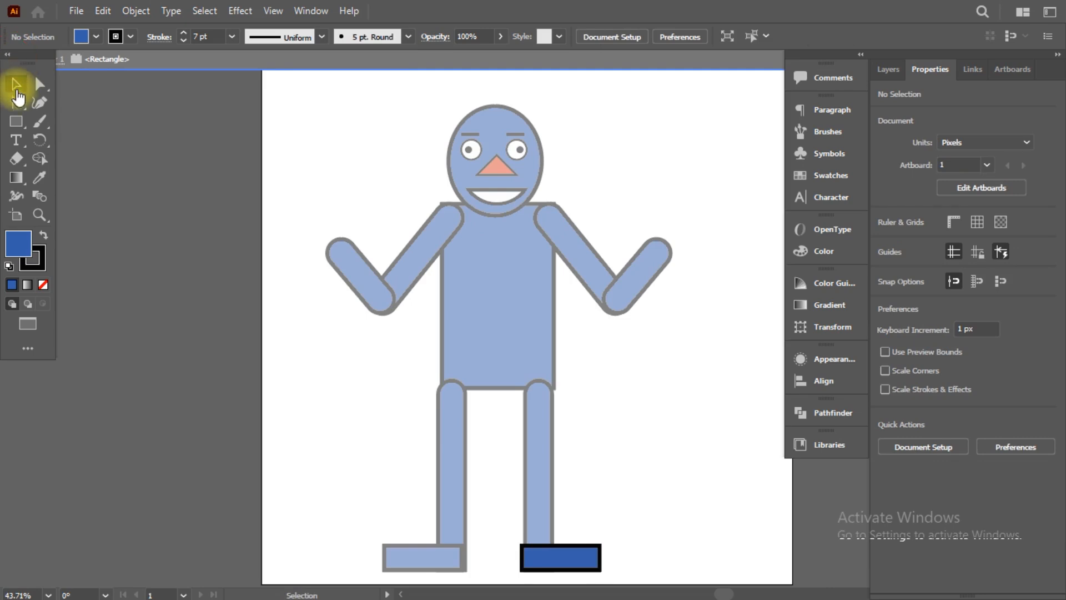
Step: Show the document in normal screen mode with a single-column toolbar and exit the foot's isolation mode
click(8, 54)
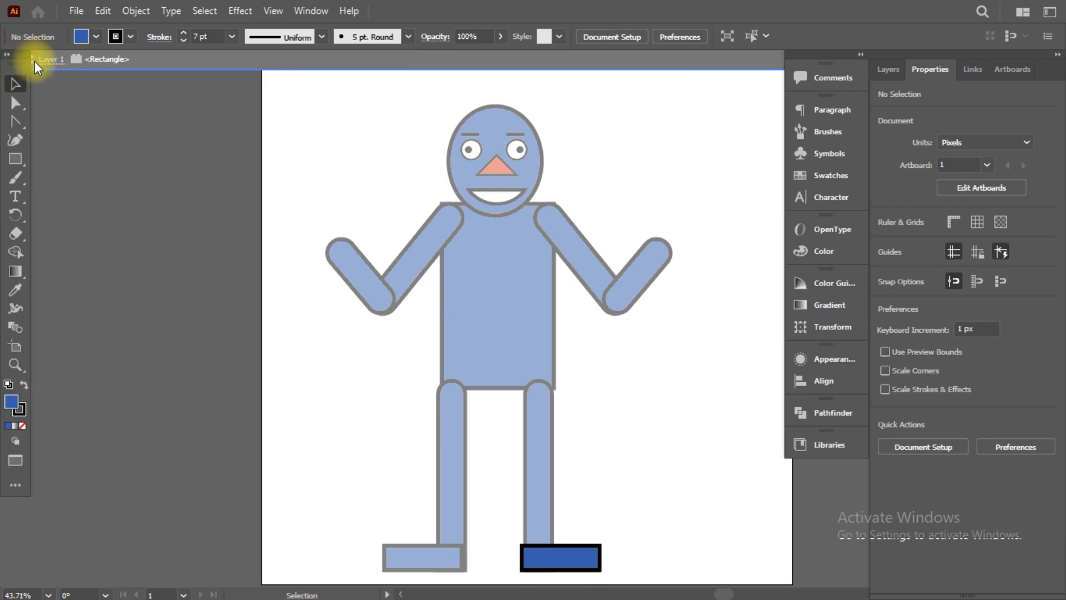
key(f)
key(f)
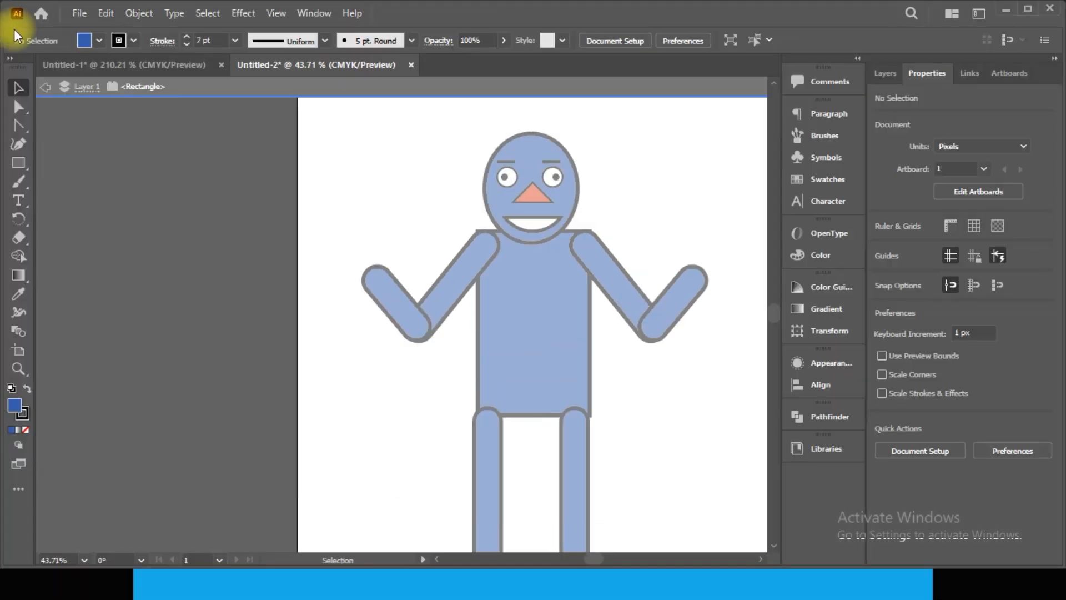
click(46, 86)
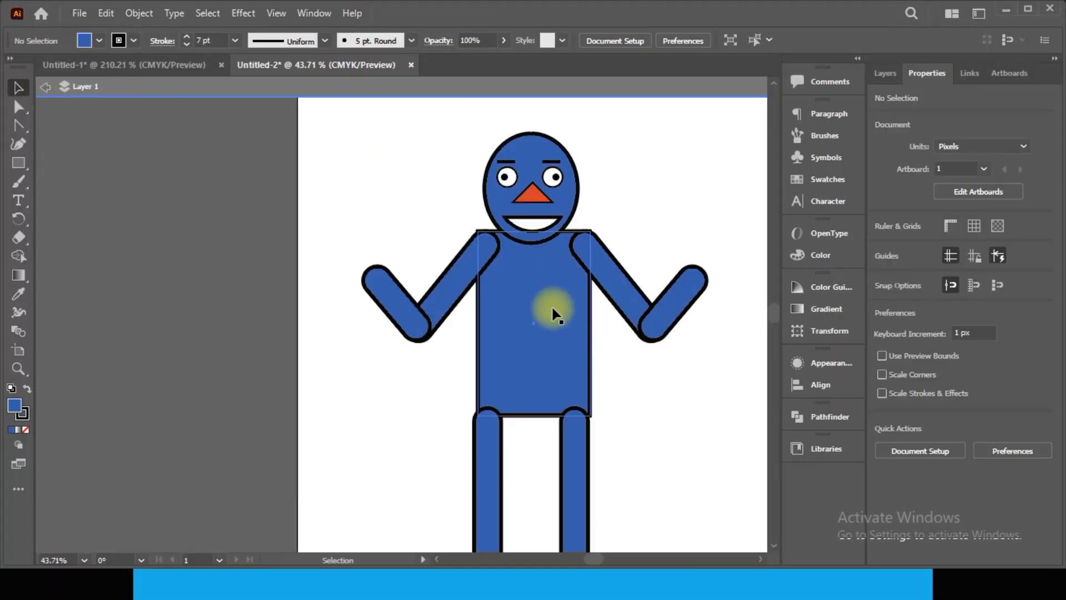
click(48, 87)
key(ctrl+0)
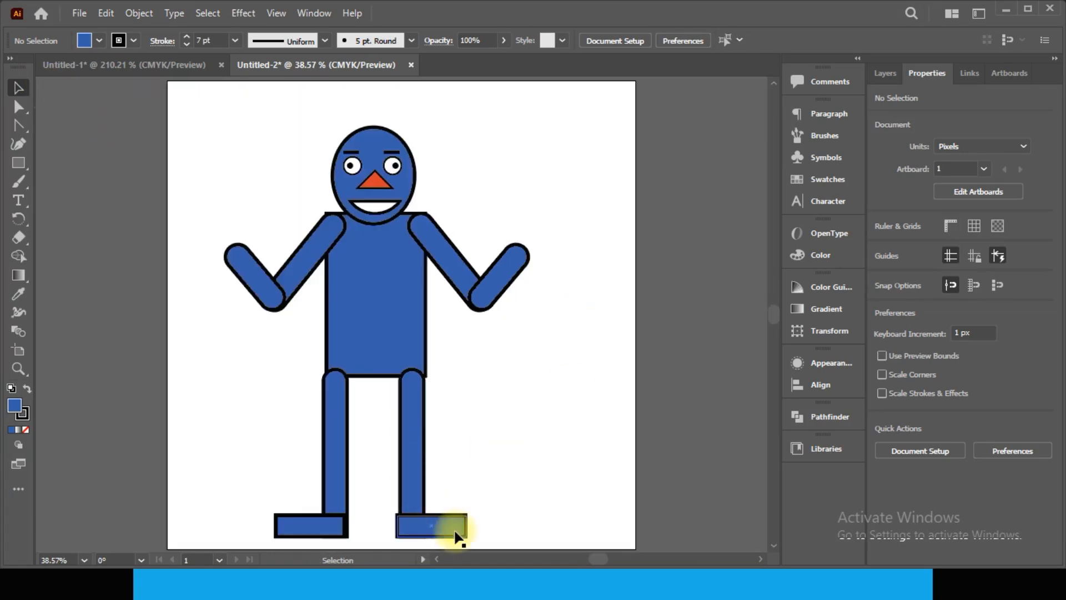
Step: Shift the right foot slightly right so its inner edge lines up with the leg above it
click(447, 531)
scroll(401, 510, up, 4)
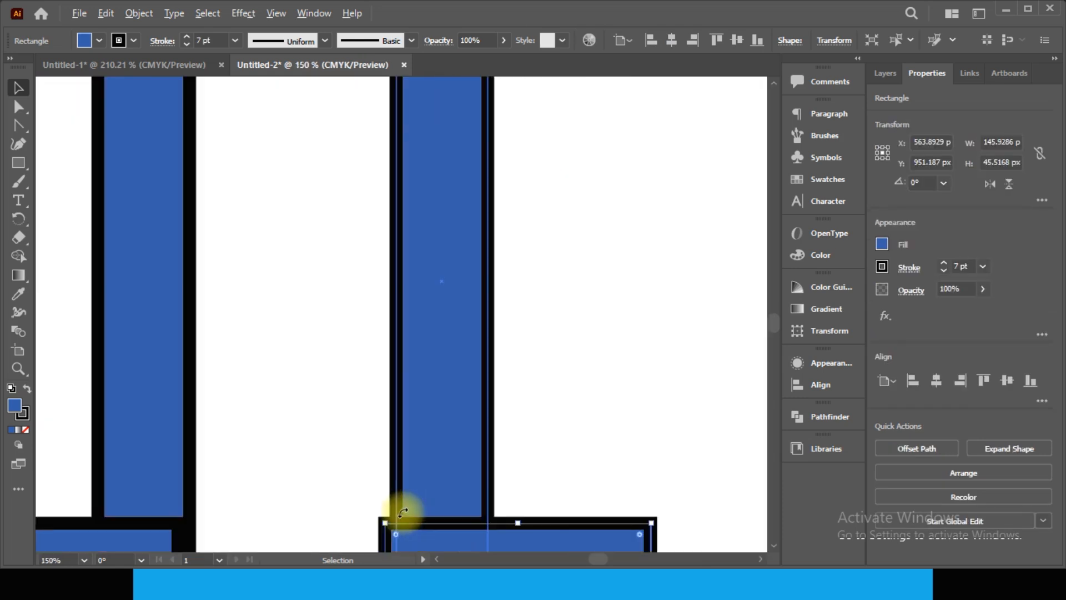
scroll(403, 515, down, 3)
drag(422, 465, 431, 469)
key(ctrl+0)
click(511, 549)
Step: Group both legs and feet and shift the group slightly right to centre it under the body
drag(483, 523, 333, 452)
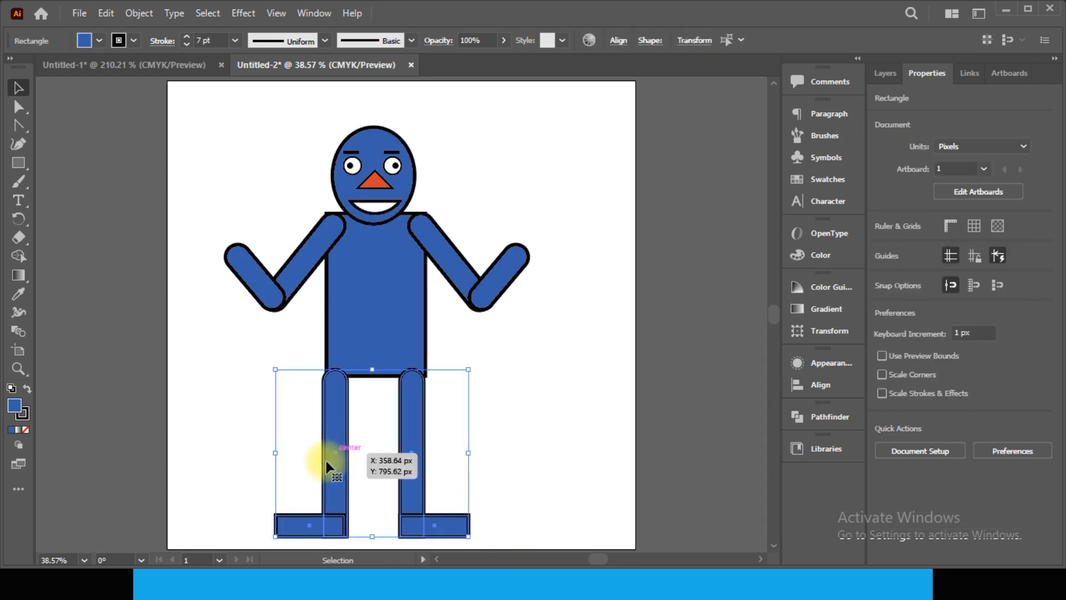
right_click(327, 433)
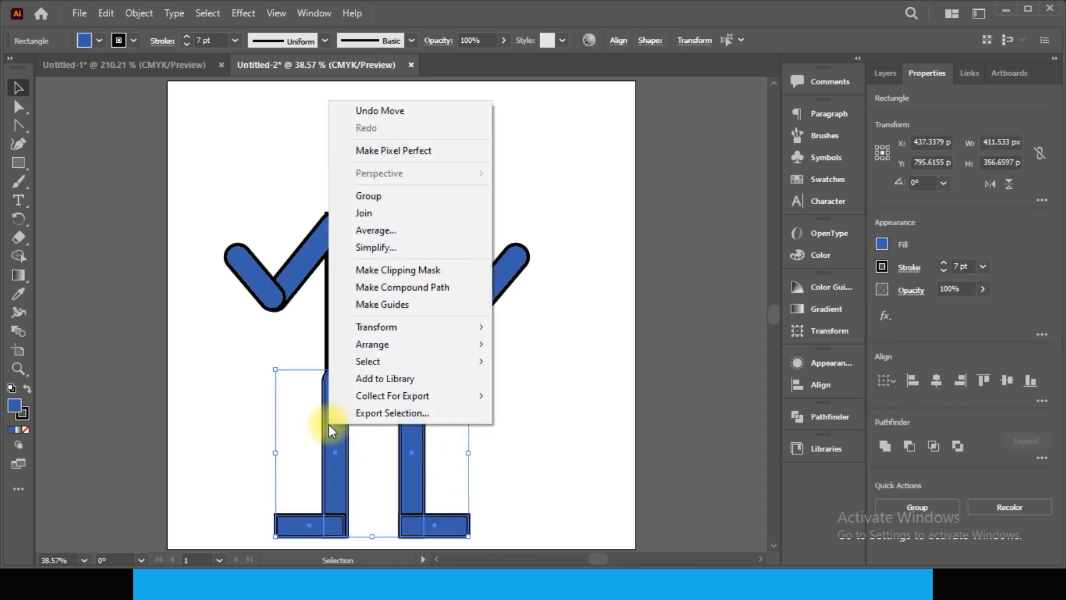
click(382, 203)
drag(410, 427, 411, 427)
click(544, 367)
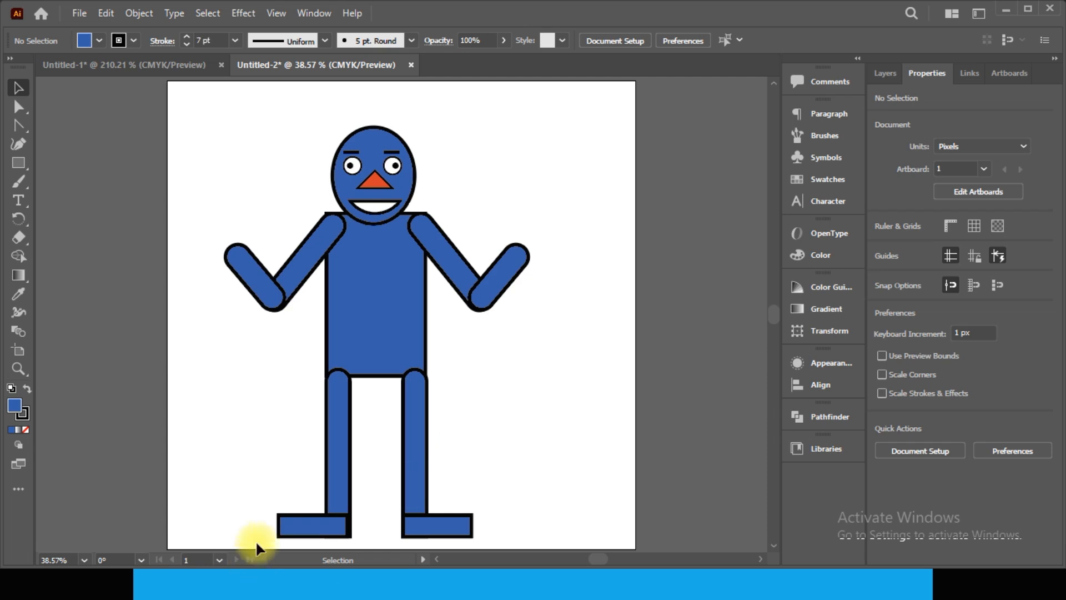
Step: Ungroup the legs and feet so each part can be moved separately
click(282, 525)
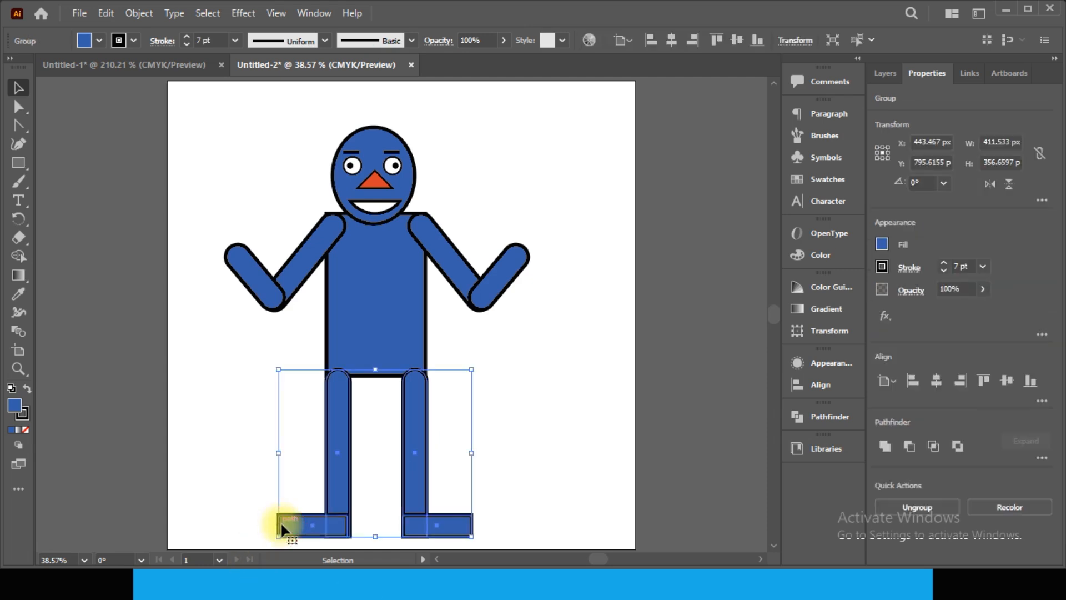
right_click(325, 425)
click(371, 284)
click(538, 448)
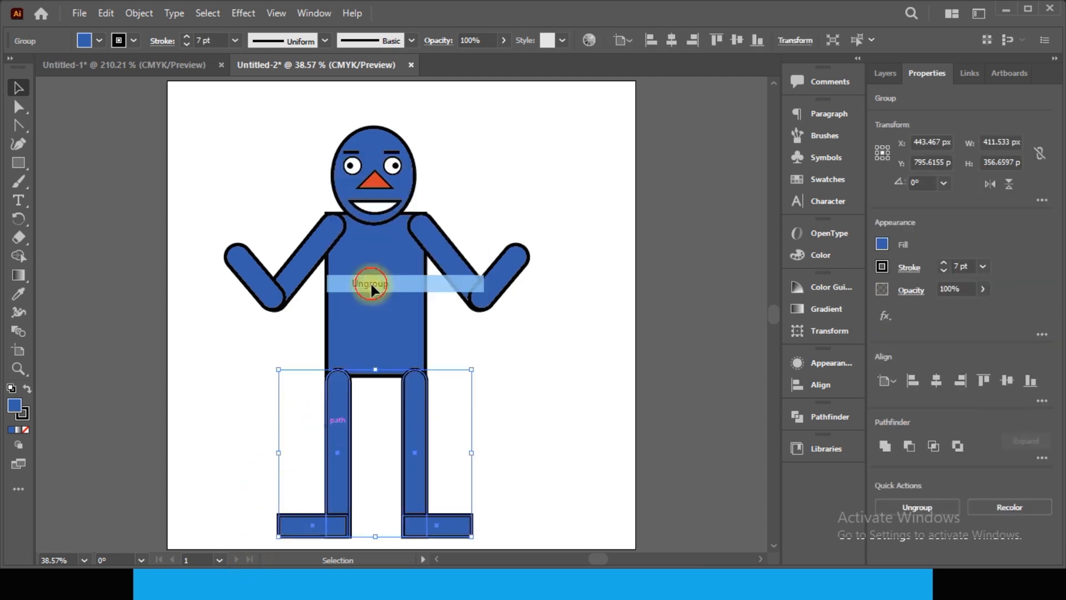
Step: Nudge the left foot 3 px to the right to line it up with its leg
click(294, 525)
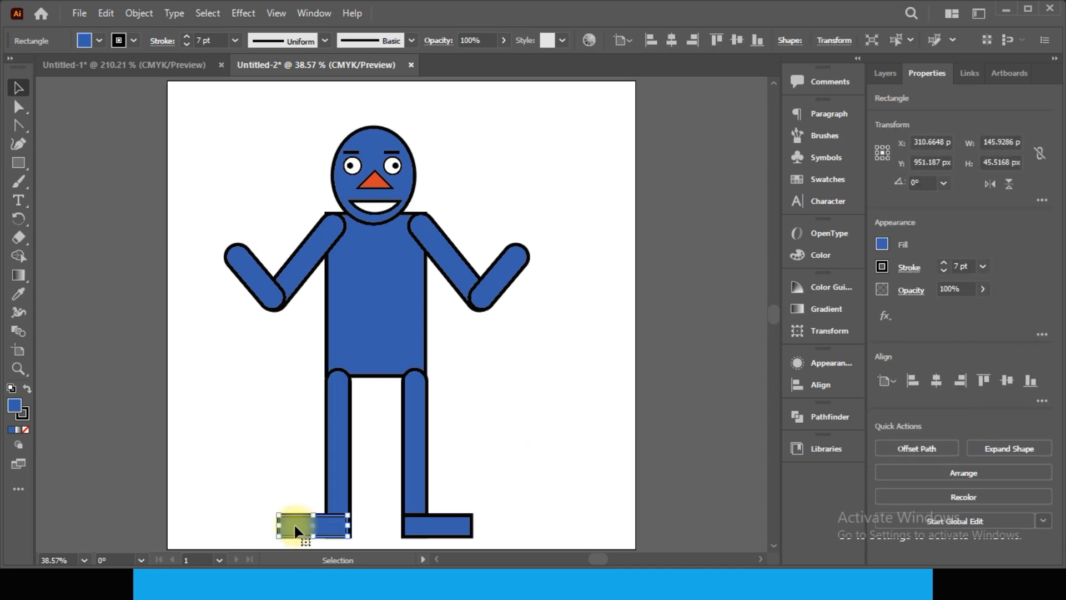
key(Right)
key(Right)
key(Right)
key(Right)
key(Left)
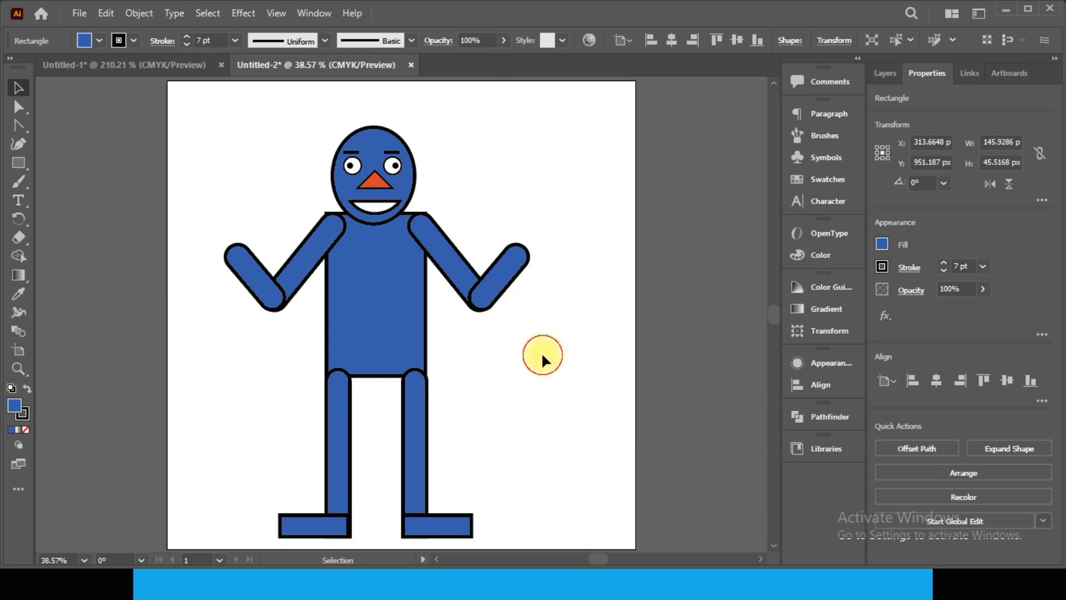
click(543, 357)
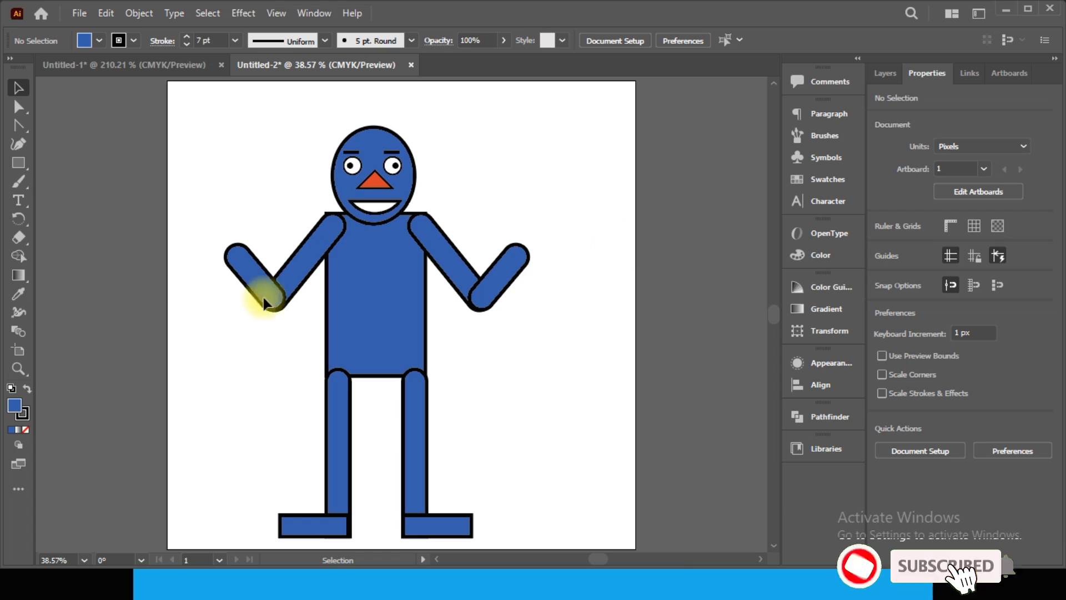
Step: Draw a rectangle about 188 x 58 px beside the head, with the mouth's white fill and 6 pt black stroke
click(371, 207)
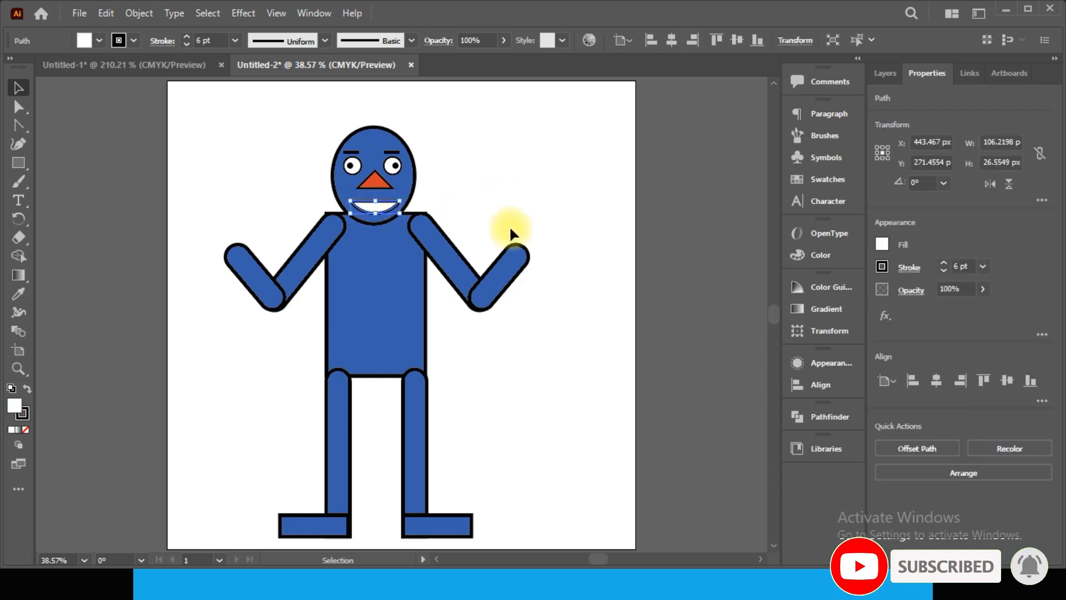
click(551, 215)
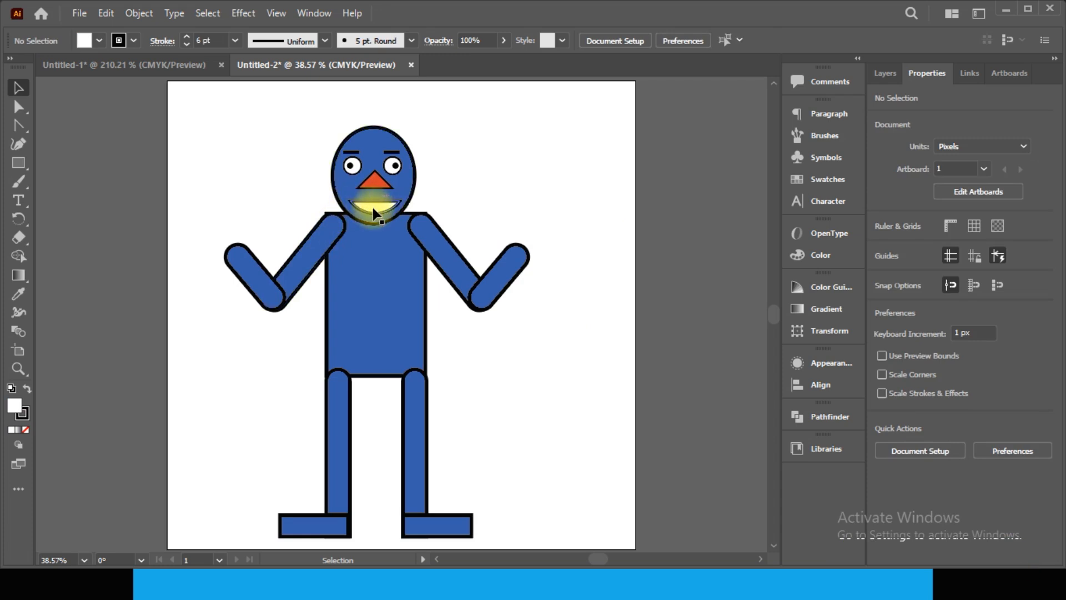
click(19, 163)
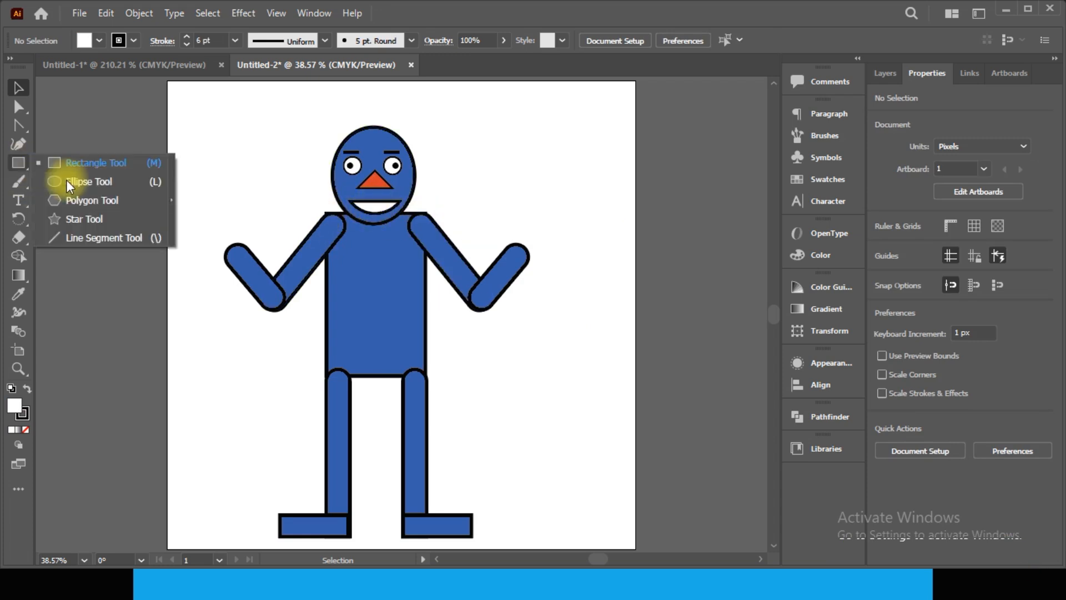
click(94, 163)
drag(194, 141, 283, 169)
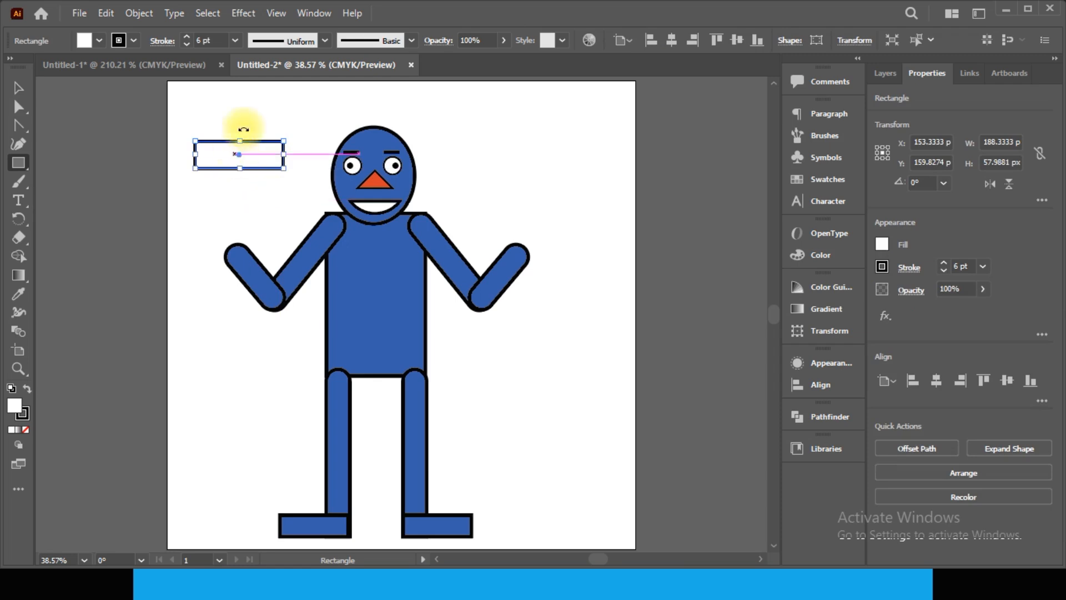
click(98, 41)
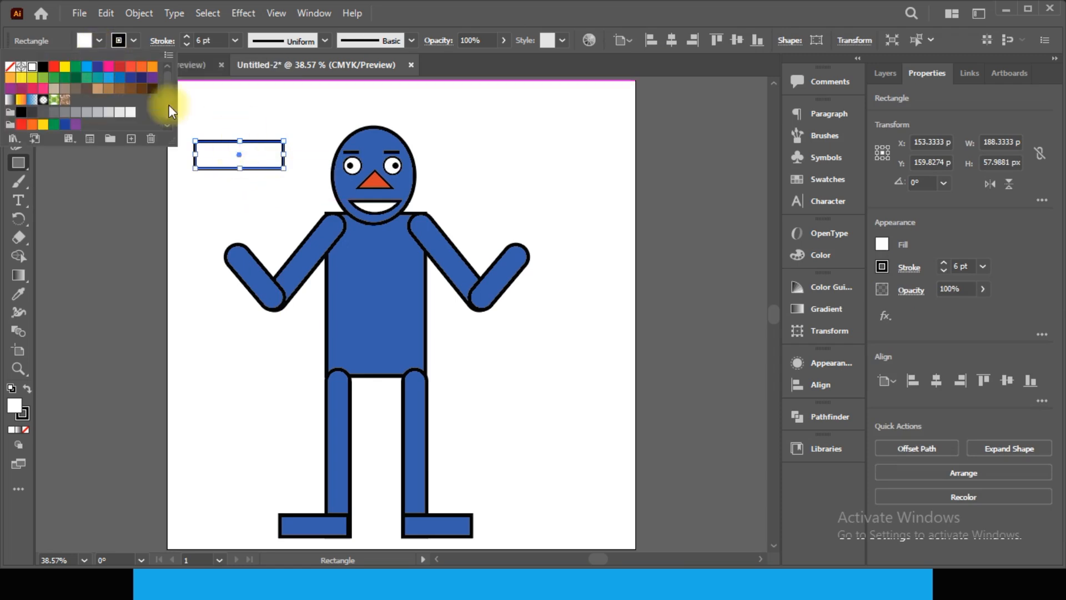
click(233, 161)
scroll(236, 156, up, 2)
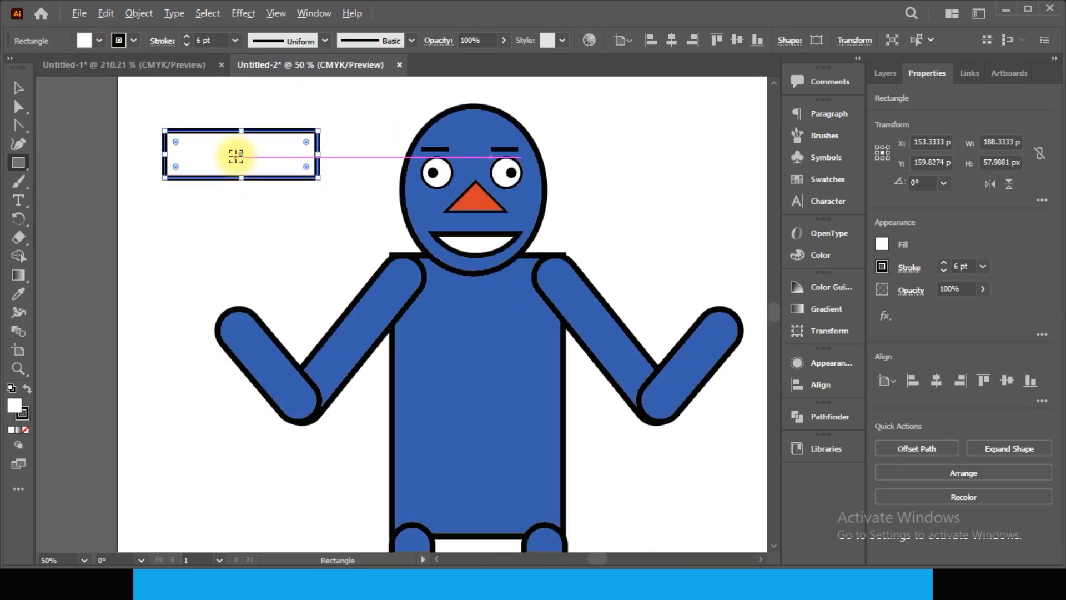
Step: Add an anchor point at the middle of the white rectangle's bottom edge
click(18, 163)
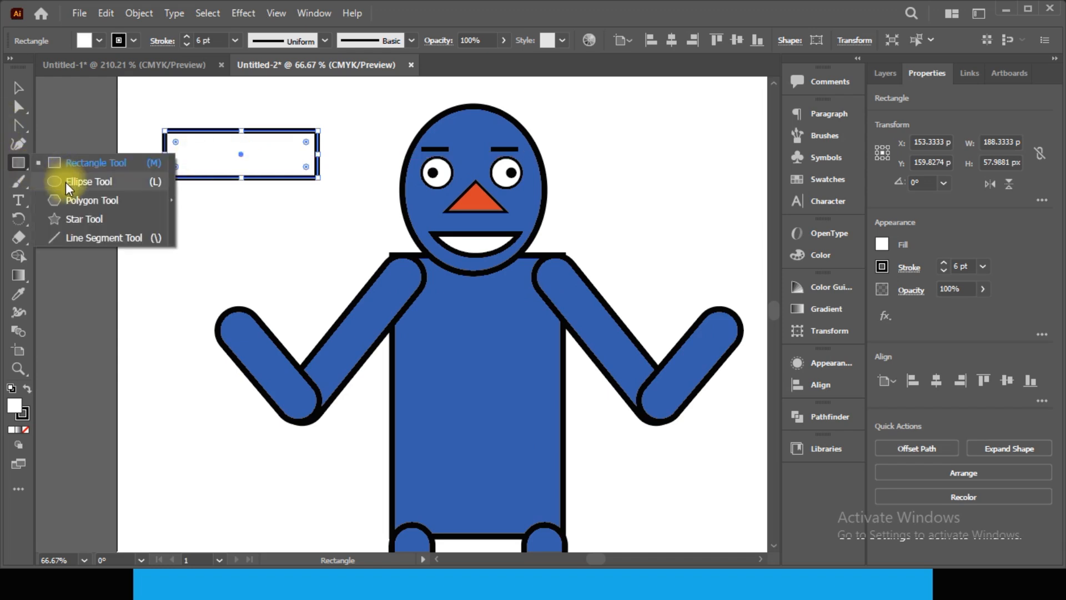
click(22, 142)
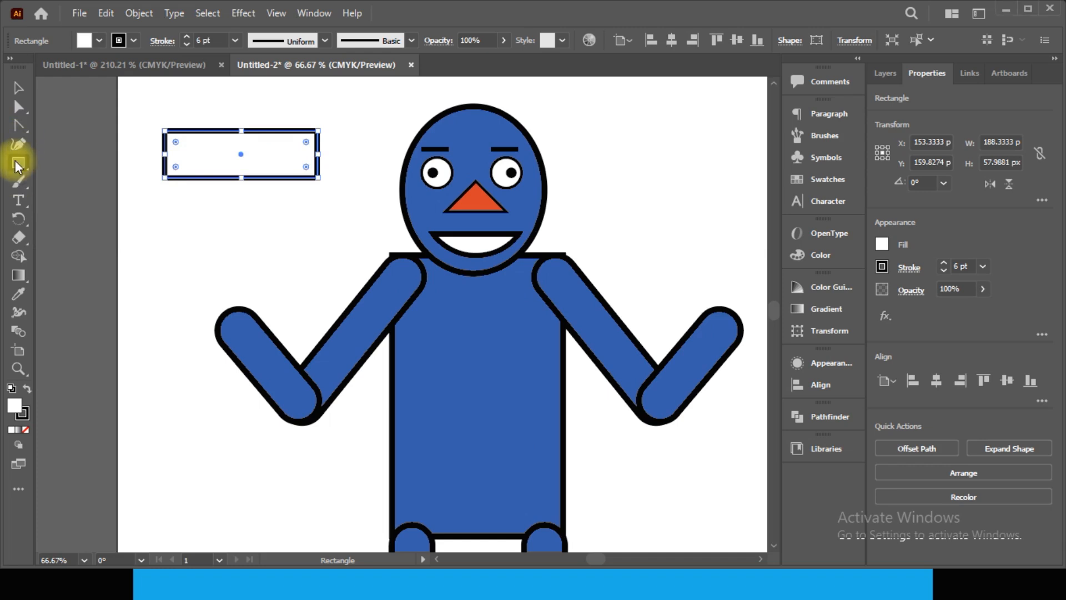
key(p)
click(20, 127)
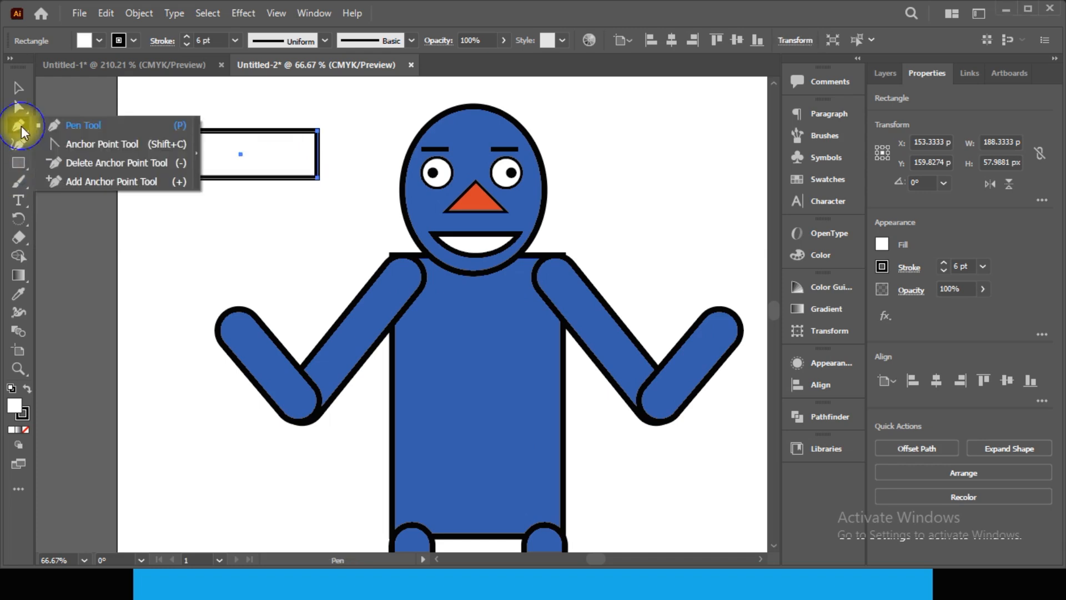
click(65, 163)
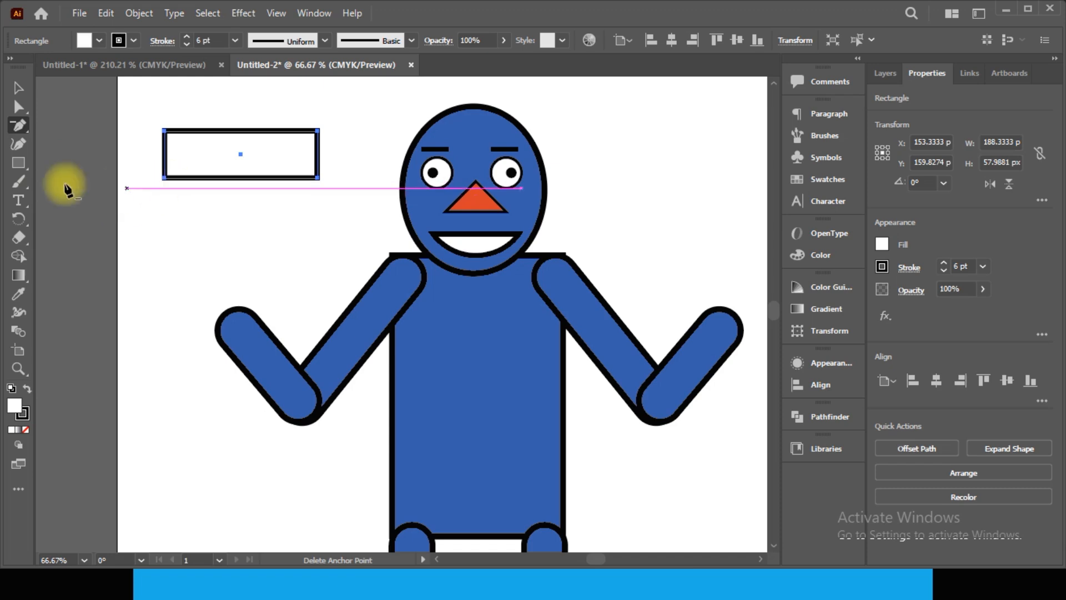
click(18, 128)
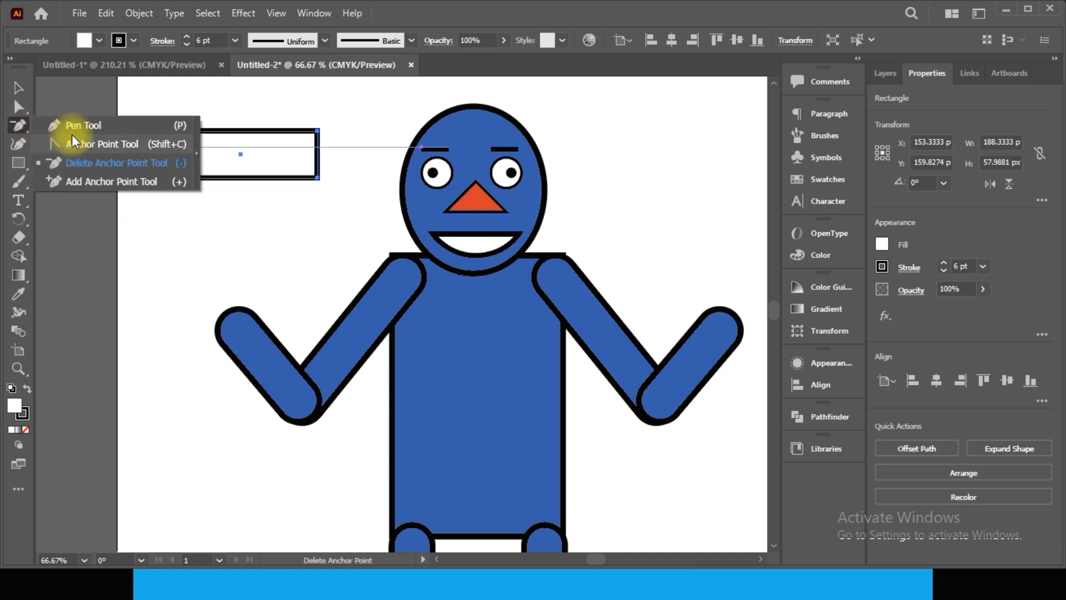
click(72, 178)
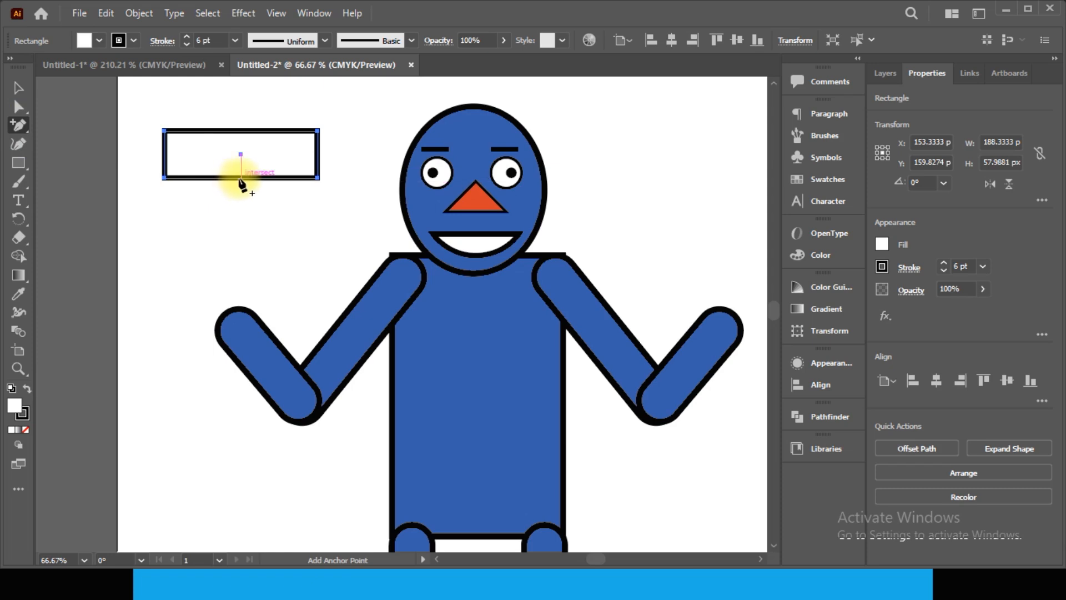
click(240, 178)
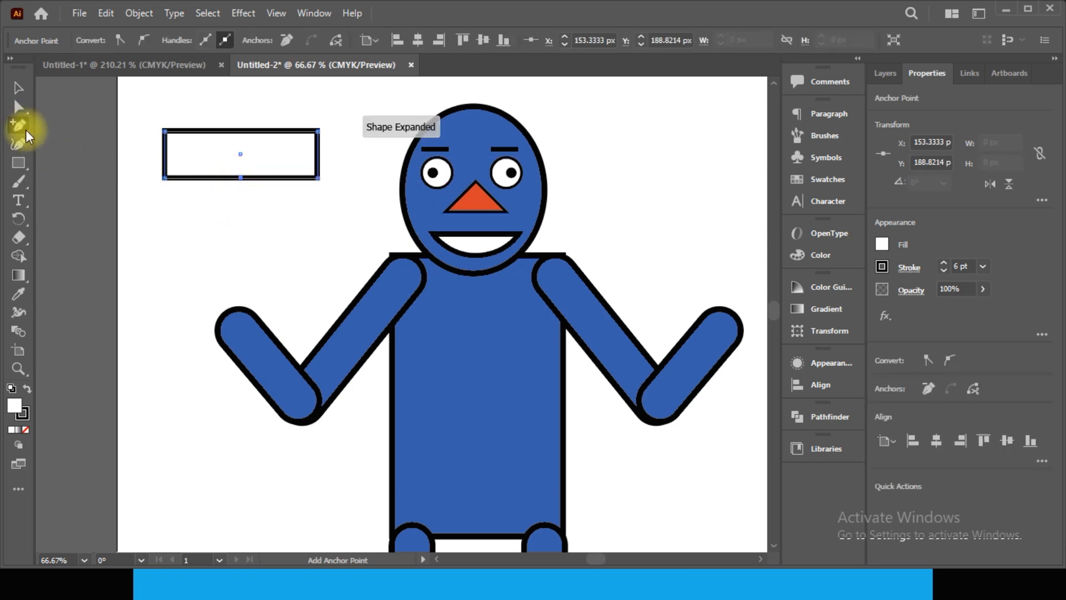
Step: Delete the rectangle's two bottom corner anchor points to leave a downward-pointing triangle
click(17, 124)
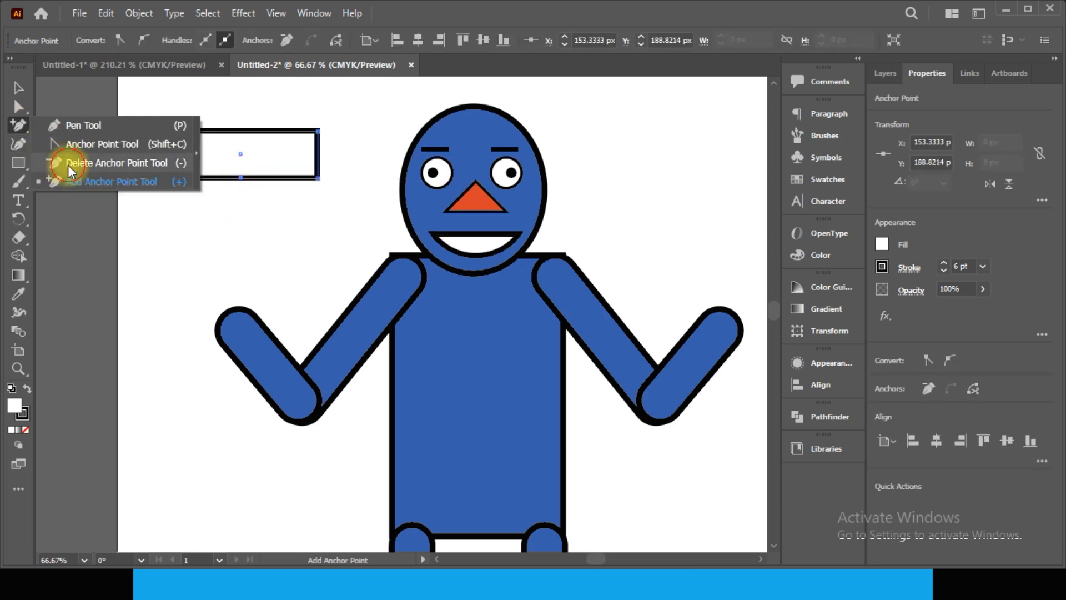
click(62, 164)
click(166, 177)
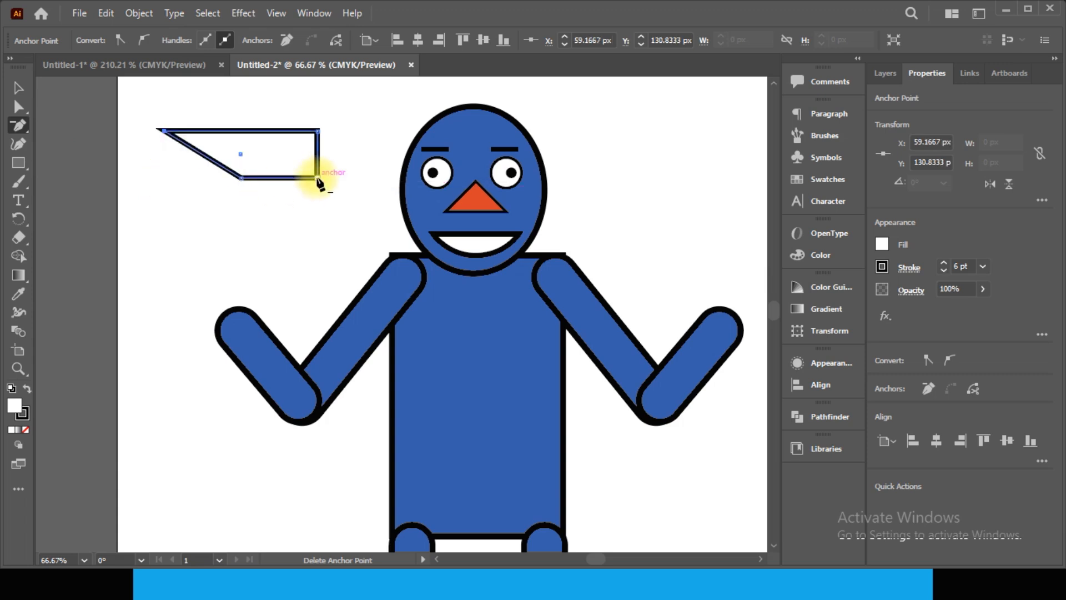
click(317, 177)
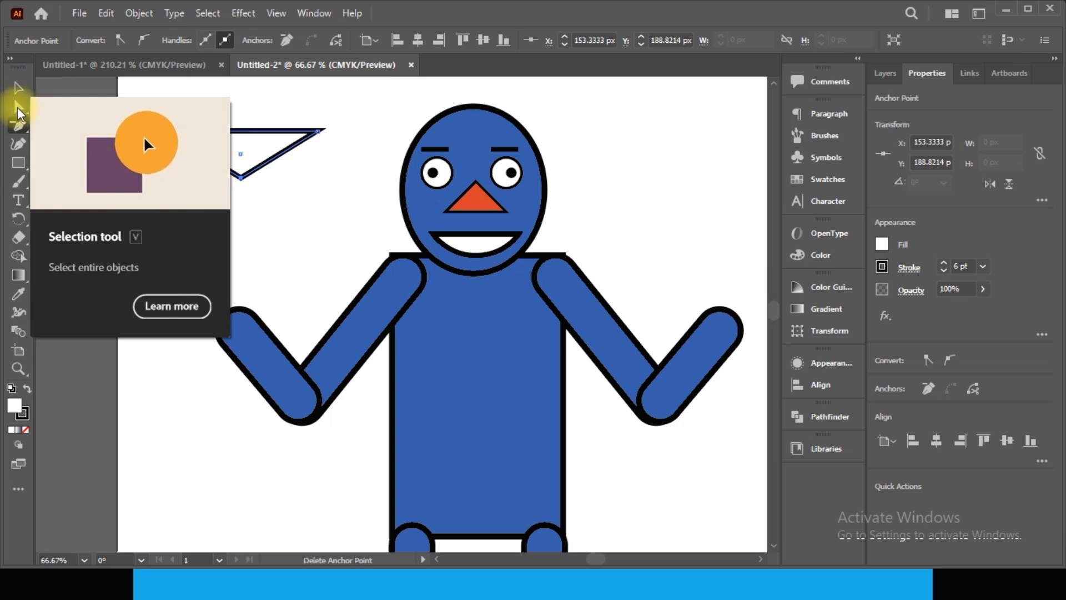
Step: Convert the white triangle's lower anchor point to a smooth curve and move the rounded shape to about X 173 px, Y 222 px
click(21, 125)
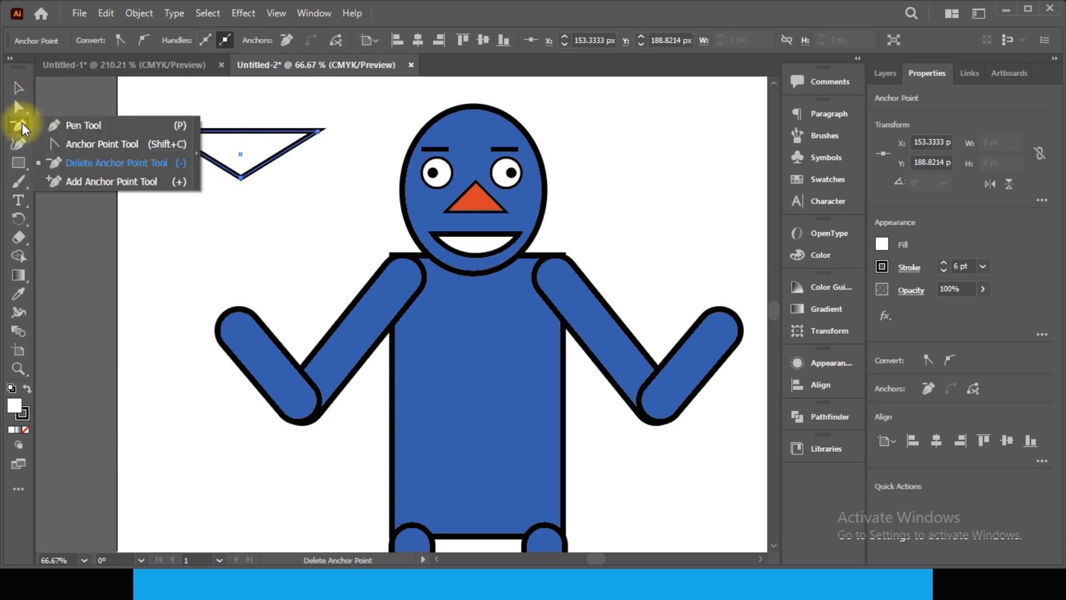
click(55, 142)
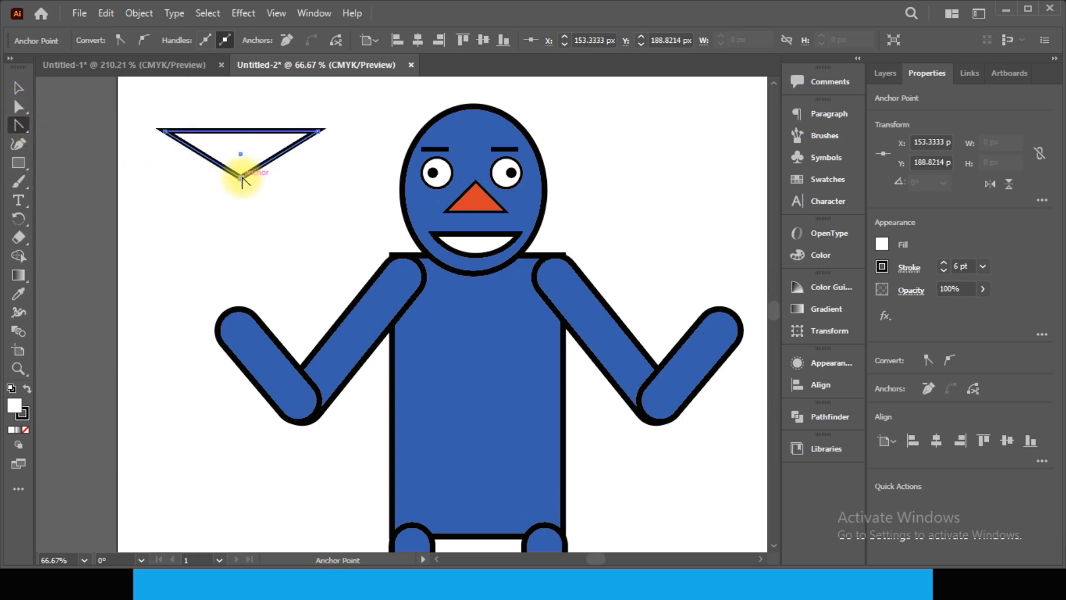
drag(242, 179, 184, 178)
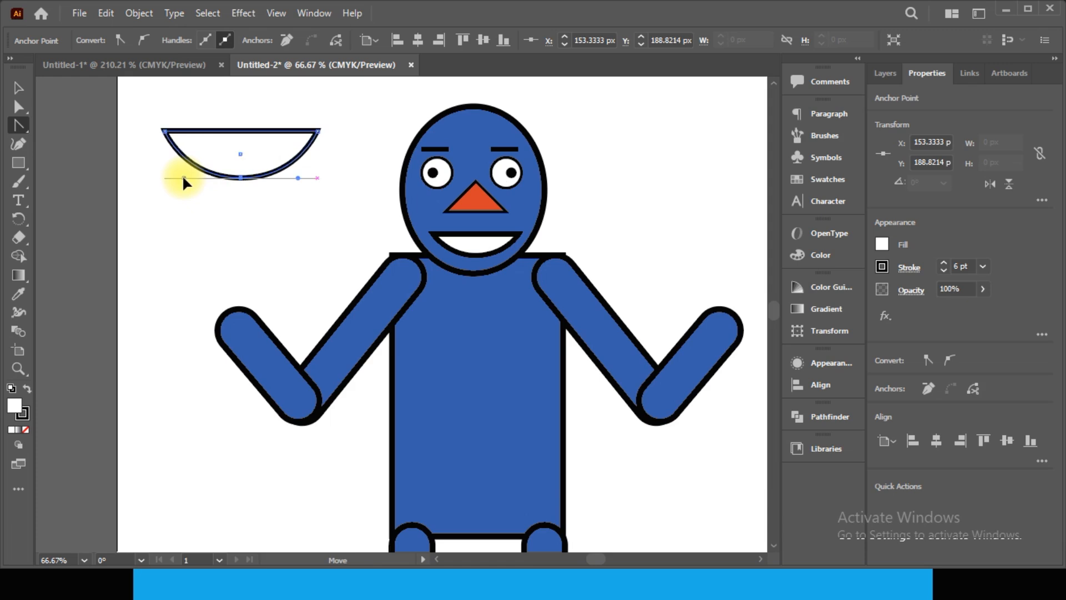
click(17, 87)
click(157, 251)
click(231, 169)
drag(278, 163, 295, 216)
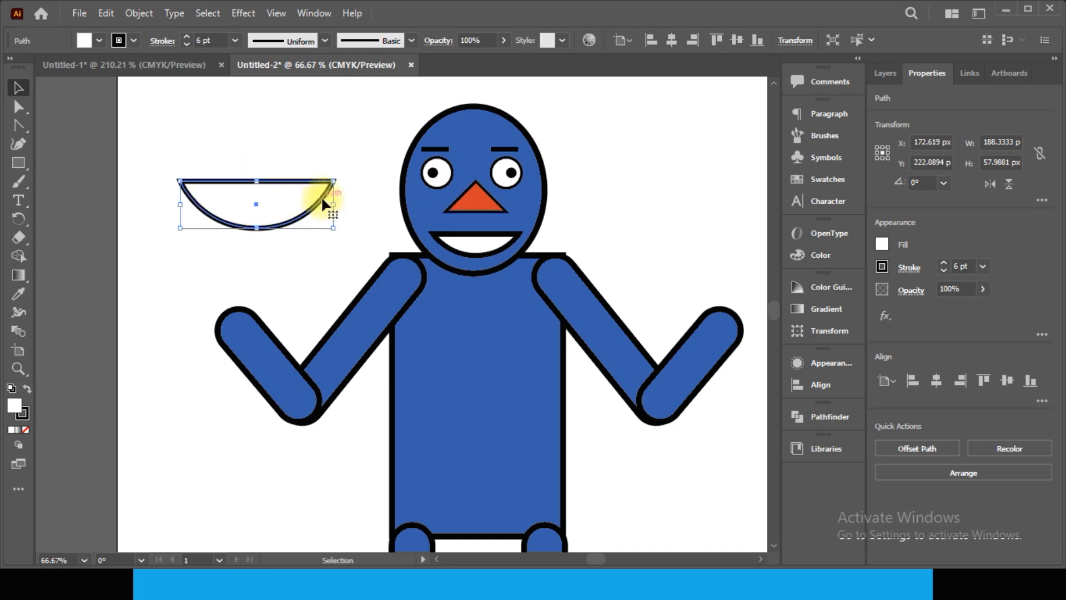
Step: Replace the face's original mouth by deleting it and fitting the new rounded shape, scaled down, beneath the nose
drag(450, 237, 606, 201)
key(Delete)
drag(255, 201, 488, 244)
mouse_move(553, 220)
mouse_down()
mouse_move(545, 233)
mouse_move(549, 225)
mouse_up()
click(624, 215)
key(ctrl+0)
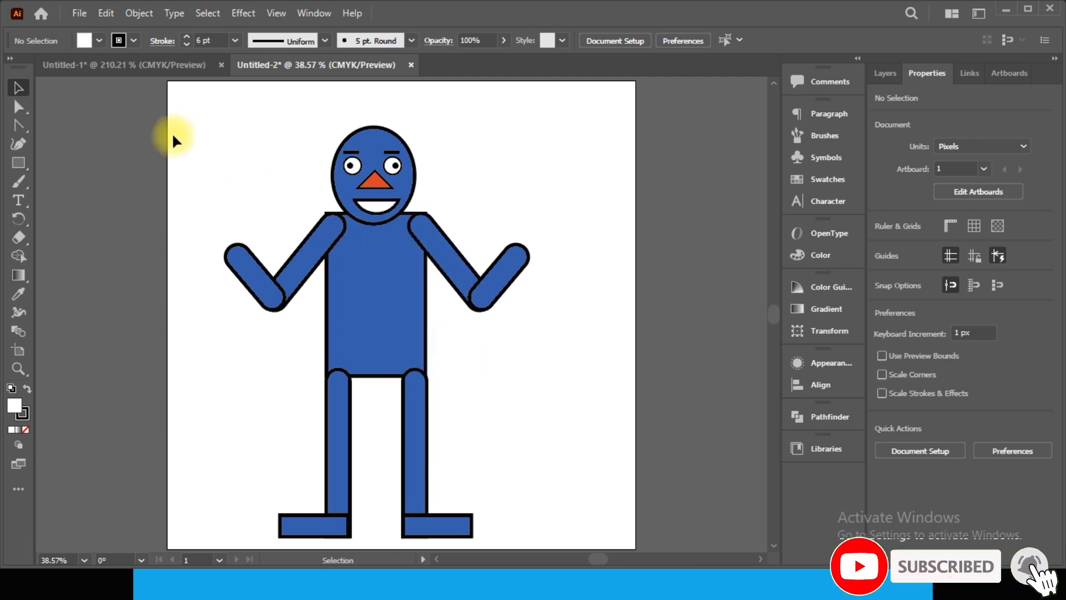
Step: Start an Export As of the finished character and choose the Youtube folder on the Desktop as destination
click(79, 13)
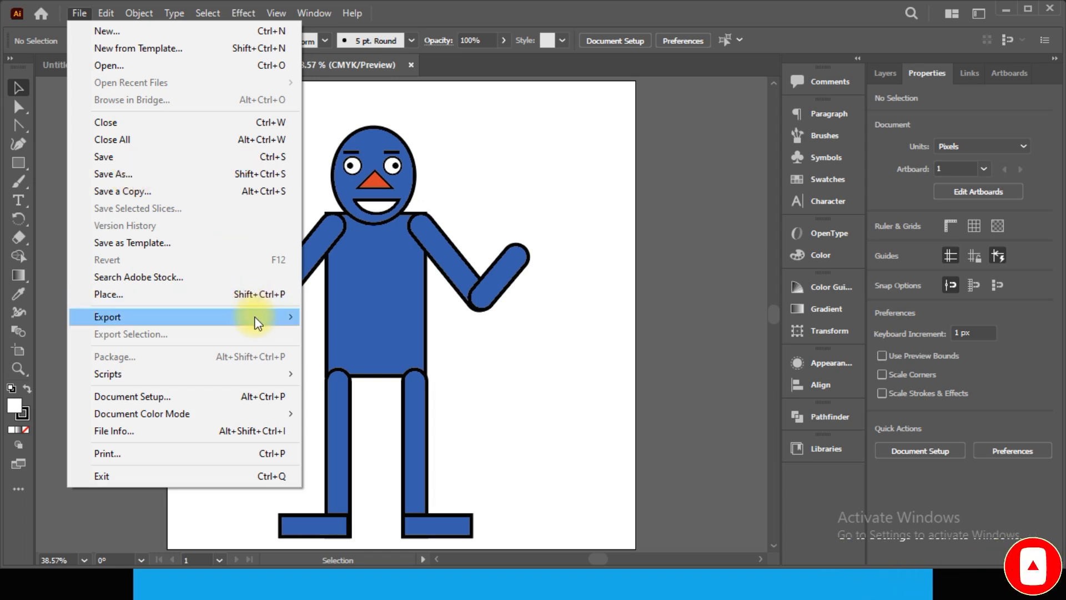
mouse_move(251, 315)
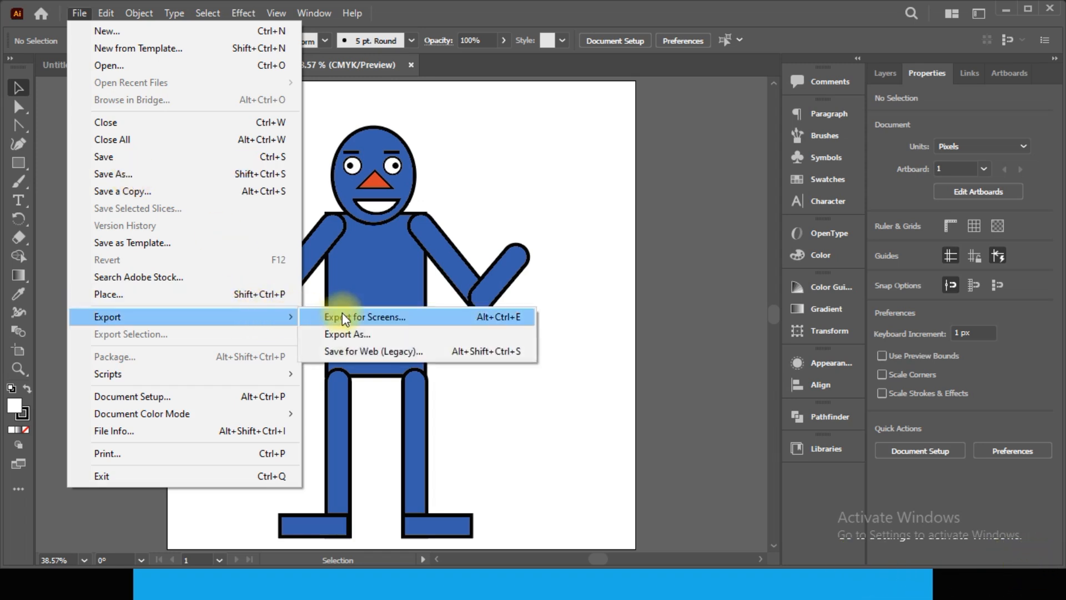
click(333, 329)
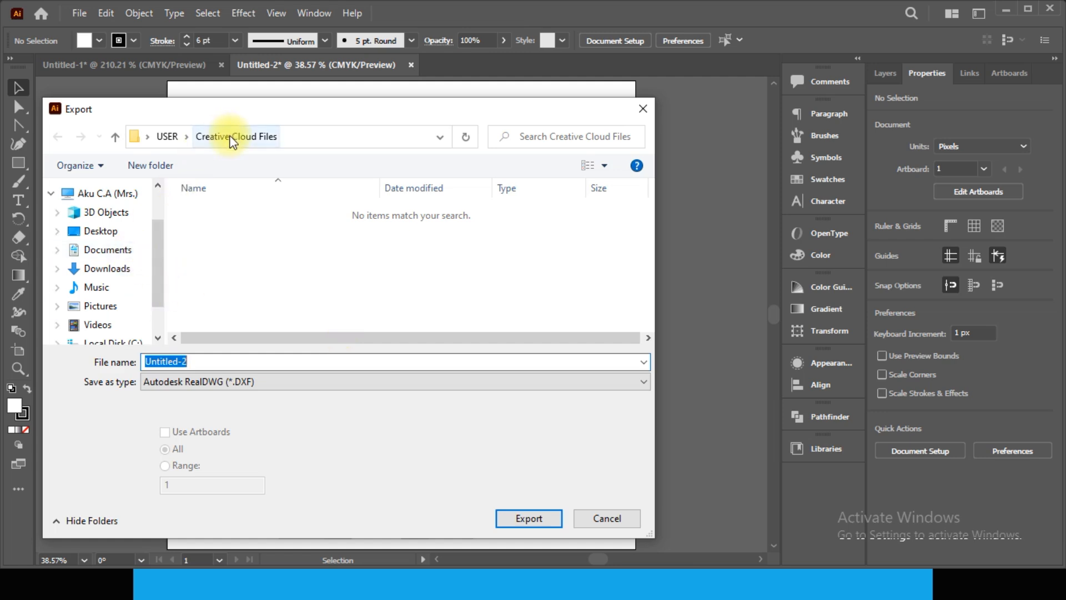
click(153, 231)
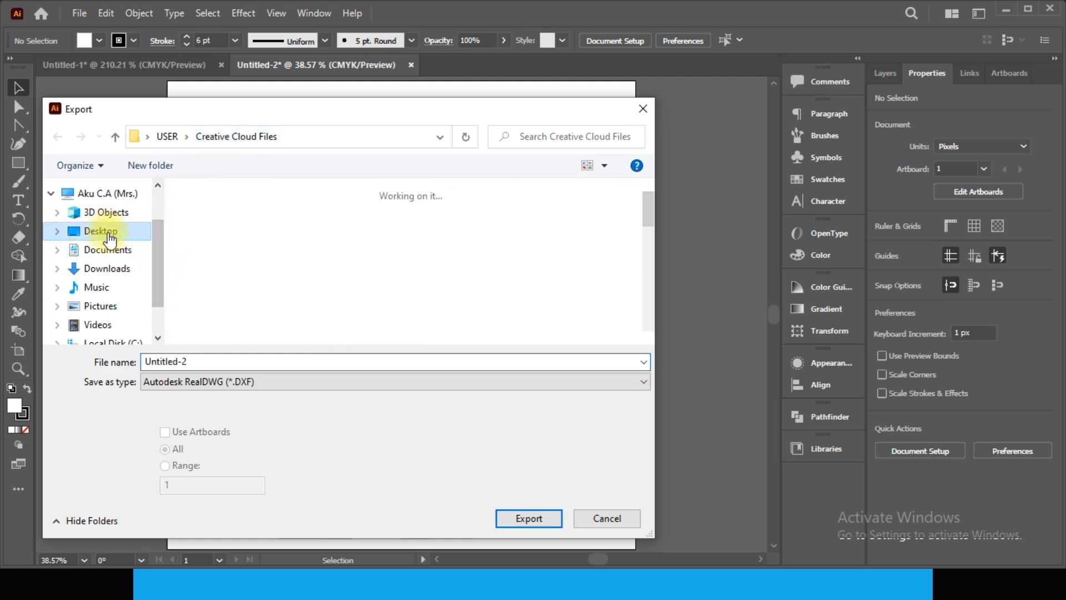
drag(650, 212, 645, 309)
double_click(307, 299)
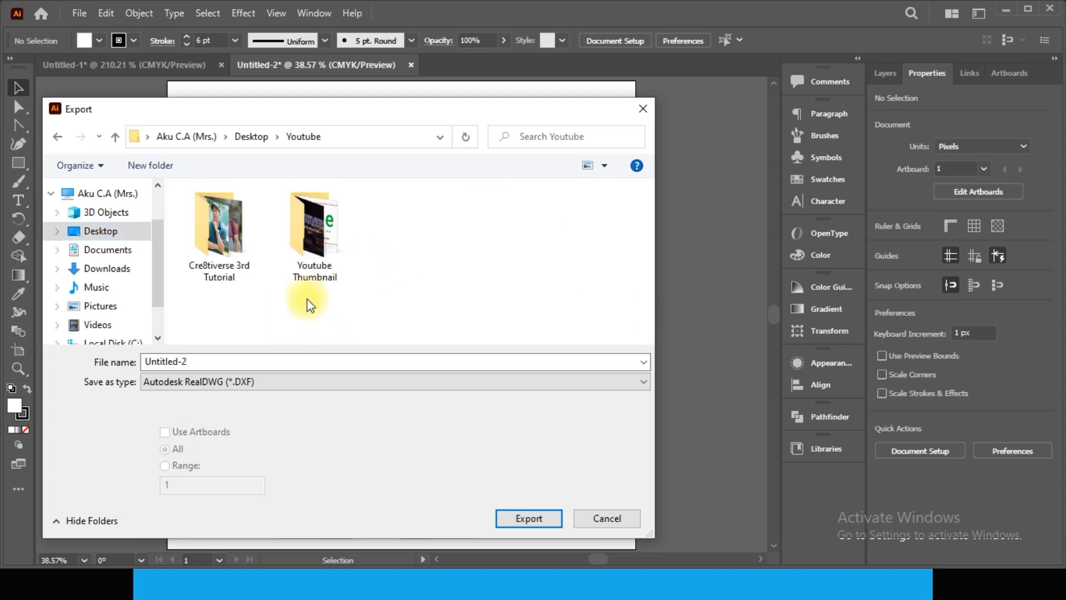
Step: Export the drawing in JPEG format under the name Puppet, using artboards with the range 1
click(245, 383)
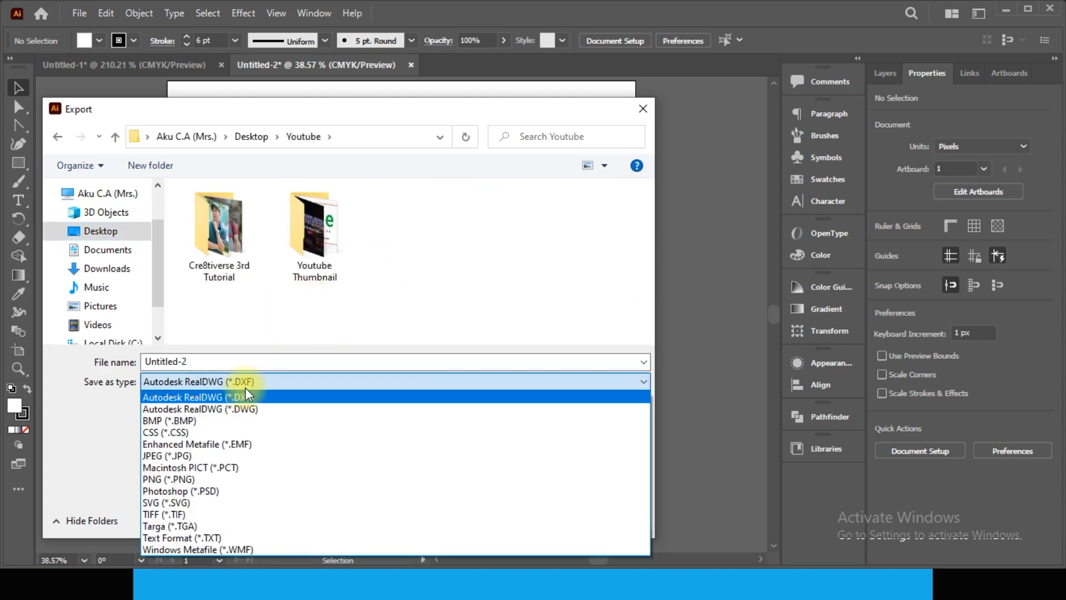
click(188, 455)
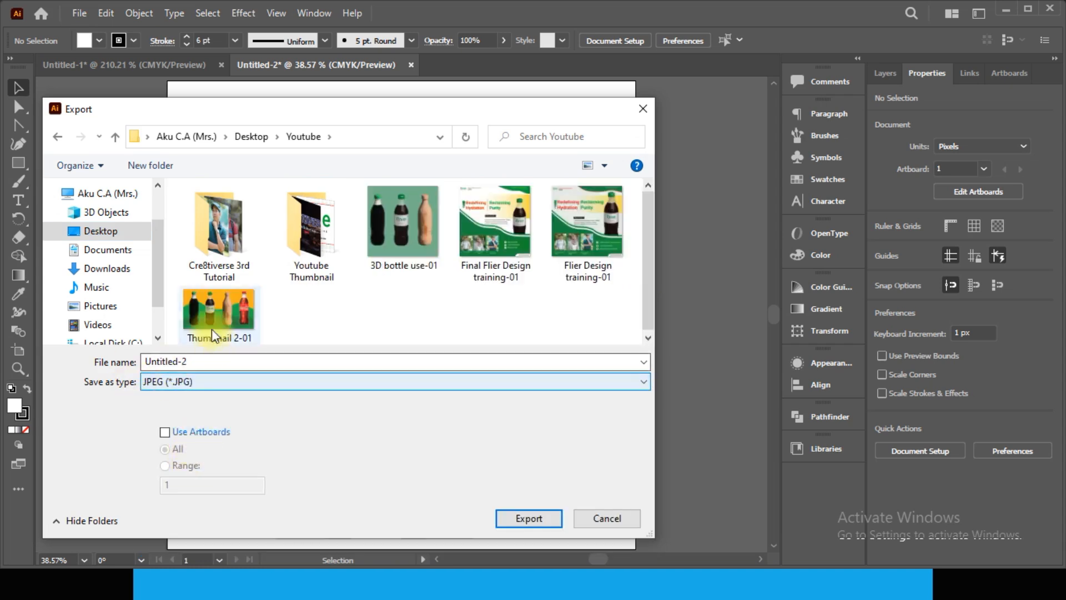
click(167, 434)
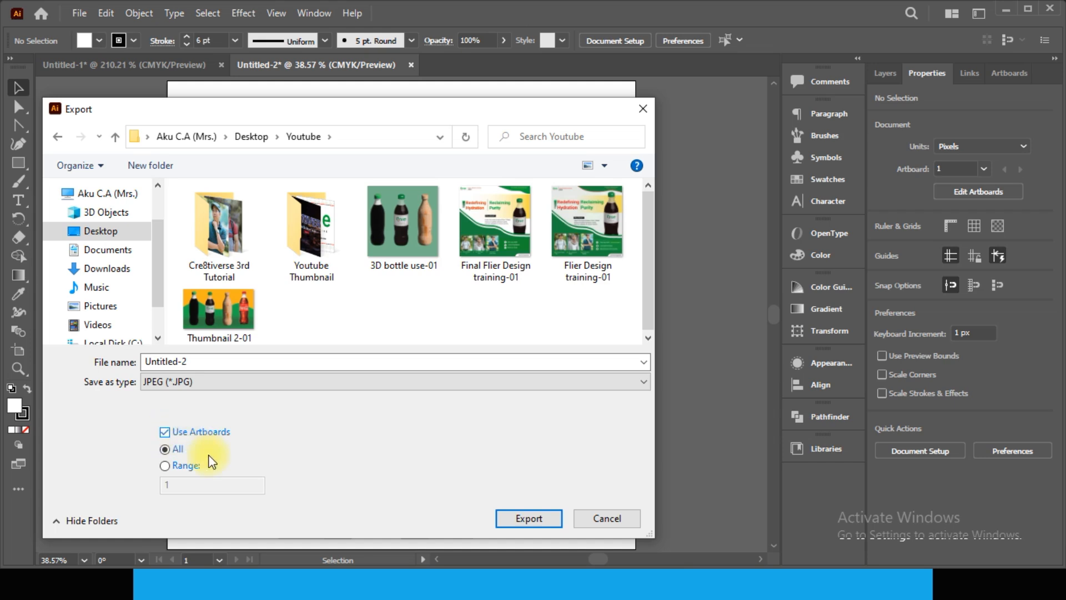
click(165, 465)
click(174, 485)
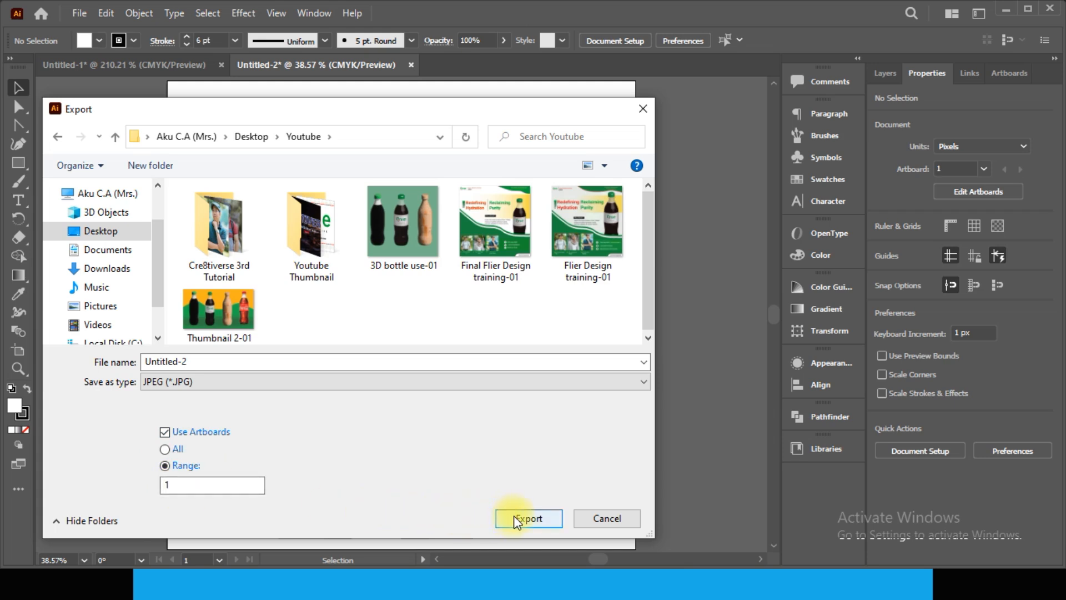
double_click(247, 362)
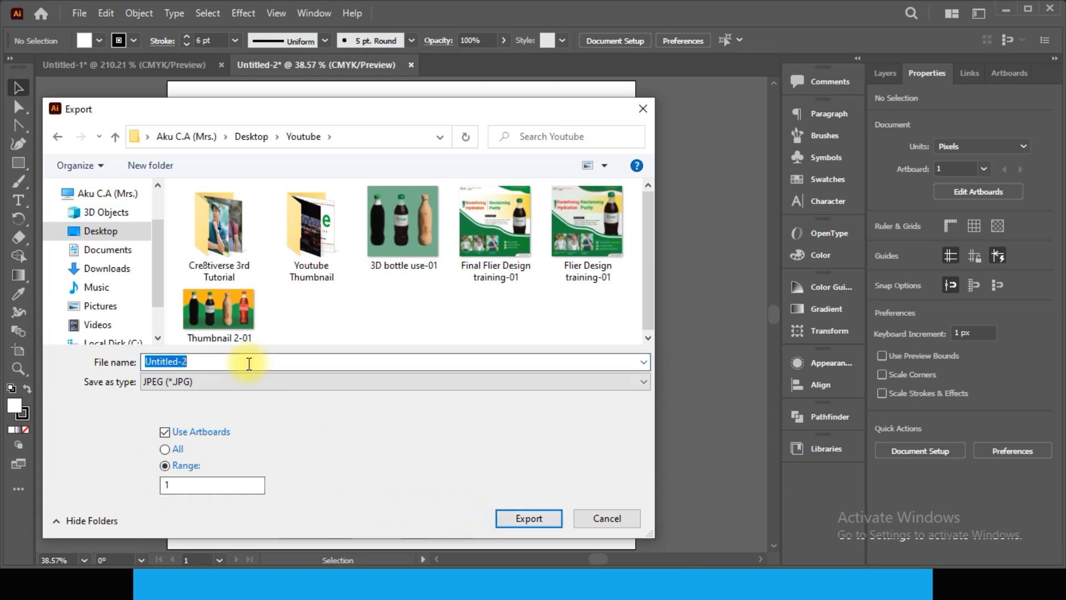
text(Pupp)
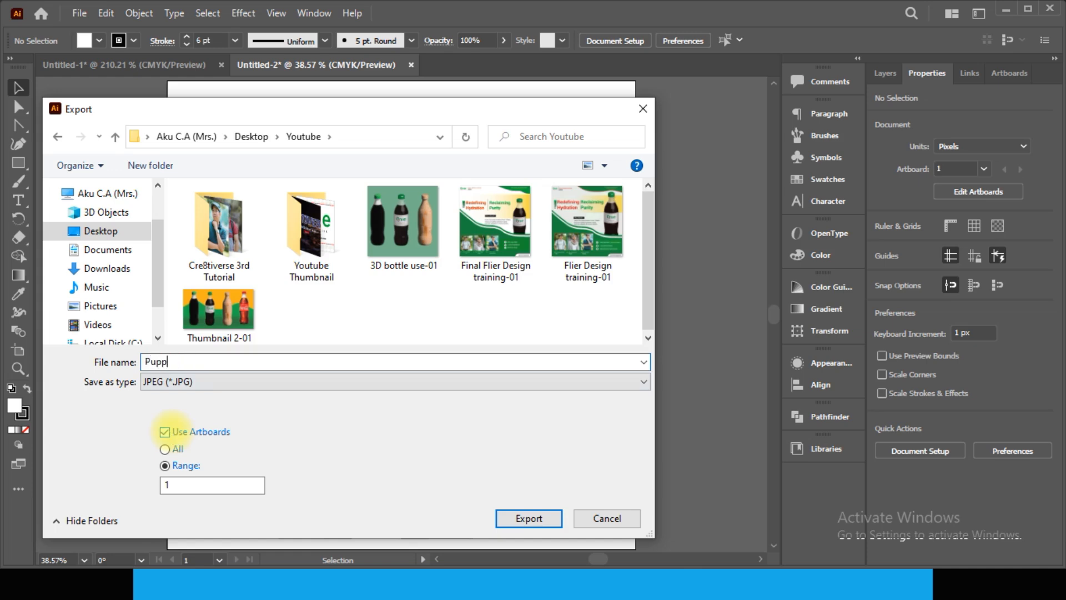
text(et)
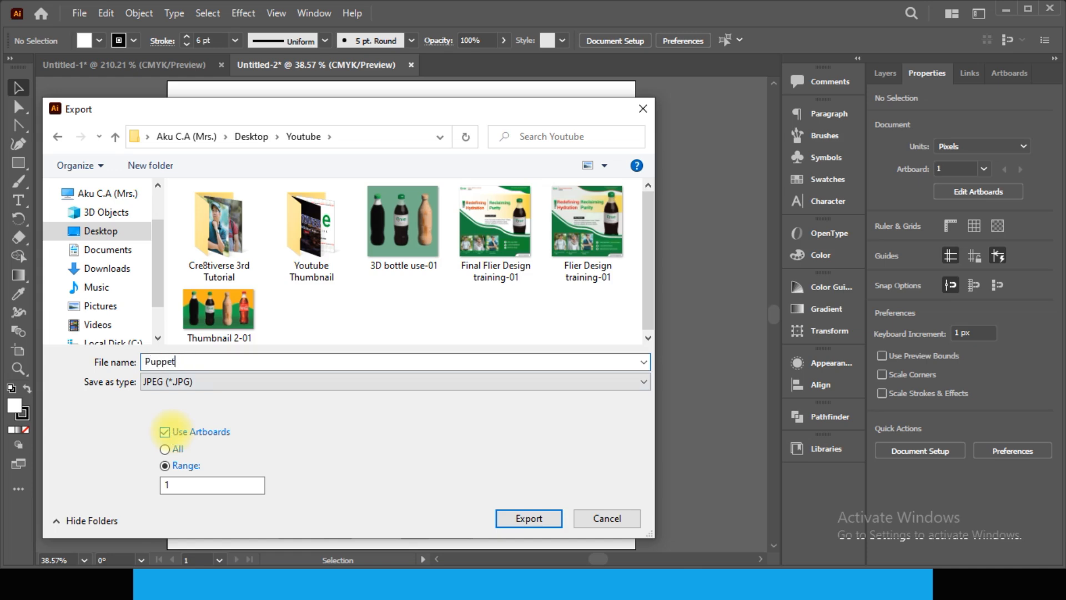
click(531, 521)
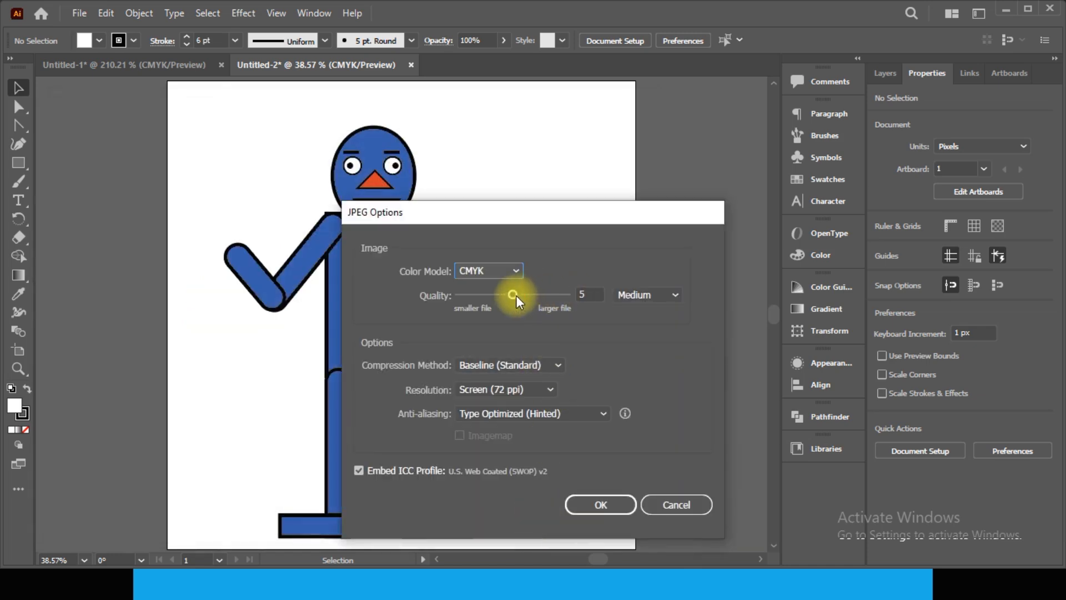
Step: Set the JPEG quality to 10 (Maximum) and the resolution to Medium (150 ppi), and complete the export
drag(517, 295, 573, 298)
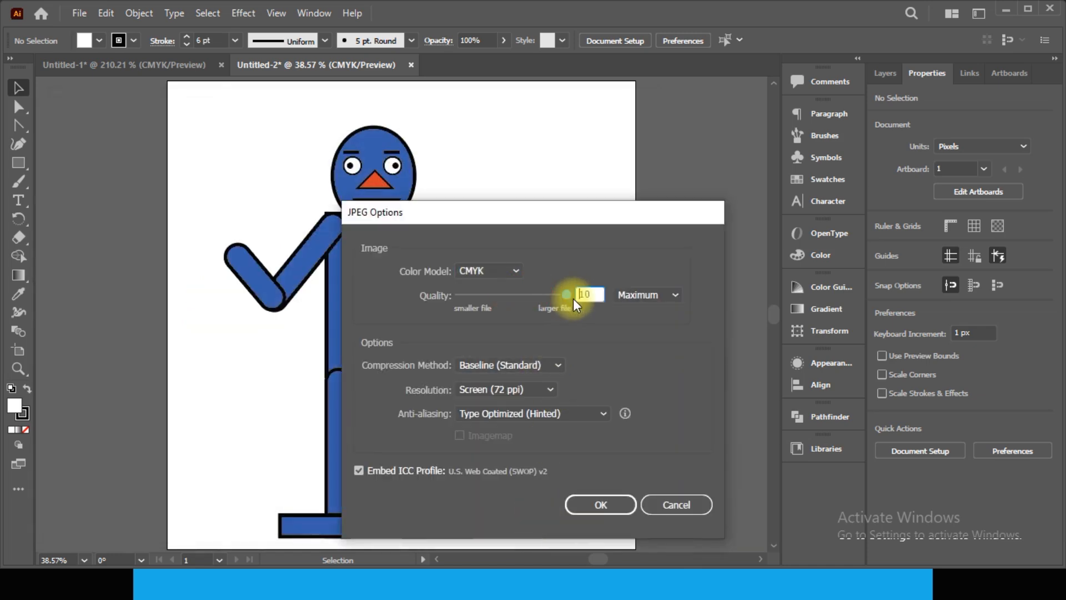
click(556, 394)
click(517, 475)
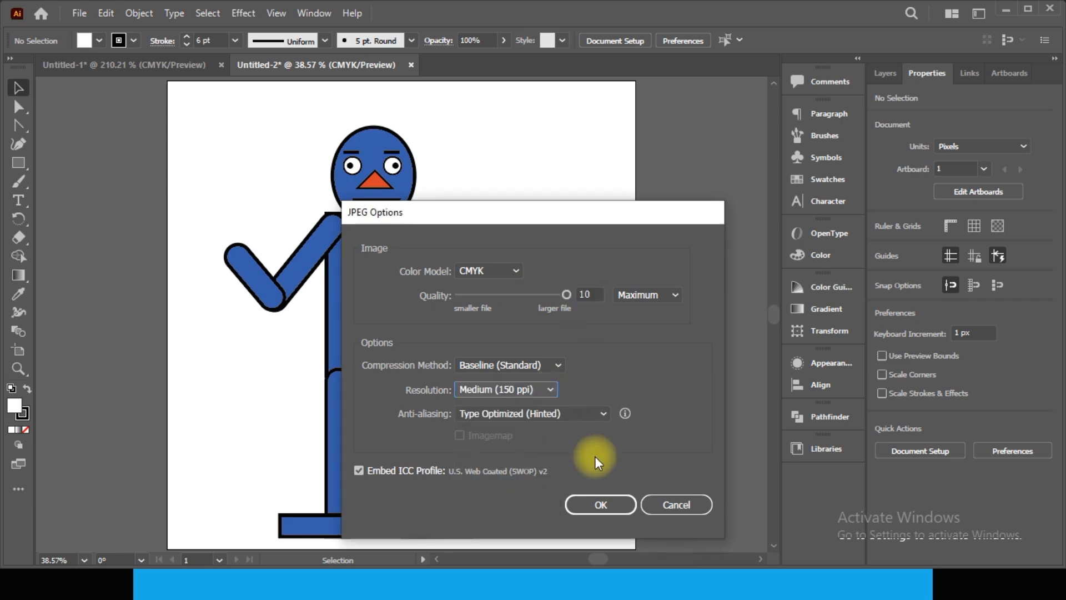
click(604, 498)
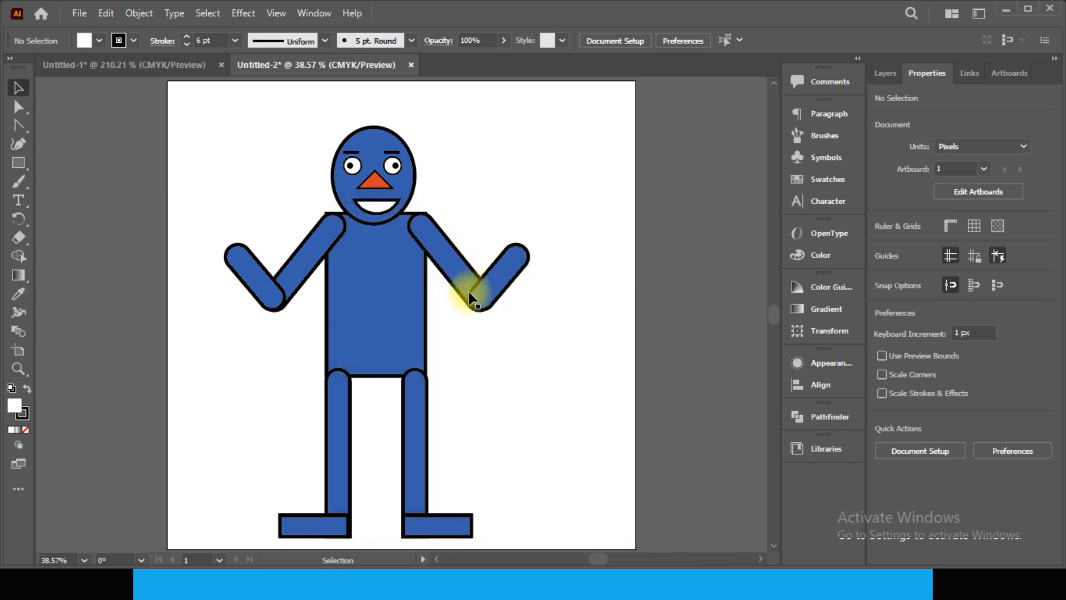
Step: Switch to the Windows desktop and open the Youtube folder in a maximized File Explorer window
key(alt+Tab)
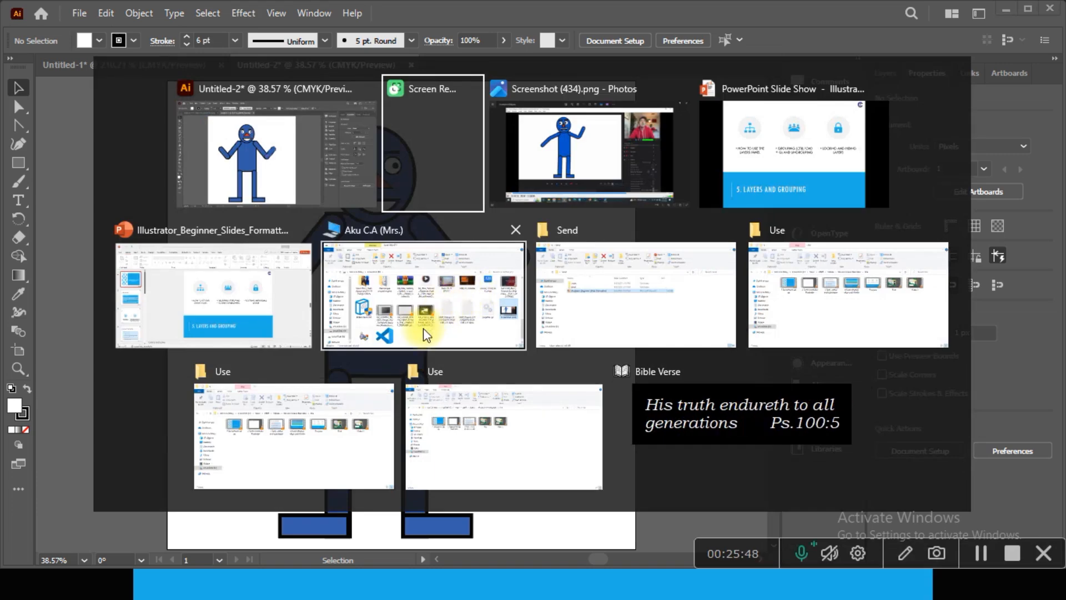
click(618, 312)
key(super+d)
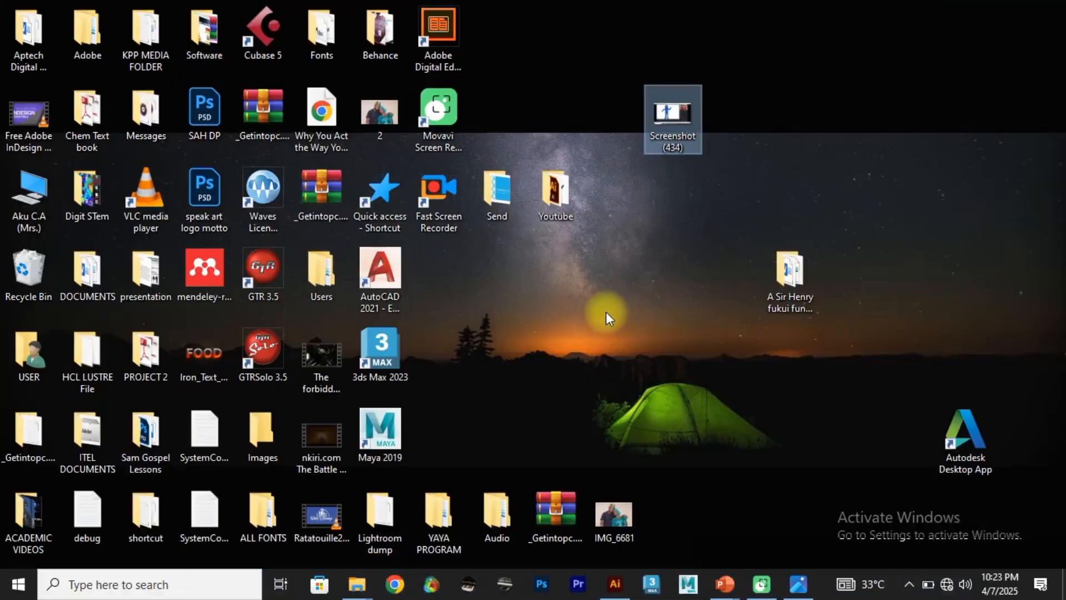
double_click(562, 196)
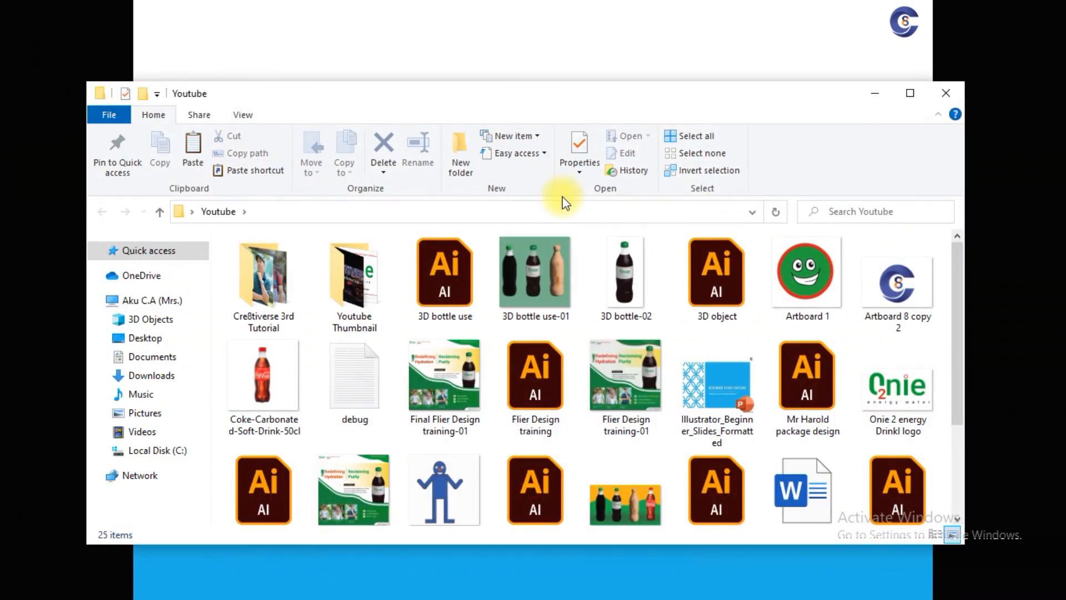
click(910, 93)
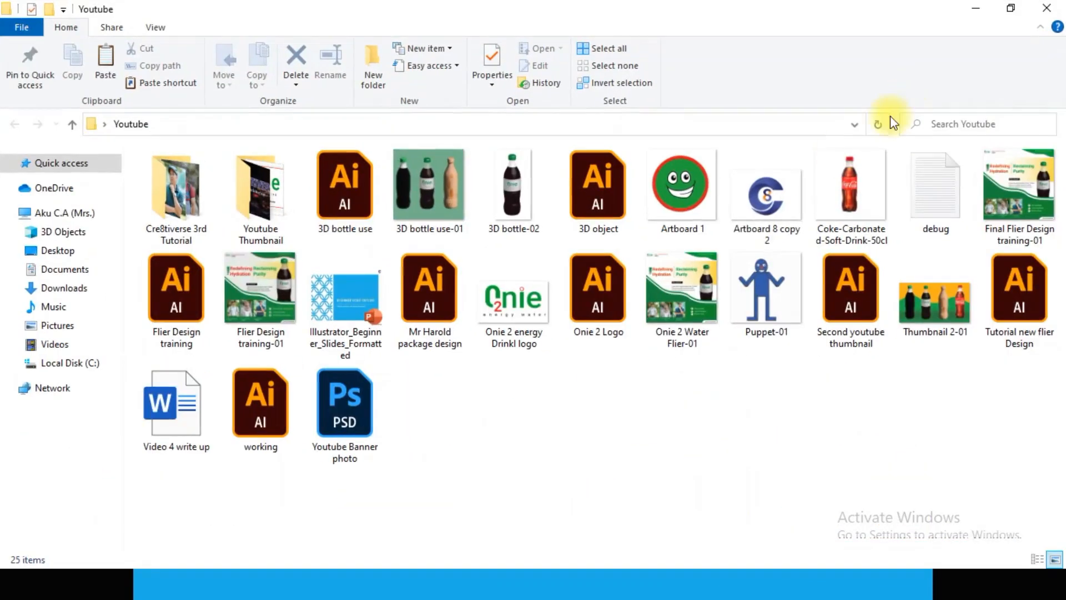
Step: Open the exported Puppet-01 image in Photos and maximize its window to check the result
click(787, 275)
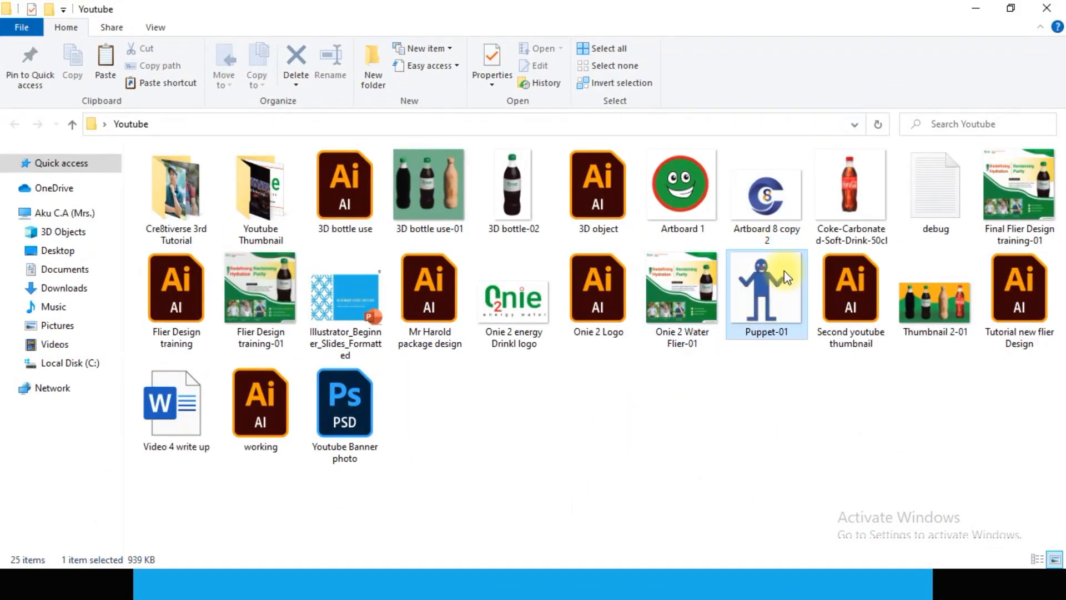
double_click(787, 276)
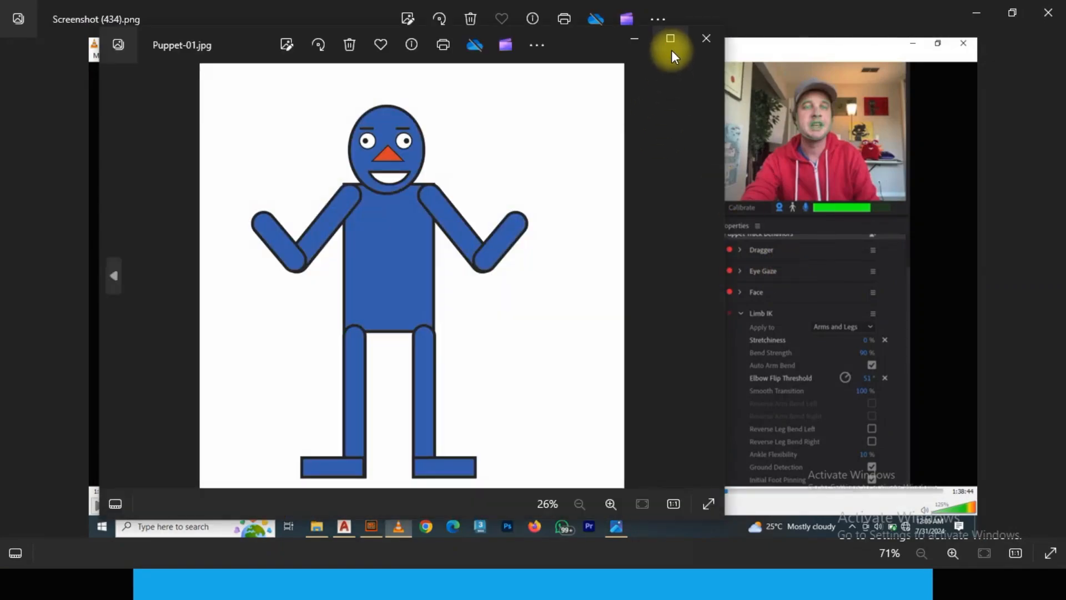
click(672, 40)
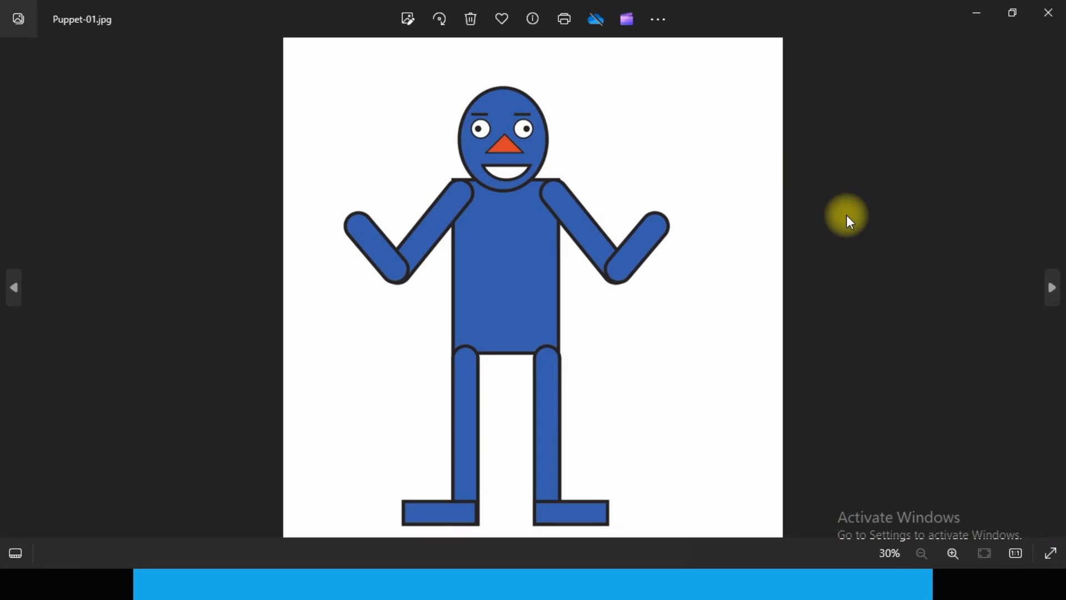